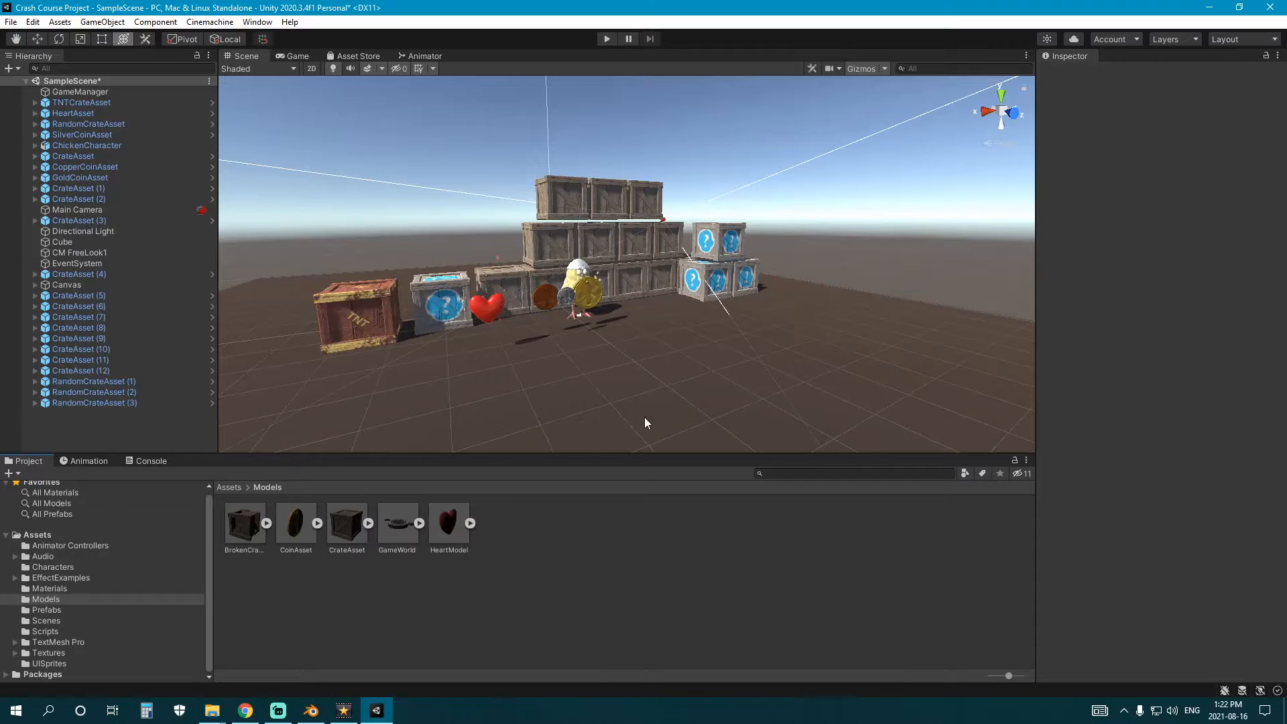
- Add the GameWorld model to the scene and reset its transform to the origin
right_click_drag(647, 309, 629, 335)
right_click_drag(463, 328, 469, 339)
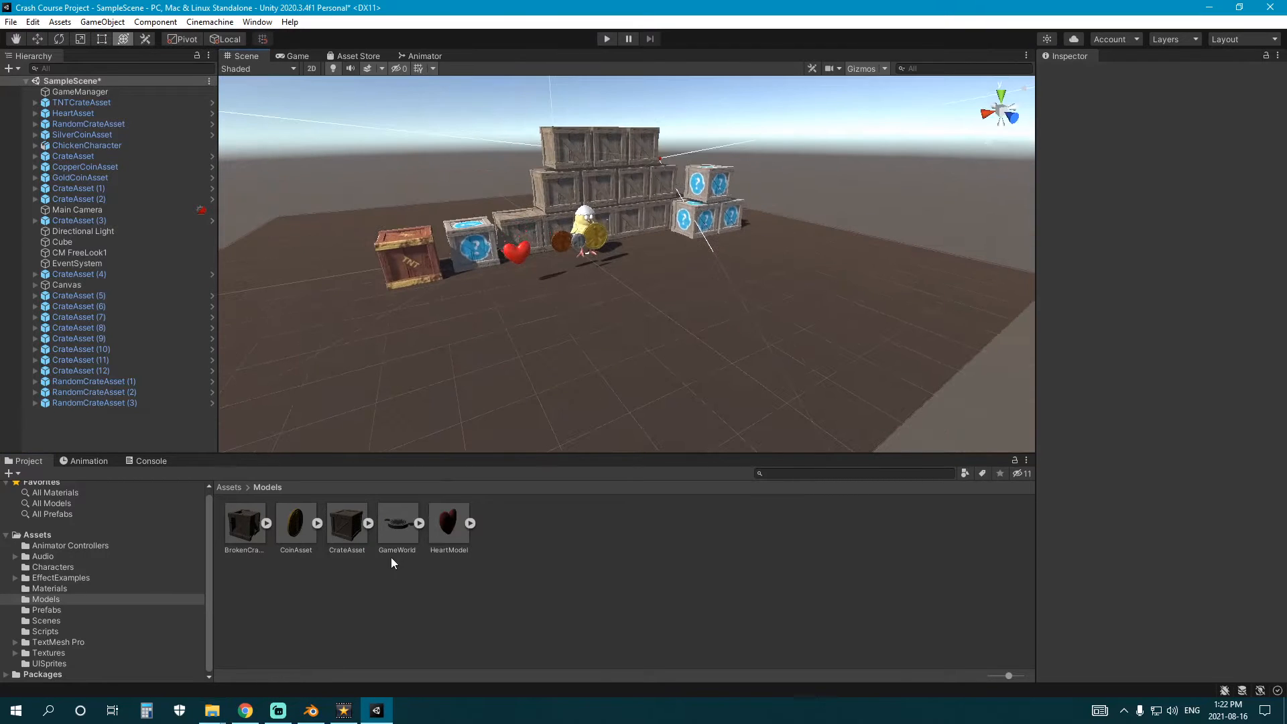
left_click_drag(394, 419, 522, 271)
right_click(1170, 121)
left_click(1167, 128)
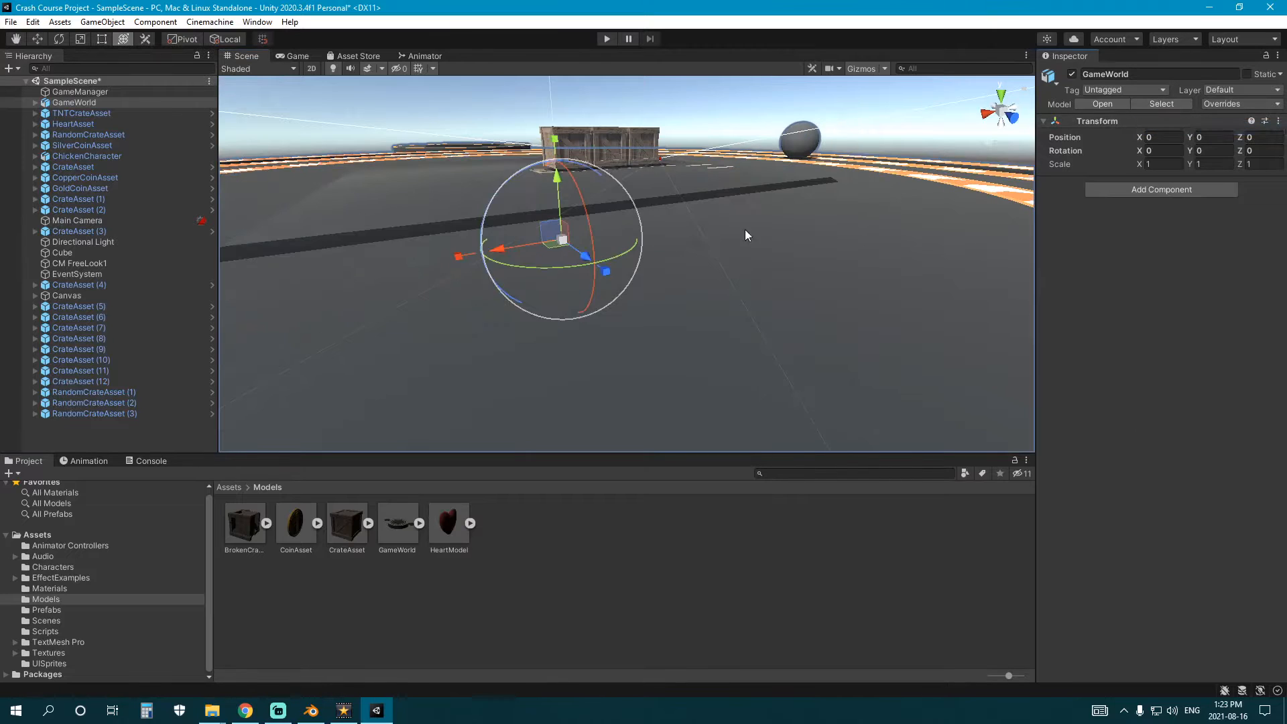
- Lower GameWorld to a Y position of about -2.41 and deactivate the Cube floor object
left_click_drag(555, 195, 554, 246)
left_click(845, 306)
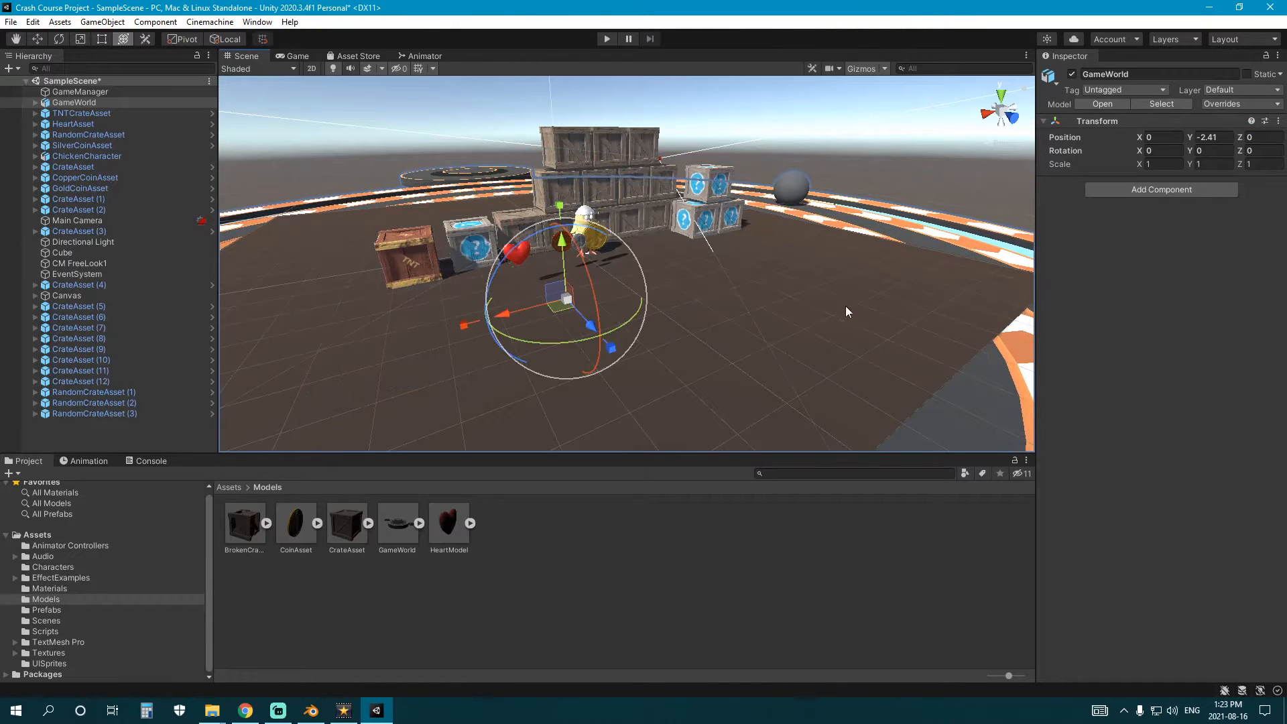
left_click(1072, 74)
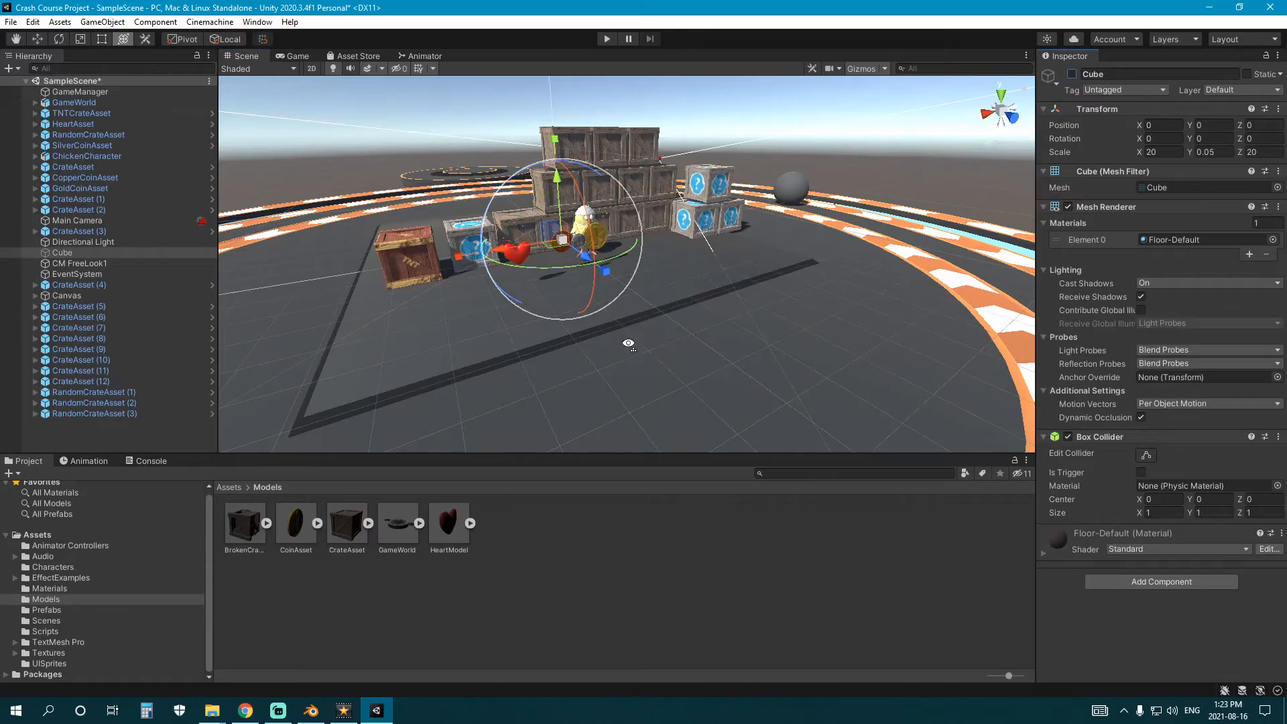
- Examine the GameWorld track around the crates, boulder and log, along with the model's child objects
right_click_drag(629, 343, 553, 312)
middle_click_drag(553, 311, 838, 295)
scroll(489, 297, "down", 6)
scroll(608, 293, "down", 5)
middle_click_drag(609, 293, 402, 322)
scroll(597, 292, "up", 4)
left_click(872, 286)
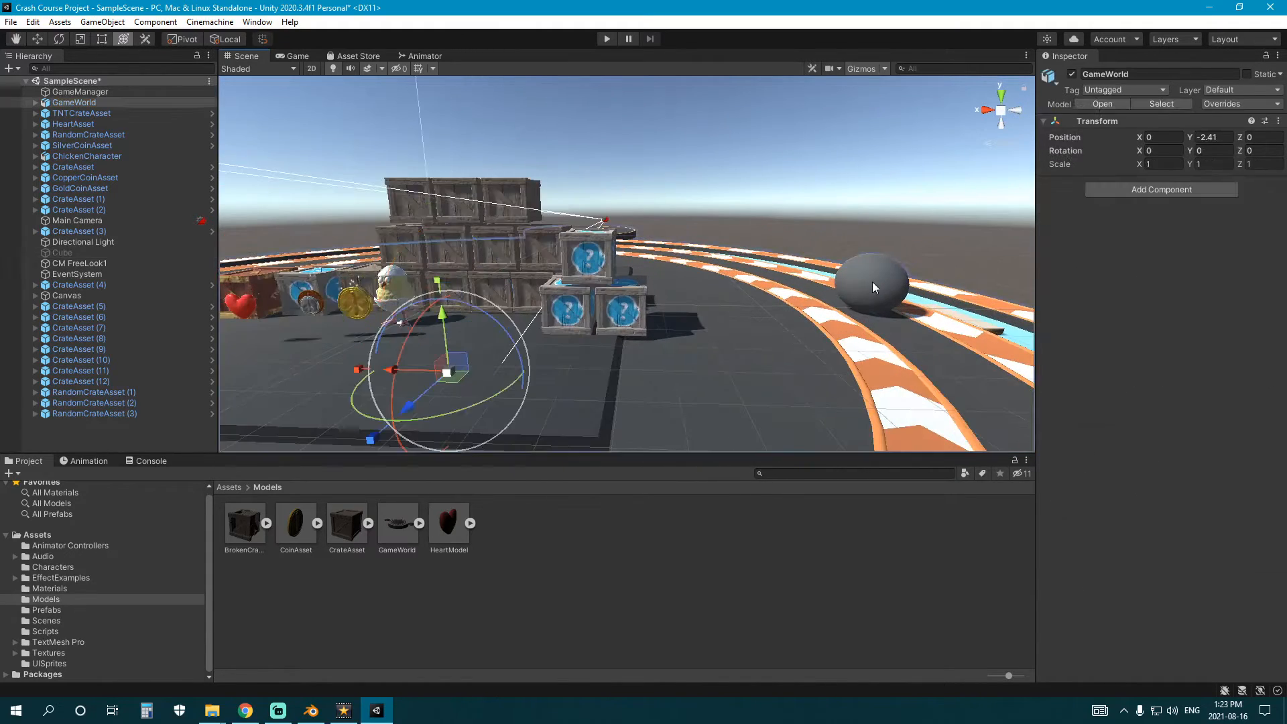
middle_click_drag(872, 286, 588, 295)
scroll(593, 295, "up", 3)
left_click(668, 294)
middle_click_drag(479, 294, 623, 296)
left_click(666, 499)
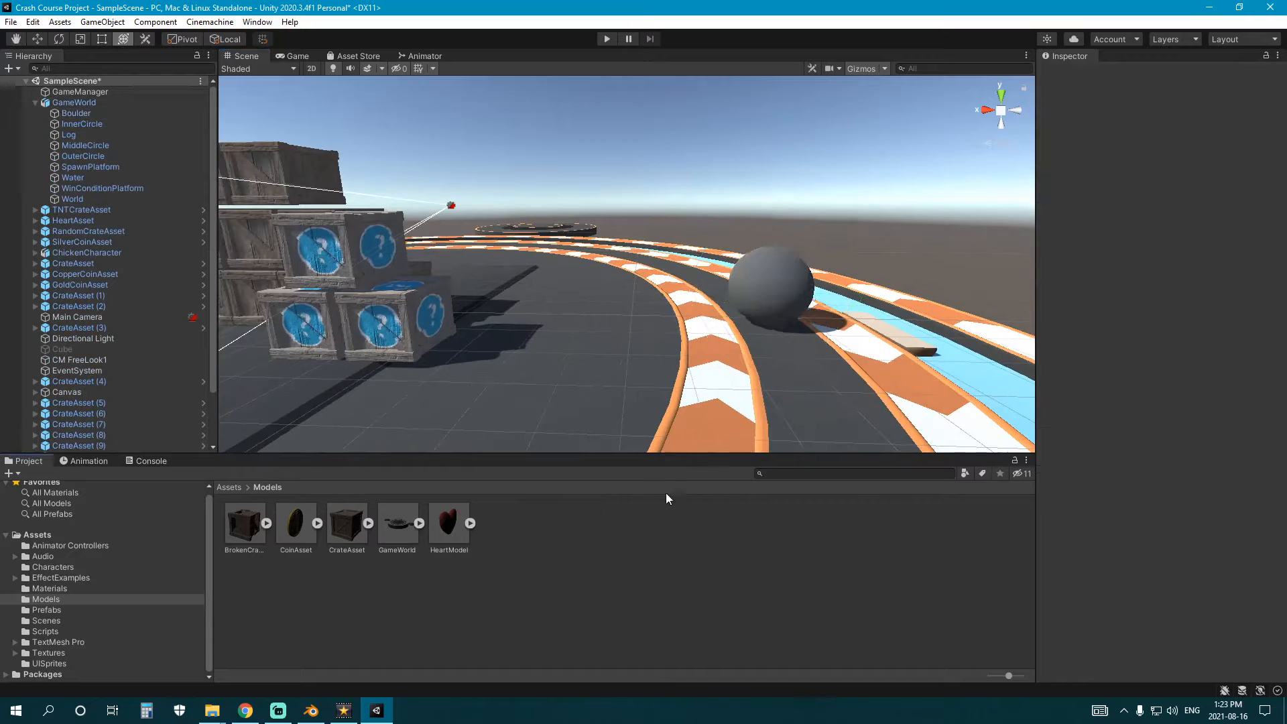
right_click_drag(527, 347, 677, 353)
scroll(678, 354, "down", 3)
middle_click_drag(678, 353, 716, 339)
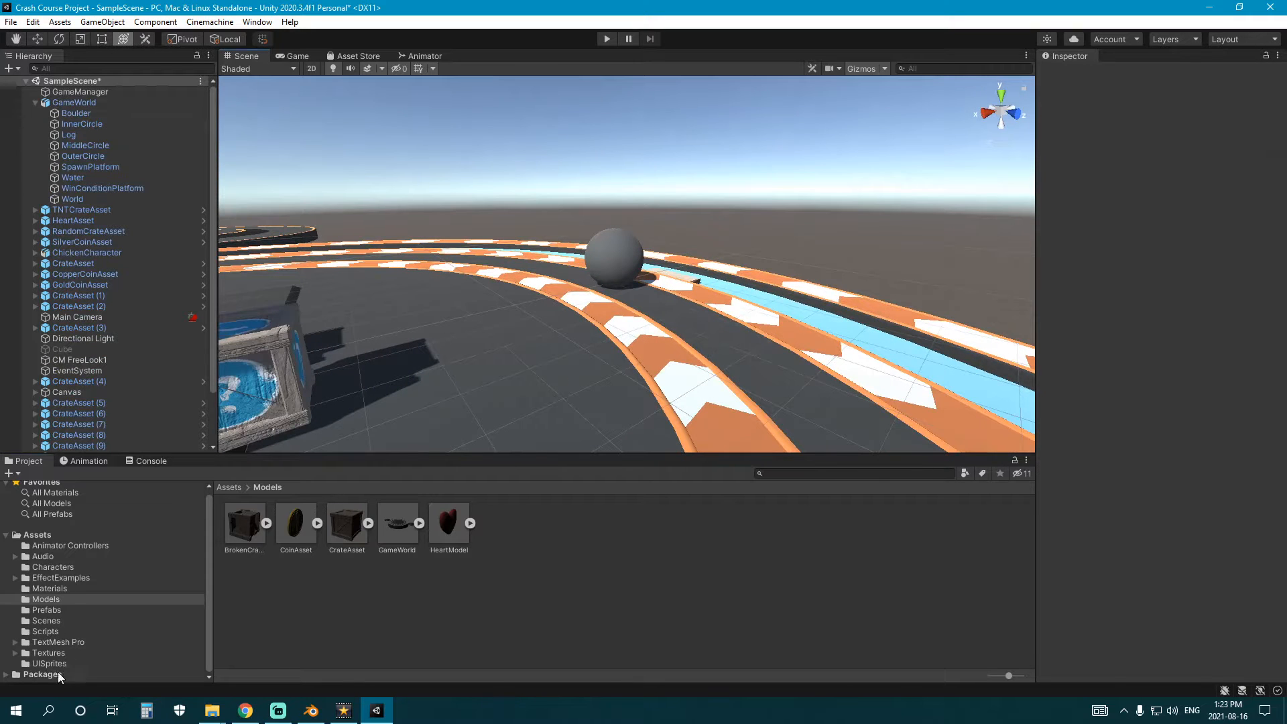
- Create a folder named World inside the Textures folder
left_click(60, 652)
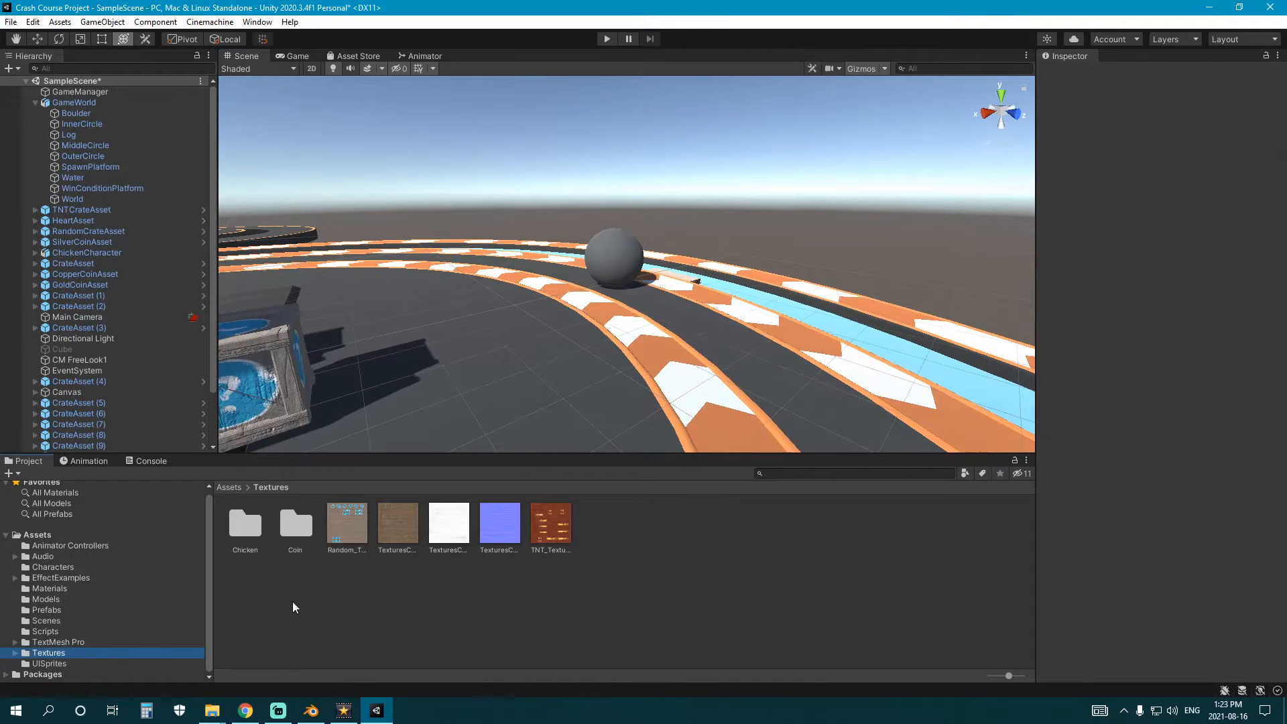
right_click(342, 595)
mouse_move(390, 242)
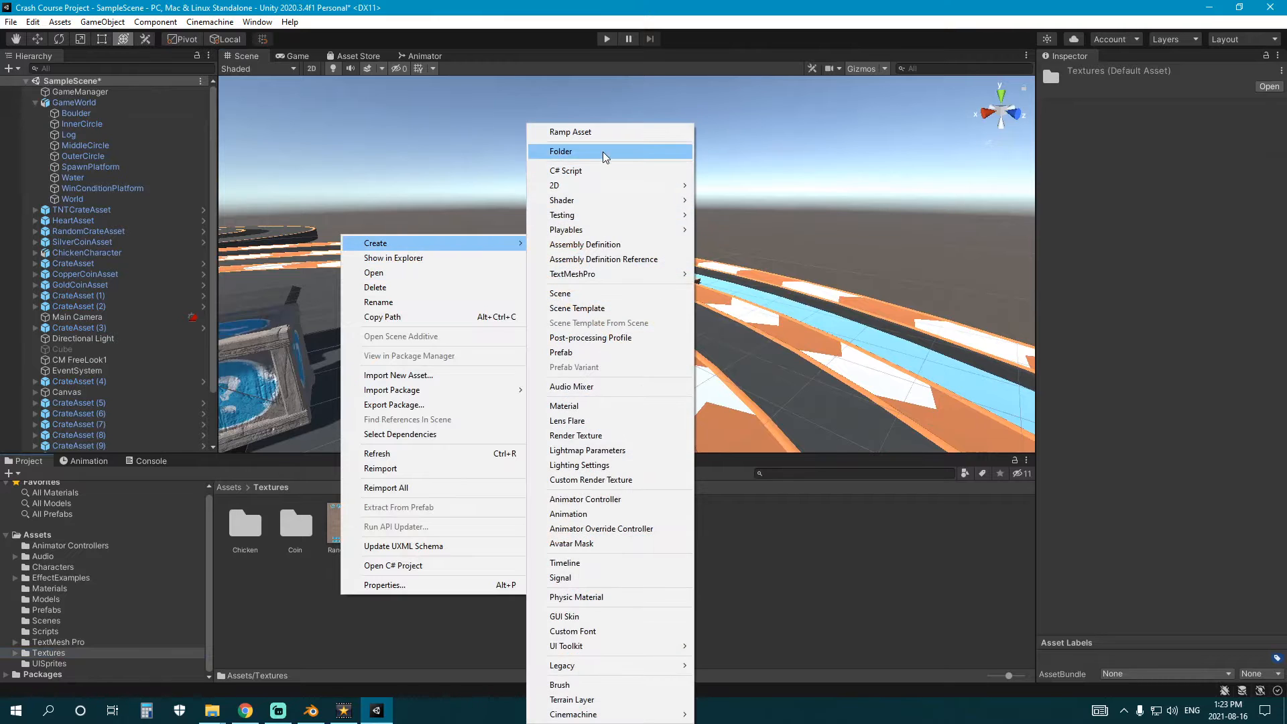
left_click(627, 153)
type("World")
key("Return")
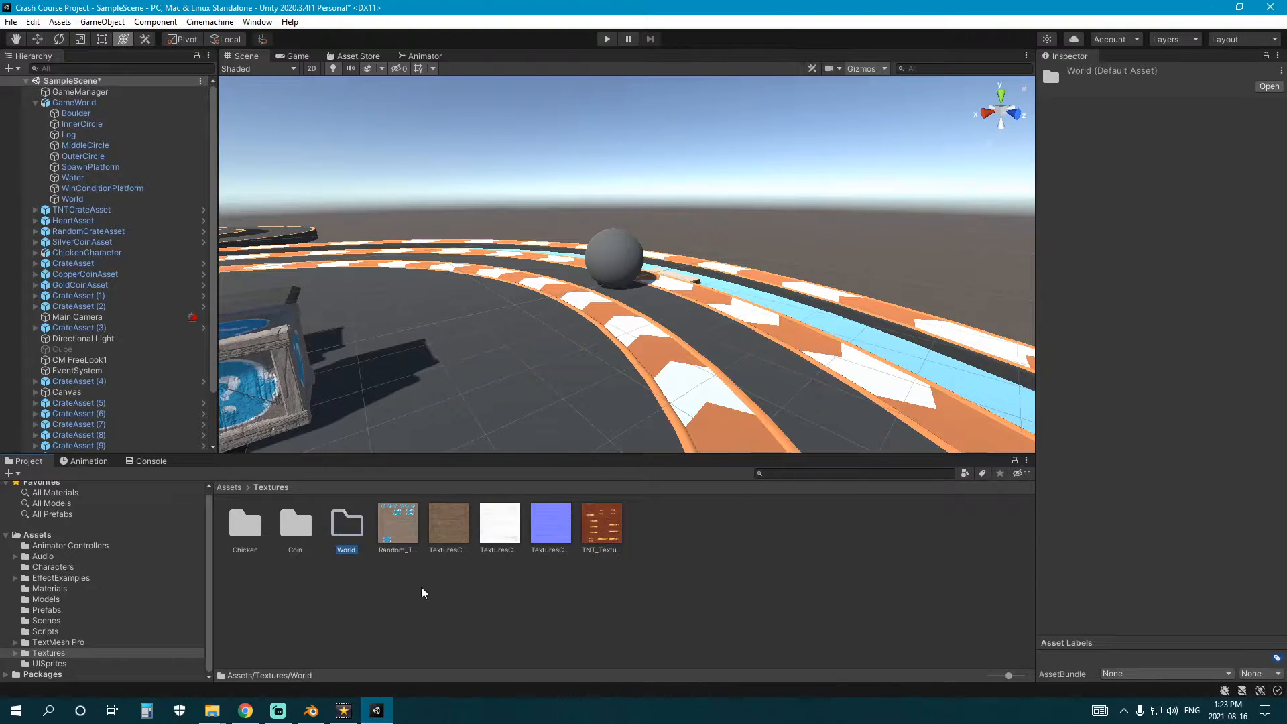
- Create another folder named Crate inside the Textures folder
right_click(545, 642)
mouse_move(643, 281)
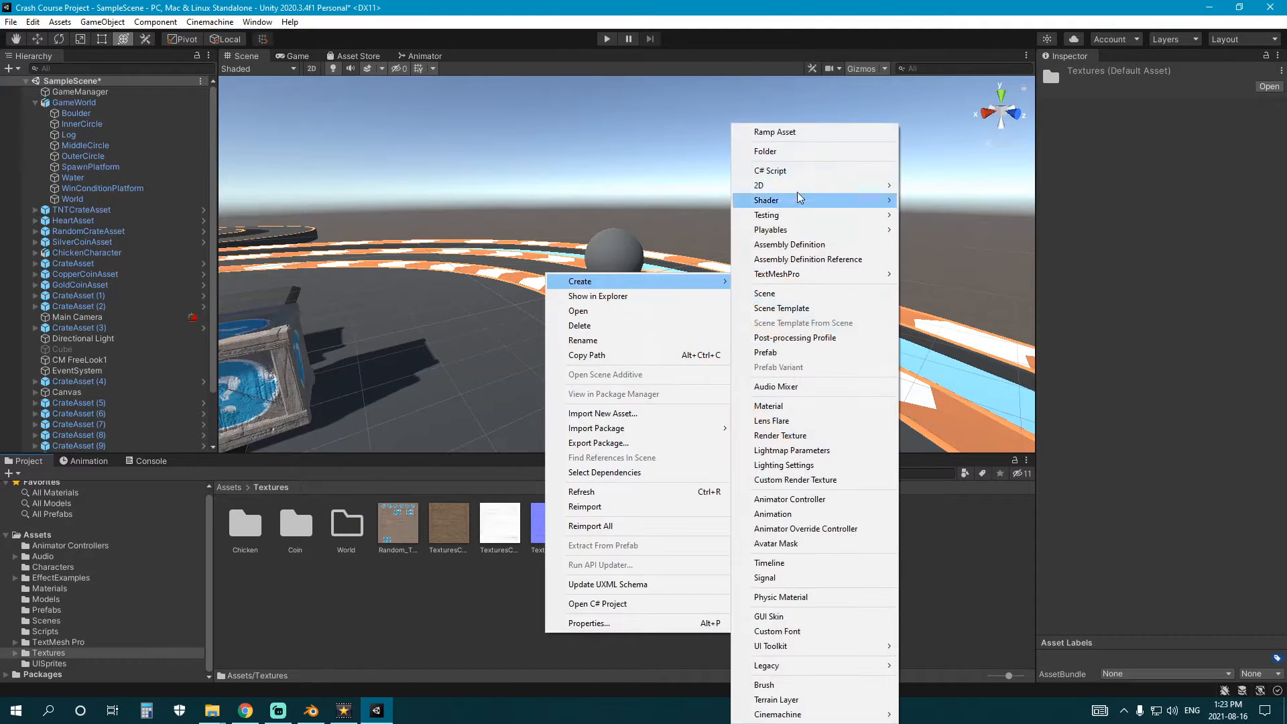
left_click(789, 153)
type("Crate")
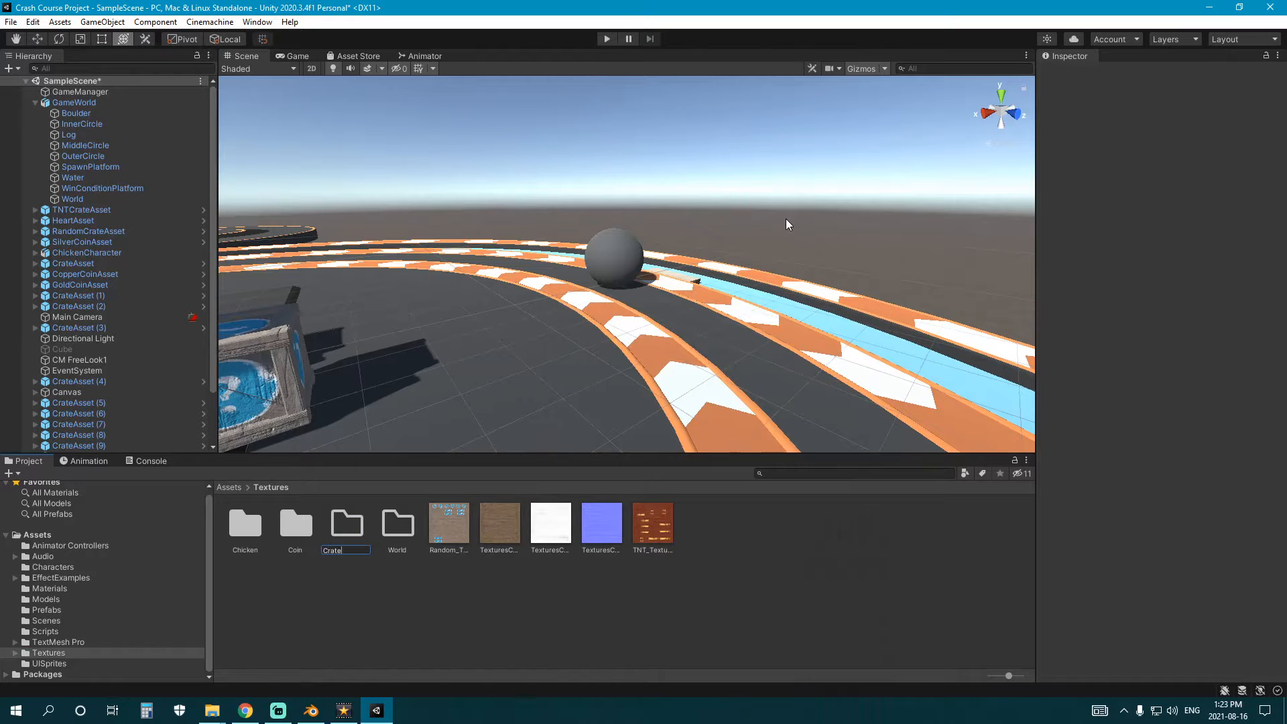
key("Return")
- Move all five loose crate textures, from the random crate to the TNT texture, into the Crate folder
left_click(417, 580)
left_click(449, 526)
left_click(649, 518, "shift")
left_click_drag(437, 544, 355, 556)
- Import the Rock_Cliff4 albedo, ao and normal textures from the CrashCourseTextures folder in File Explorer into the World textures folder
double_click(396, 528)
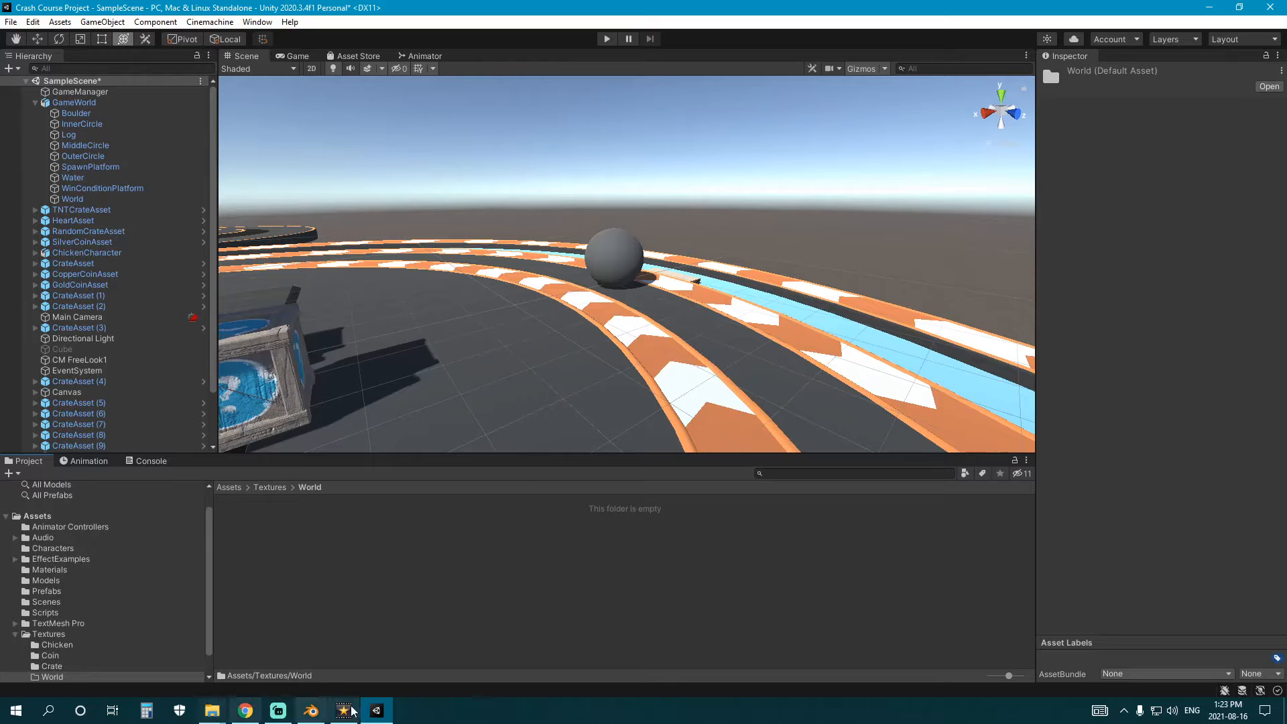
left_click(477, 571)
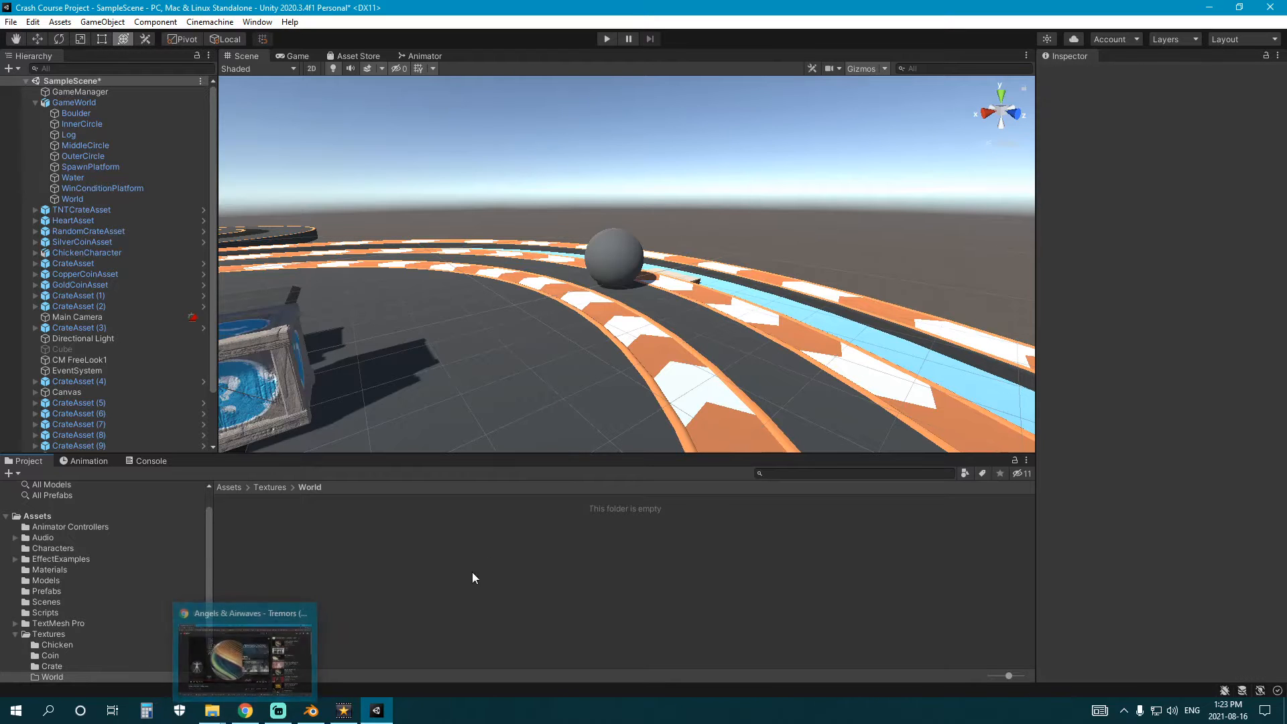
left_click(213, 712)
left_click(734, 201)
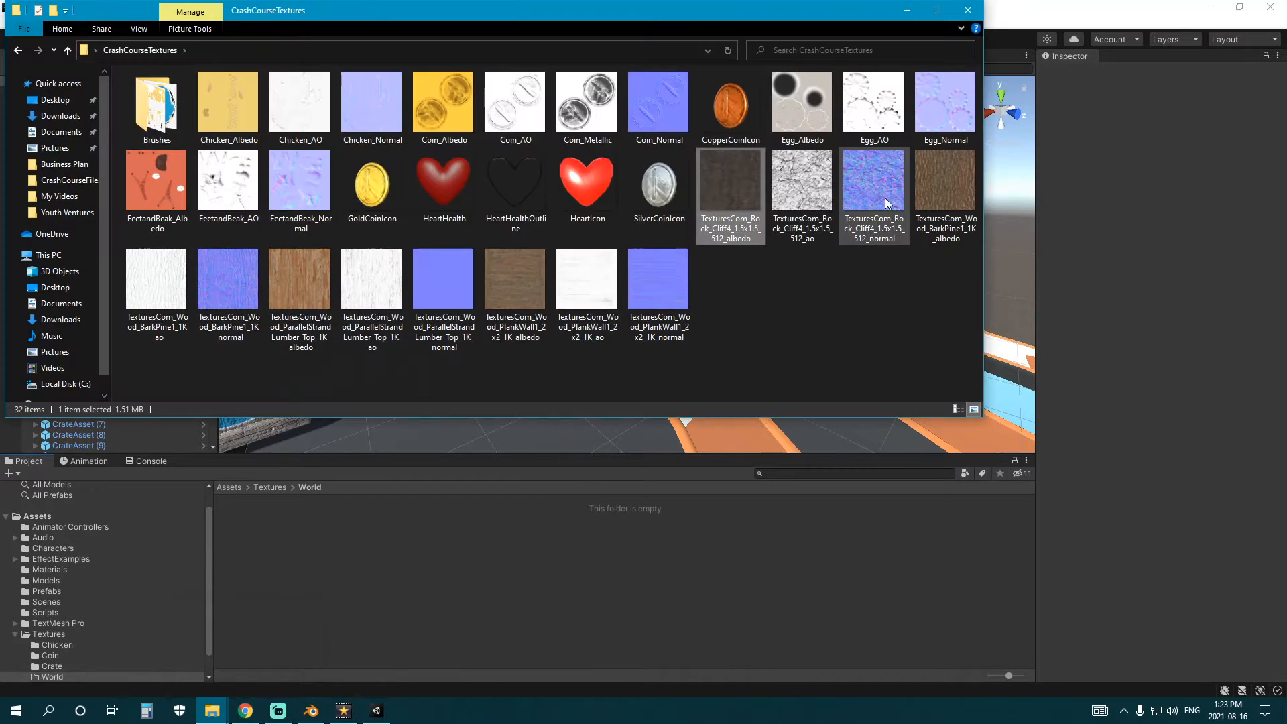
left_click(871, 201, "shift")
left_click_drag(739, 181, 638, 549)
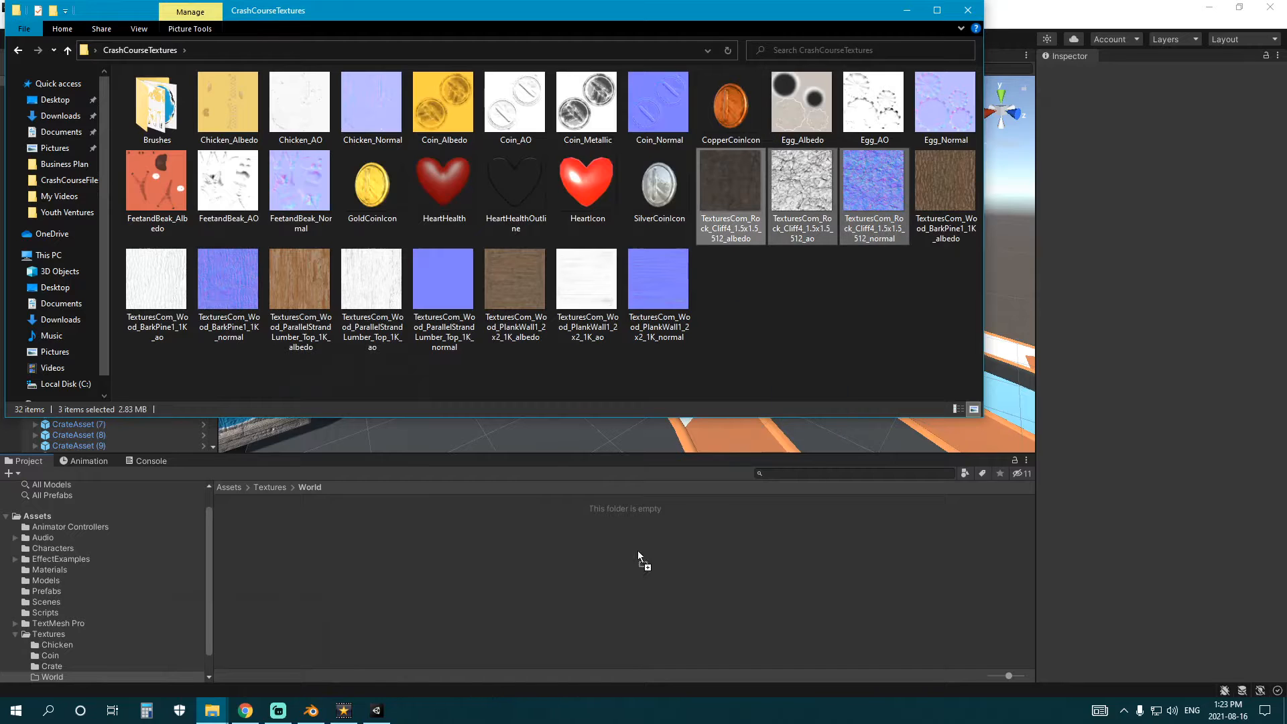
- Import the albedo, ao and normal textures of Wood_BarkPine1 and Wood_ParallelStrandLumber_Top into the World folder
left_click(919, 291)
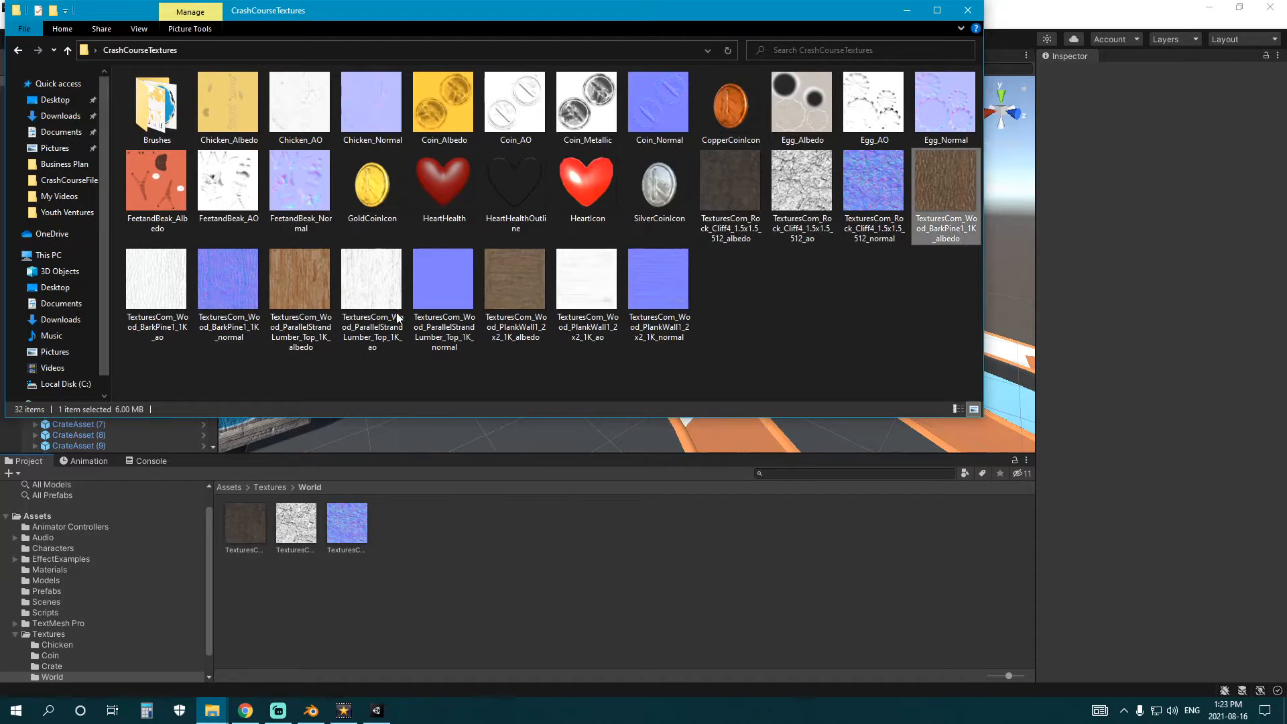
left_click(287, 307)
left_click(432, 303, "shift")
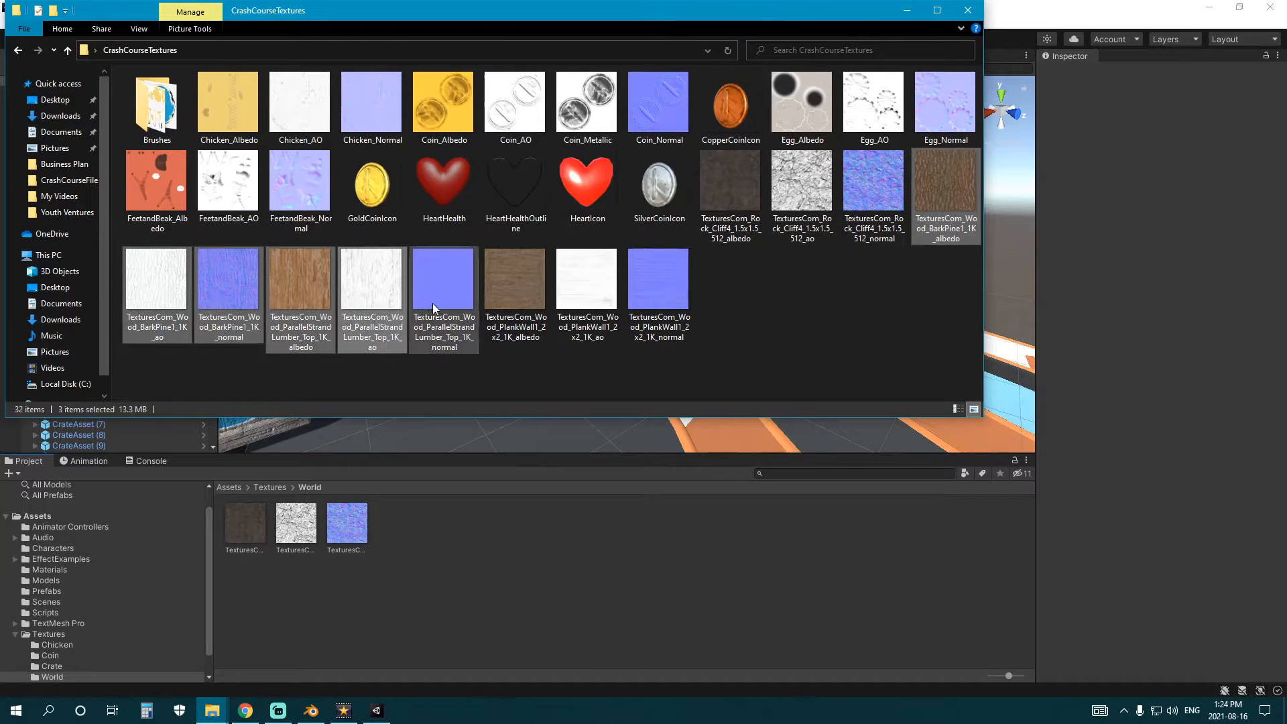
left_click_drag(457, 552, 457, 552)
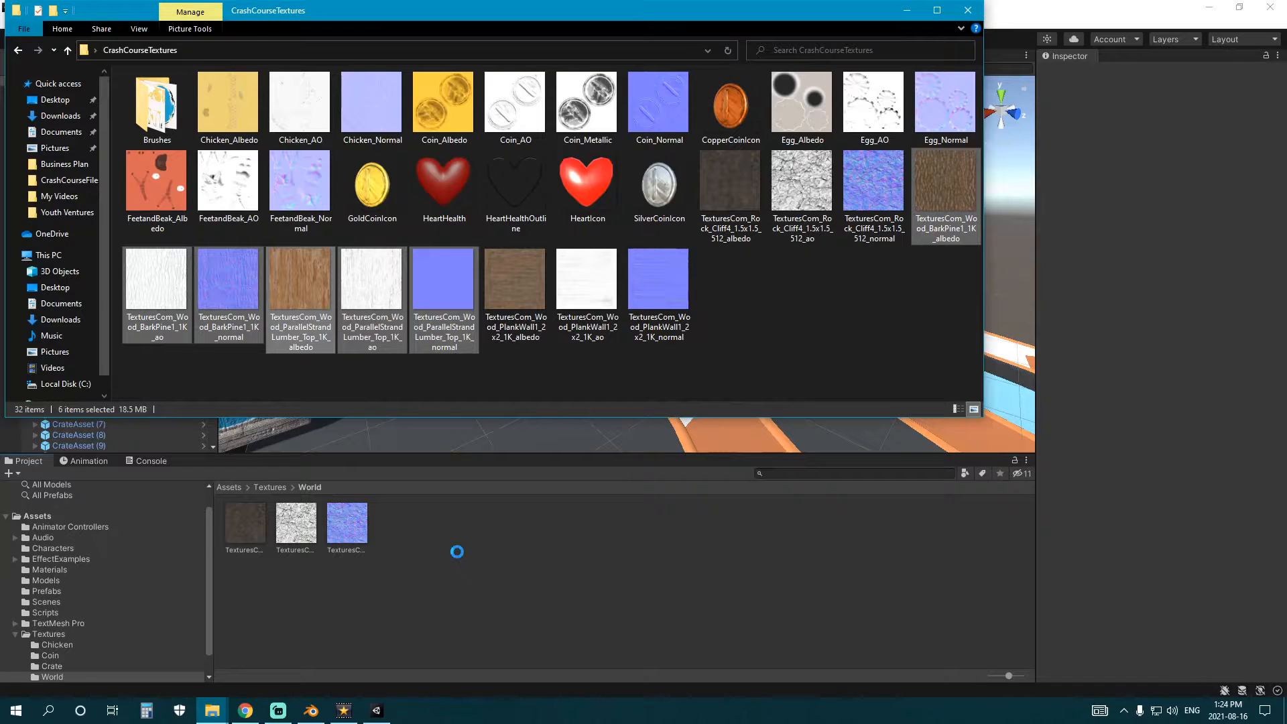
- Set the texture type of the three normal textures in the World folder to Normal map and apply it
left_click(400, 585)
left_click(342, 533)
left_click(500, 523, "ctrl")
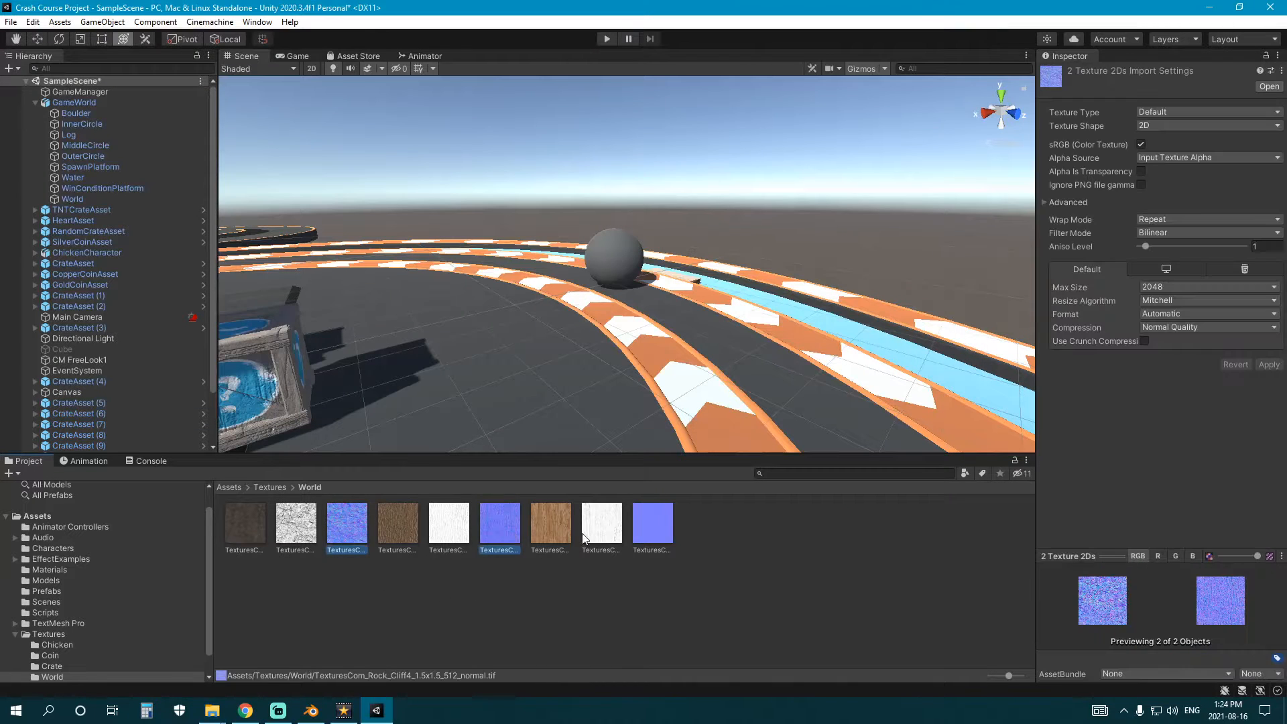
left_click(653, 523, "ctrl")
left_click(1162, 111)
left_click(1183, 143)
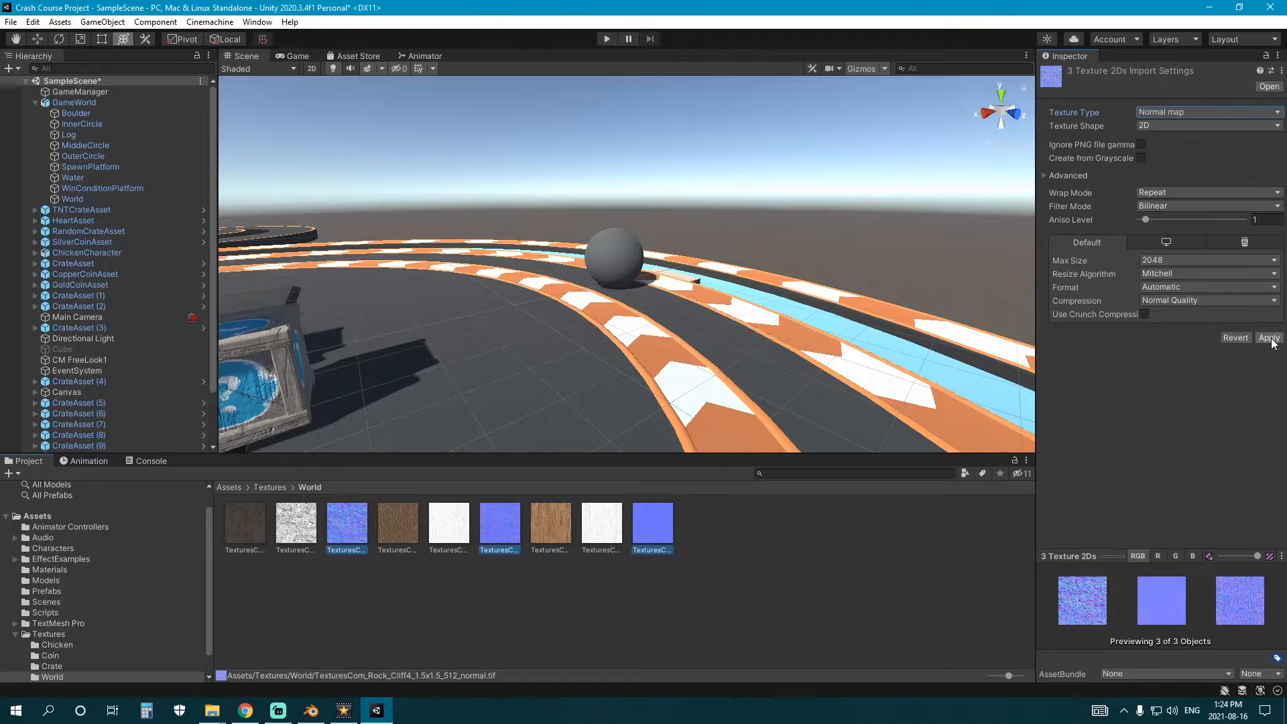
left_click(689, 558)
- Create a material named Boulder in the Materials folder
right_click(689, 558)
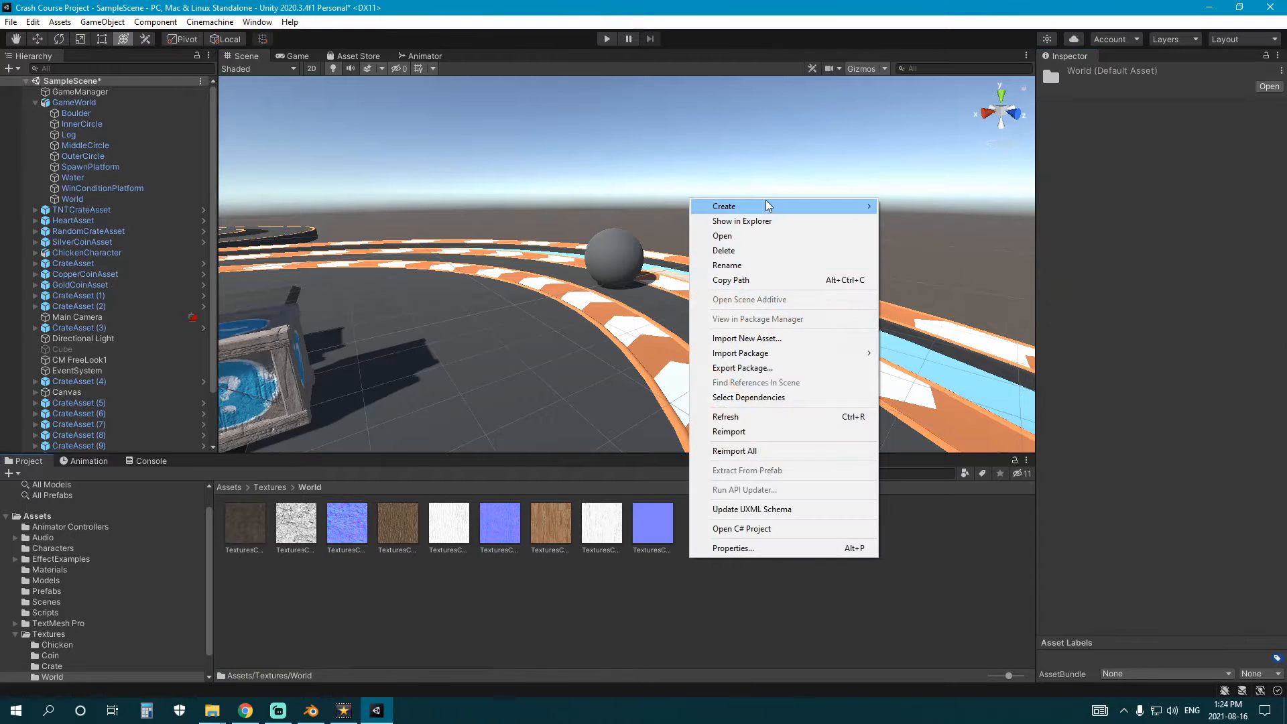
left_click(374, 579)
left_click(70, 572)
right_click(410, 587)
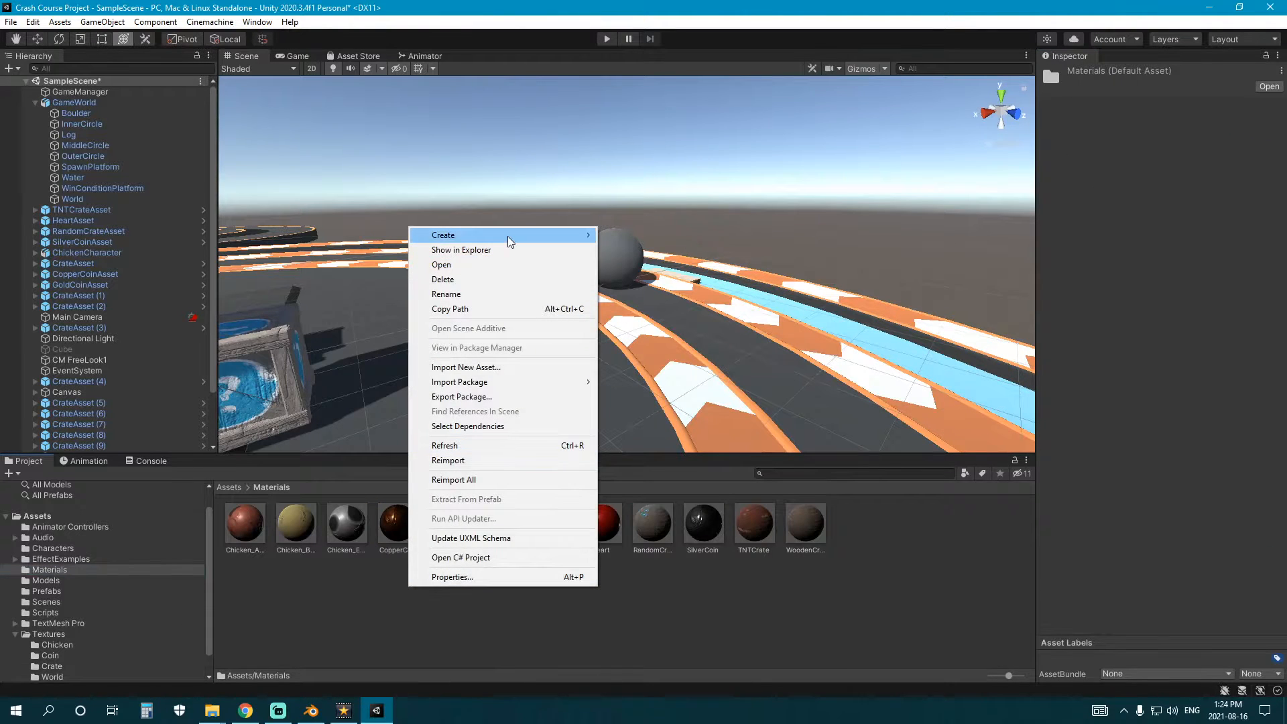
mouse_move(509, 236)
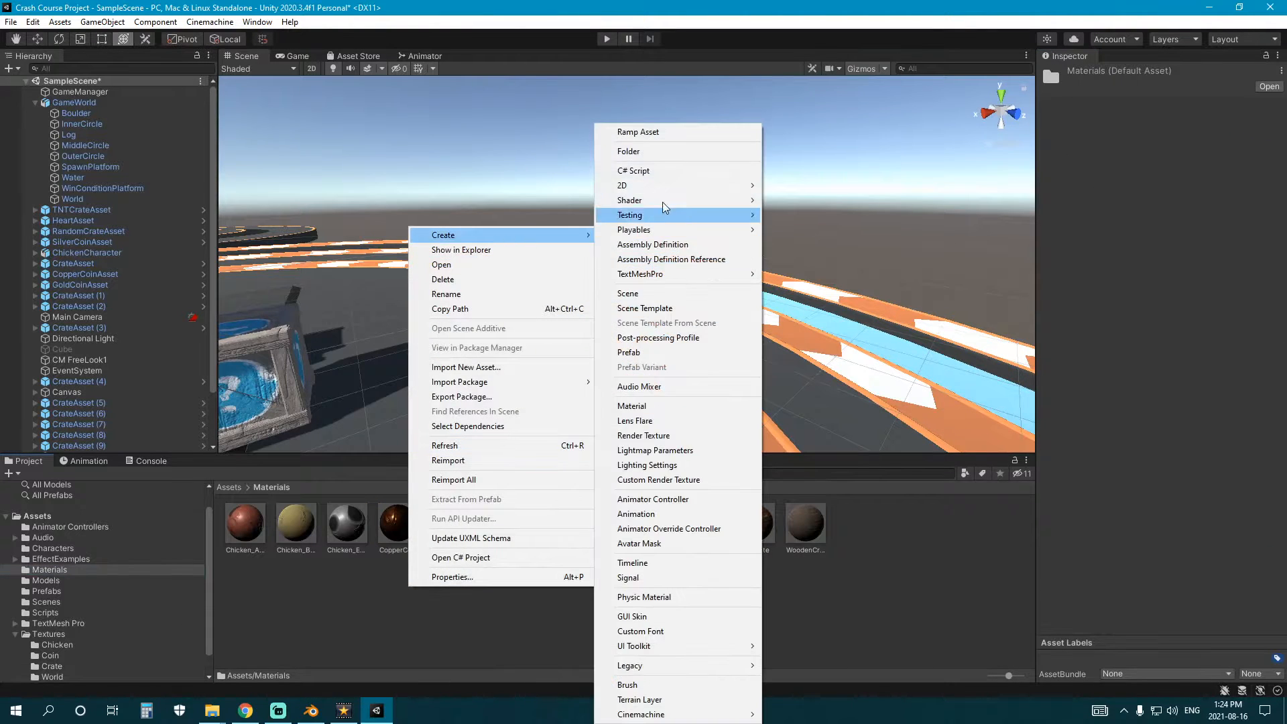
left_click(652, 406)
type("Boulder")
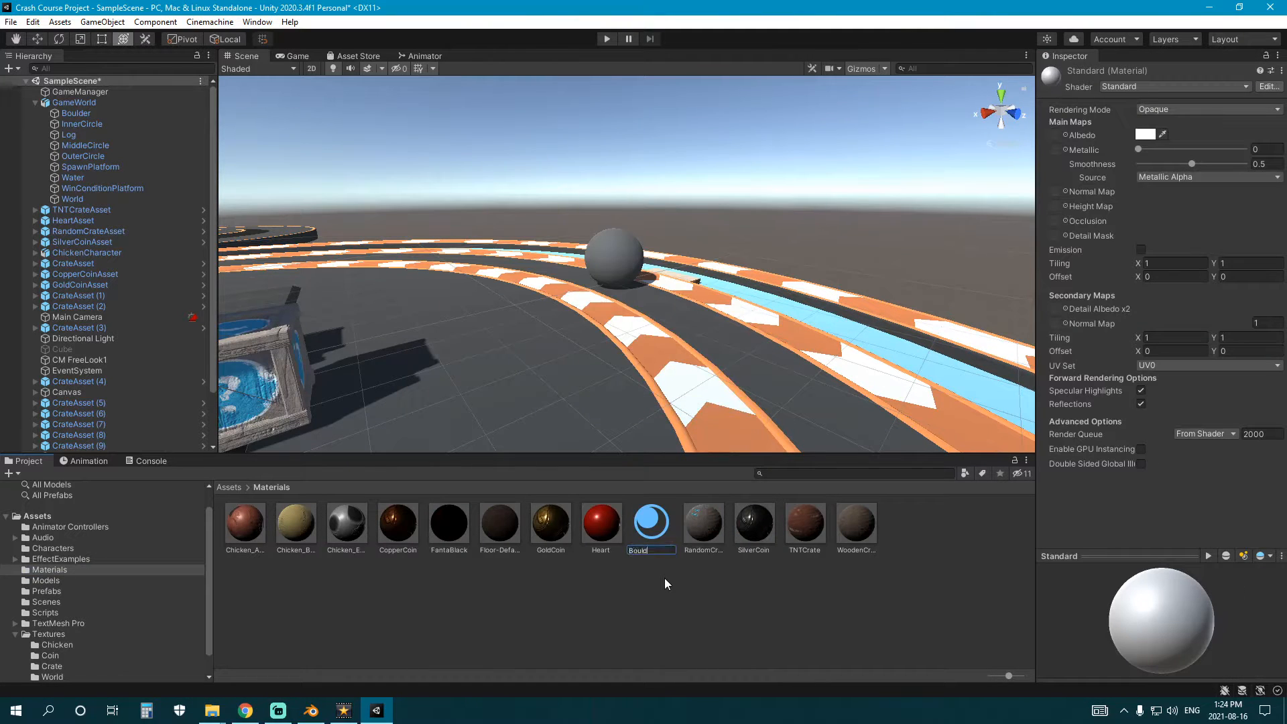
key("Return")
- Assign the Rock_Cliff4 albedo, normal and ao textures to the Boulder material's albedo, normal map and occlusion
scroll(83, 632, "down", 2)
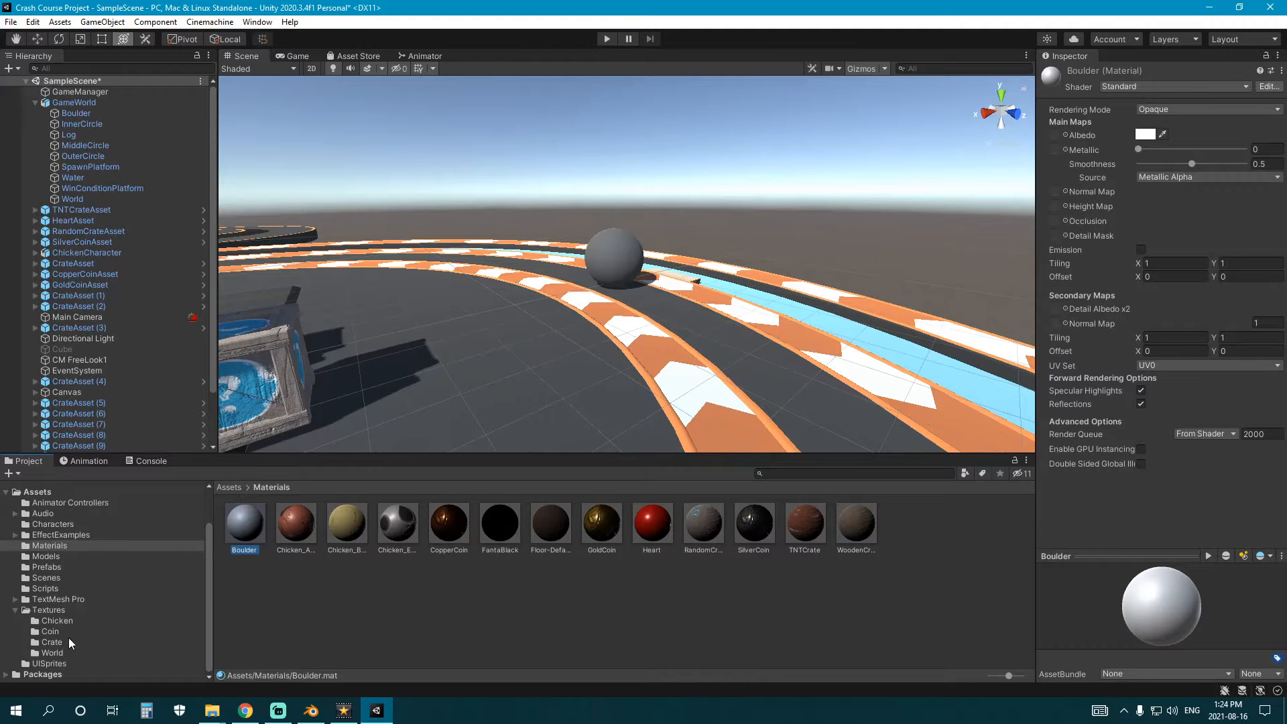
left_click(73, 650)
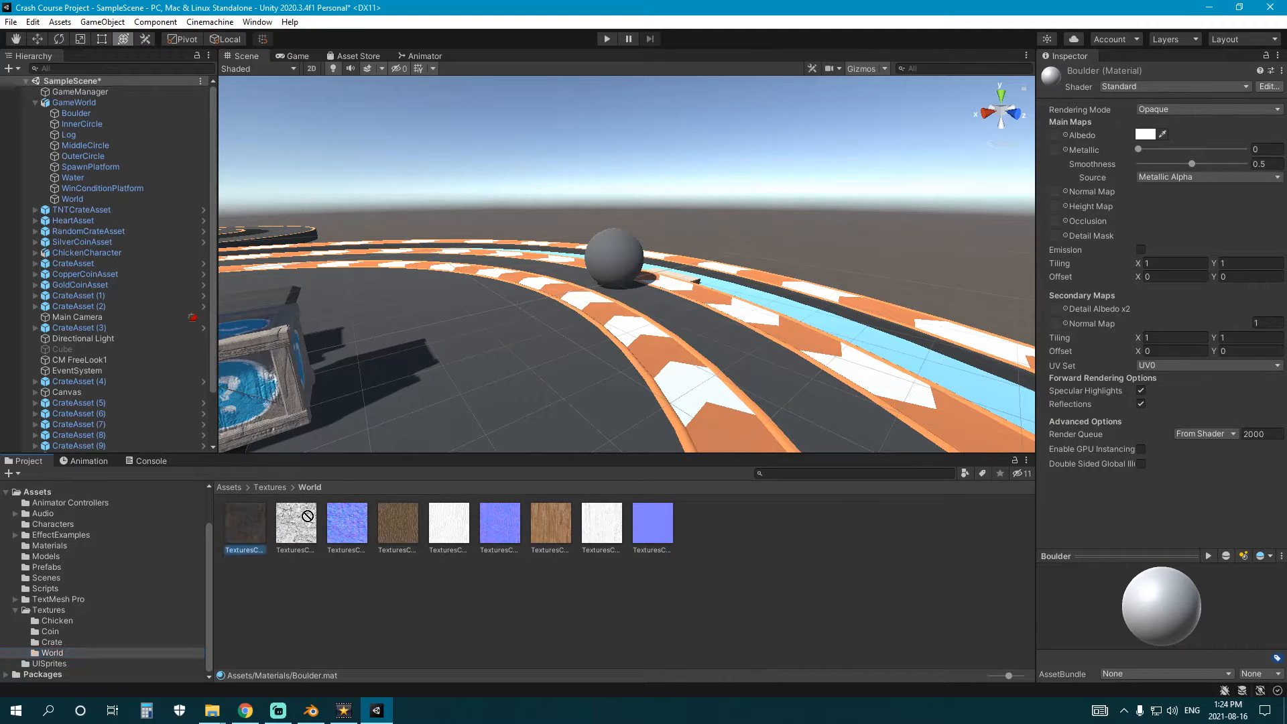
left_click_drag(1056, 135, 1057, 135)
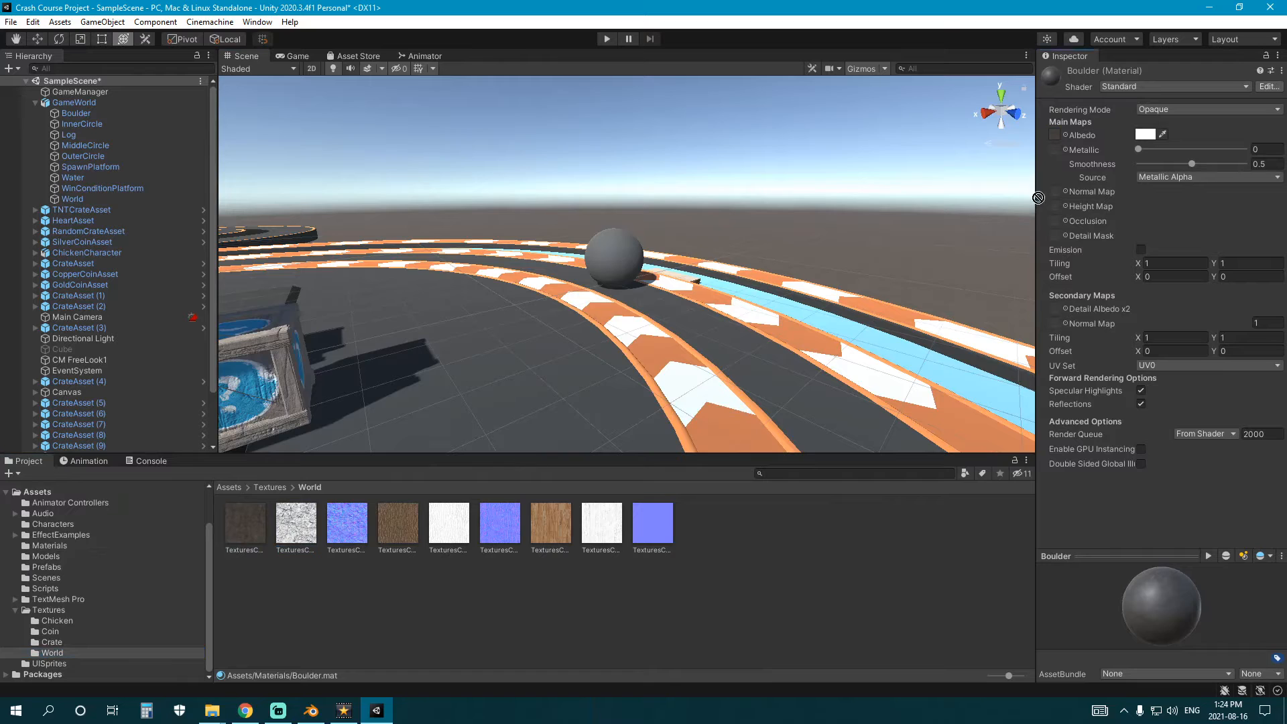
left_click_drag(1055, 209, 1057, 221)
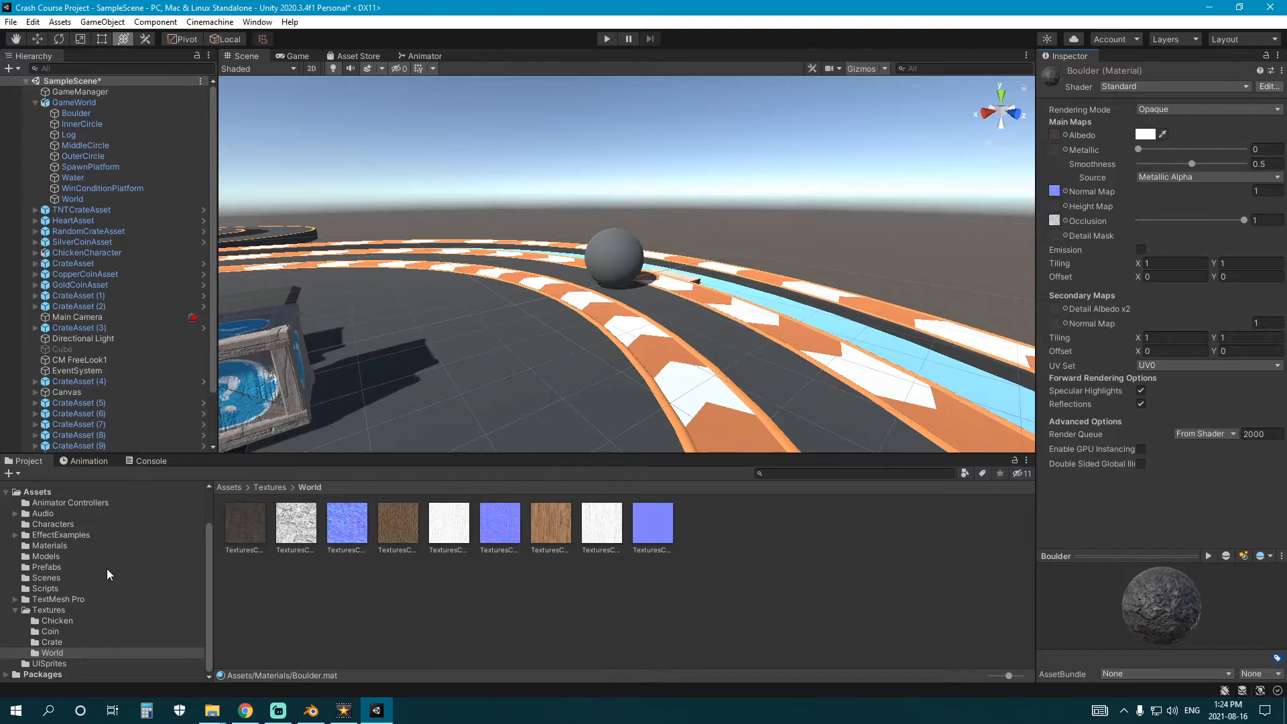
- Apply the Boulder material to the boulder sphere on the track
left_click(50, 545)
left_click_drag(246, 535, 617, 293)
middle_click_drag(618, 293, 665, 288)
scroll(644, 286, "up", 6)
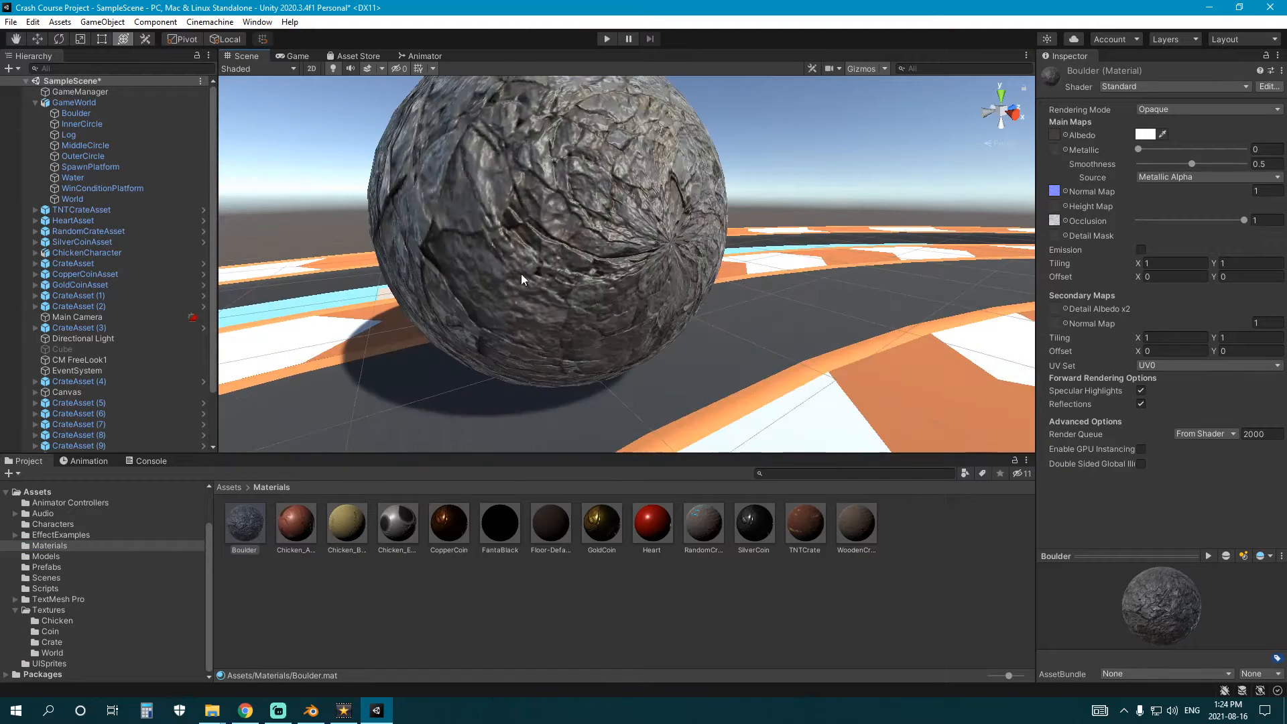
- Examine the rock texture on the boulder from several sides and the log lying on the water beside it
left_click_drag(521, 276, 601, 322, "alt")
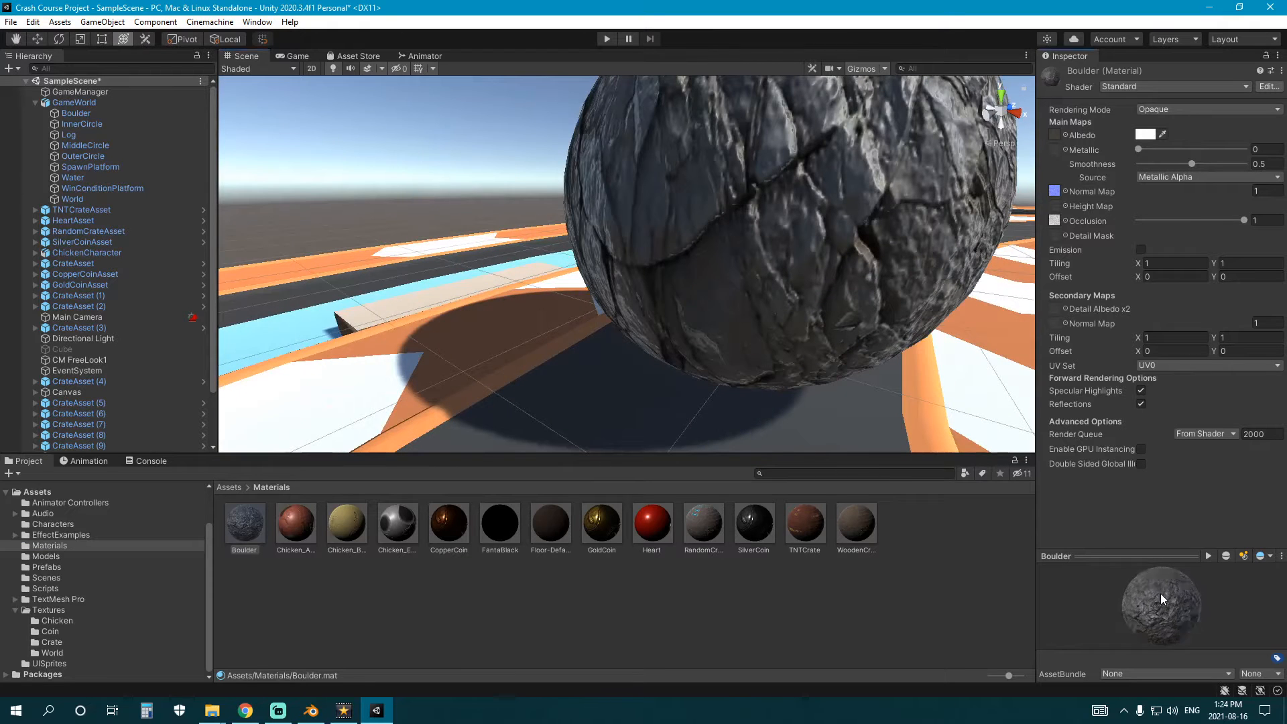
left_click_drag(1166, 601, 1201, 593)
scroll(804, 271, "down", 6)
left_click_drag(804, 271, 474, 279, "alt")
middle_click_drag(474, 279, 379, 357)
left_click_drag(380, 356, 630, 292, "alt")
scroll(630, 292, "down", 4)
scroll(630, 292, "down", 4)
middle_click_drag(630, 292, 436, 284)
scroll(537, 293, "up", 4)
scroll(470, 276, "up", 5)
right_click_drag(509, 269, 492, 296)
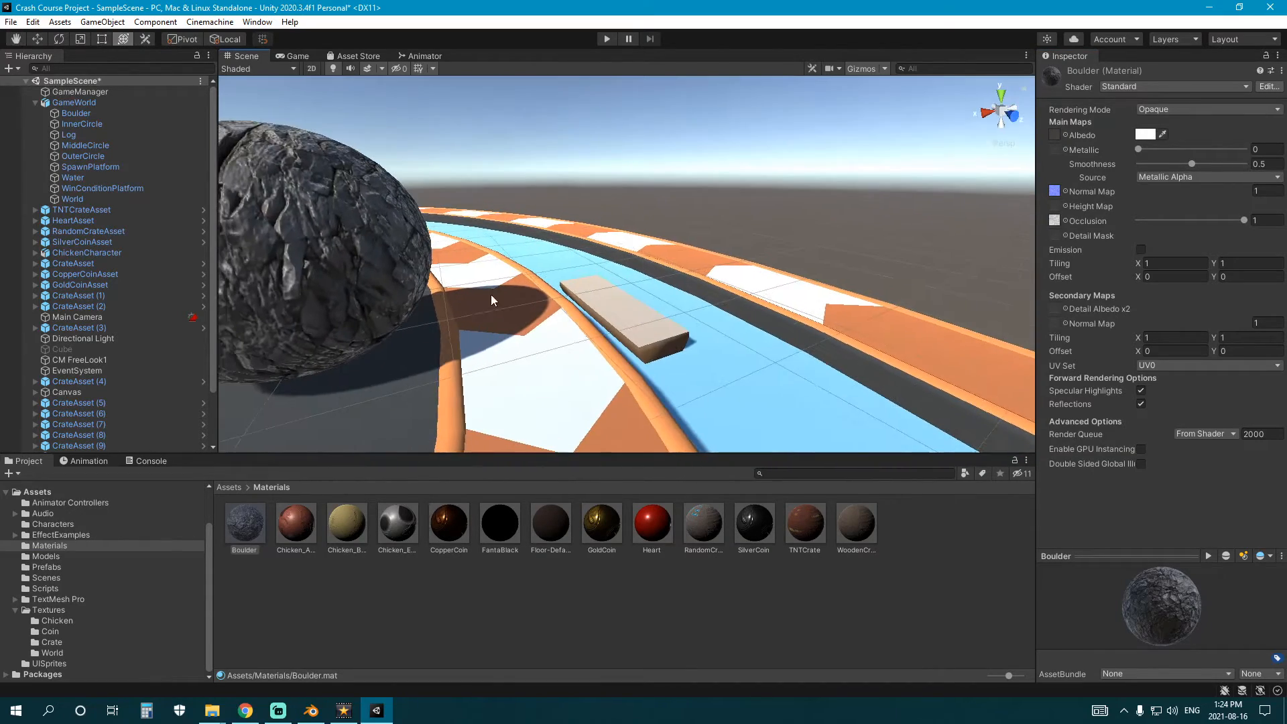
- Duplicate the Boulder material and rename the copy Bark
key("ctrl+d")
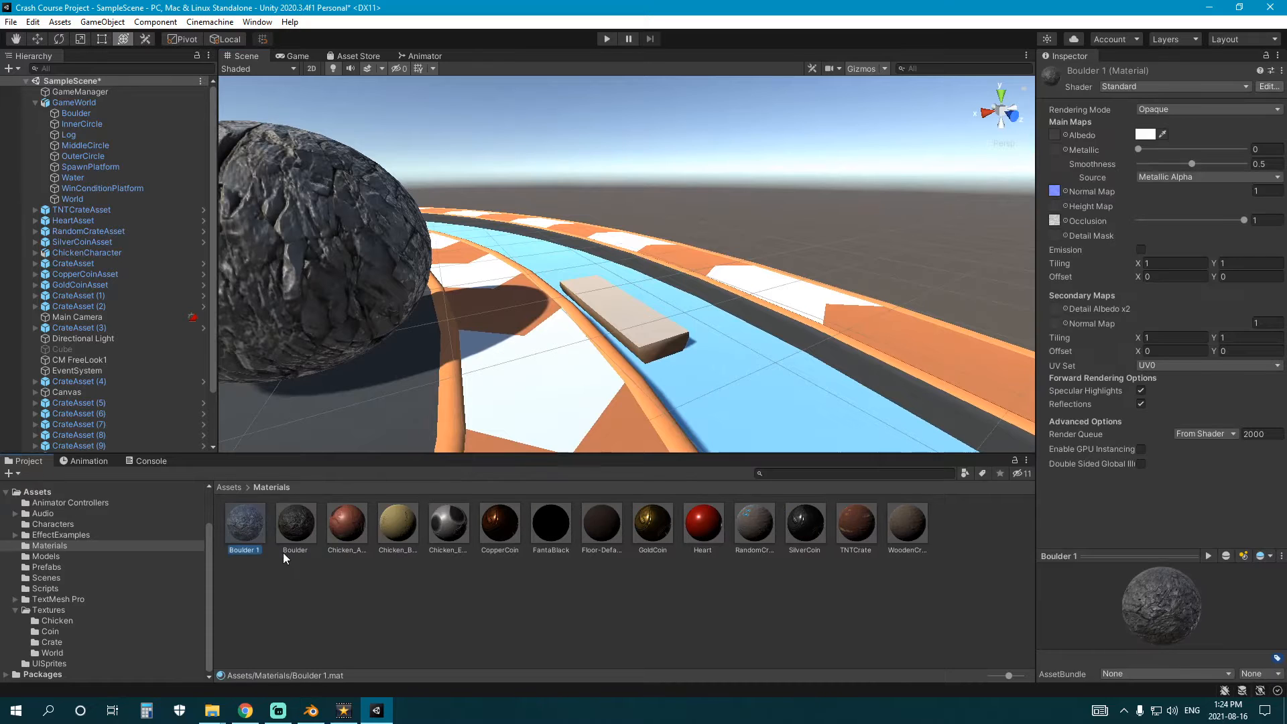
left_click(254, 552)
type("Bark")
key("Return")
- Assign the Wood_BarkPine1 albedo texture from the World folder to the Bark material's albedo
left_click(67, 651)
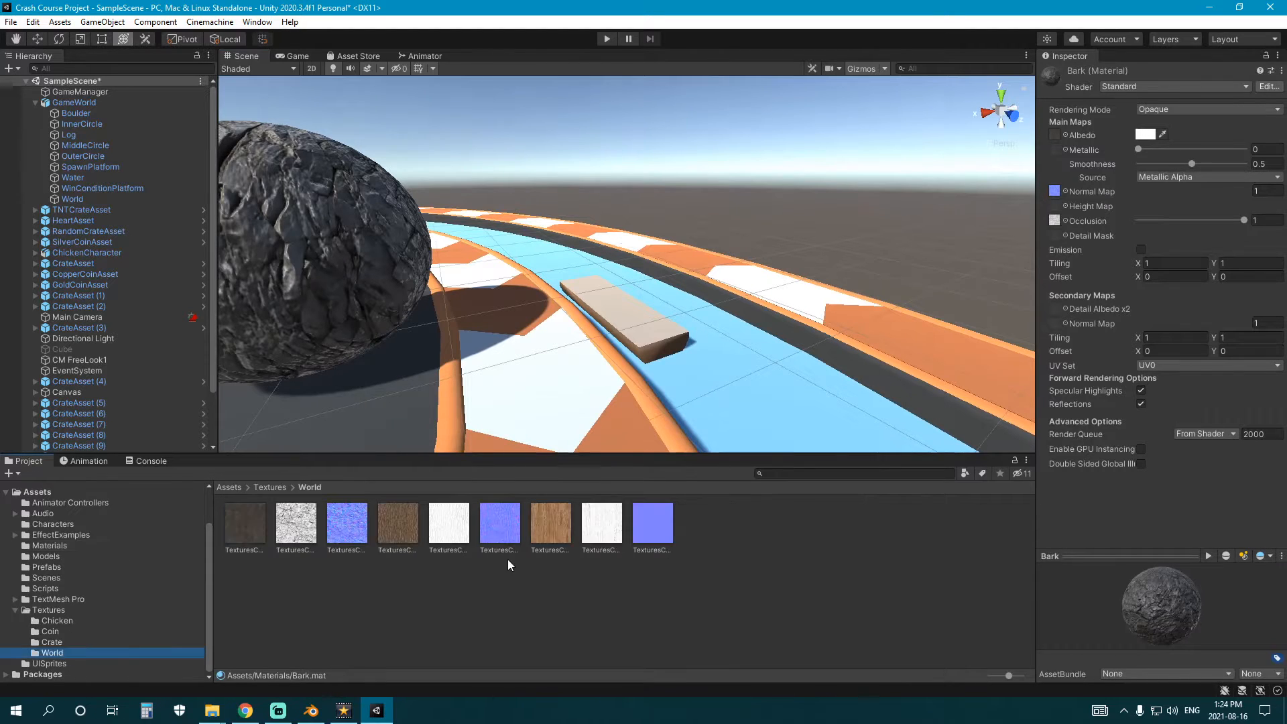
left_click_drag(1063, 138, 1061, 137)
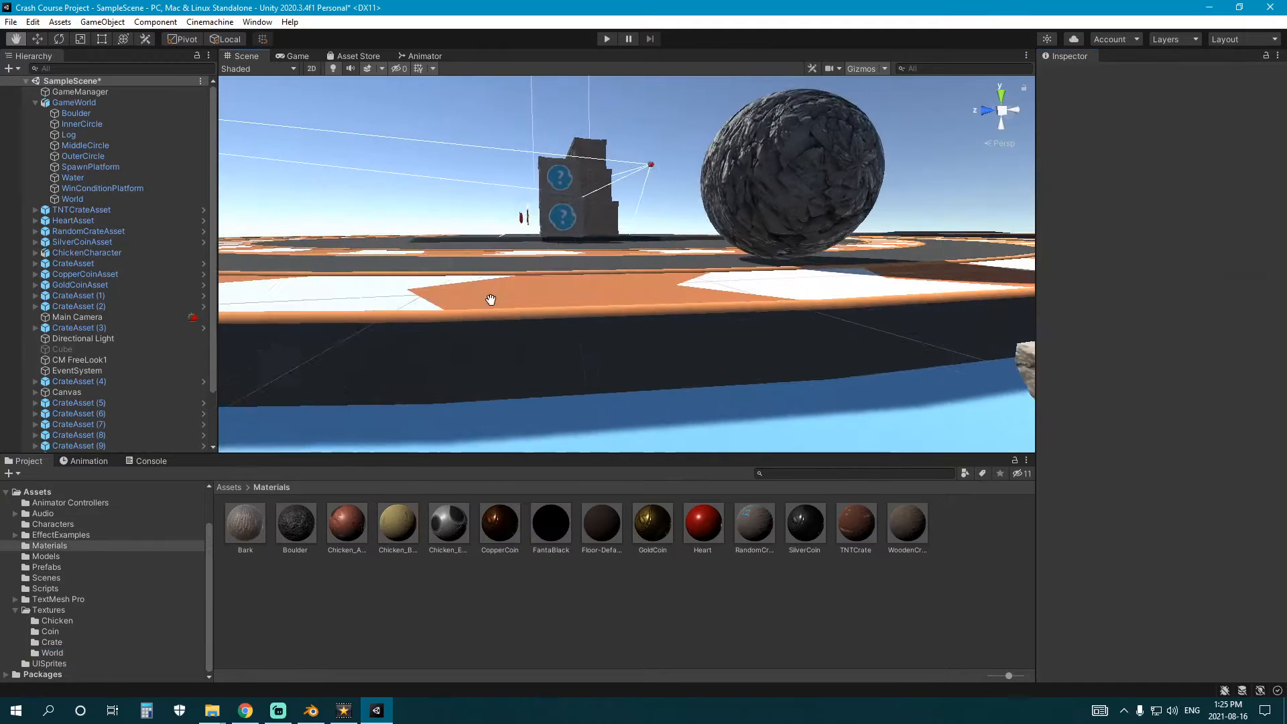
- Examine the textured sides and plain top of the log lying on the water from several angles
scroll(488, 295, "up", 5)
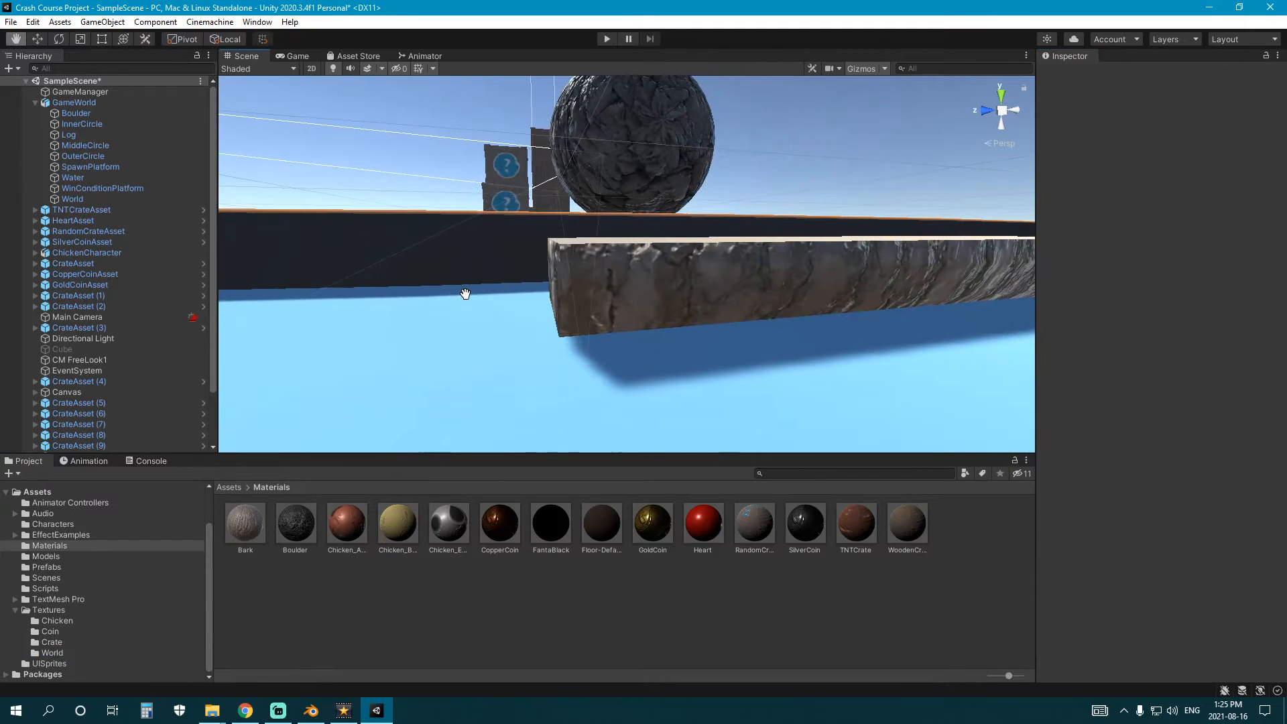
middle_click_drag(465, 293, 473, 297)
right_click_drag(473, 297, 706, 328)
middle_click_drag(670, 323, 682, 335)
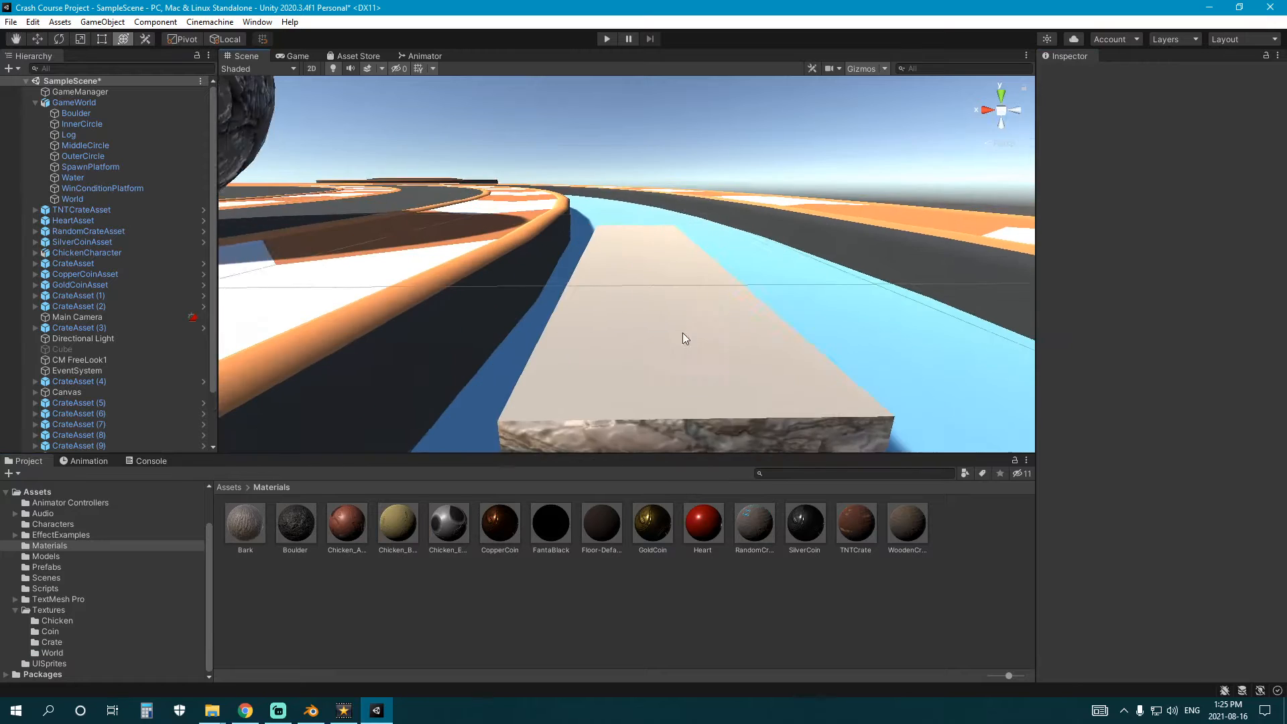
right_click_drag(682, 335, 686, 328)
scroll(687, 328, "down", 3)
middle_click_drag(687, 328, 701, 330)
middle_click_drag(503, 327, 625, 344)
scroll(483, 327, "down", 4)
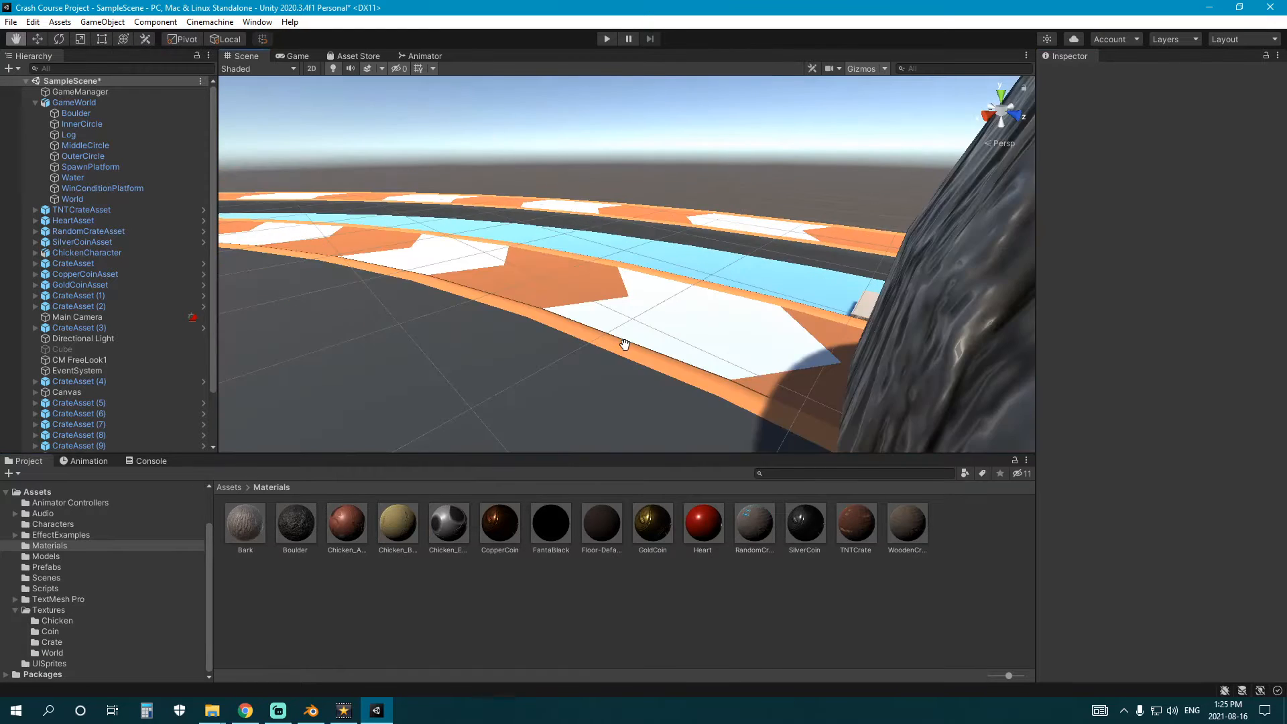
right_click_drag(625, 345, 810, 329)
middle_click_drag(756, 327, 795, 331)
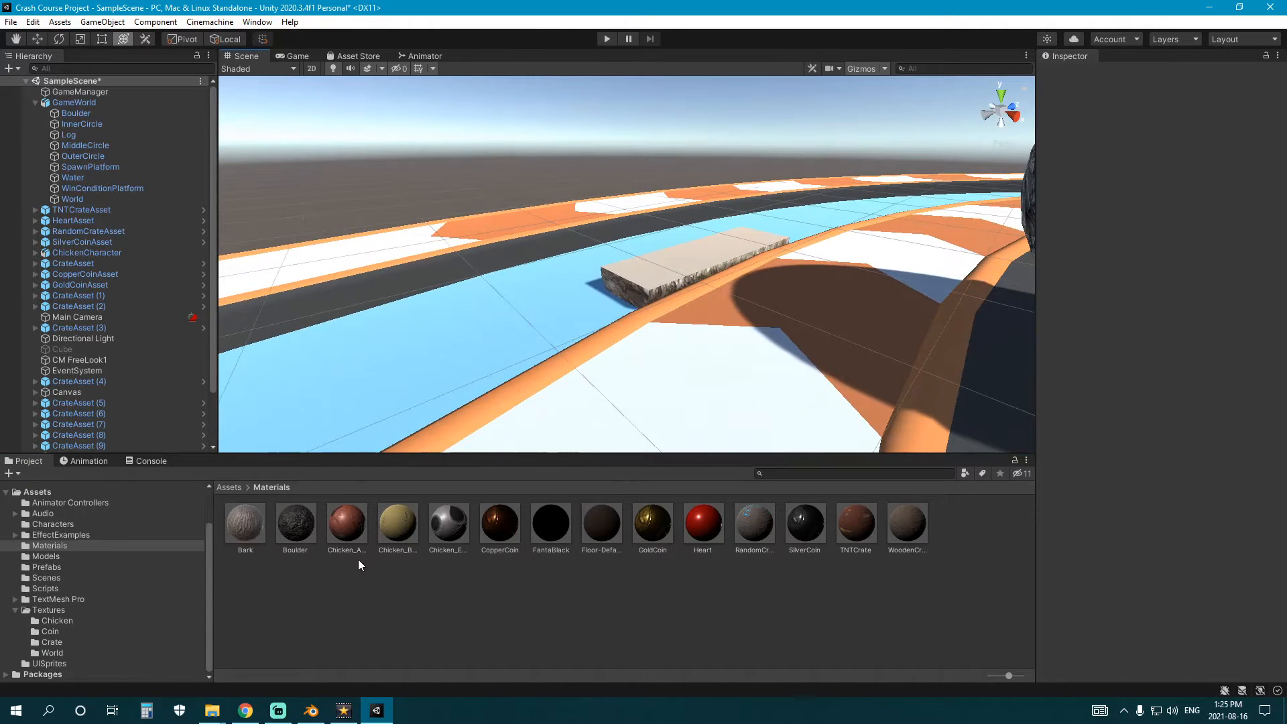
- Duplicate the Bark material and rename the copy Wood
left_click(257, 548)
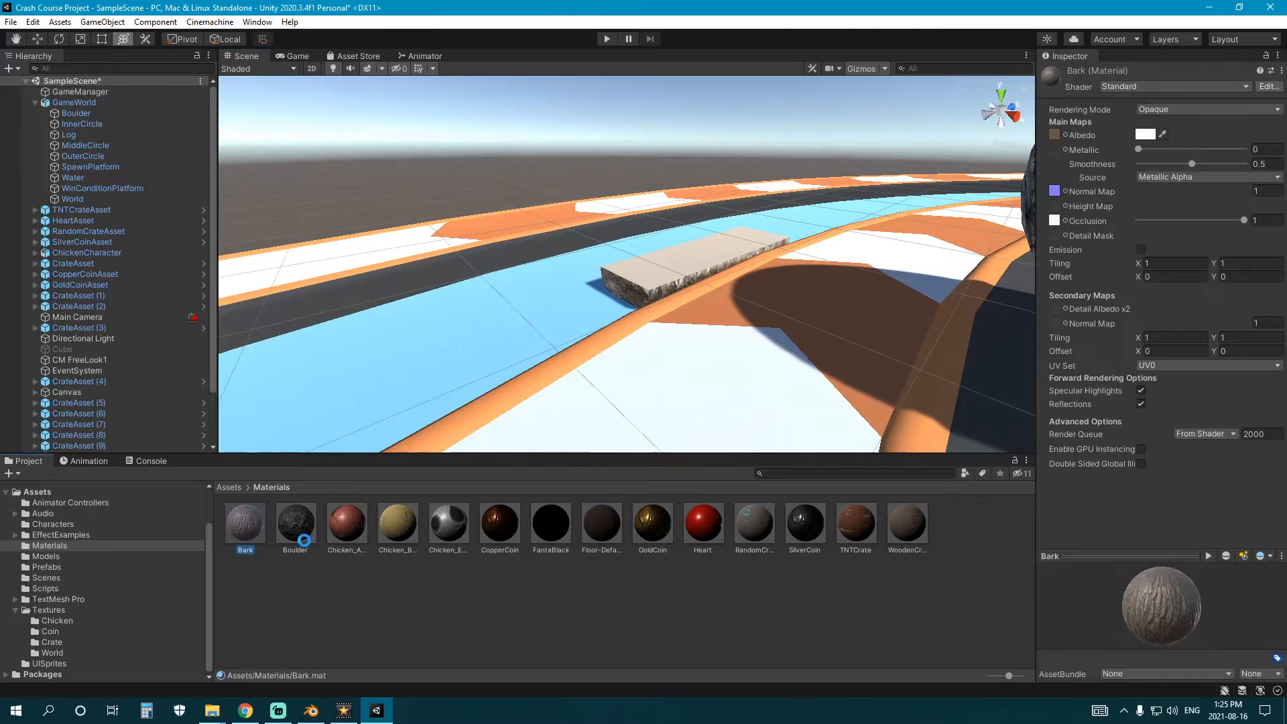
key("ctrl+d")
left_click(250, 549)
type("W")
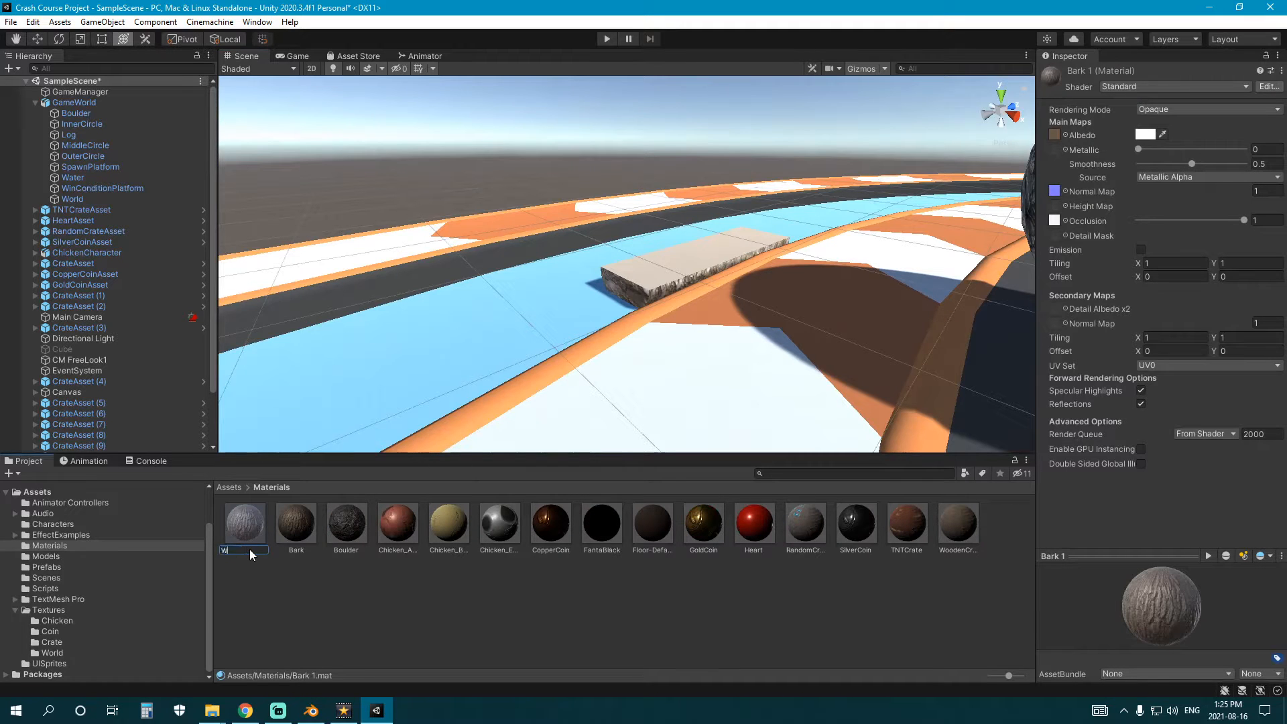
type("ood")
key("Return")
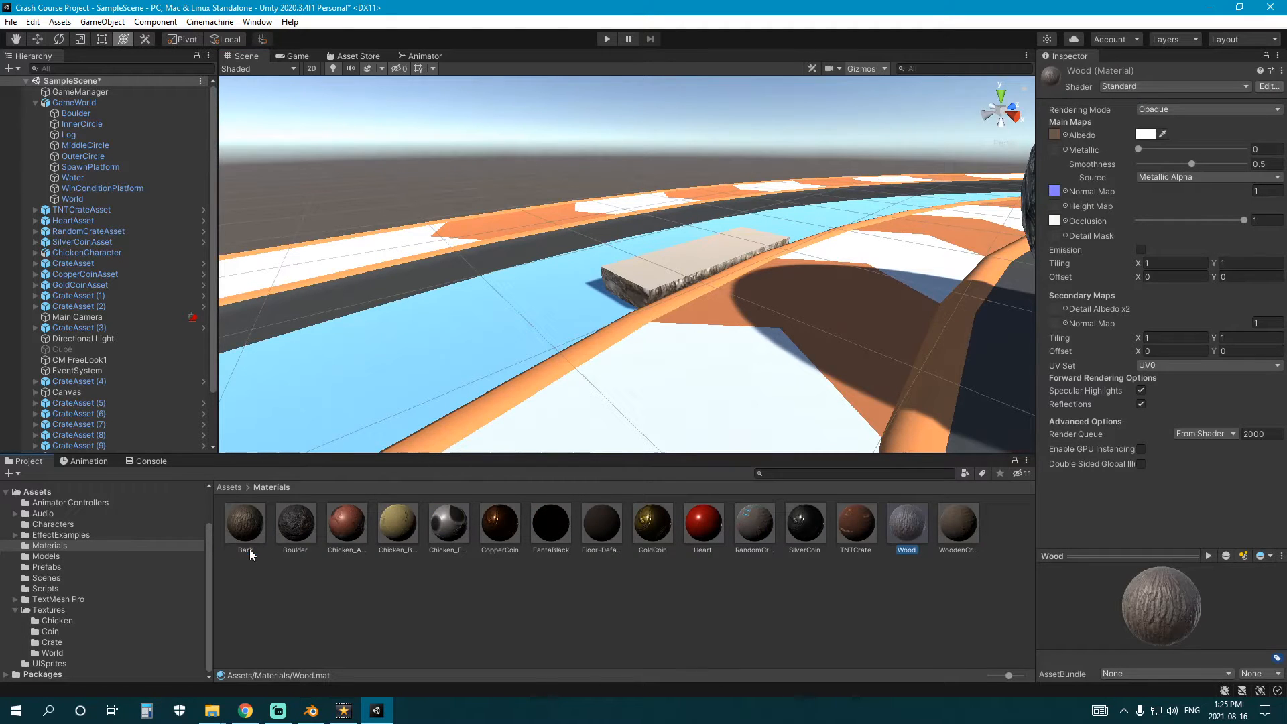
- Assign the ParallelStrandLumber albedo texture from the World textures folder to the Wood material's albedo
left_click(111, 609)
left_click(111, 651)
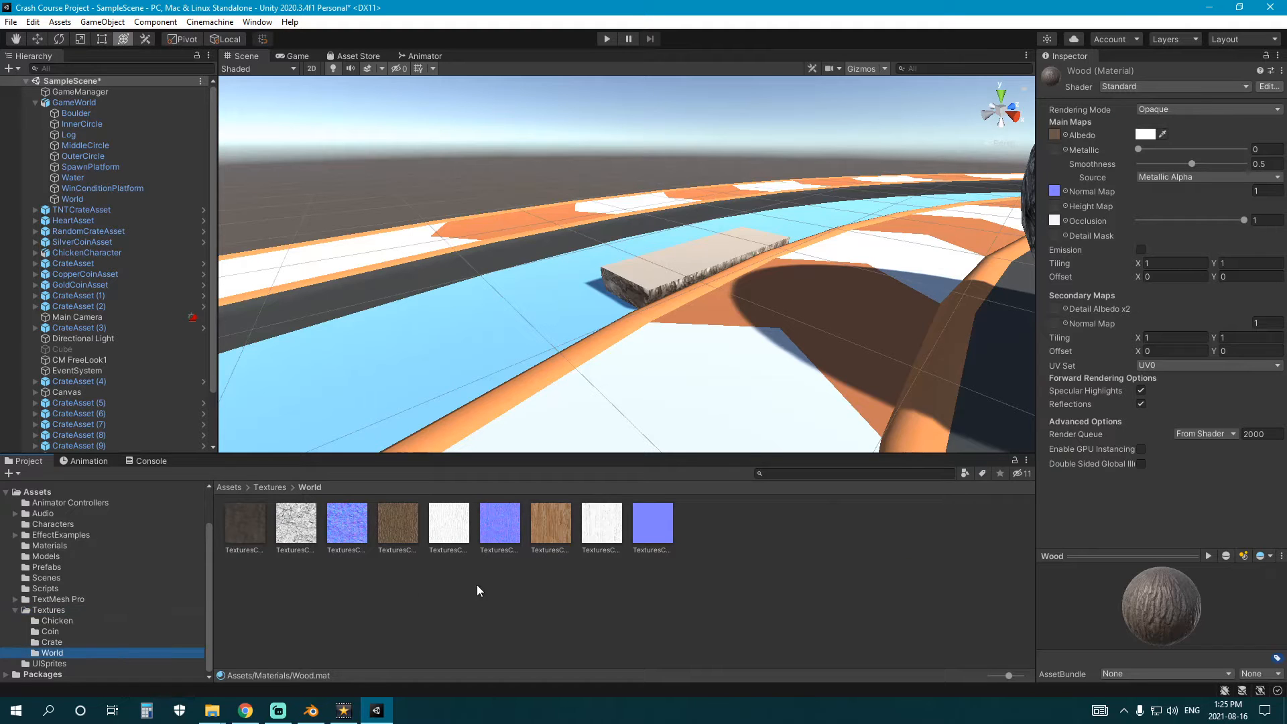
left_click_drag(1073, 130, 1071, 132)
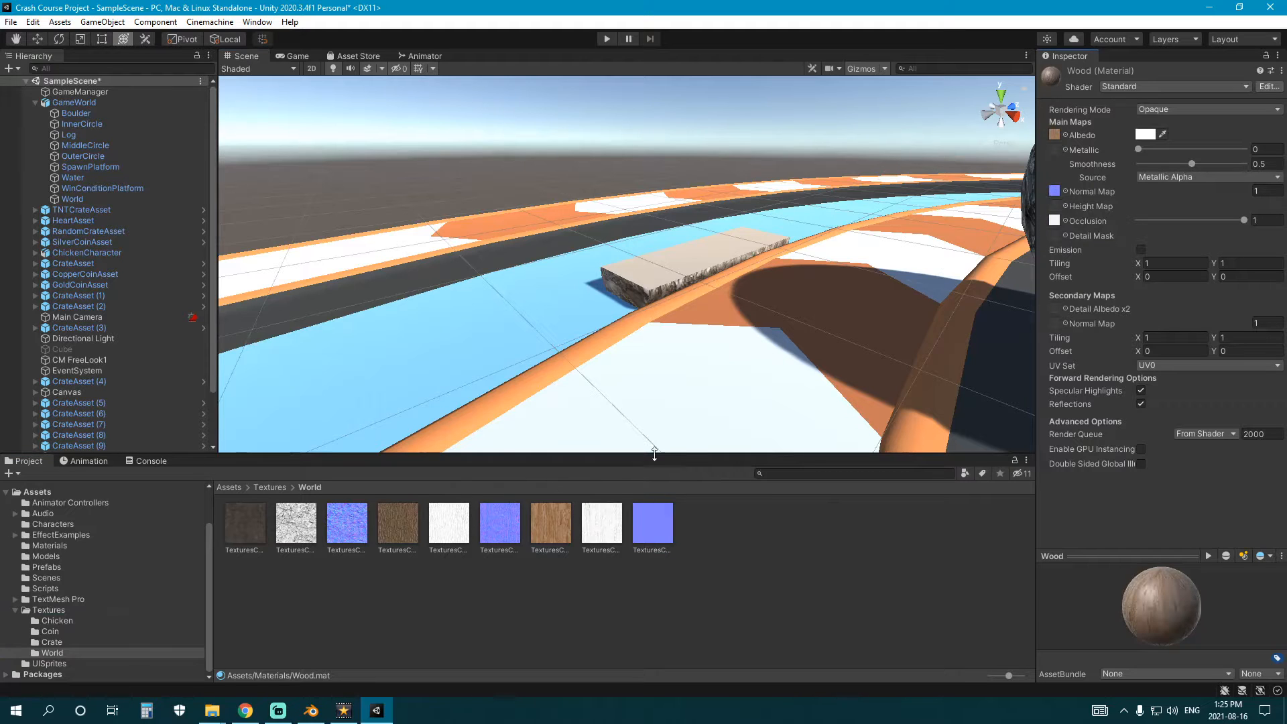
- Apply the Wood material from the Materials folder to the top face of the log on the water
left_click(564, 531)
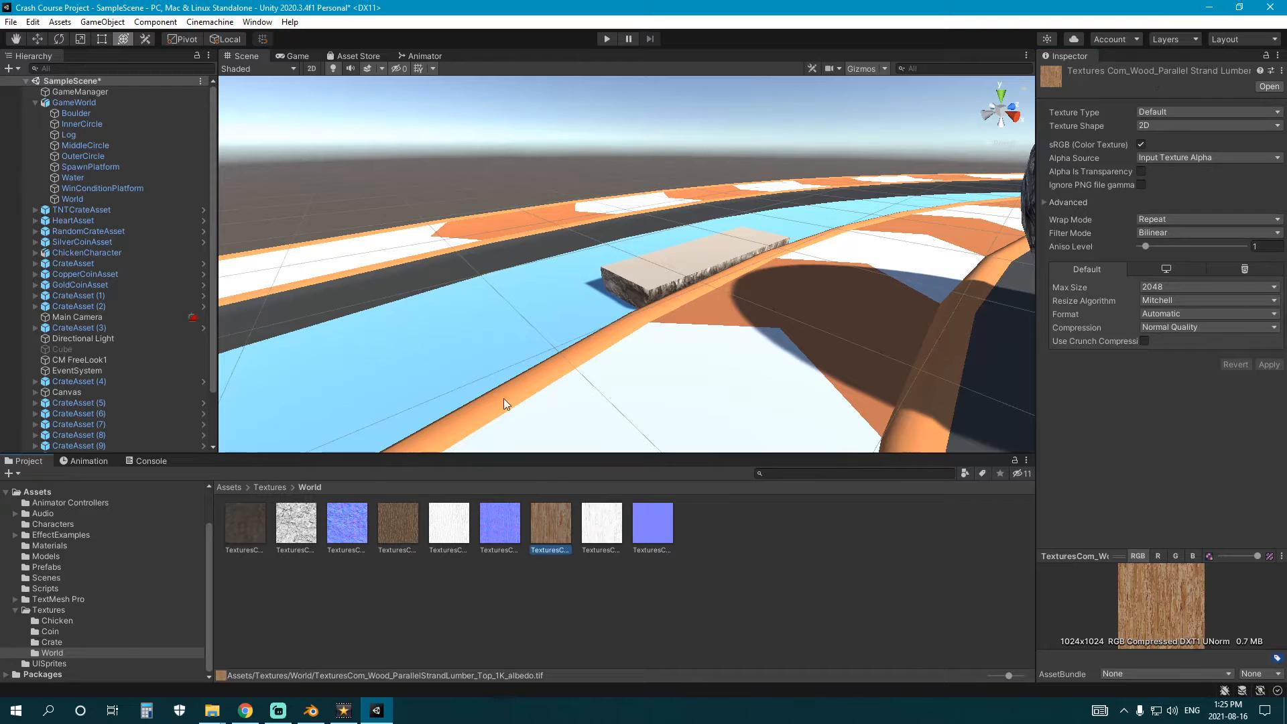
left_click(354, 574)
left_click(79, 610)
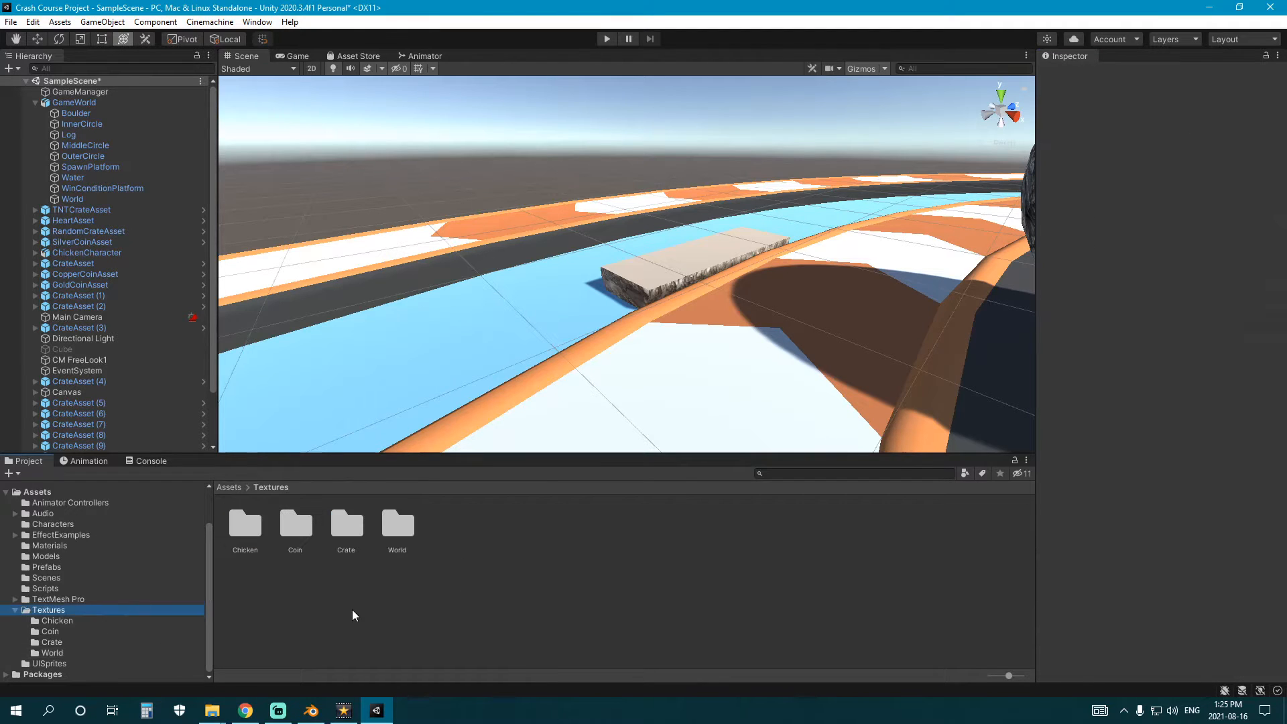
left_click(79, 535)
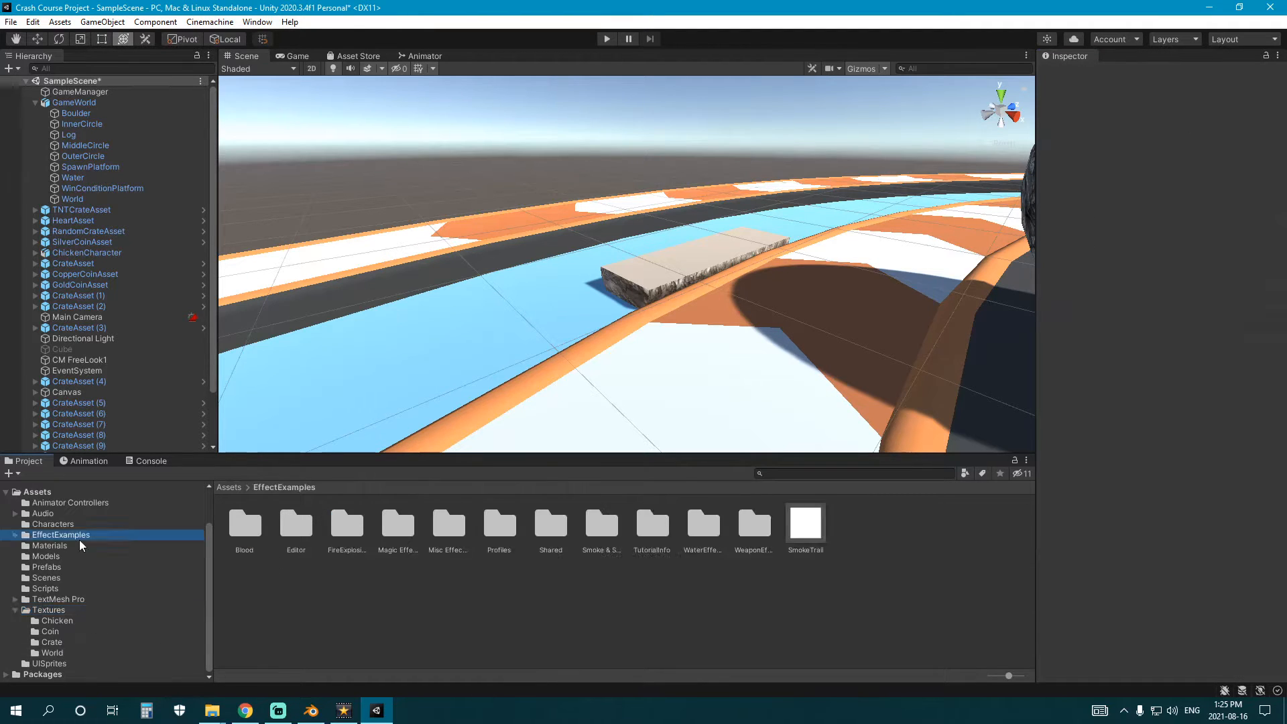
left_click(111, 546)
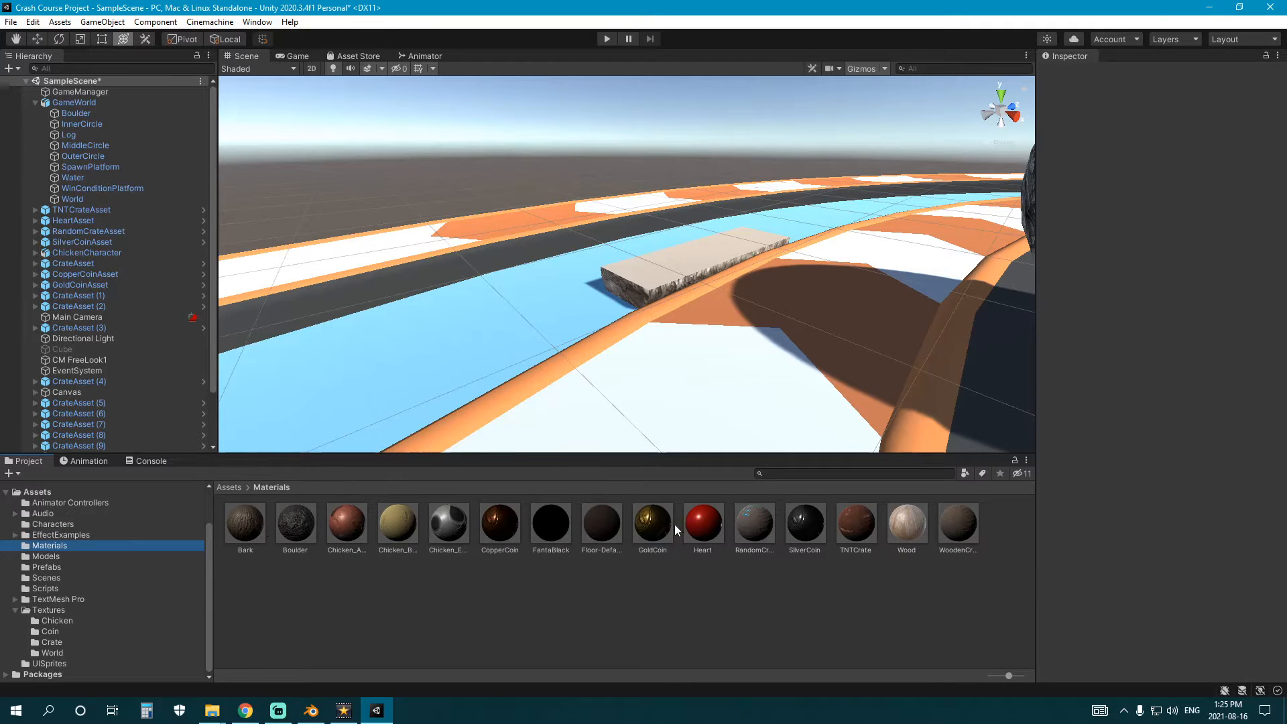
left_click_drag(903, 528, 726, 264)
right_click_drag(527, 303, 748, 289)
middle_click_drag(749, 289, 744, 284)
scroll(748, 289, "up", 2)
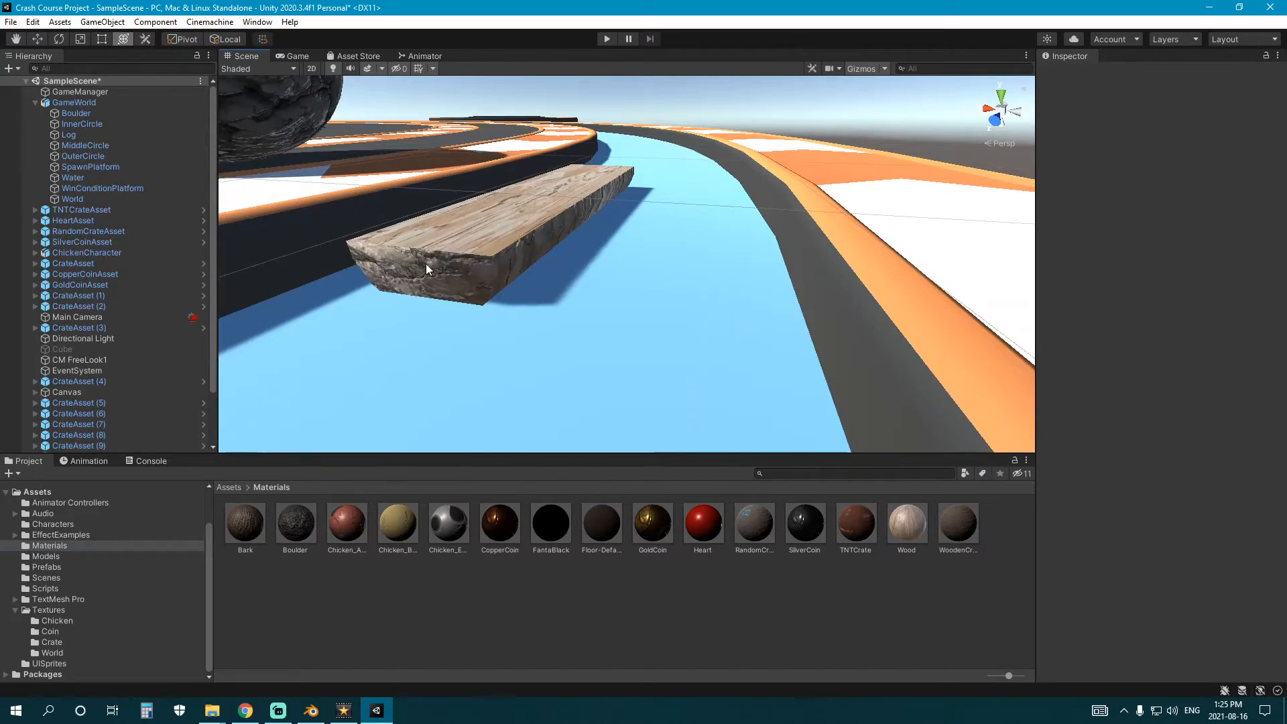
- Inspect the textures on the log's ends and sides and on the boulder beside it from several angles
right_click_drag(418, 271, 575, 287)
middle_click_drag(574, 287, 570, 296)
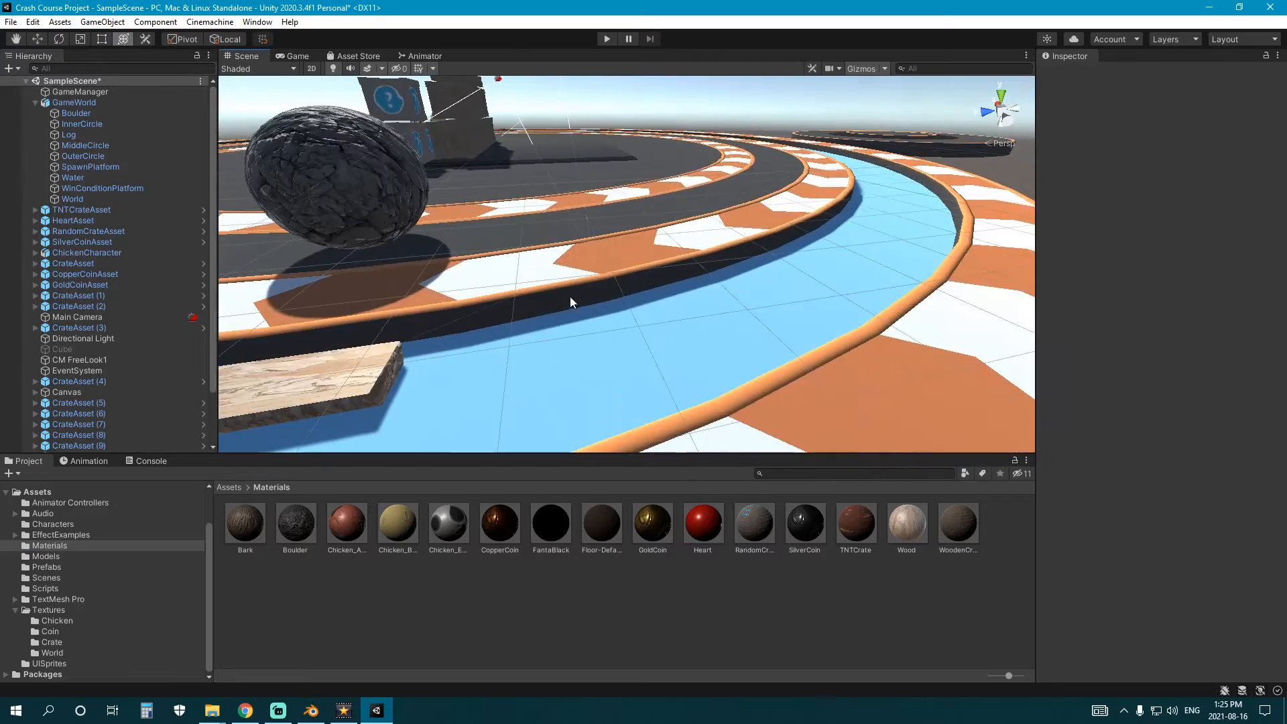
right_click_drag(570, 297, 810, 258)
middle_click_drag(810, 258, 698, 263)
scroll(698, 263, "up", 2)
left_click(525, 260)
left_click(525, 261)
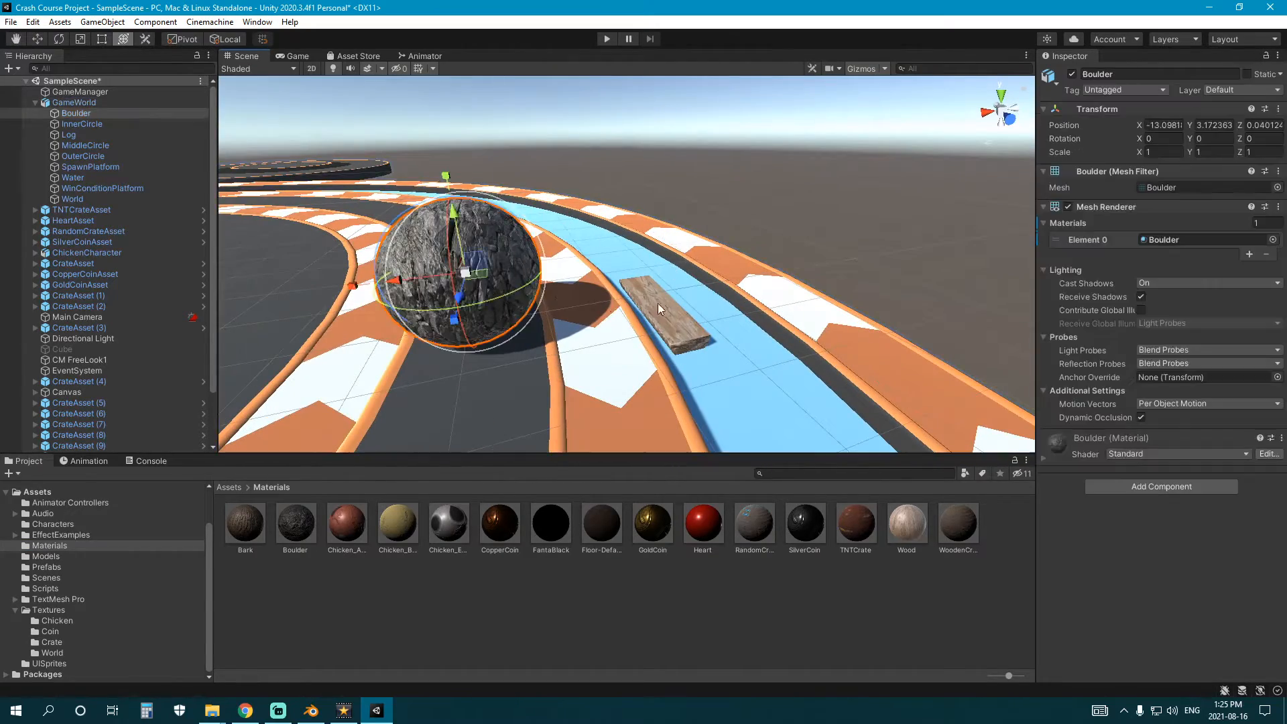
left_click(653, 579)
right_click_drag(484, 287, 532, 281)
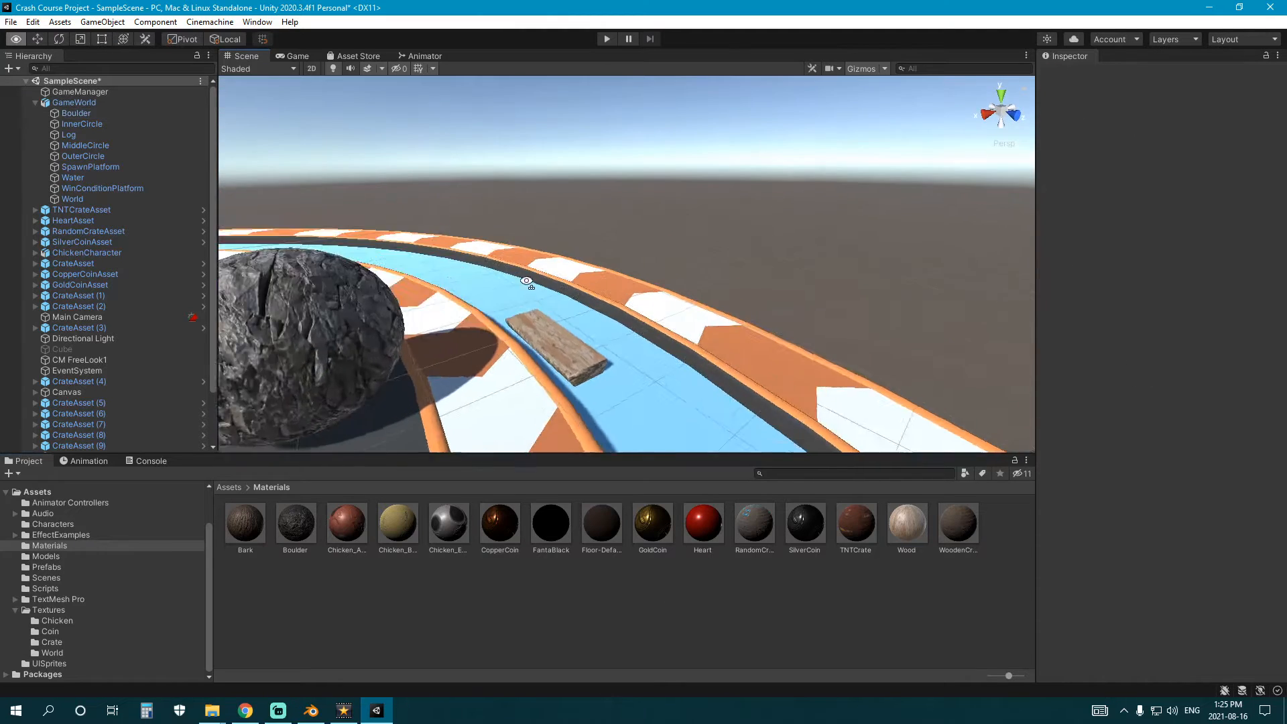
middle_click_drag(531, 282, 581, 291)
right_click_drag(580, 291, 553, 311)
middle_click_drag(553, 310, 506, 315)
right_click_drag(646, 298, 617, 315)
middle_click_drag(616, 315, 580, 294)
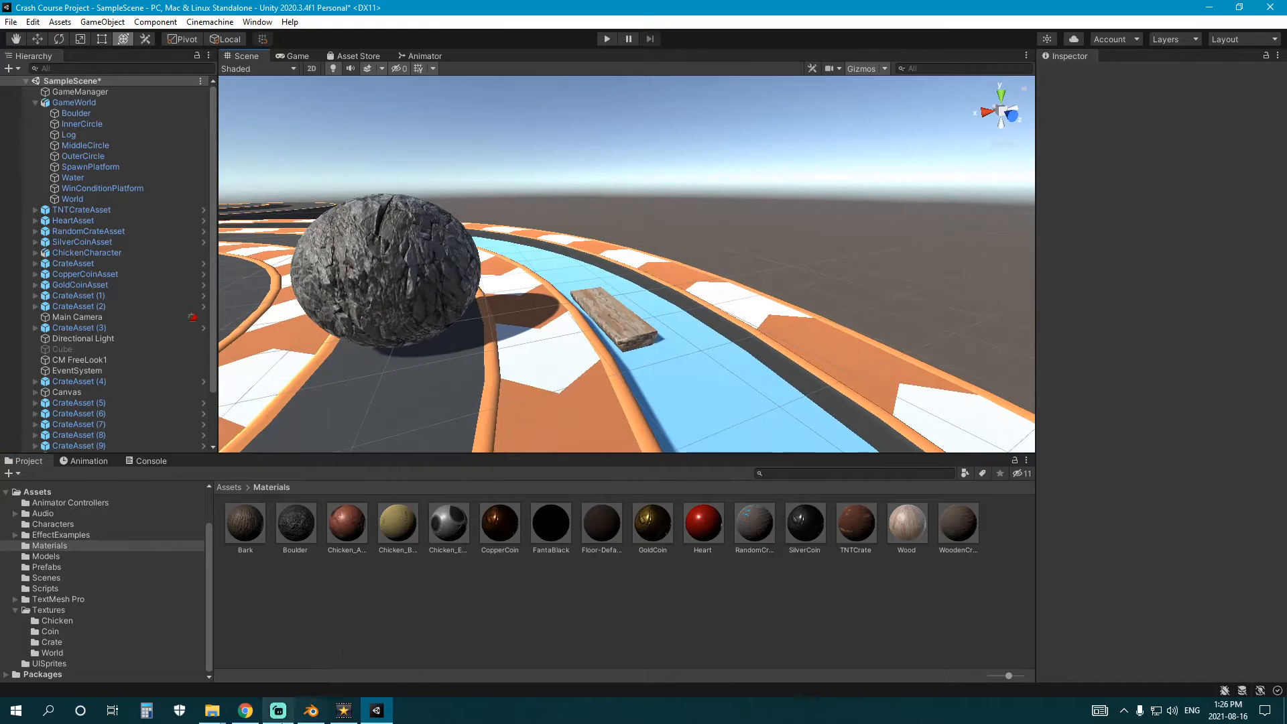
- Switch to the GameWorld file in Blender and open the log's mesh for editing
left_click(305, 714)
left_click(569, 372)
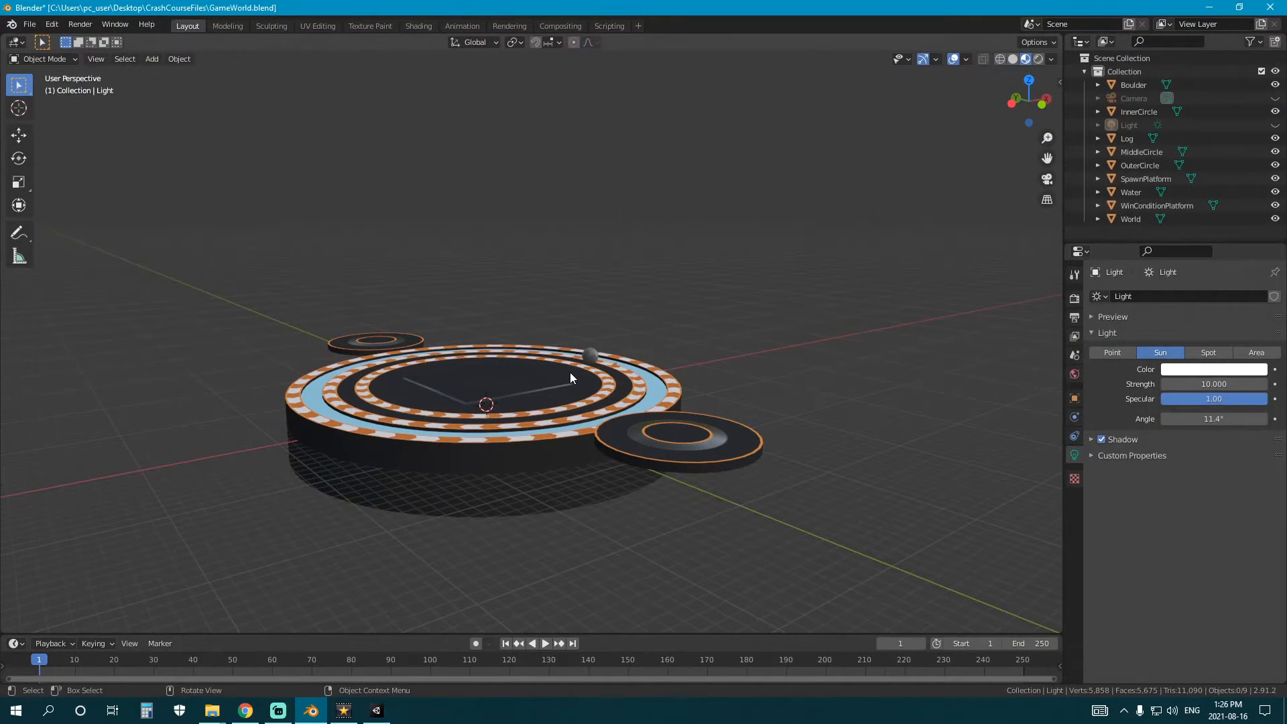
middle_click_drag(570, 372, 475, 396)
scroll(475, 395, "up", 3)
middle_click_drag(608, 436, 461, 389, "shift")
scroll(460, 388, "up", 6)
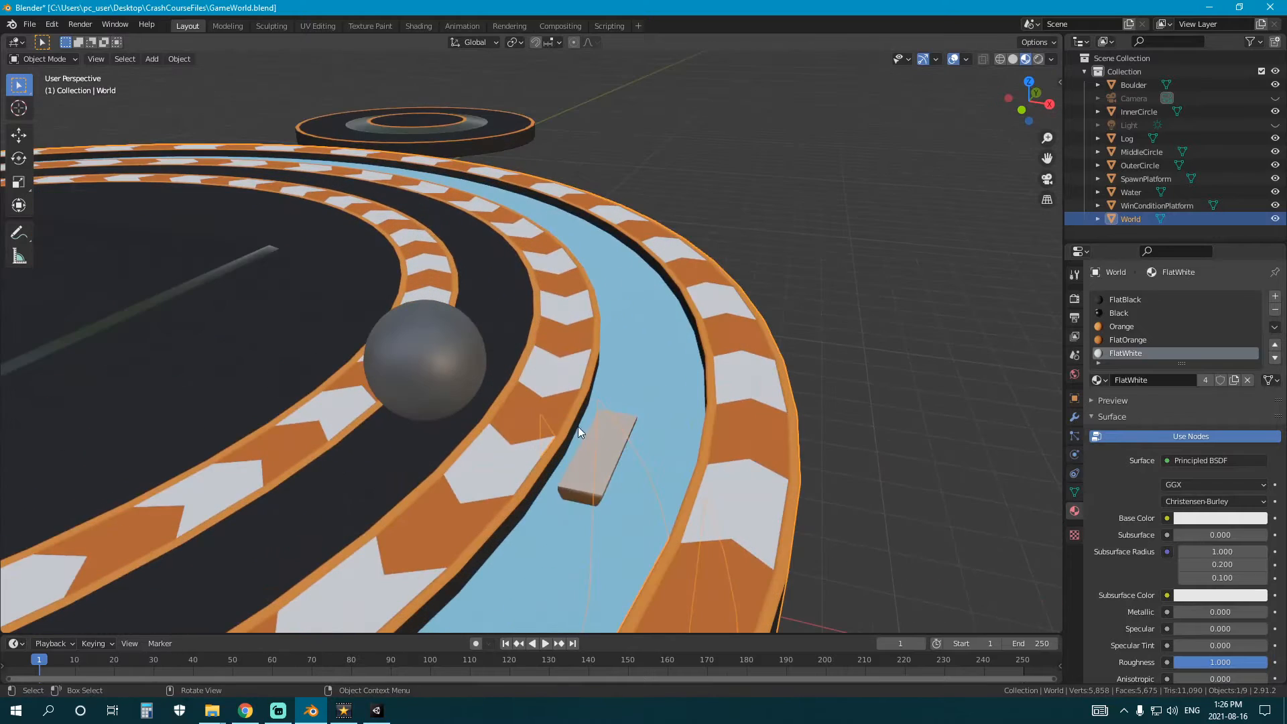
left_click(595, 447)
key("Tab")
middle_click_drag(600, 507, 606, 483)
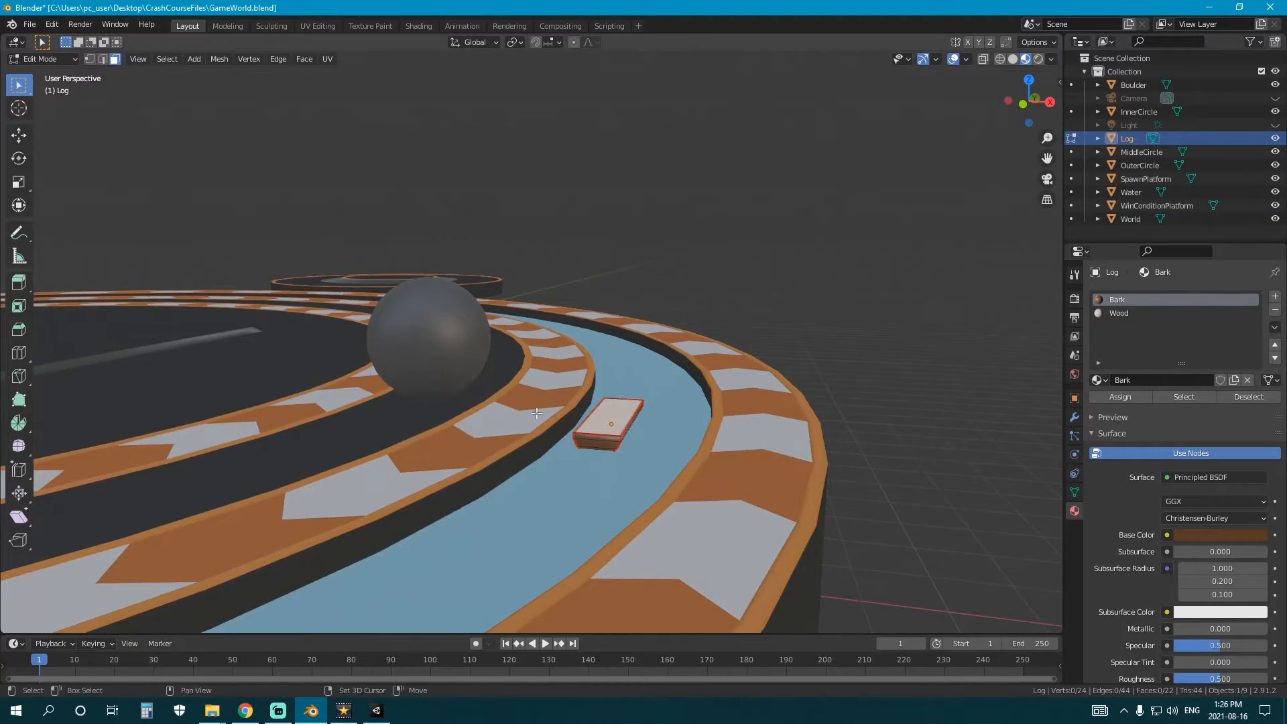
- Select the end faces of the log and assign the Wood material to them
scroll(536, 414, "up", 3)
key("l")
middle_click_drag(649, 469, 900, 353)
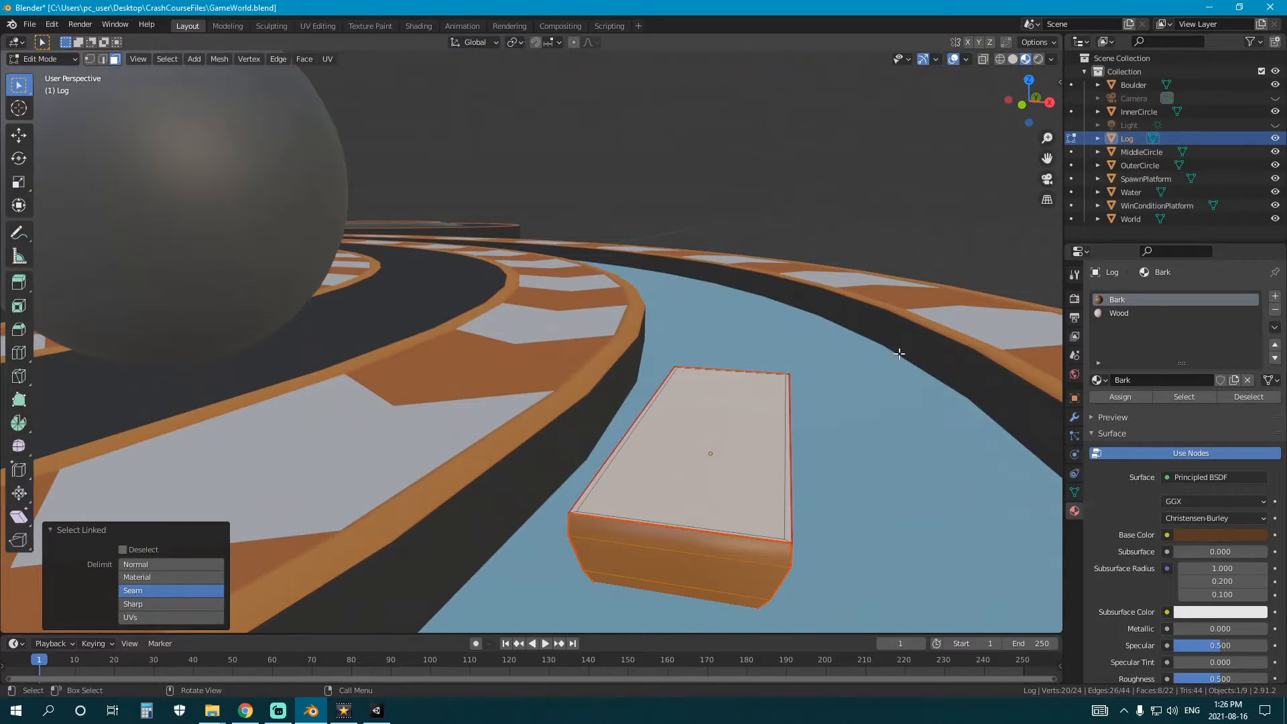
left_click(1119, 313)
left_click(1123, 396)
key("Tab")
middle_click_drag(771, 429, 647, 416)
key("Tab")
right_click(722, 386)
left_click(724, 386)
key("Tab")
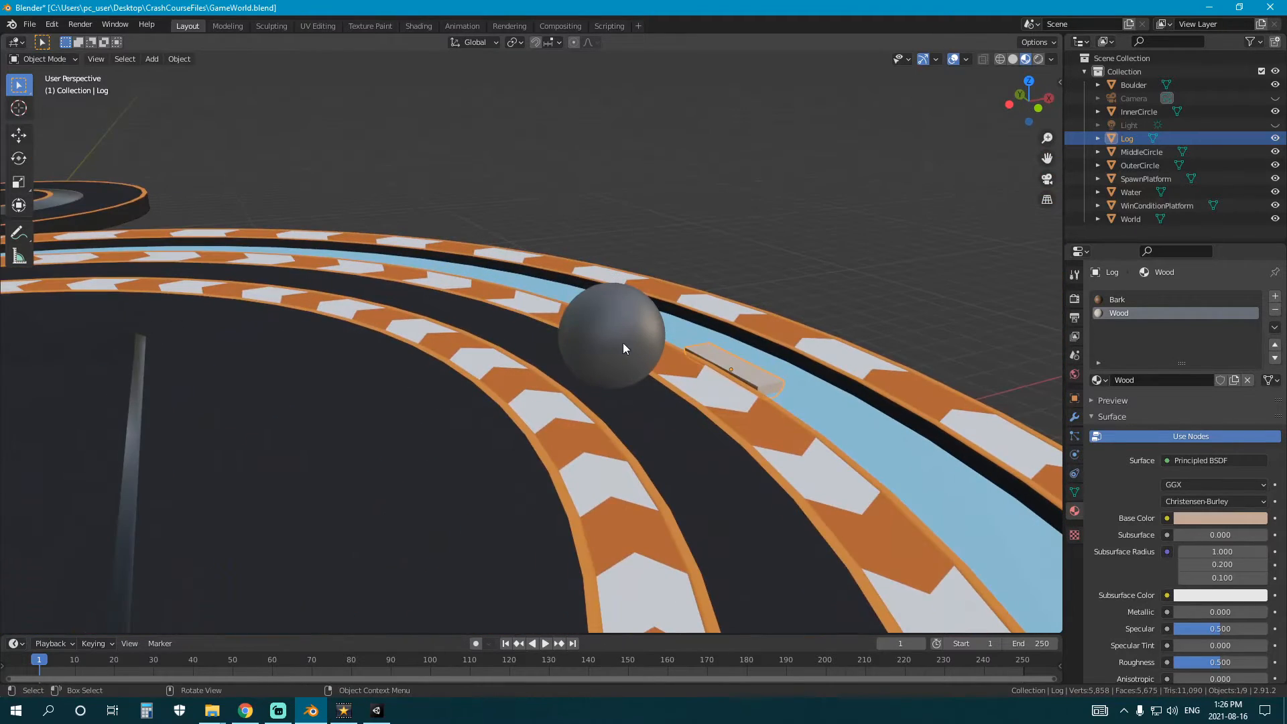
- Open the boulder's mesh for editing in the UV Editing workspace
left_click(622, 344)
middle_click_drag(550, 353, 578, 365)
key("Tab")
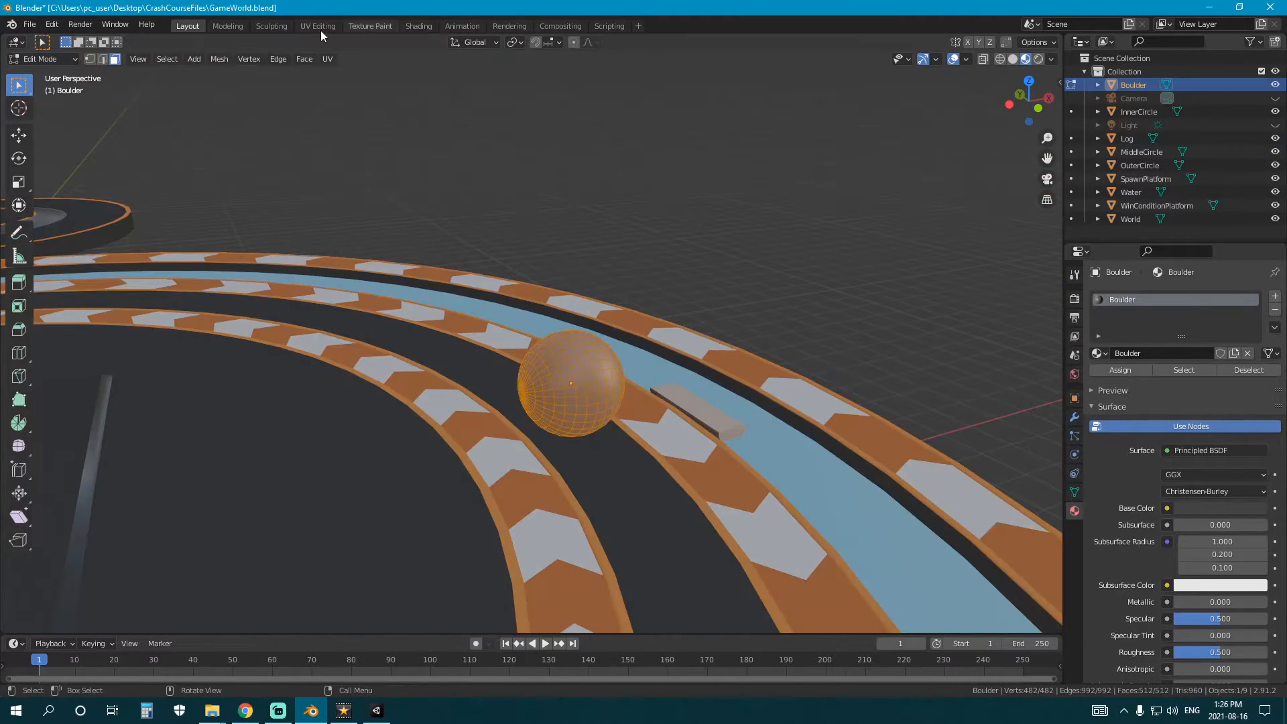
left_click(319, 26)
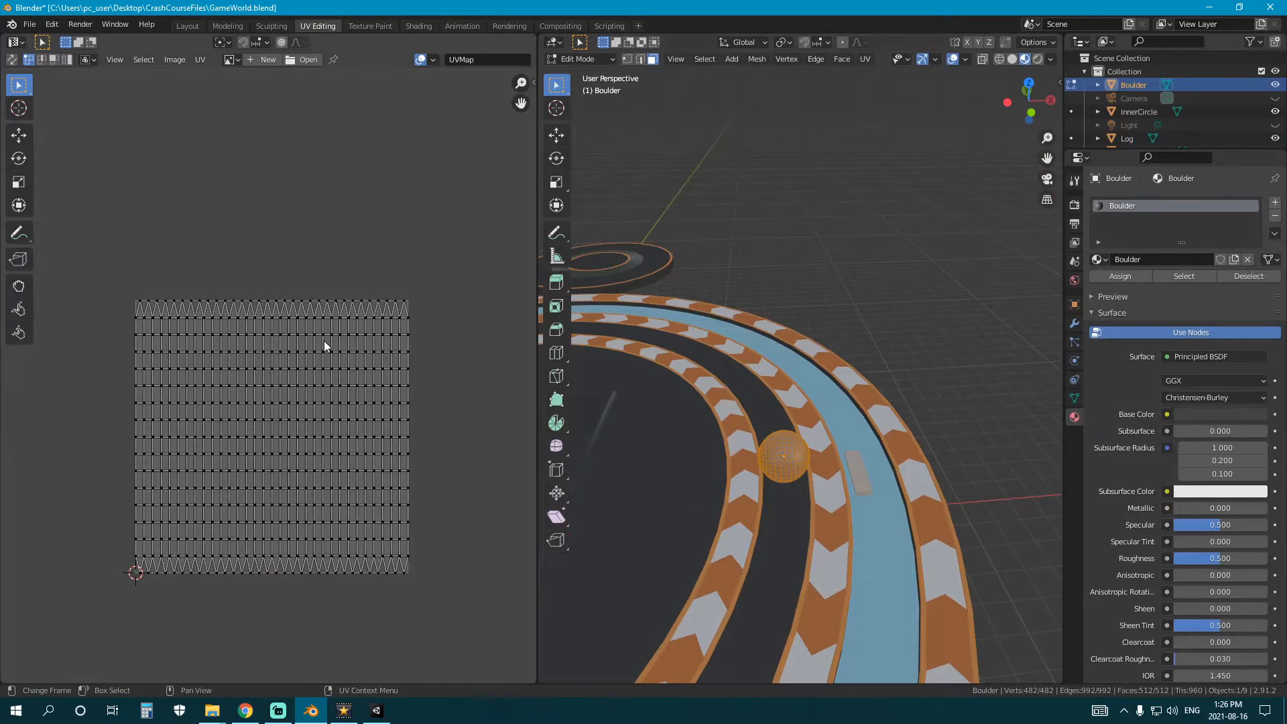
key("a")
middle_click_drag(775, 438, 704, 388)
scroll(810, 385, "up", 7)
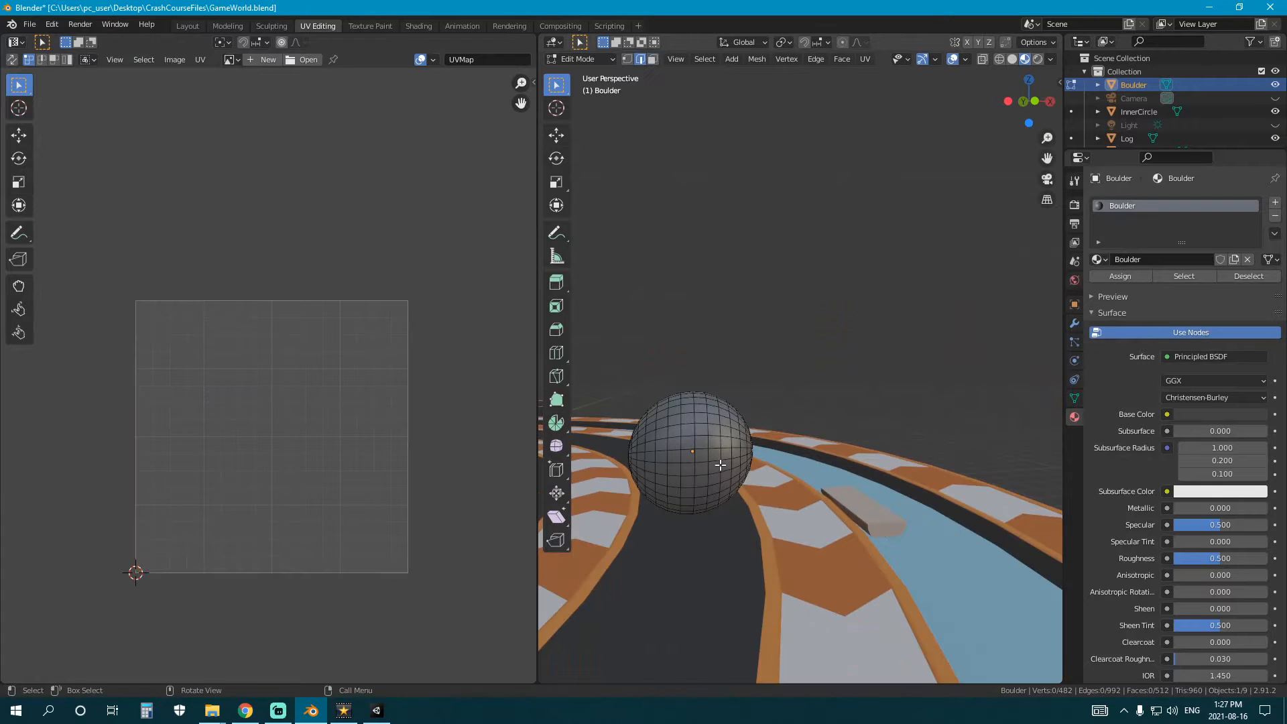
- Select the edge loop around the middle of the boulder and mark it as a seam
middle_click_drag(719, 453, 819, 504)
scroll(840, 480, "up", 3)
scroll(778, 491, "down", 3)
middle_click_drag(732, 497, 801, 462)
key("ctrl+e")
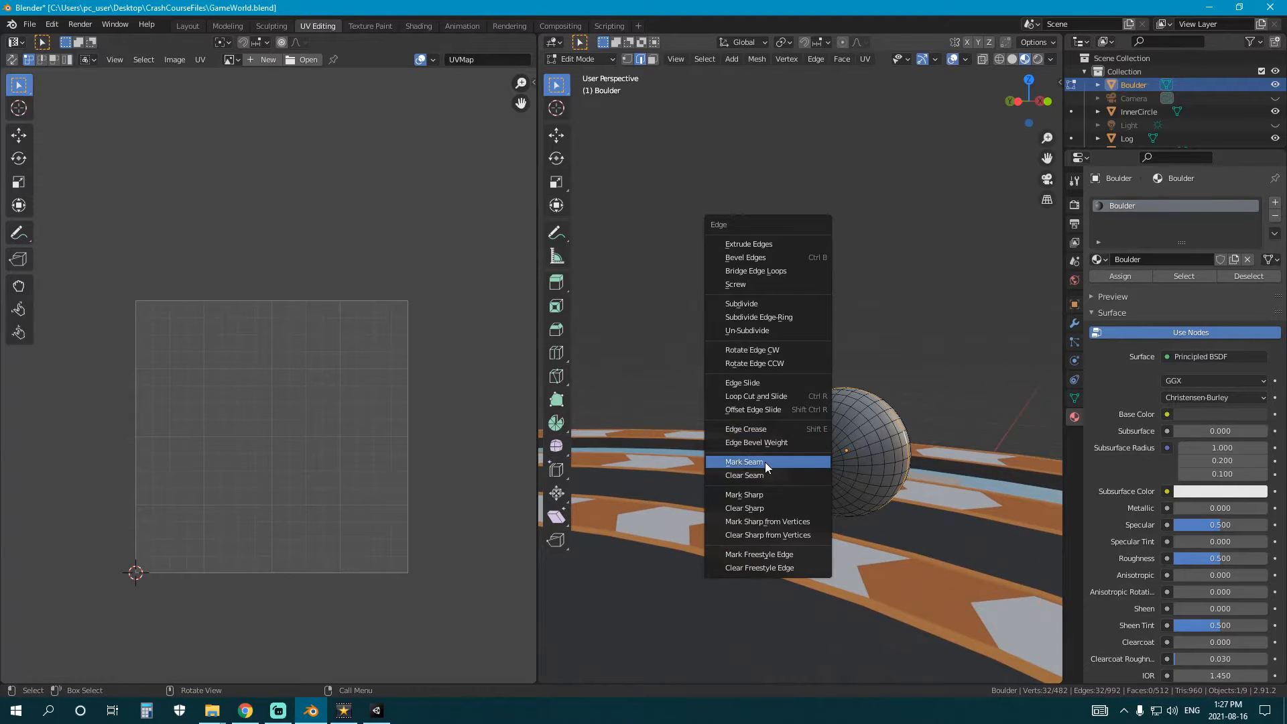
left_click(744, 461)
- Unwrap the whole boulder along its seam, adjust its UV islands, and return to Object Mode
key("a")
key("alt+a")
key("a")
key("u")
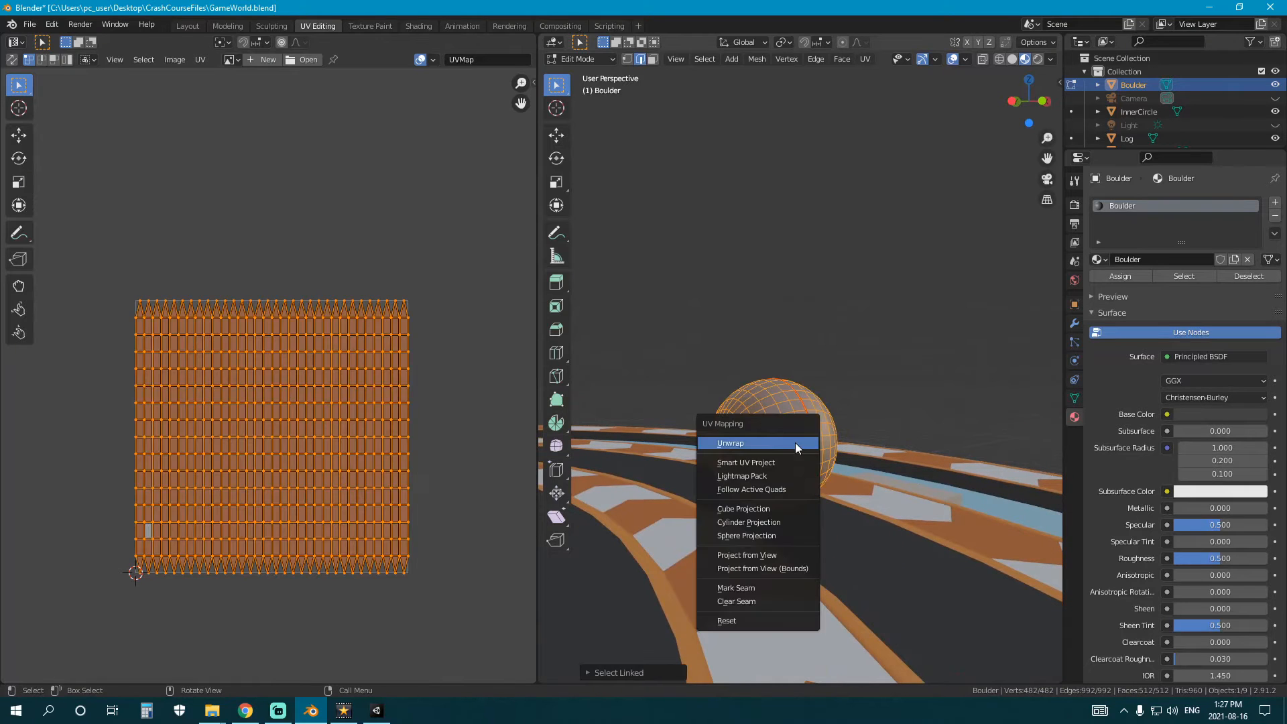
left_click(796, 443)
middle_click_drag(391, 559, 404, 512)
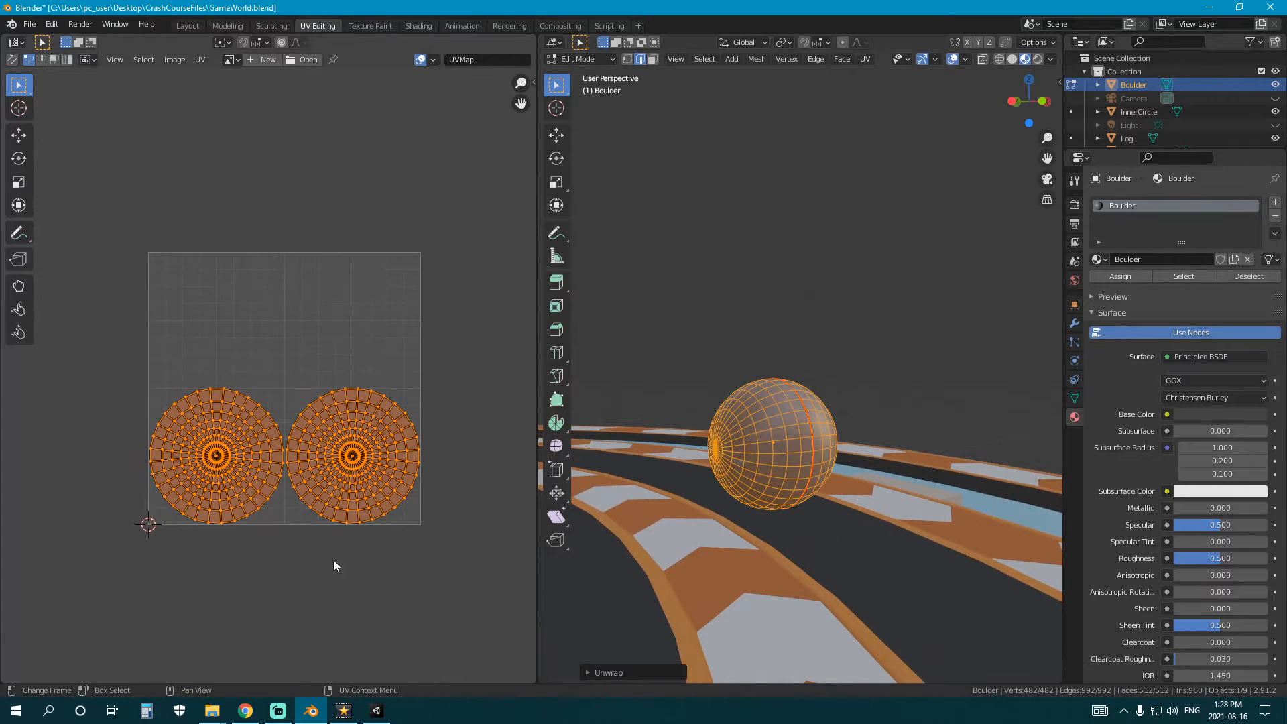
left_click(199, 59)
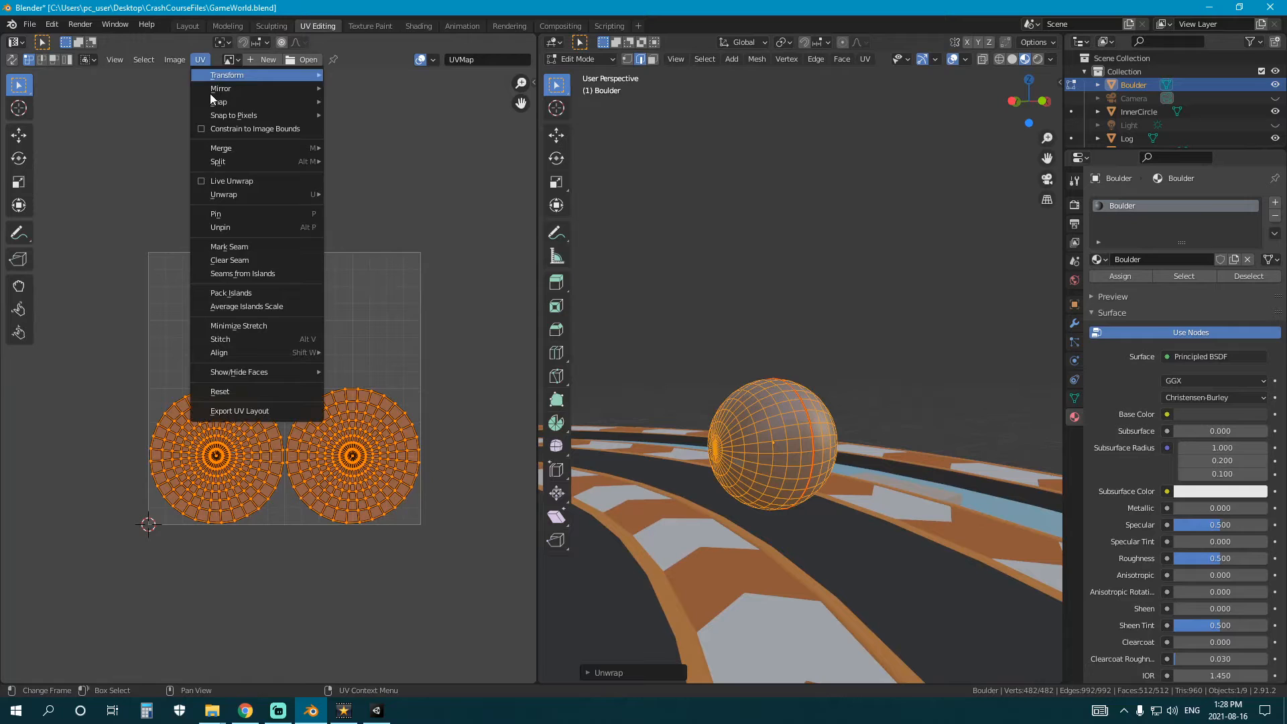
left_click(265, 299)
middle_click_drag(640, 348, 822, 321)
key("Tab")
scroll(827, 335, "down", 4)
left_click(822, 323)
- Select all the game world objects with Circle Select
scroll(781, 338, "down", 3)
scroll(745, 354, "down", 2)
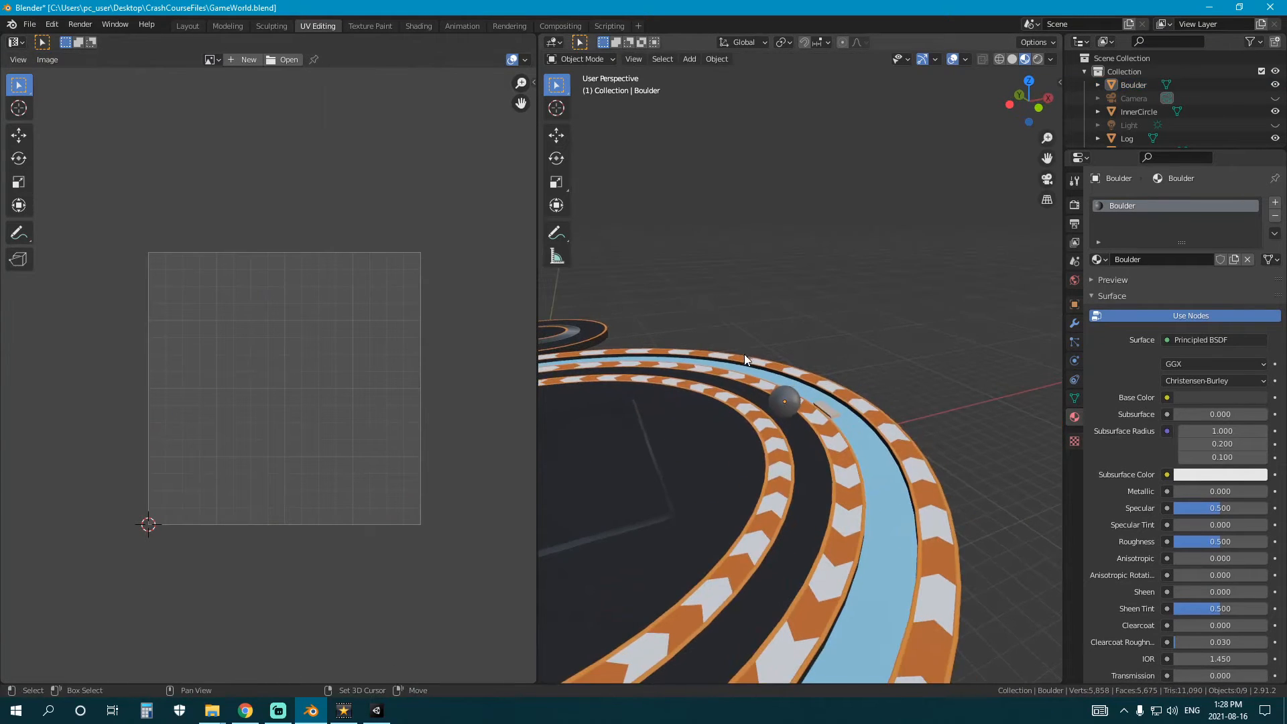
scroll(724, 385, "down", 3)
middle_click_drag(722, 384, 714, 350, "shift")
middle_click_drag(713, 350, 794, 433)
scroll(777, 392, "down", 2)
key("c")
mouse_move(673, 356)
left_mouse_down()
mouse_move(724, 378)
mouse_move(749, 474)
left_mouse_up()
mouse_move(869, 484)
left_mouse_down()
mouse_move(953, 403)
mouse_move(831, 342)
left_mouse_up()
key("Escape")
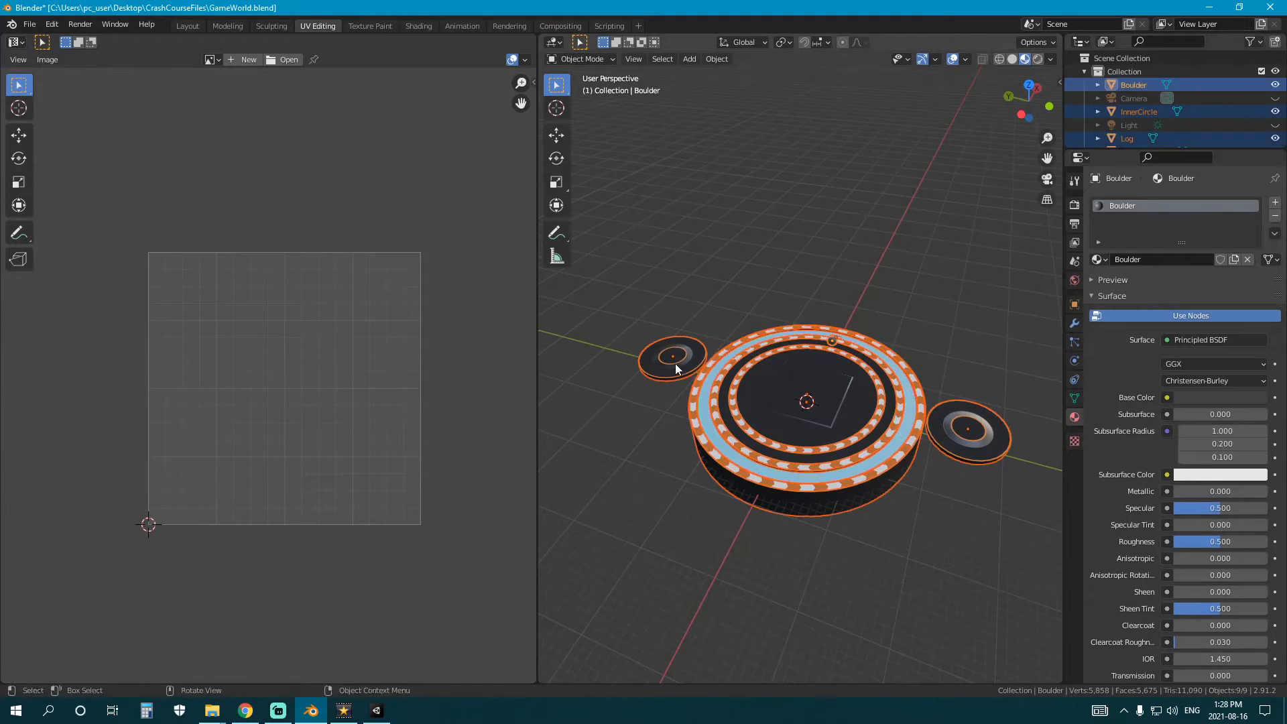
- Try recalculating the normals of the entire Water mesh in Edit Mode
scroll(678, 367, "down", 1)
mouse_move(677, 368)
middle_mouse_down()
mouse_move(731, 322)
mouse_move(749, 395)
middle_mouse_up()
scroll(770, 404, "up", 3)
left_click(887, 417)
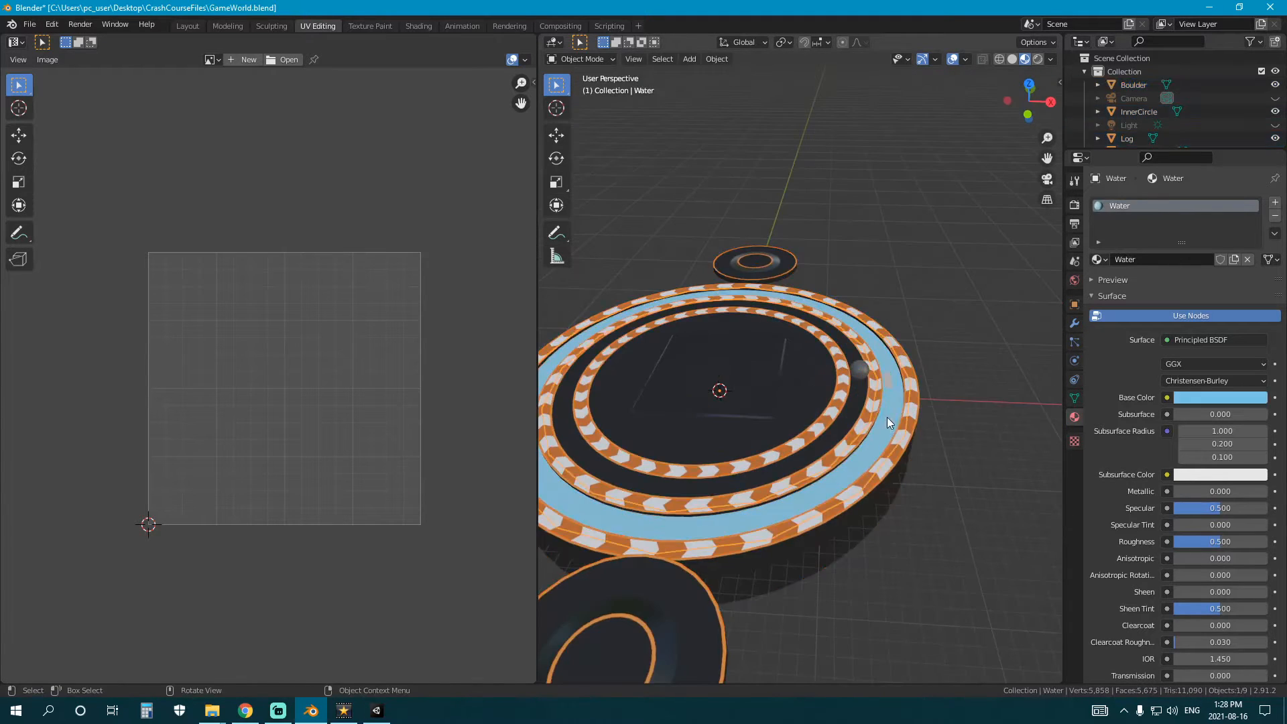
middle_click_drag(886, 416, 890, 392)
key("Tab")
scroll(879, 400, "up", 2)
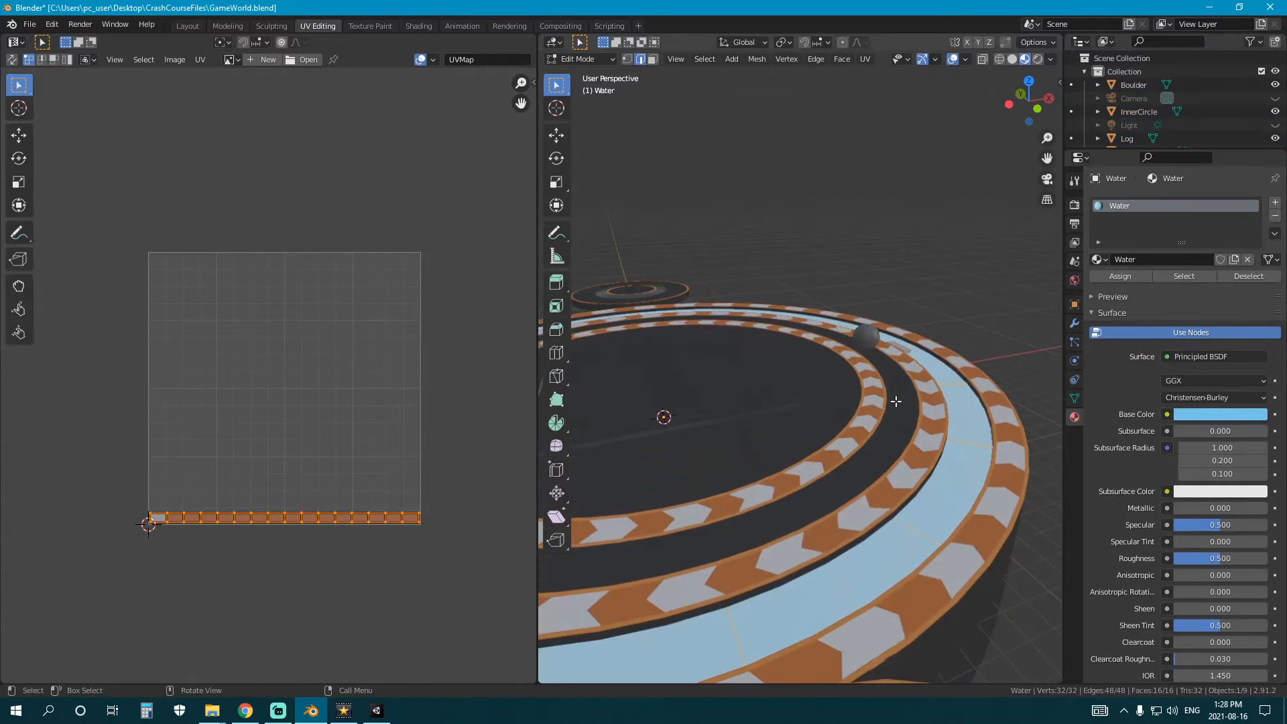
key("alt+a")
key("a")
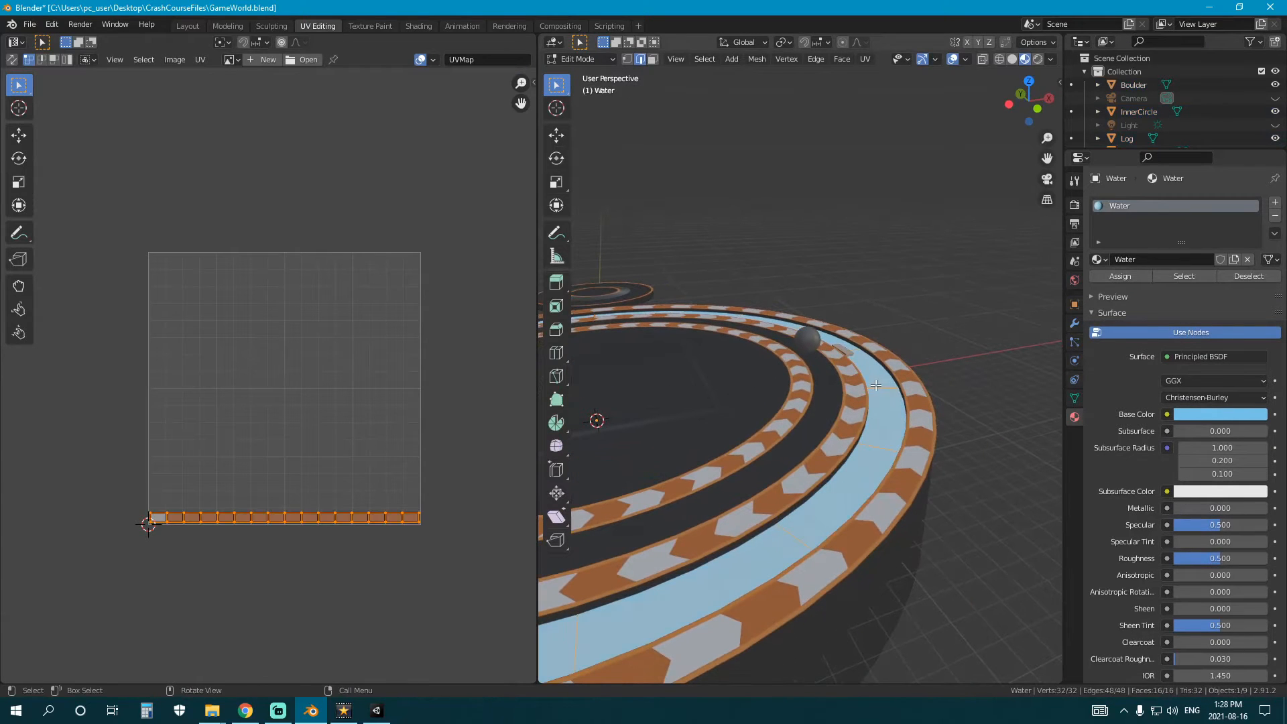
left_click(588, 673)
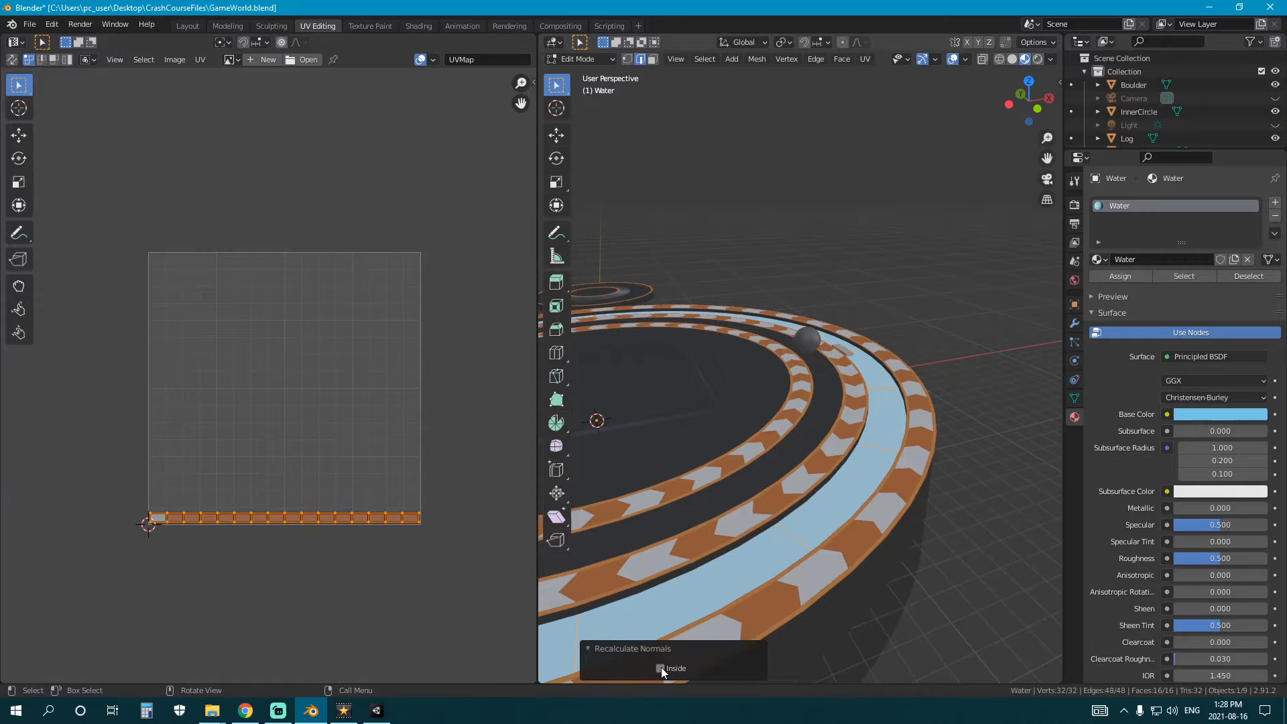
- Undo the normals change on the Water mesh and return to Object Mode
scroll(892, 421, "down", 4)
middle_click_drag(881, 425, 922, 389)
key("ctrl+z")
key("ctrl+z")
key("ctrl+z")
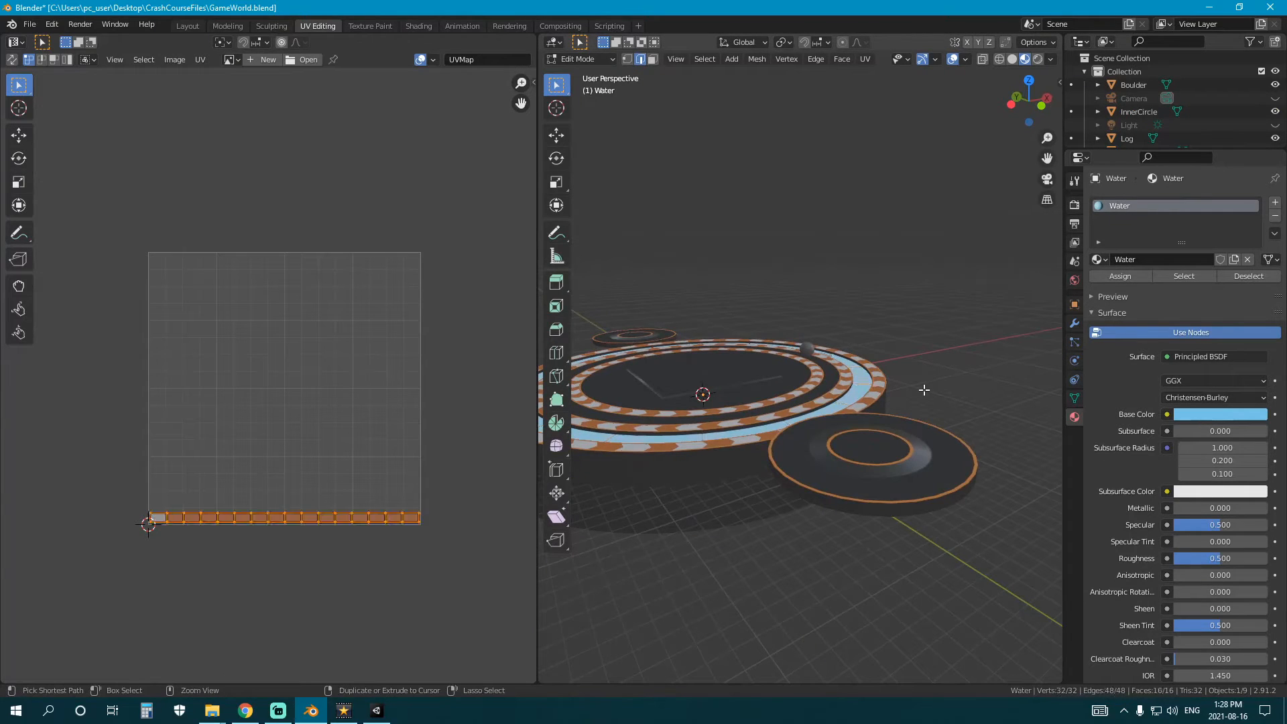
key("ctrl+z")
key("ctrl+z")
scroll(875, 455, "down", 1)
middle_click_drag(862, 432, 833, 466)
key("Tab")
left_click(933, 436)
- Clear the selection and select all the game world objects with Circle Select
scroll(813, 442, "down", 1)
key("a")
key("alt+a")
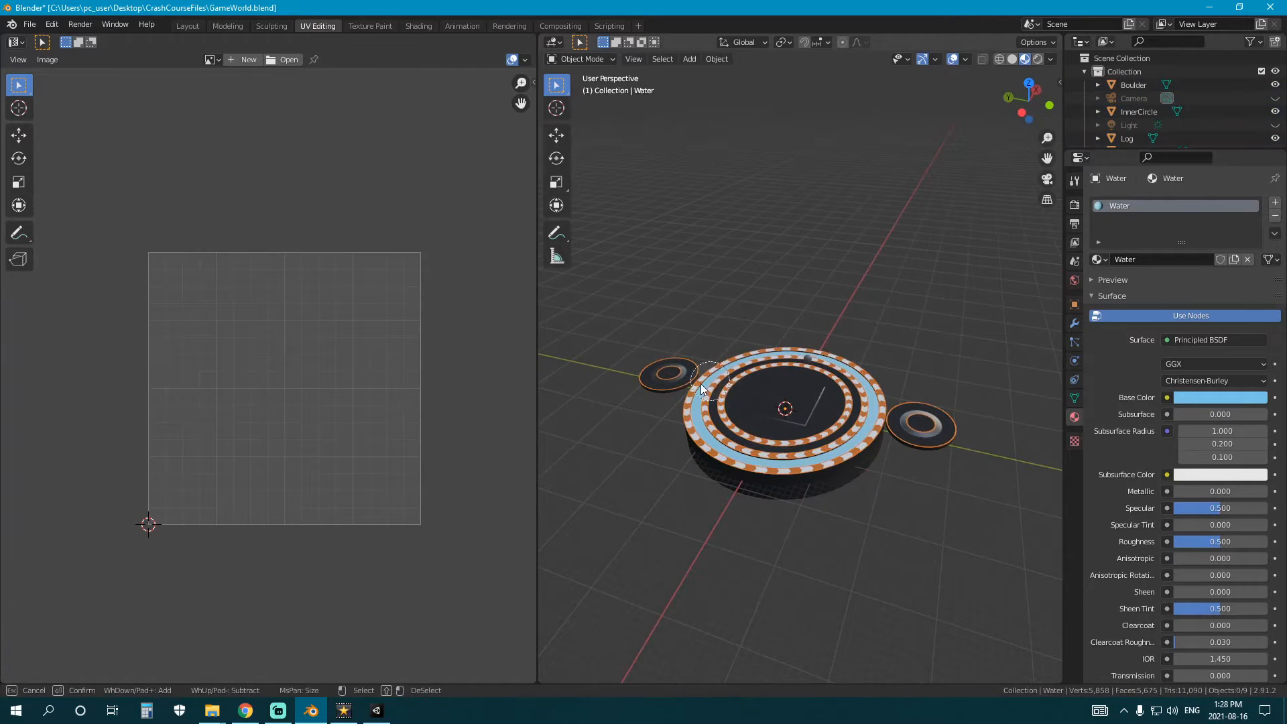
key("c")
mouse_move(776, 420)
left_mouse_down()
mouse_move(681, 392)
mouse_move(853, 451)
left_mouse_up()
key("Escape")
middle_click_drag(853, 452, 761, 419)
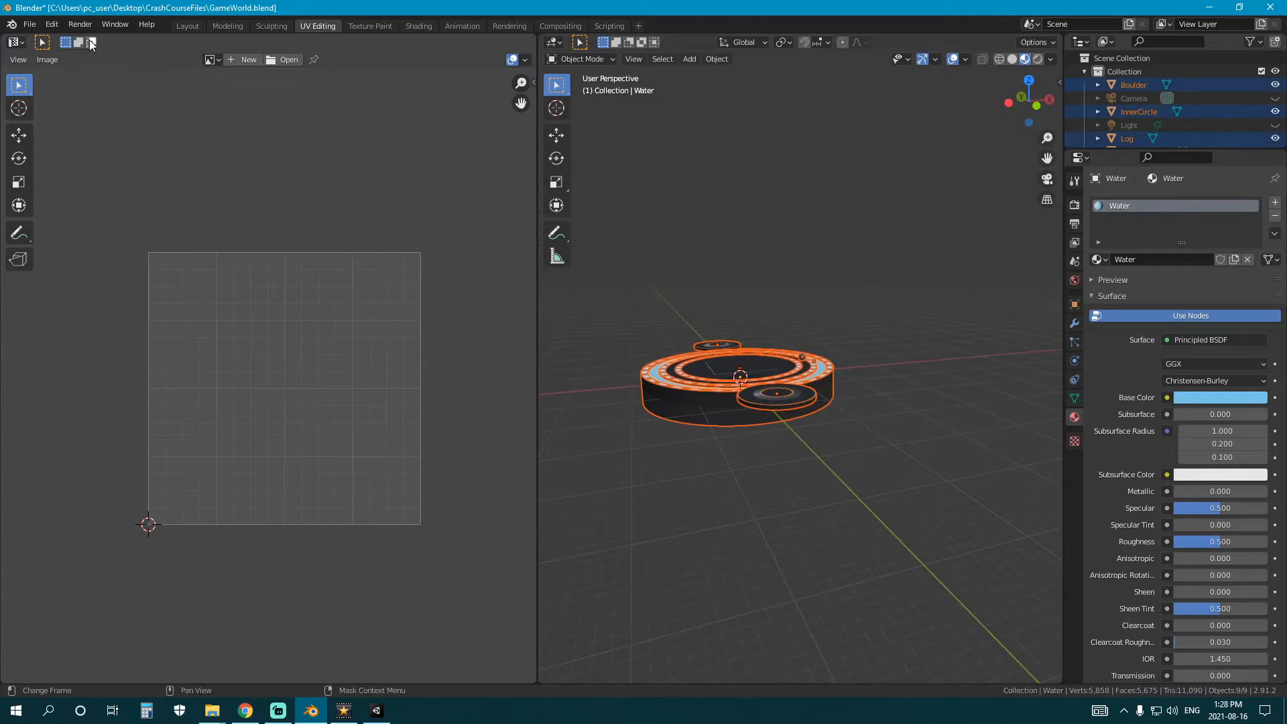
- Export the selected objects as FBX over GameWorld.fbx in the Crash Course Project's Assets\Models folder
left_click(29, 25)
mouse_move(63, 218)
left_click(227, 297)
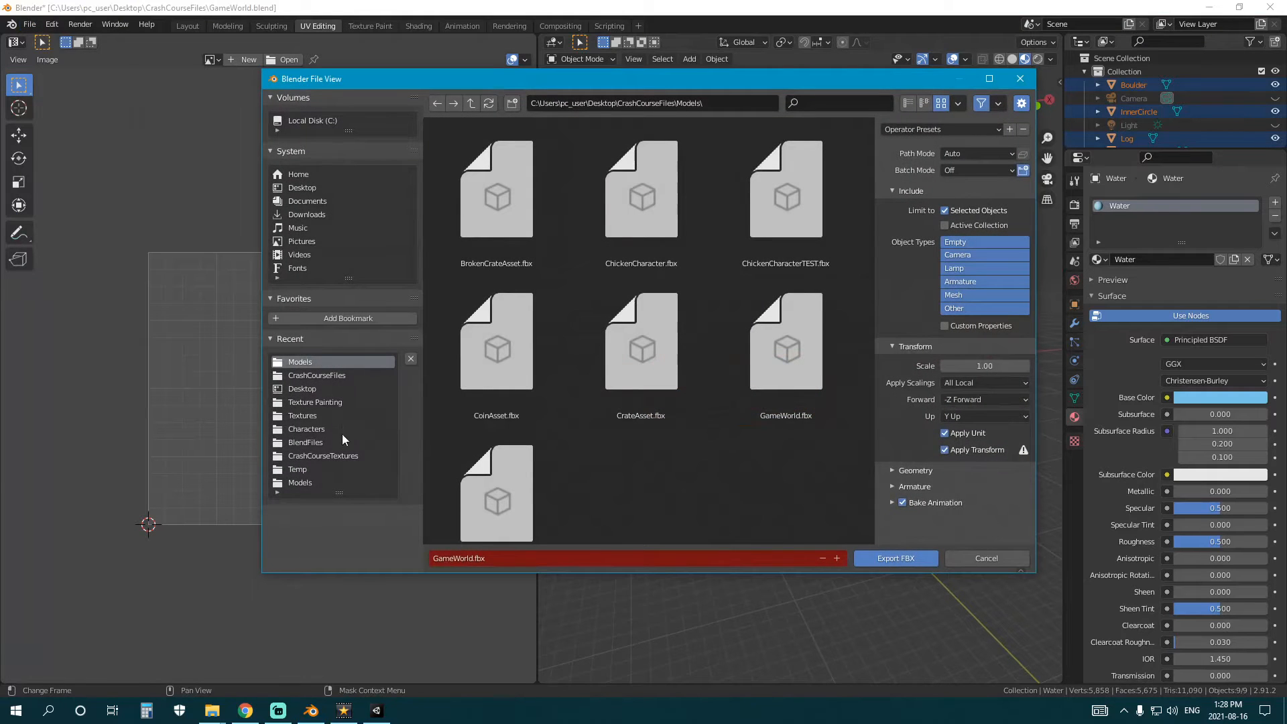
left_click(323, 482)
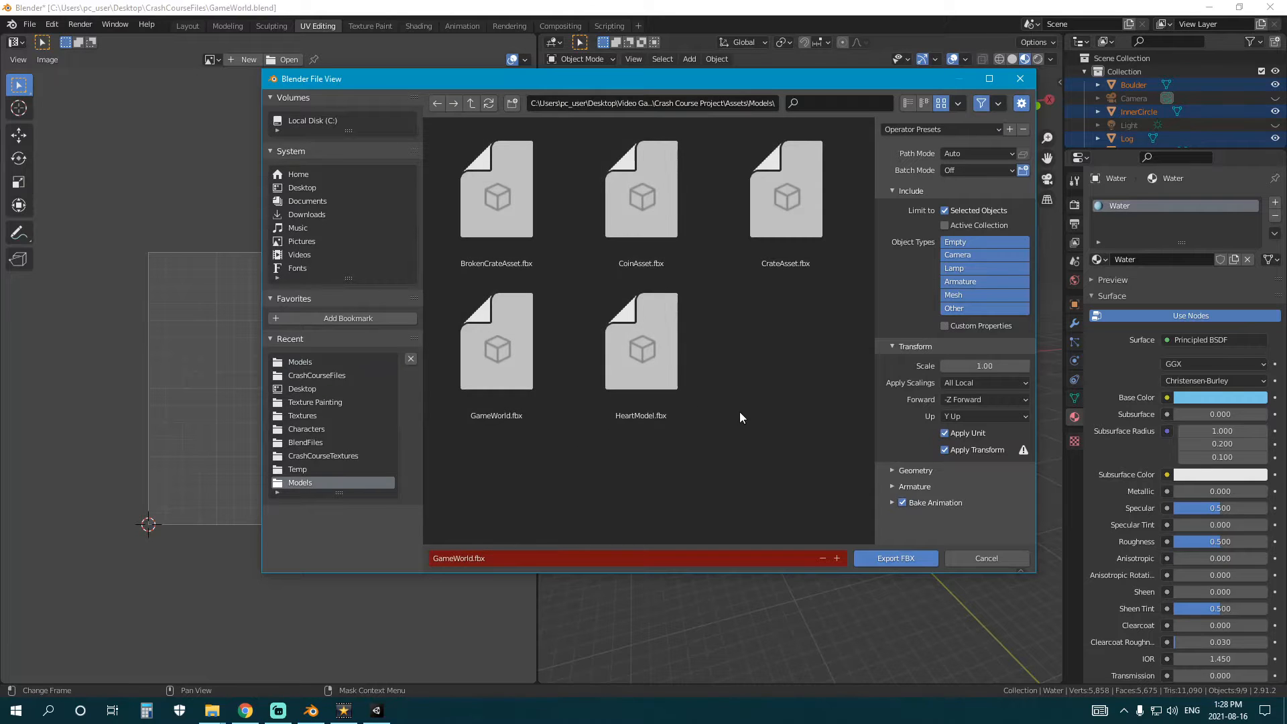
left_click(891, 559)
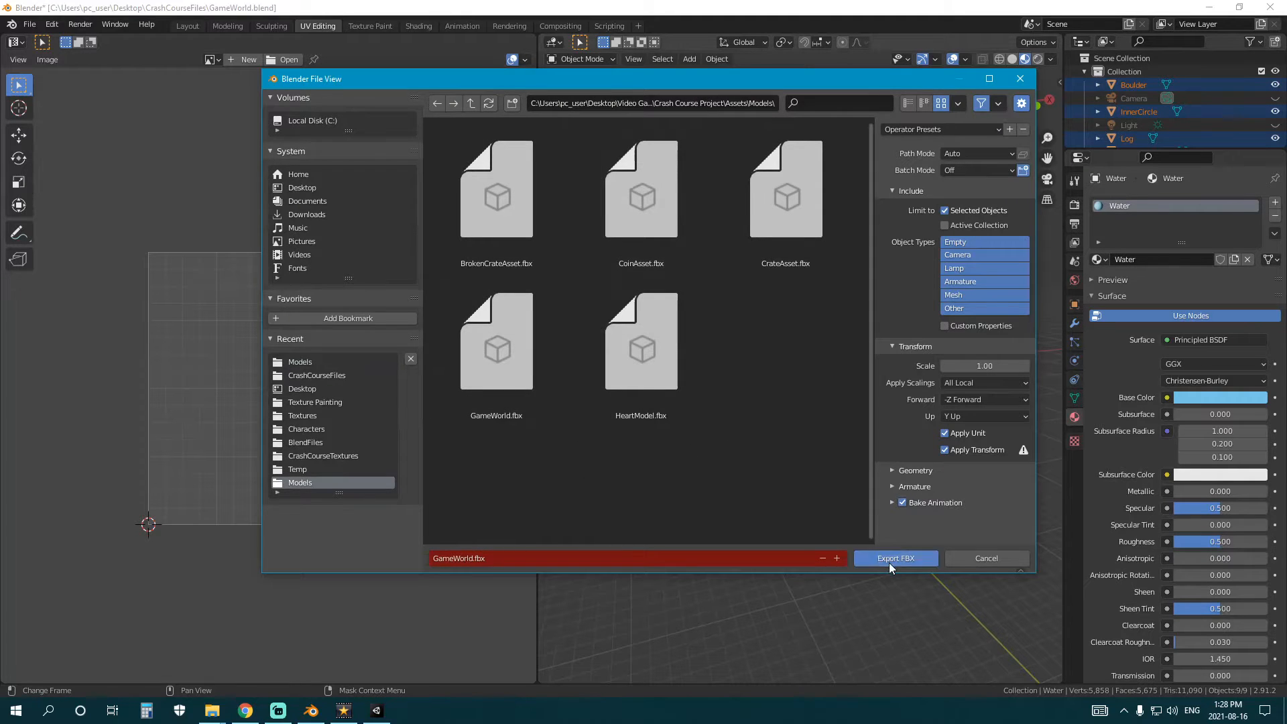
- Switch to Unity and set the Boulder material's main tiling to X 2 and Y 2
left_click(373, 717)
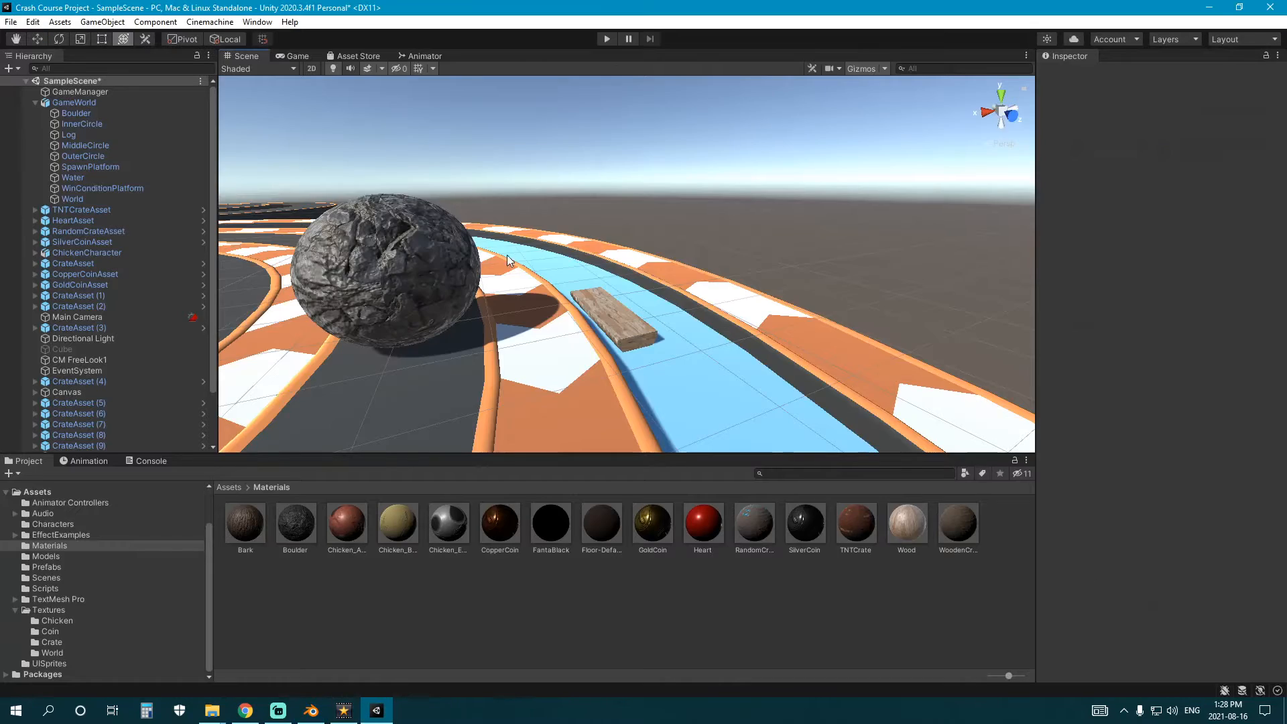
right_click_drag(429, 347, 785, 343)
key("a")
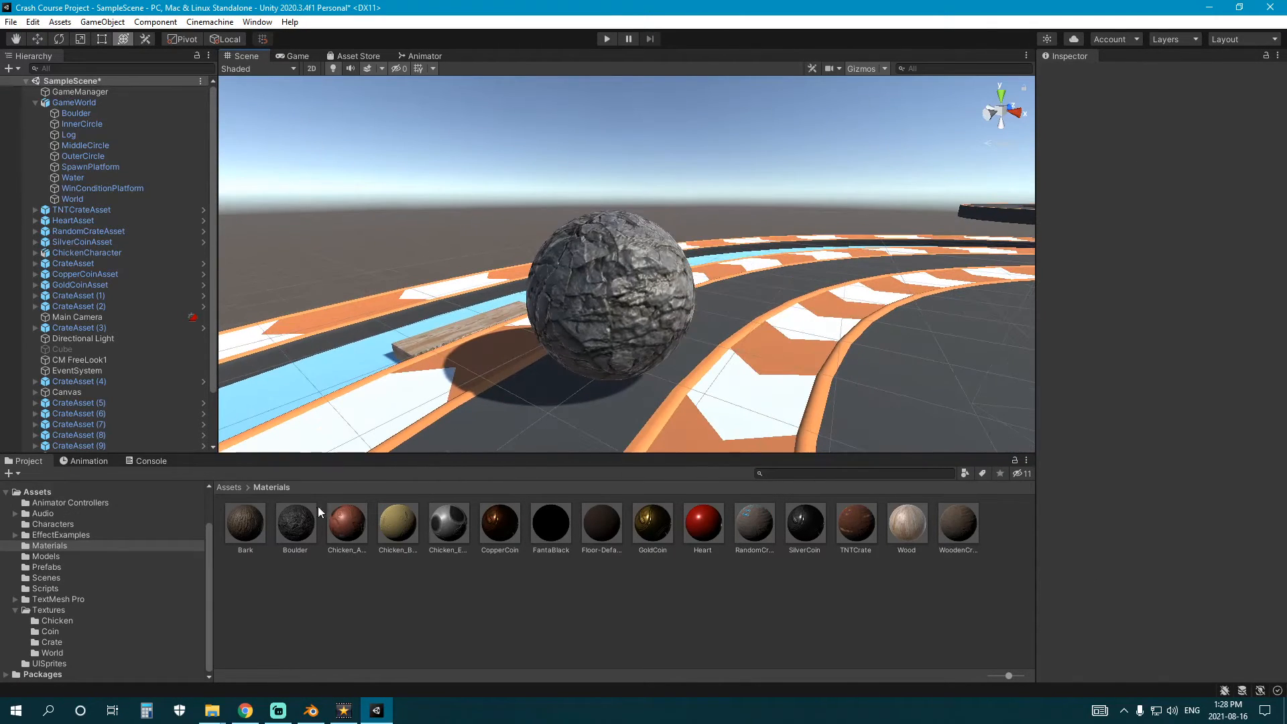
left_click(297, 523)
type("2")
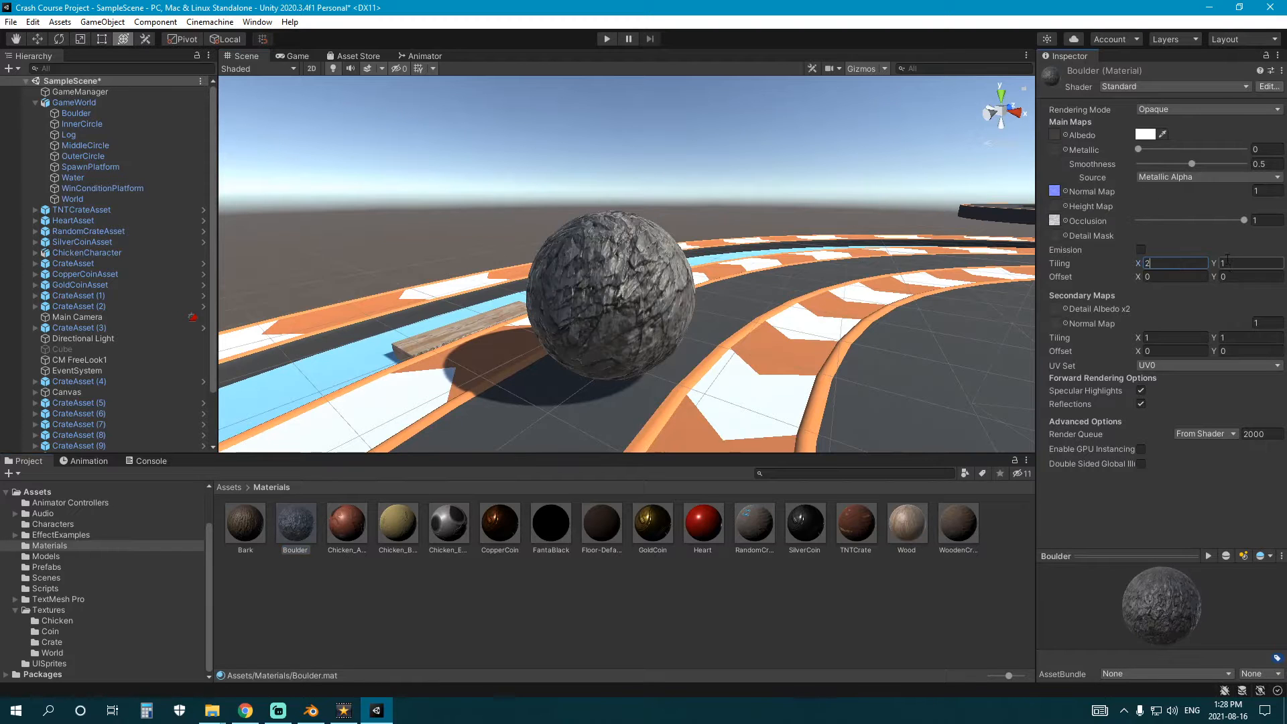
key("Tab")
type("2")
- Examine the boulder's rock texture and the seam between its UV halves up close from several angles
right_click_drag(403, 362, 492, 354)
middle_click_drag(493, 353, 659, 303)
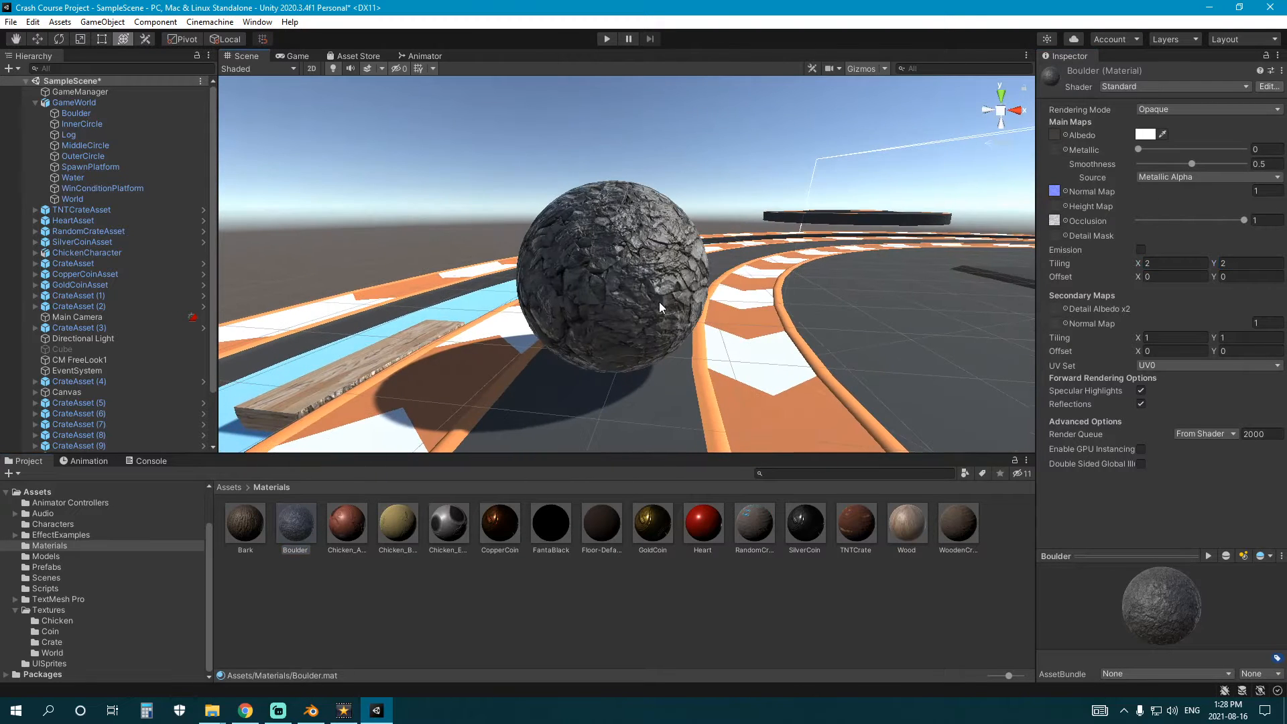
scroll(658, 301, "up", 3)
right_click_drag(543, 301, 616, 287)
middle_click_drag(616, 287, 784, 292)
right_click_drag(460, 264, 643, 271)
middle_click_drag(644, 271, 878, 215)
right_click_drag(710, 268, 852, 276)
right_click_drag(595, 287, 660, 278)
middle_click_drag(660, 278, 737, 268)
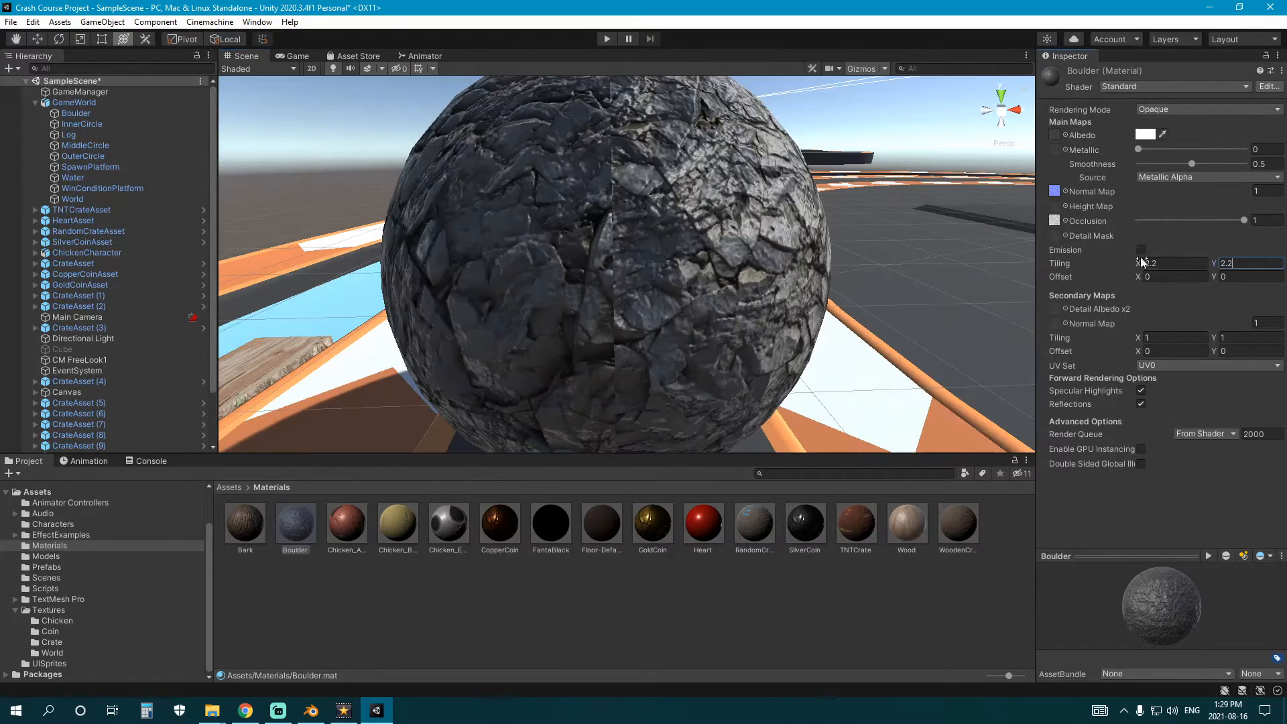
- Set the Boulder material's main tiling to X 2 and Y 2, and shift its X offset to -0.04
type("2")
key("Tab")
type("2")
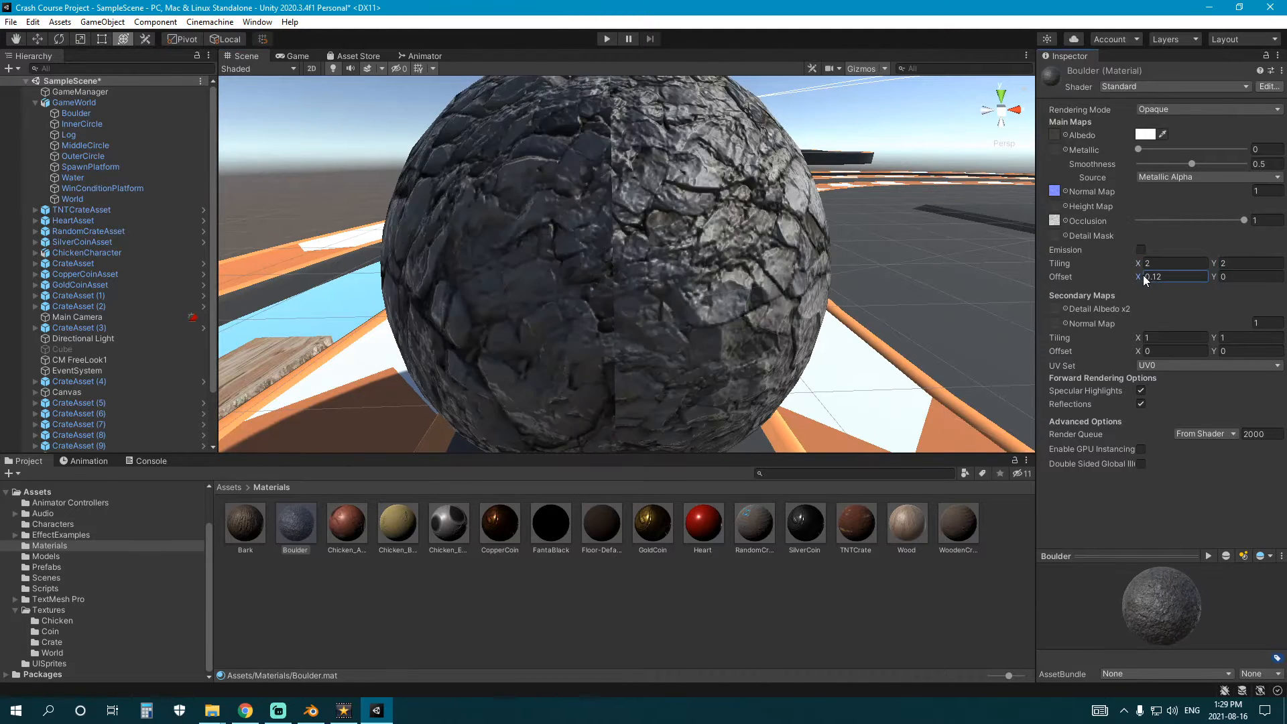
left_click_drag(1142, 277, 1142, 277)
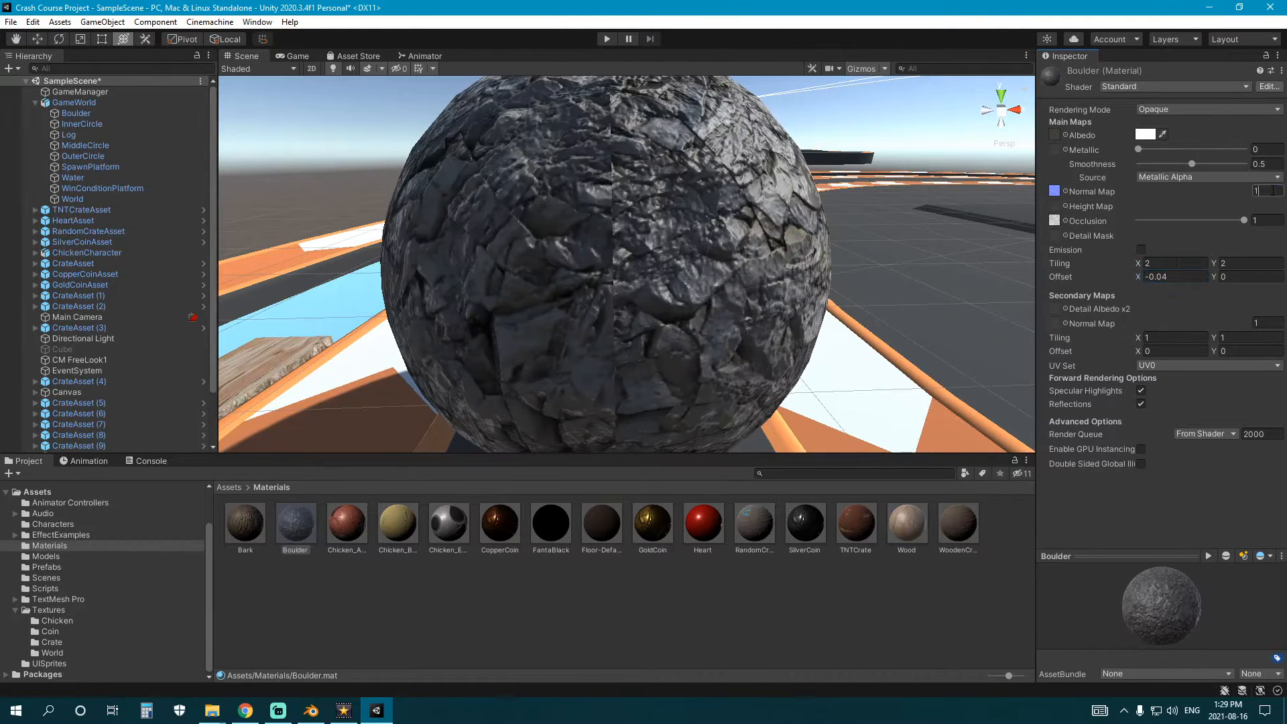
- Set the Boulder material's normal map strength to 1.2, its smoothness to 0.545 and its X offset to 0
type("2")
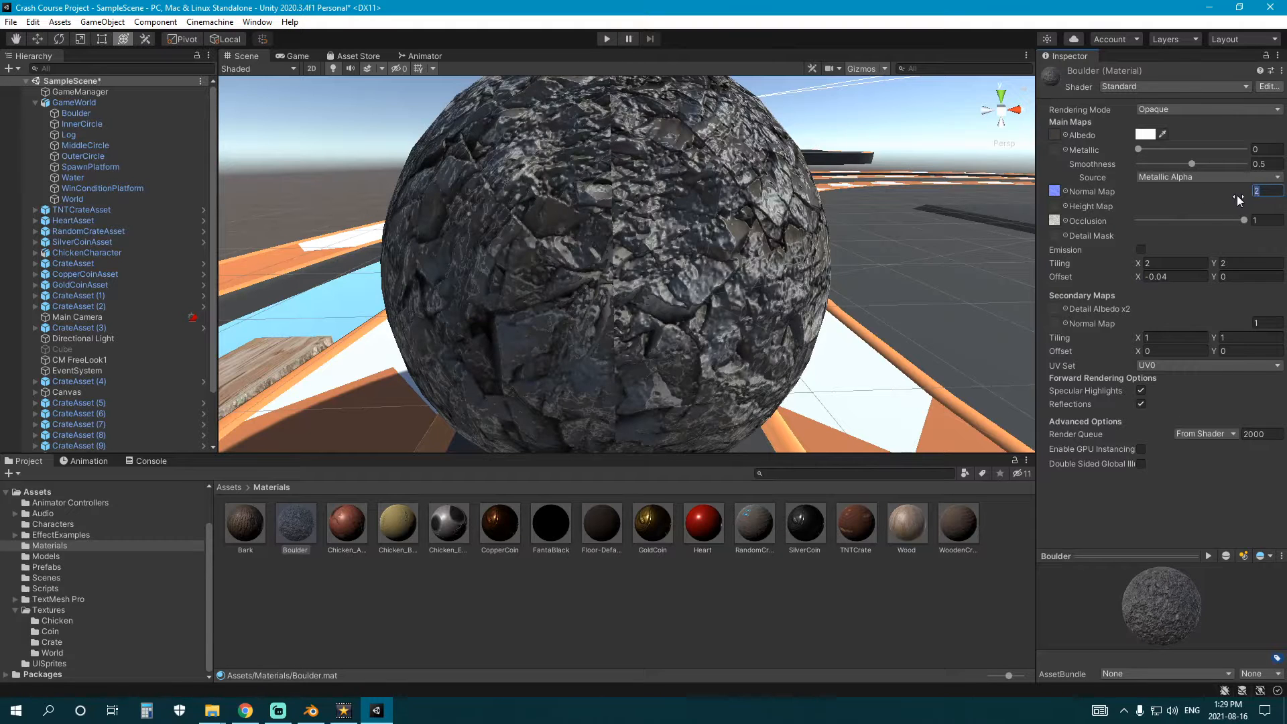
type("1.2")
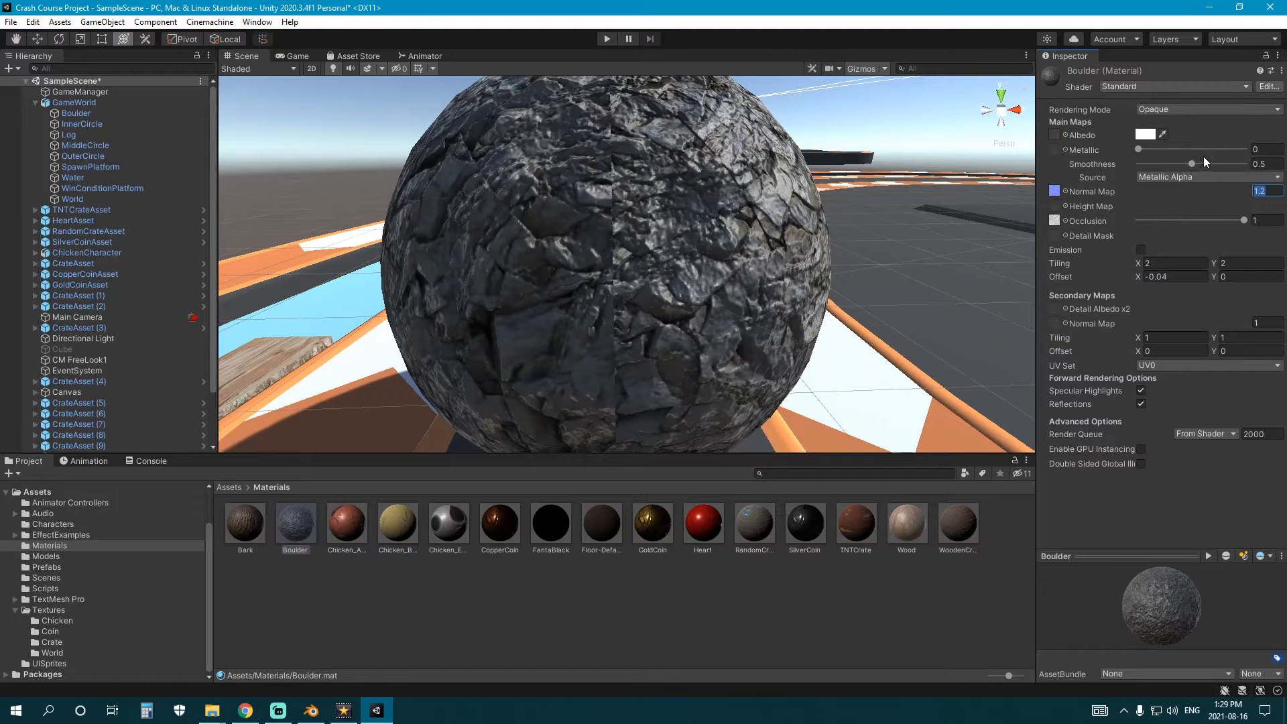
mouse_move(1196, 163)
left_mouse_down()
mouse_move(1172, 169)
mouse_move(1202, 181)
left_mouse_up()
type("0")
- Examine the wood grain on the log's top and end faces in the scene
left_click_drag(770, 285, 439, 247, "alt")
scroll(672, 288, "down", 6)
scroll(557, 267, "down", 4)
left_click_drag(557, 267, 497, 262, "alt")
scroll(496, 262, "up", 6)
middle_click_drag(630, 251, 558, 254)
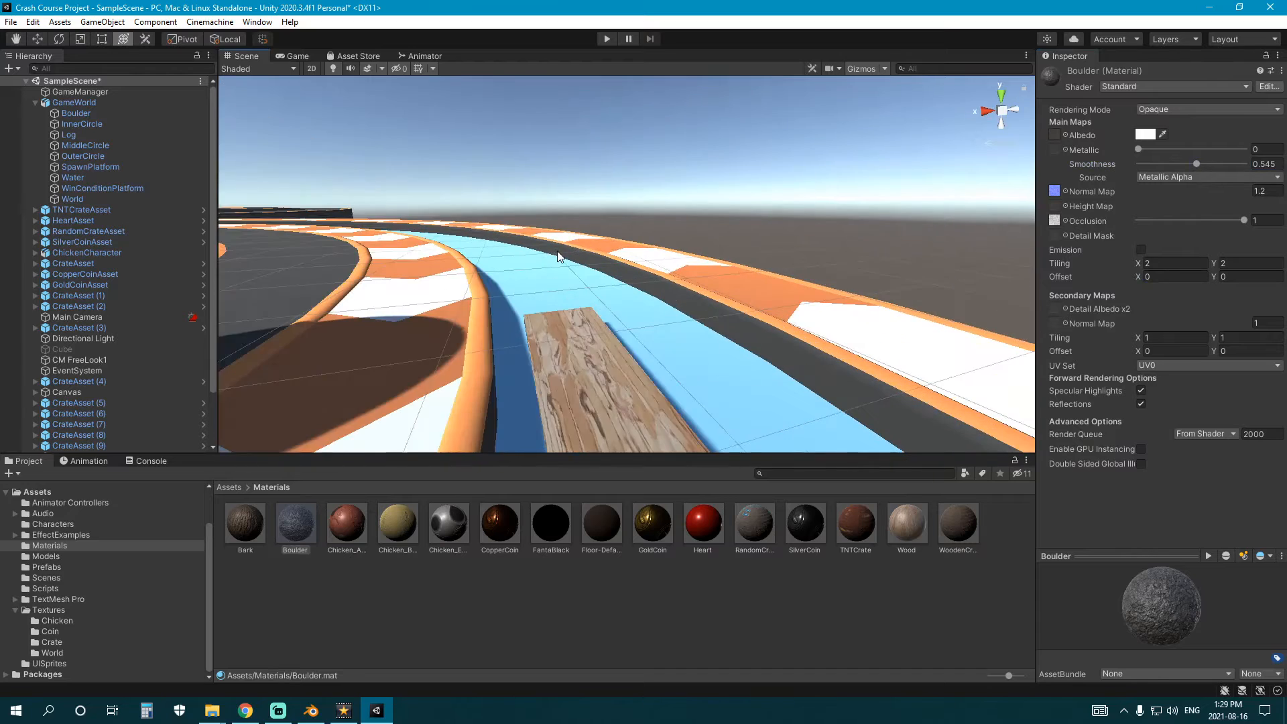
middle_click_drag(616, 290, 594, 266)
left_click(539, 290)
left_click_drag(433, 258, 737, 288, "alt")
middle_click_drag(670, 298, 972, 298)
left_click_drag(755, 292, 952, 289, "alt")
mouse_move(951, 288)
middle_mouse_down()
mouse_move(770, 285)
mouse_move(938, 282)
middle_mouse_up()
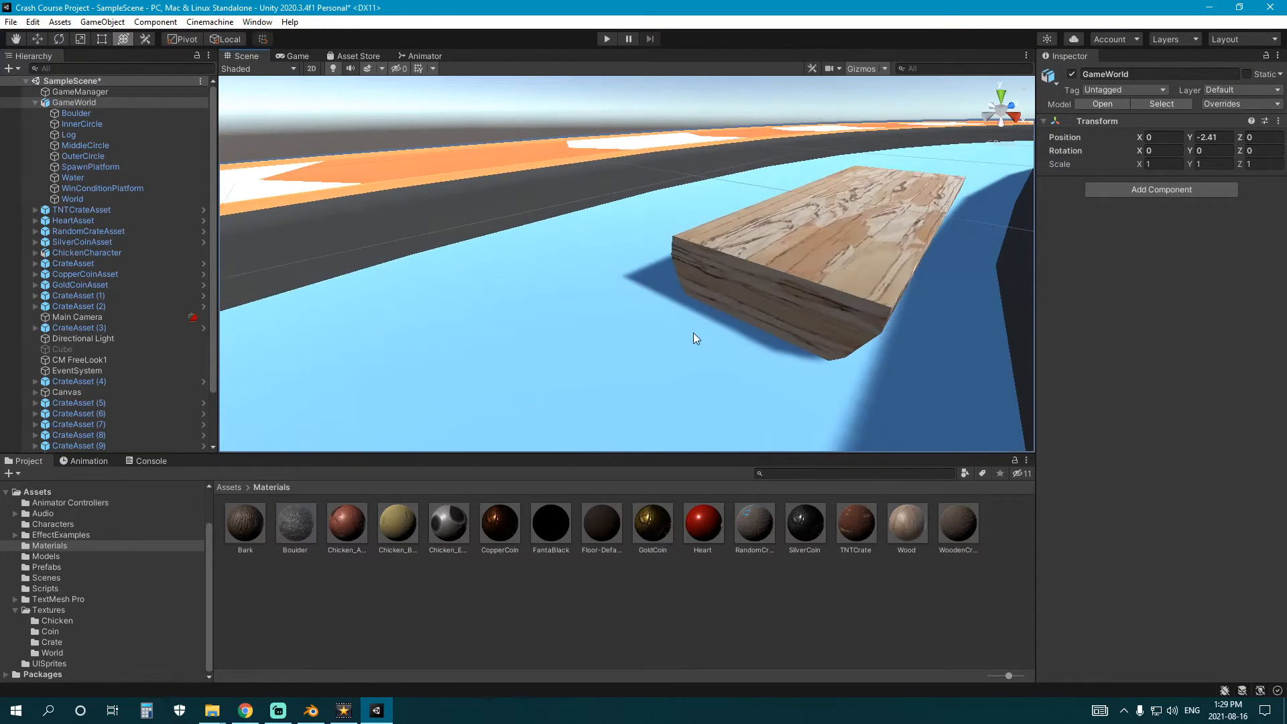
- Switch to Blender, open the log's mesh for editing and rotate its end-face UV islands by 90°
left_click(310, 710)
middle_click_drag(697, 463, 753, 486)
scroll(842, 525, "up", 8)
left_click(785, 471)
key("Tab")
mouse_move(735, 395)
middle_mouse_down()
mouse_move(627, 389)
mouse_move(743, 407)
middle_mouse_up()
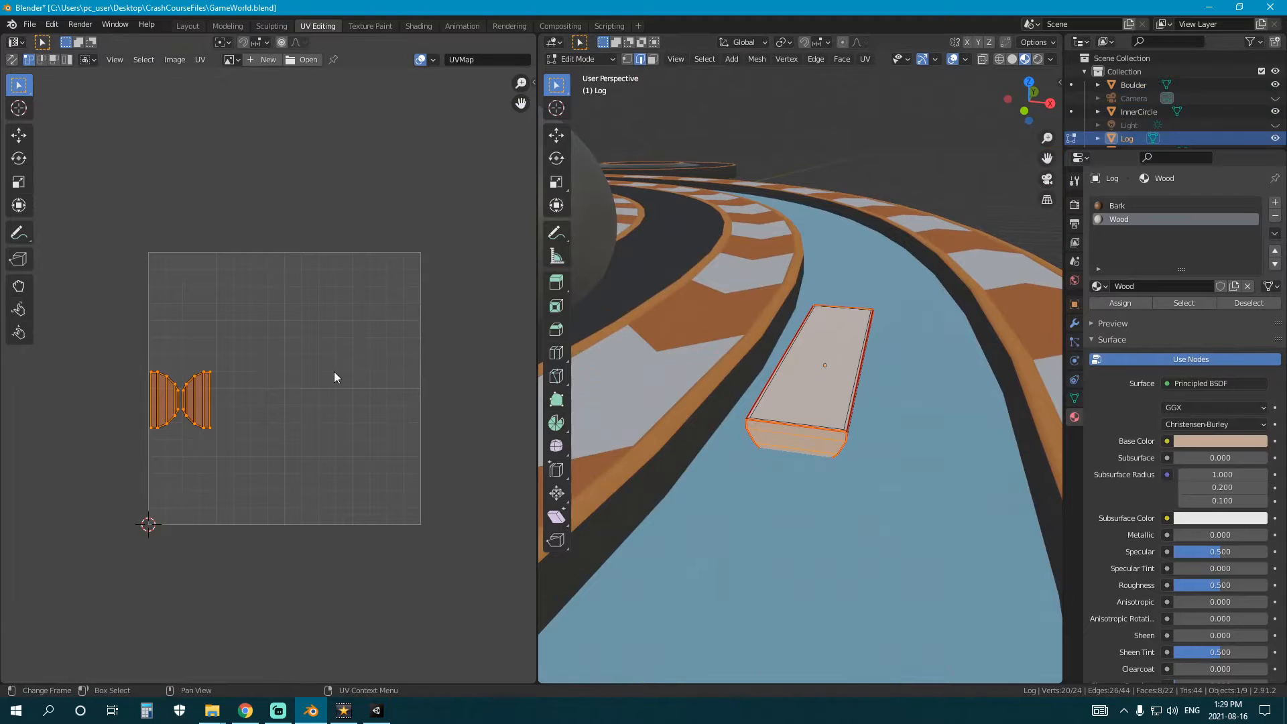
type("r90")
key("Return")
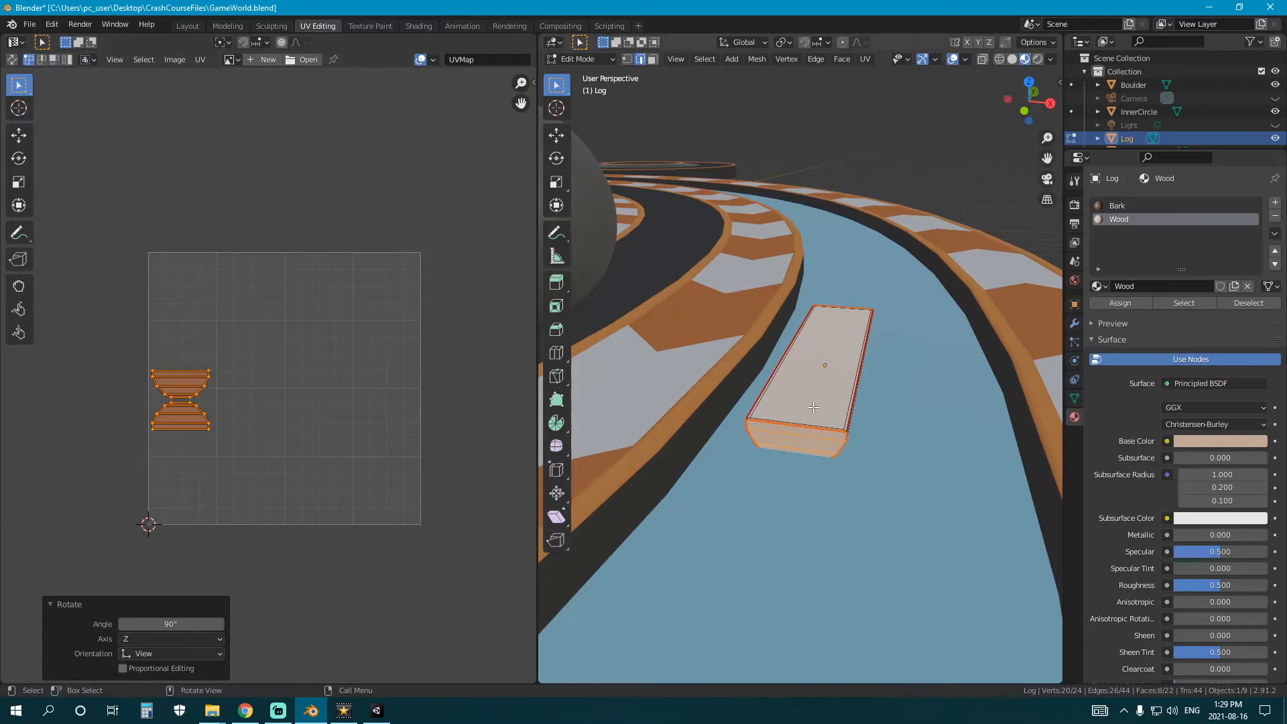
- Select the whole log mesh, adjust all of its UV islands together, and return to Object Mode
key("a")
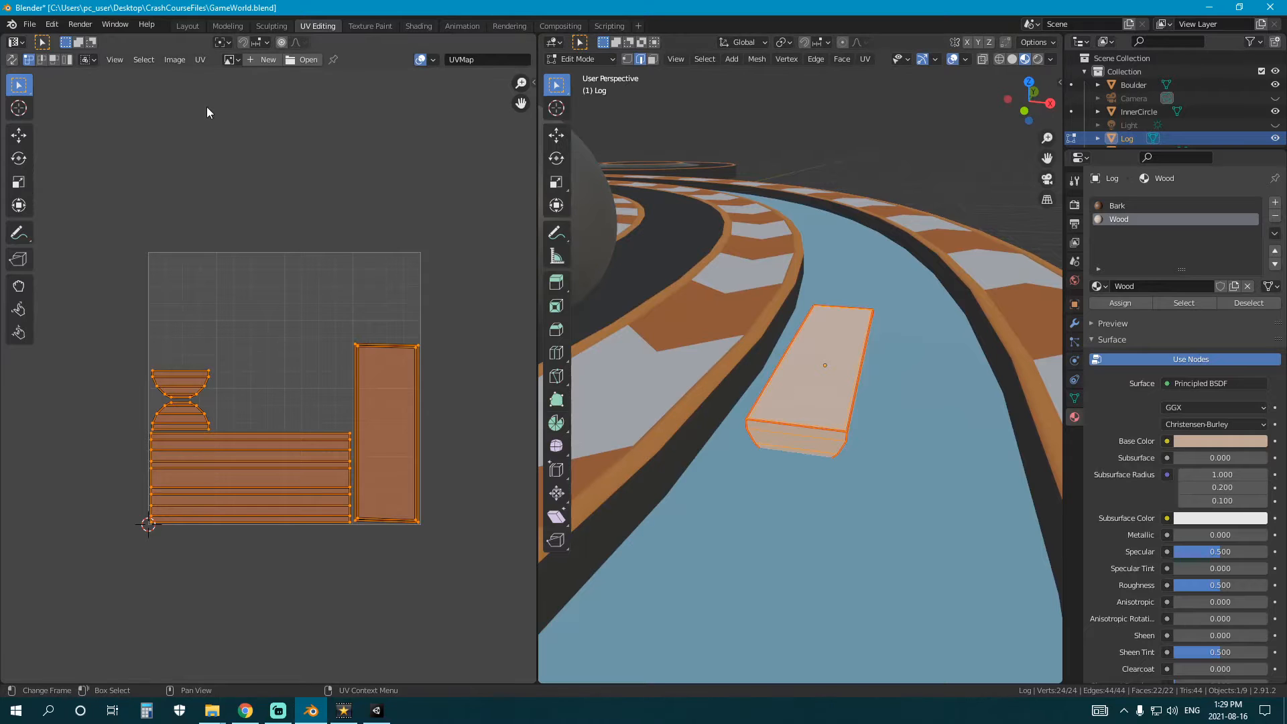
left_click(200, 60)
left_click(257, 307)
scroll(751, 302, "down", 10)
key("Tab")
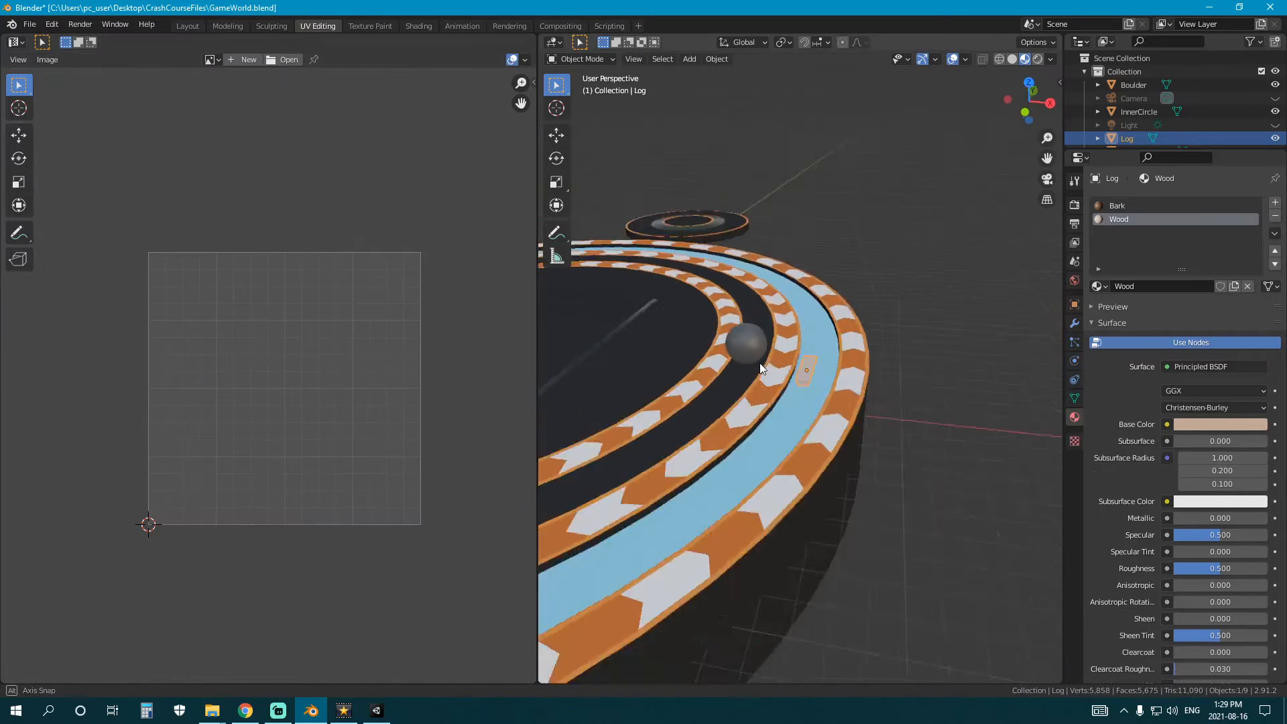
- Deselect everything and use Circle Select to select every game world object again for export
key("alt+a")
middle_click_drag(759, 363, 833, 374)
scroll(726, 393, "down", 7)
key("c")
left_click_drag(706, 351, 752, 397)
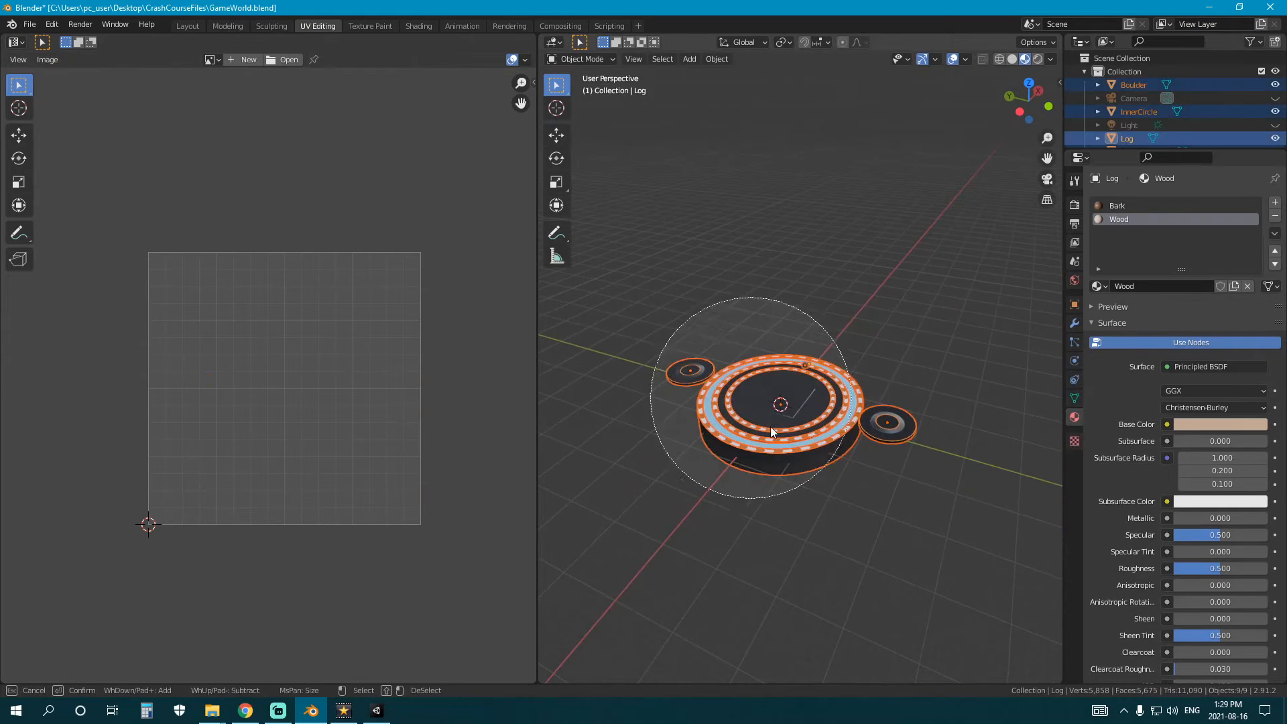
right_click(752, 397)
- Export the selection as FBX, overwriting GameWorld.fbx in the project's Models folder with the corrected log UVs
left_click(29, 24)
mouse_move(68, 219)
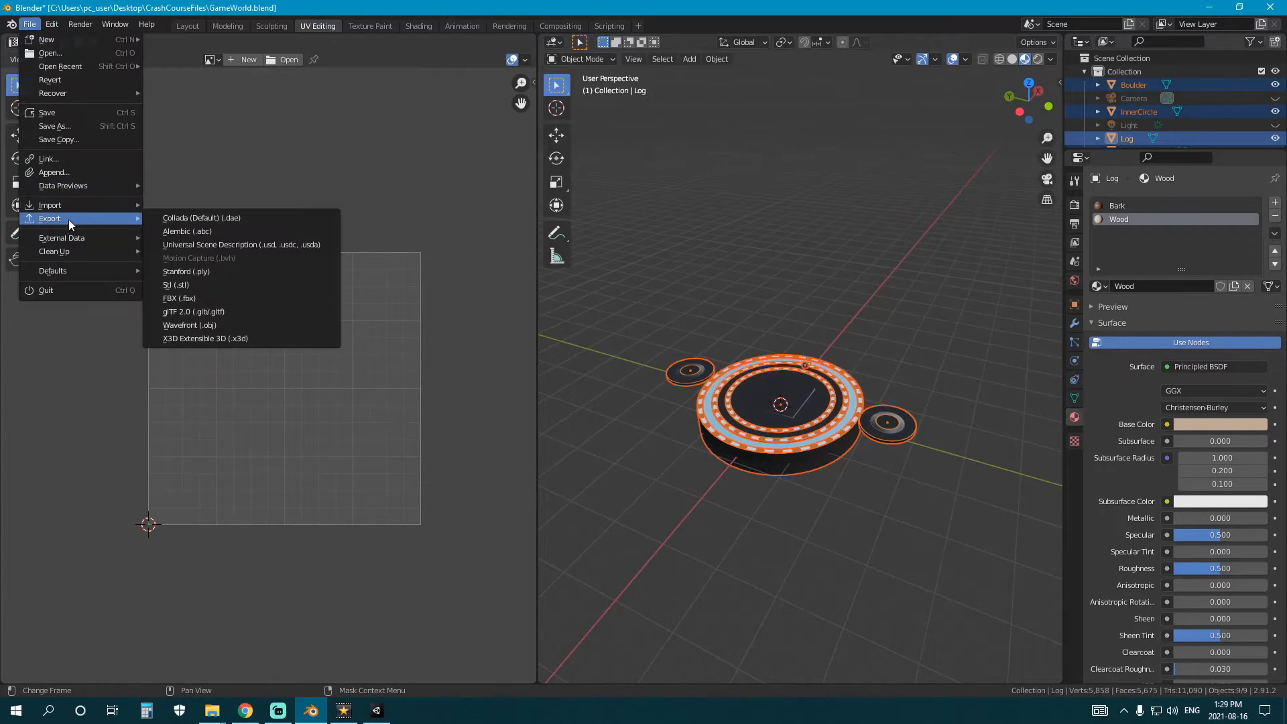
left_click(213, 300)
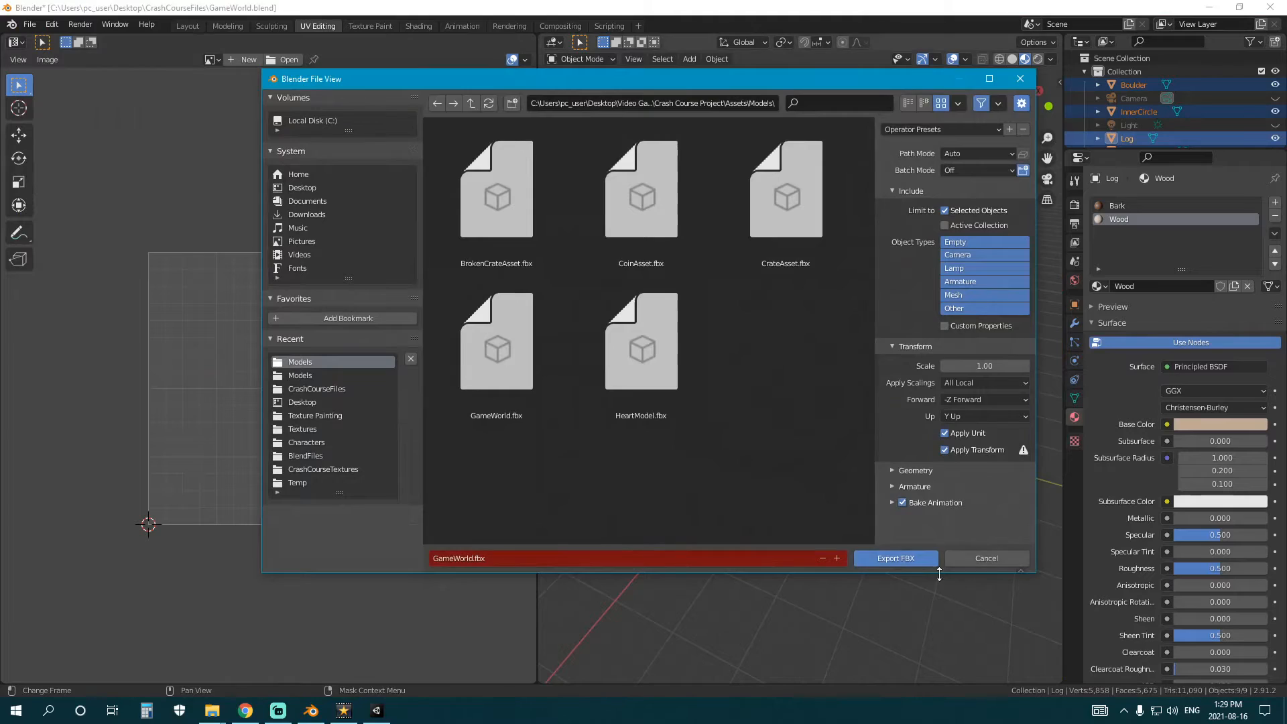
left_click(895, 557)
- Switch to Unity and check the grain direction on the reimported log's end faces
left_click(376, 710)
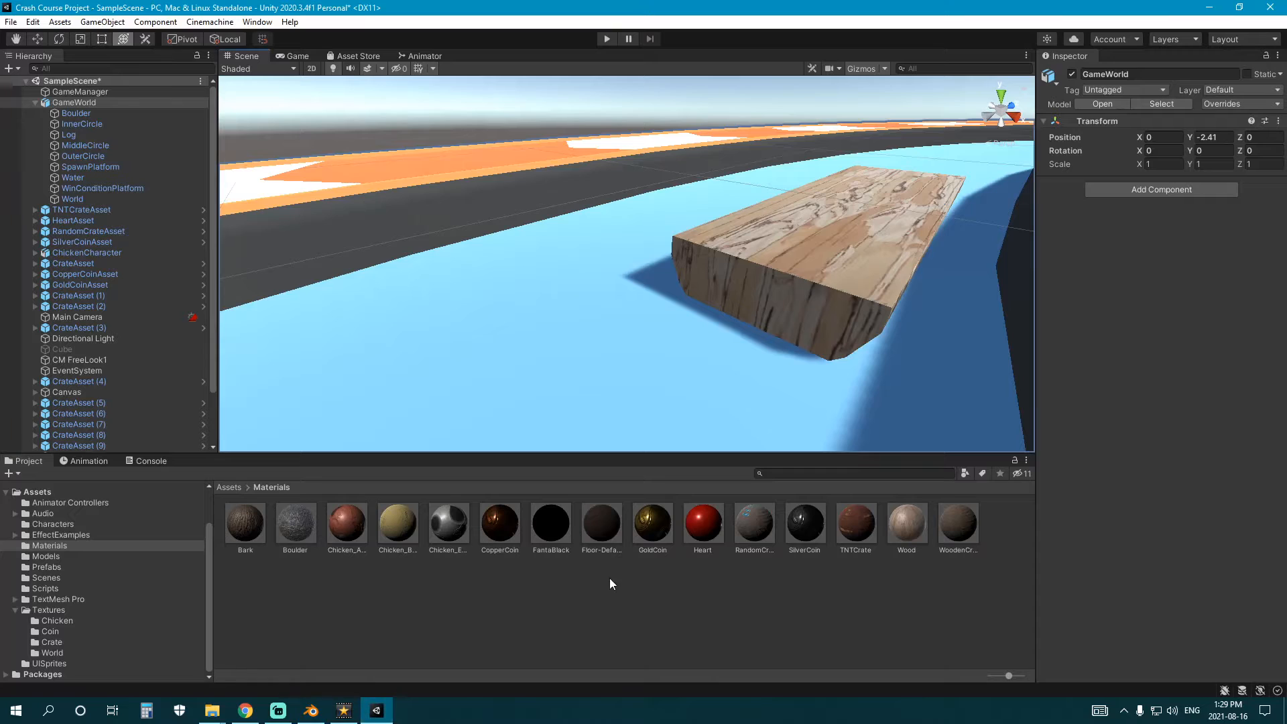
right_click_drag(532, 291, 650, 340)
right_click_drag(445, 331, 644, 394)
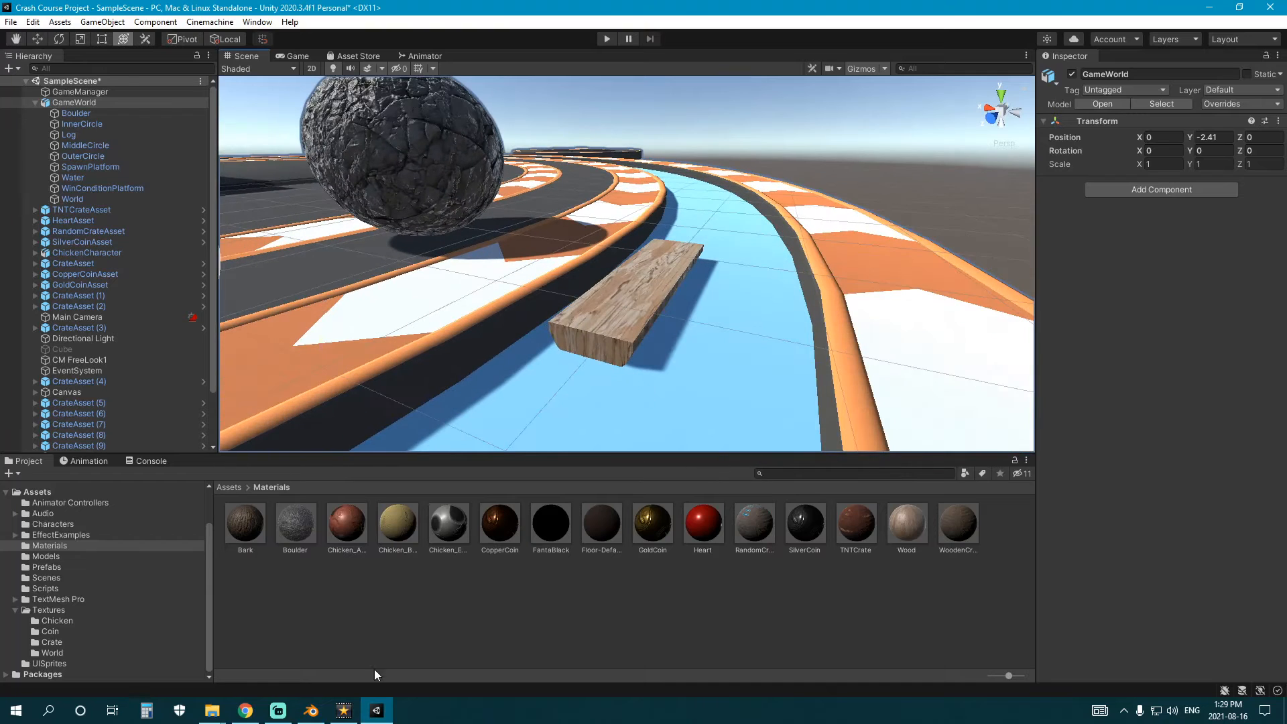
- Switch to Blender, open the log's mesh for editing and clear its selection
left_click(319, 713)
scroll(821, 449, "up", 8)
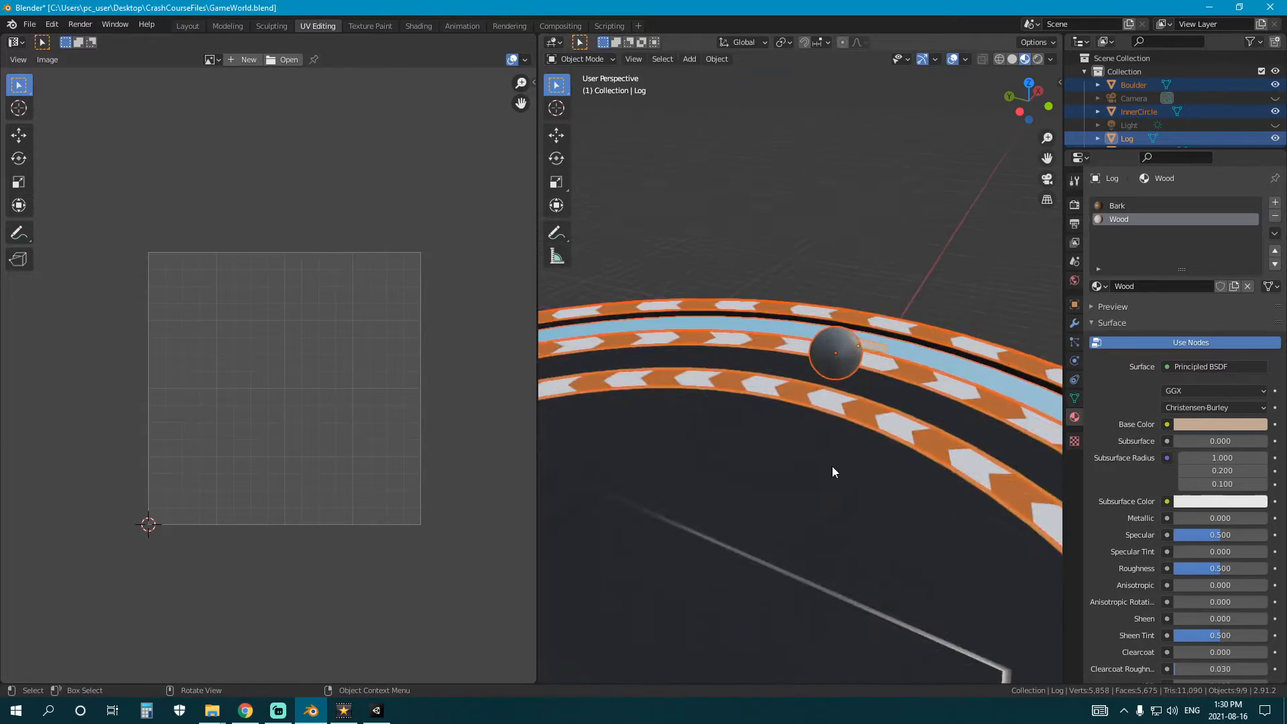
mouse_move(831, 469)
middle_mouse_down()
mouse_move(854, 407)
mouse_move(802, 393)
mouse_move(847, 428)
mouse_move(814, 459)
middle_mouse_up()
scroll(802, 393, "up", 5)
left_click(849, 388)
left_click(859, 380)
key("Tab")
scroll(824, 459, "up", 6)
key("alt+a")
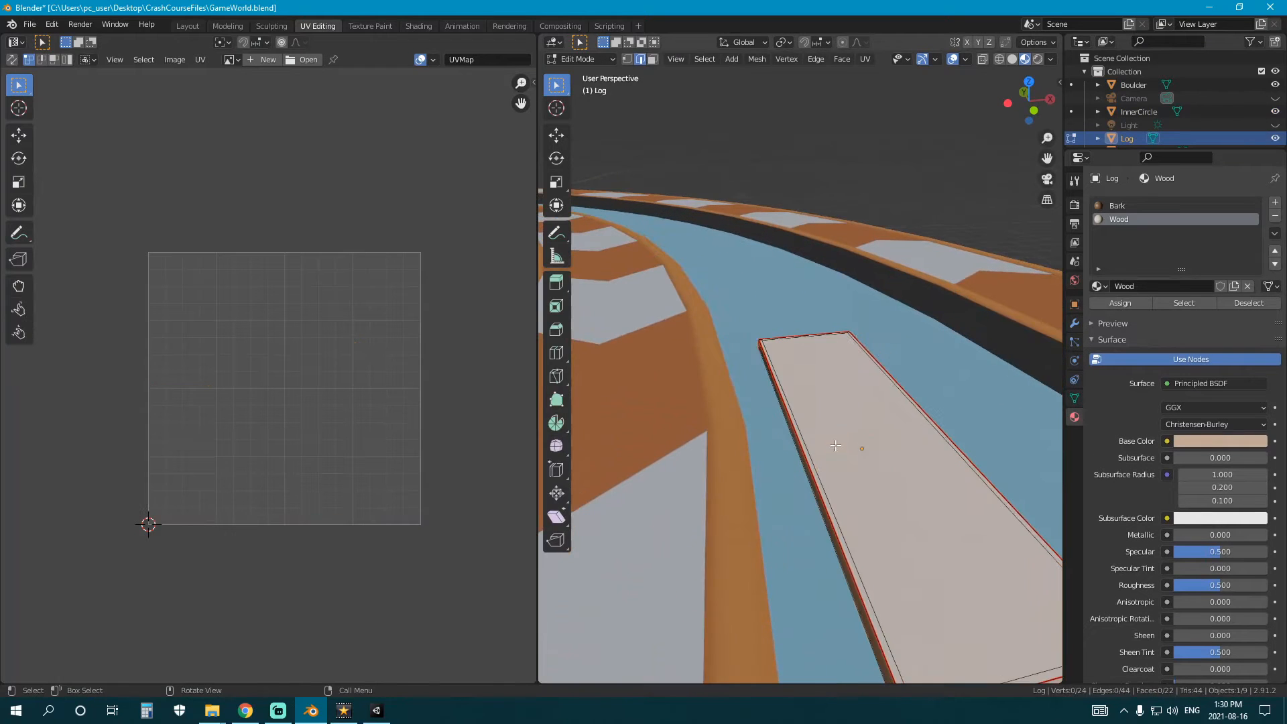
- Select the outer edges around the log's top face and both ends
middle_click_drag(855, 509, 815, 396, "shift")
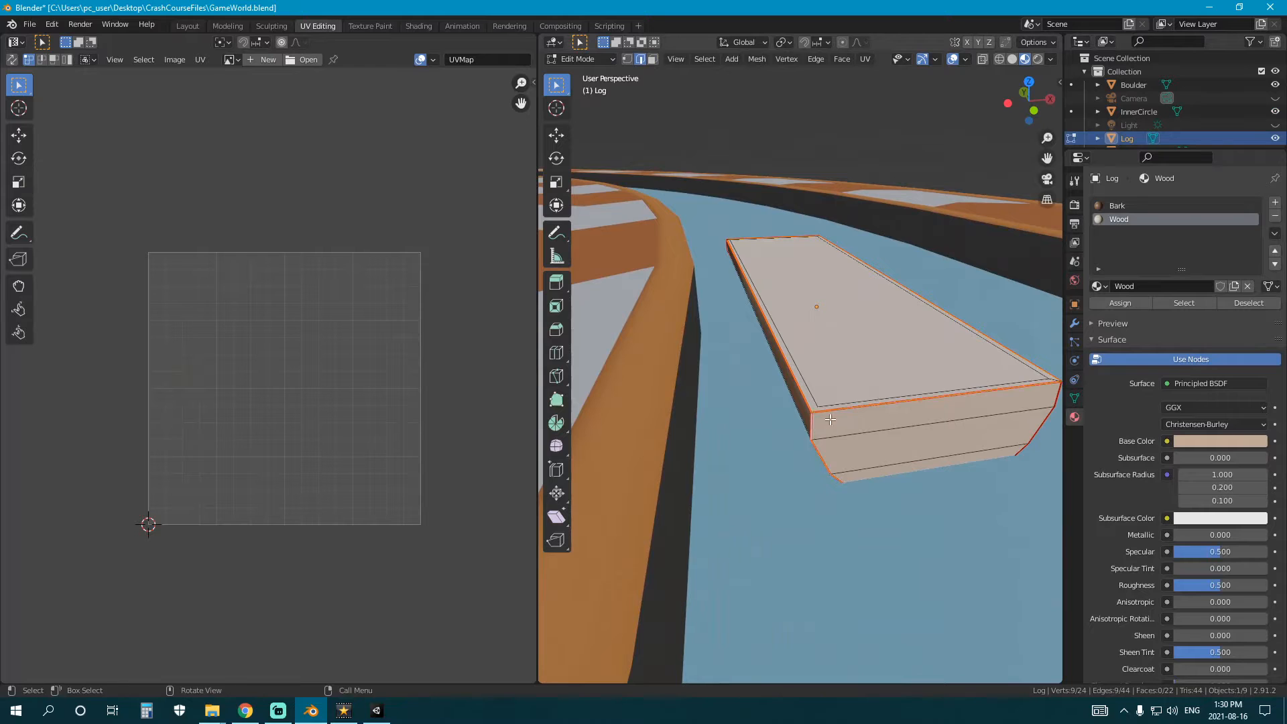
middle_click_drag(830, 419, 781, 391)
scroll(910, 440, "down", 3)
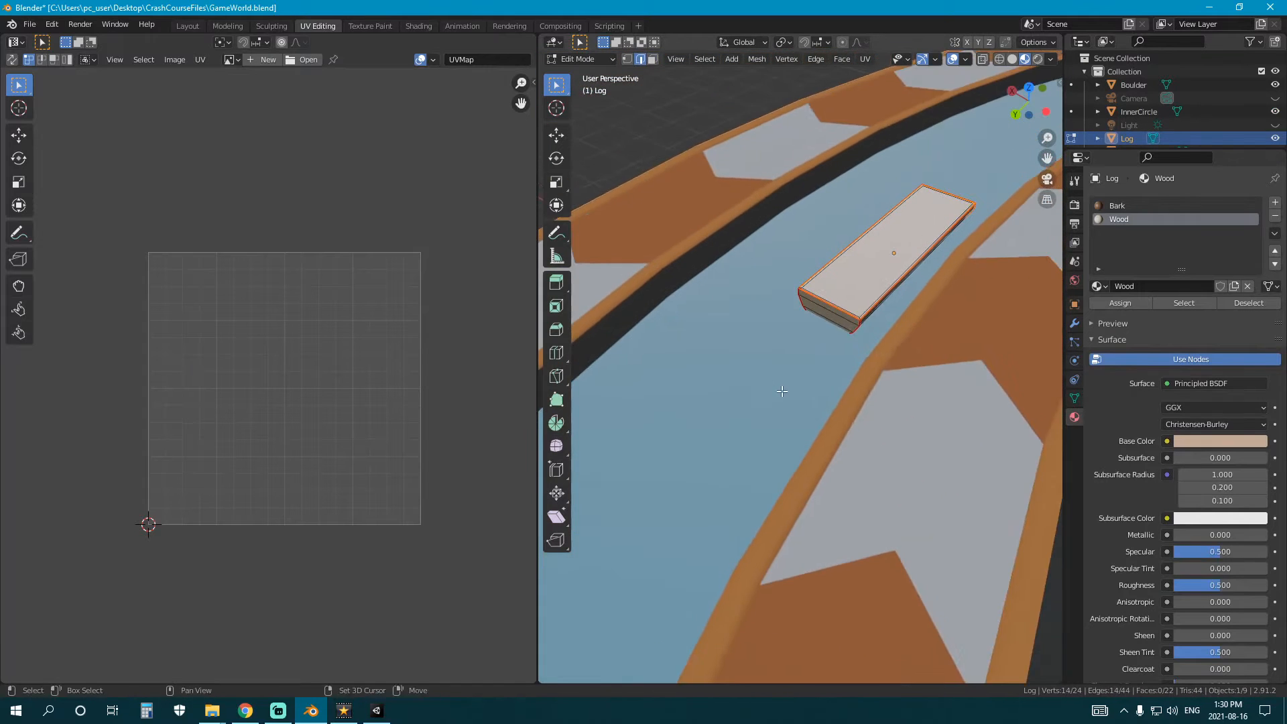
scroll(937, 293, "up", 4)
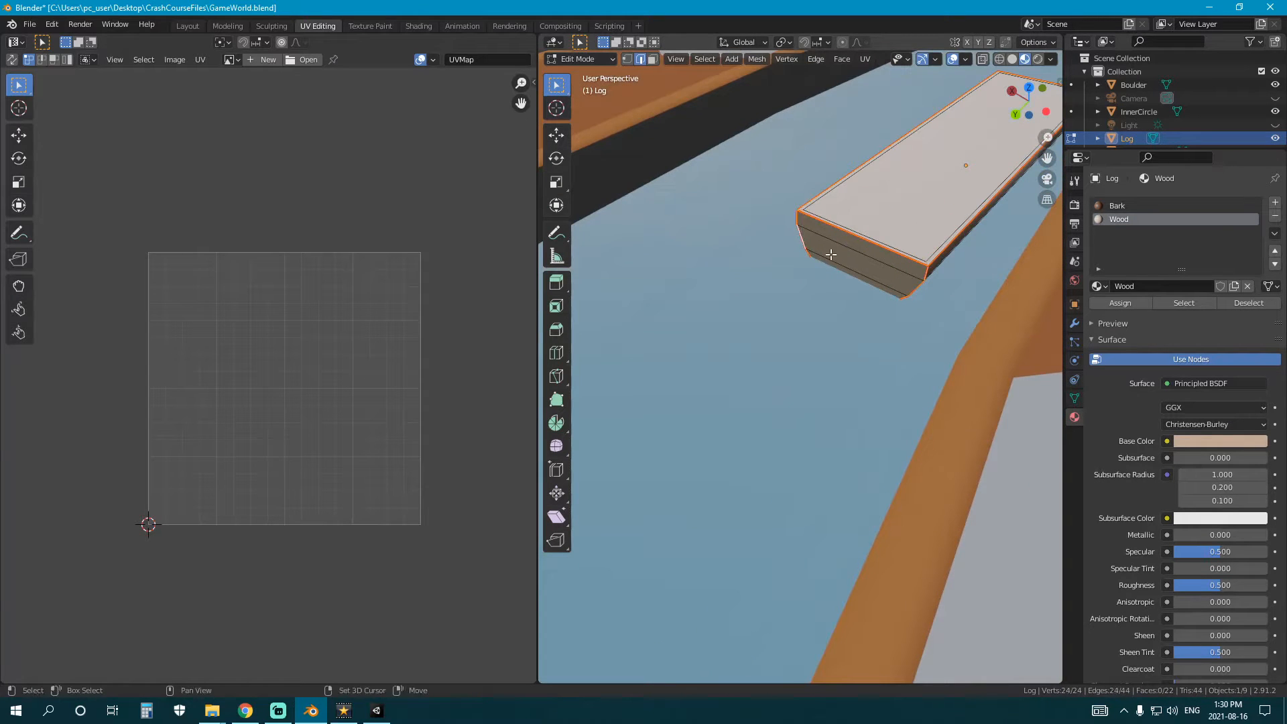
scroll(851, 267, "down", 2)
middle_click_drag(850, 268, 817, 336, "shift")
scroll(817, 337, "up", 3)
- Use Circle Select to remove the stray edges at the top face's corners from the log's edge selection
key("c")
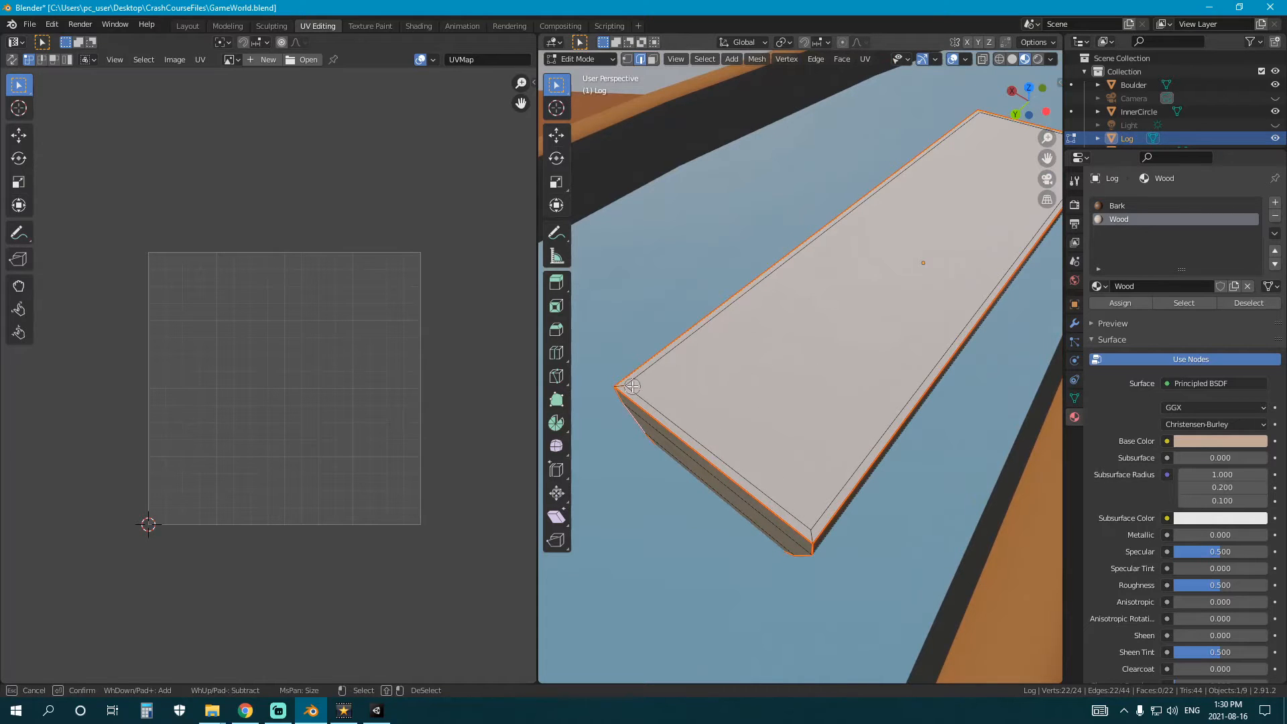
key("Escape")
scroll(871, 492, "down", 4)
middle_click_drag(915, 514, 701, 472)
scroll(700, 472, "up", 4)
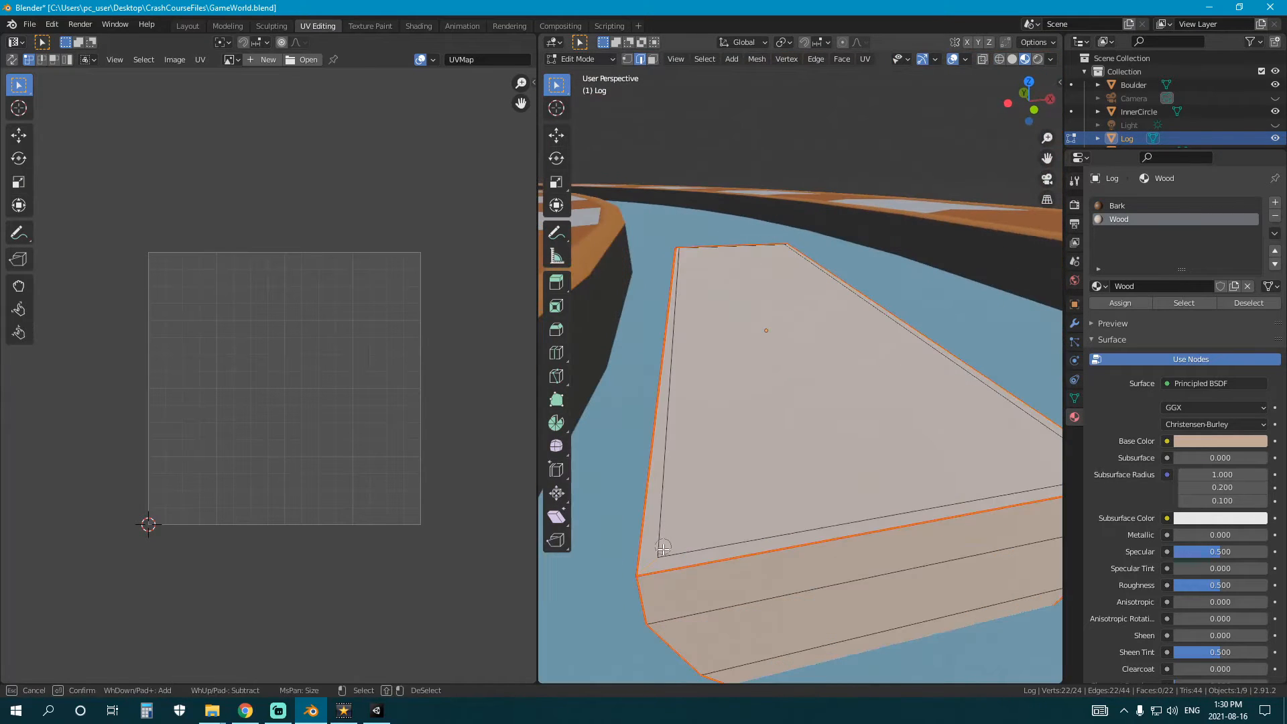
middle_click_drag(662, 552, 833, 531)
left_click(754, 594, "shift")
key("Escape")
- Bevel the selected outer edges of the log narrowly with one segment and check the result outside mesh editing
scroll(660, 551, "down", 4)
key("ctrl+b")
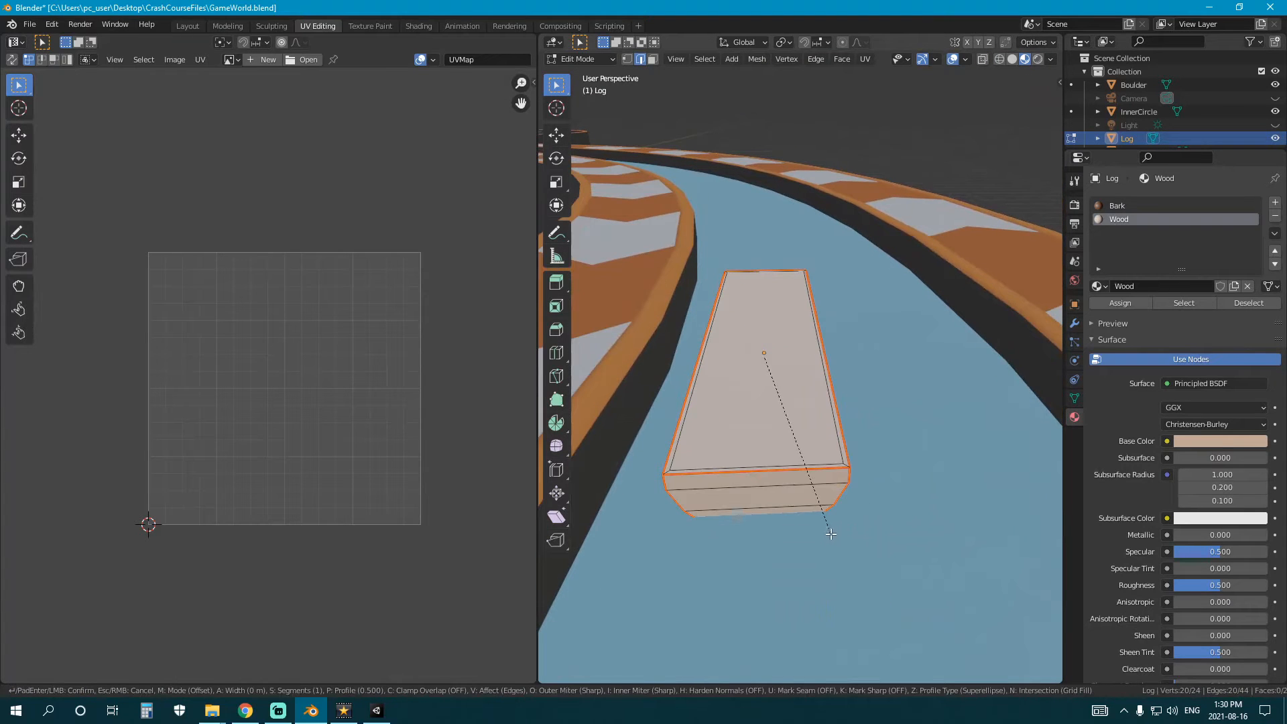
left_click(832, 536)
key("Tab")
middle_click_drag(791, 533, 1052, 512)
scroll(918, 481, "up", 3)
middle_click_drag(624, 474, 851, 446)
scroll(851, 446, "down", 1)
- Assign the Wood material to the new bevel faces along the log's edges
key("Tab")
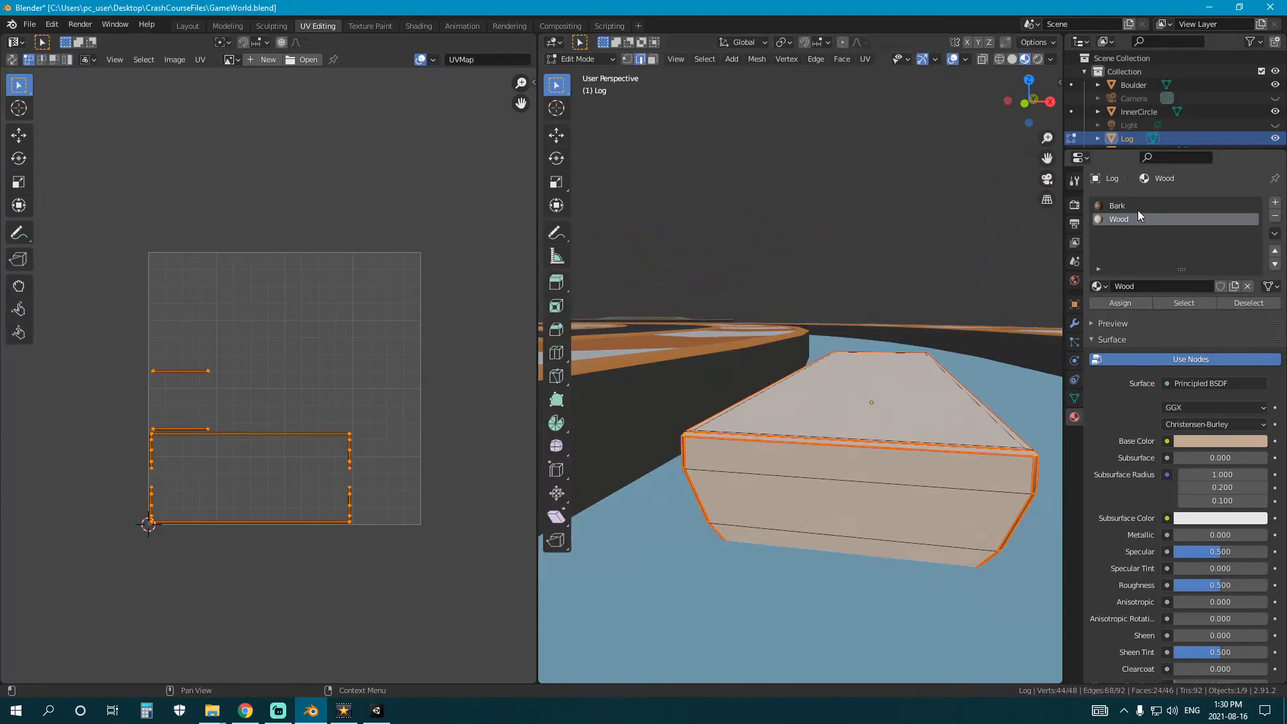
left_click(1140, 307)
middle_click_drag(977, 336, 852, 359)
key("Tab")
key("Tab")
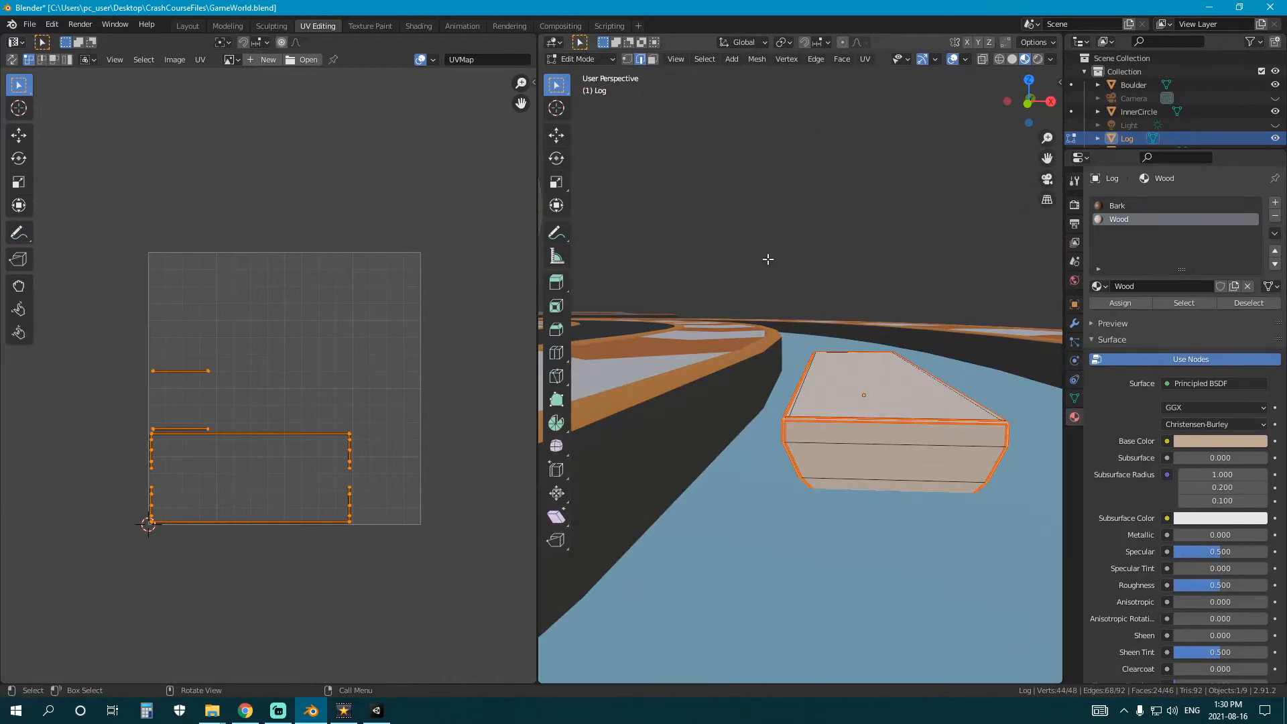
- Switch to face selection and apply smooth shading to the log's selected faces
right_click(767, 262)
left_click(652, 59)
scroll(837, 330, "up", 3)
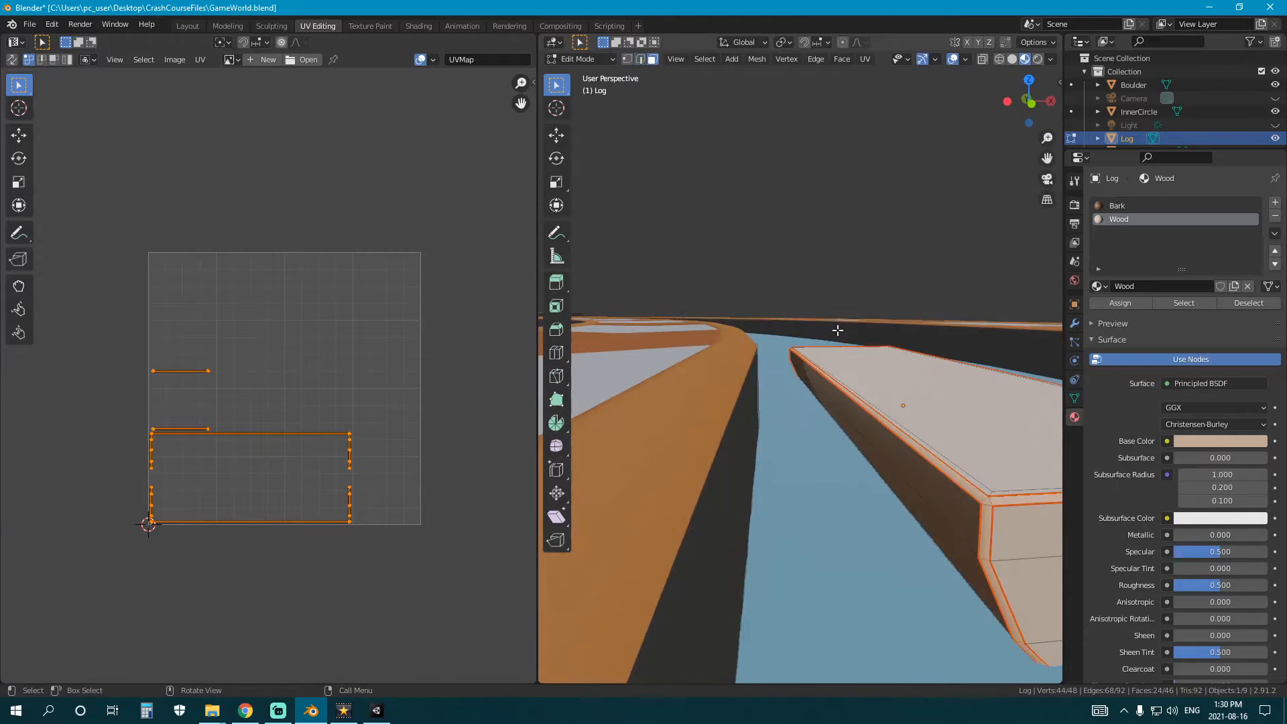
right_click(943, 424)
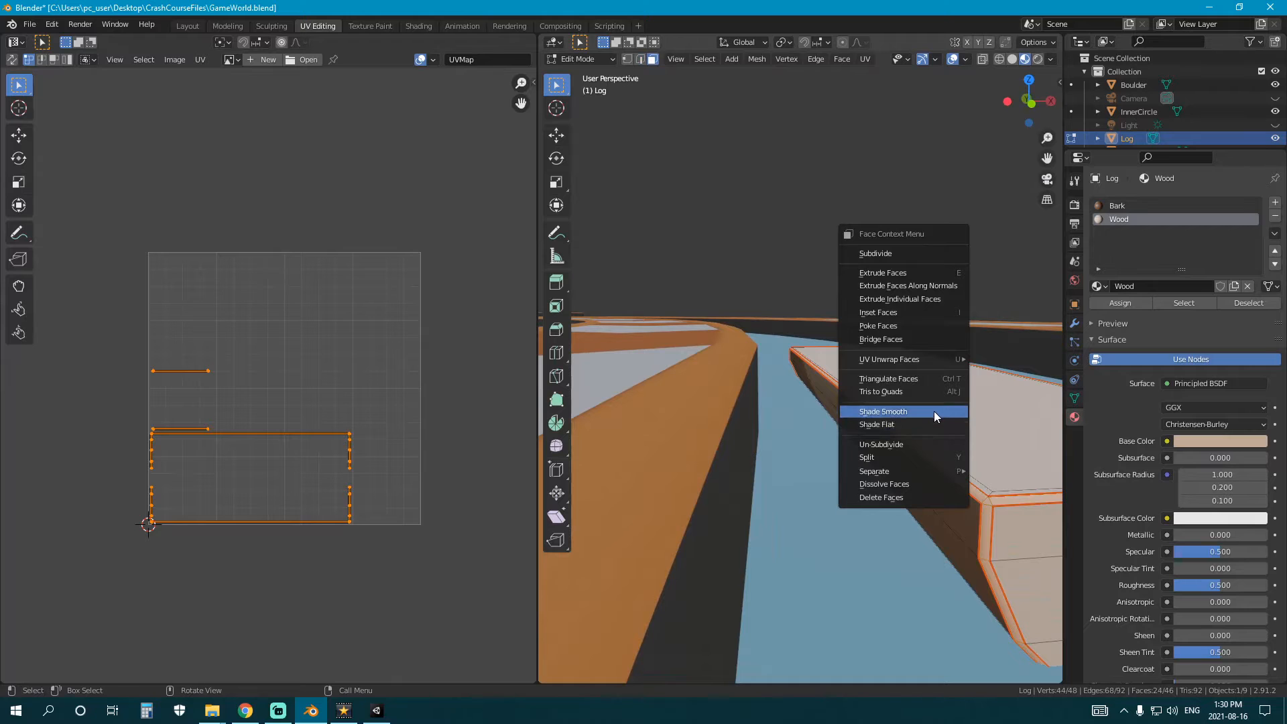
left_click(934, 411)
scroll(908, 404, "down", 2)
middle_click_drag(909, 405, 877, 441)
key("Tab")
key("Tab")
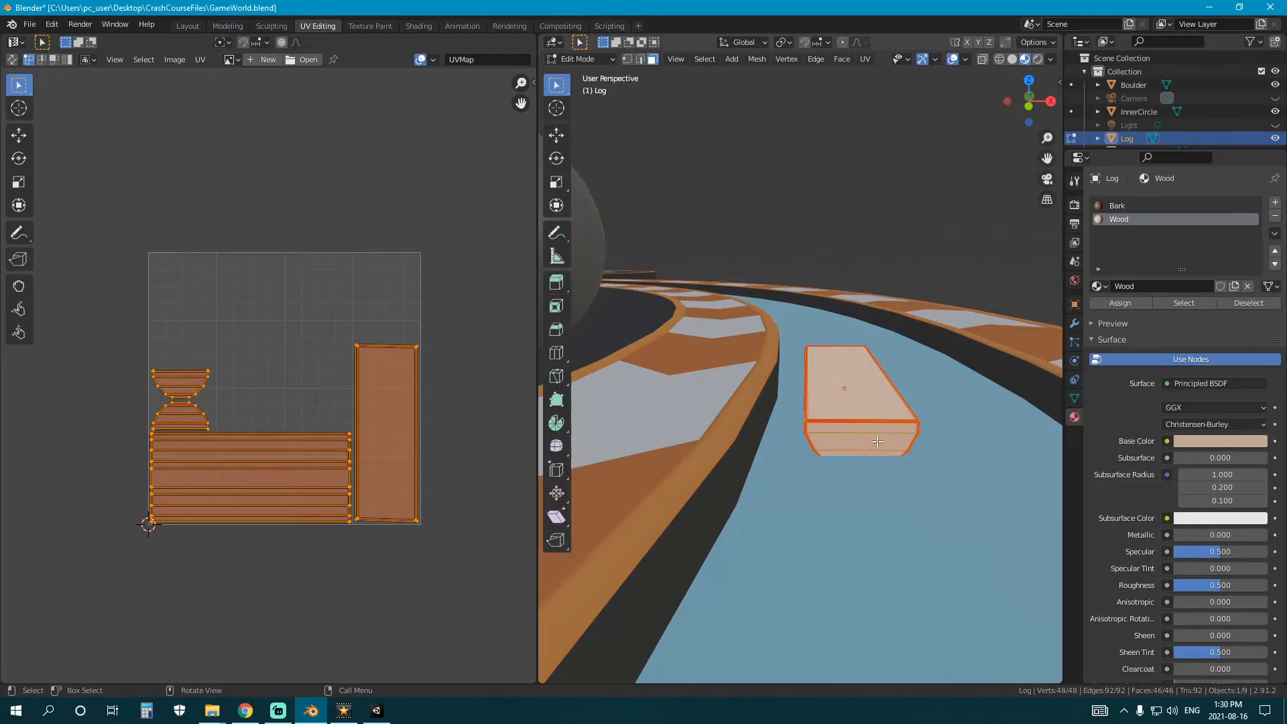
- Leave mesh editing and inspect the log's shading and bevelled edges from several sides
scroll(643, 432, "down", 14)
middle_click_drag(620, 436, 791, 446)
scroll(851, 461, "up", 7)
key("Tab")
scroll(787, 469, "up", 12)
middle_click_drag(891, 458, 798, 417)
left_click(744, 483)
scroll(738, 429, "down", 4)
middle_click_drag(737, 429, 837, 437)
- Rename the log object as Log_LOD0
double_click(1133, 140)
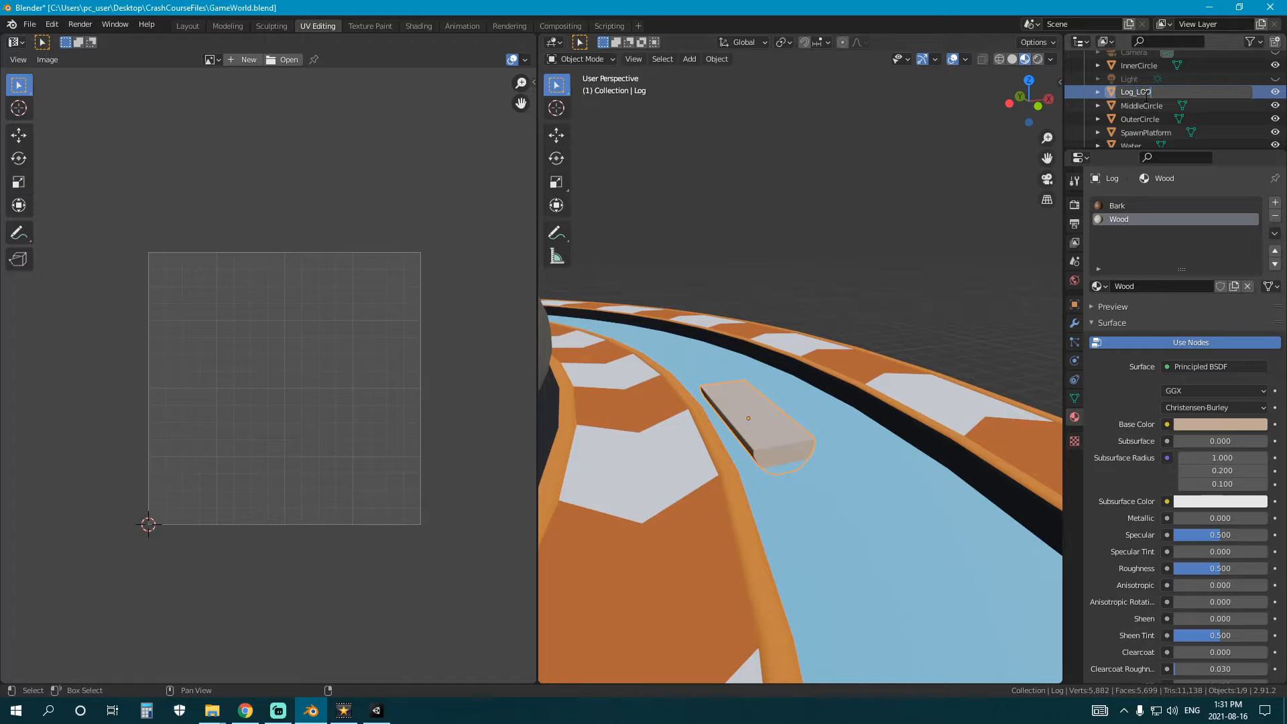
type("_LOD0")
key("Return")
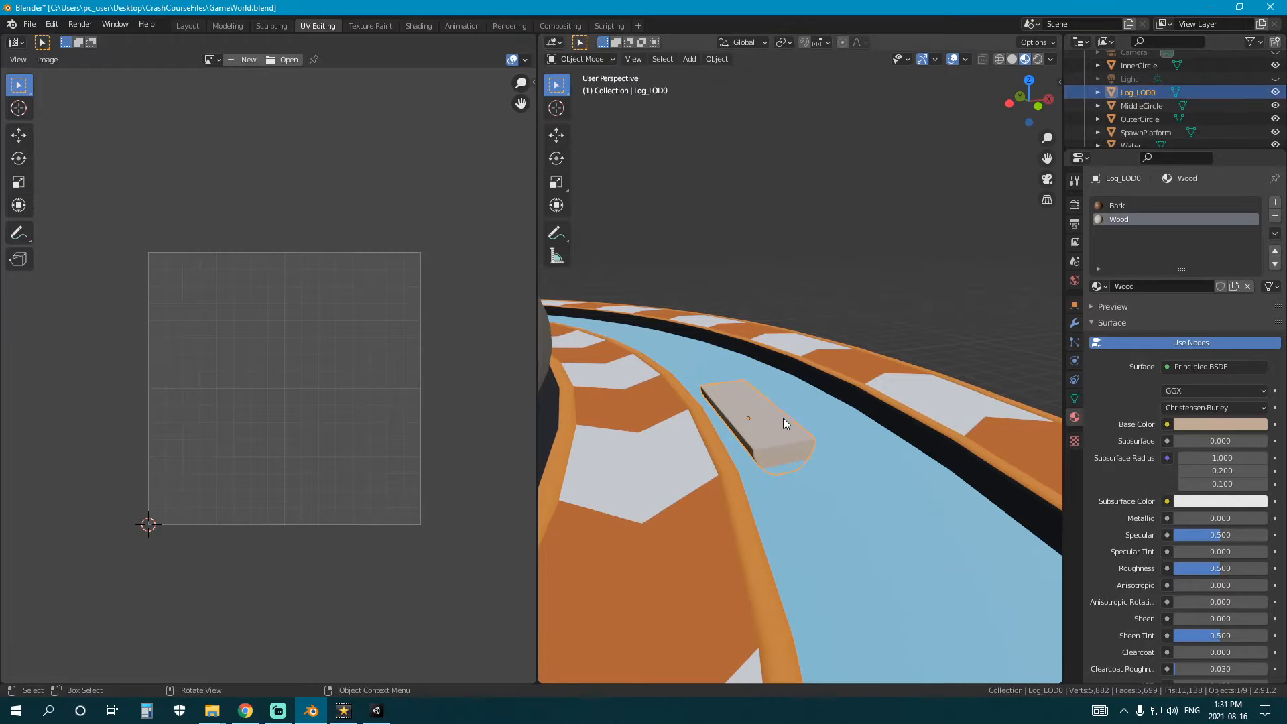
- Duplicate Log_LOD0 in place and name the copy Log_LOD1
key("shift+d")
right_click(789, 414)
scroll(1159, 102, "down", 1)
double_click(1156, 95)
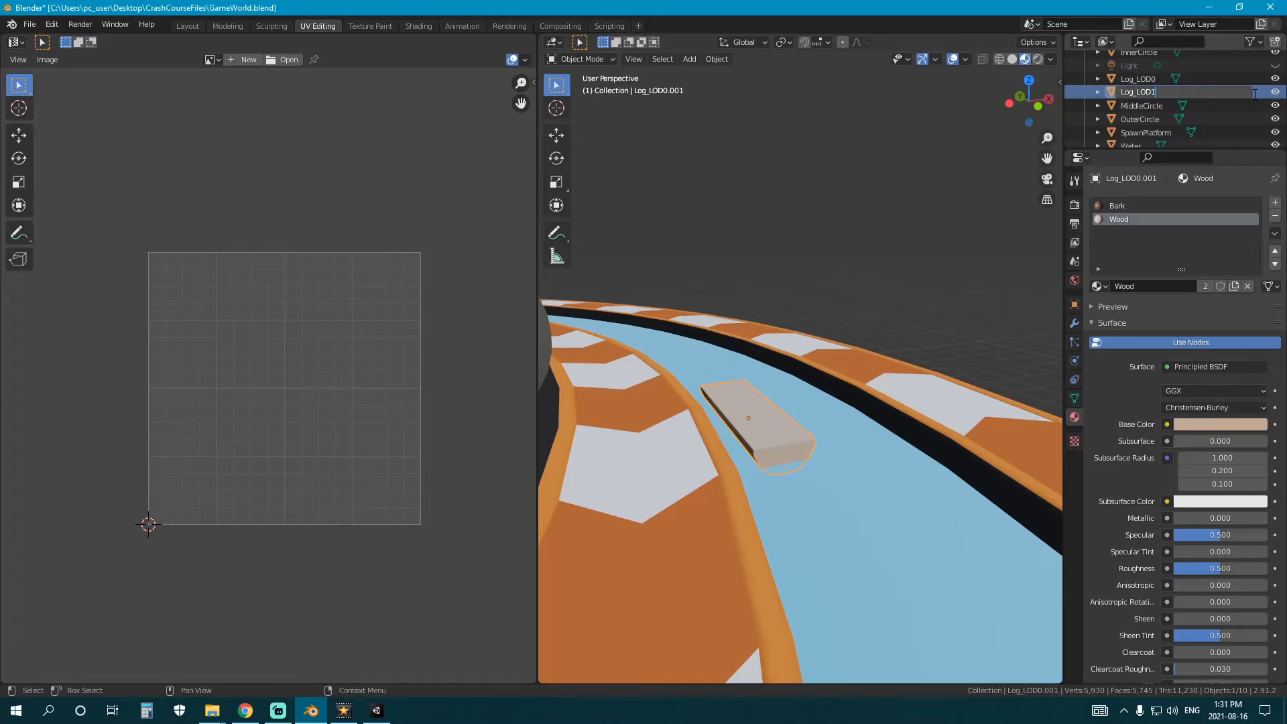
type("Log_LOD1")
key("Return")
- Add a Decimate modifier to Log_LOD1 with a collapse ratio of 0.6
left_click(1075, 323)
left_click(1140, 202)
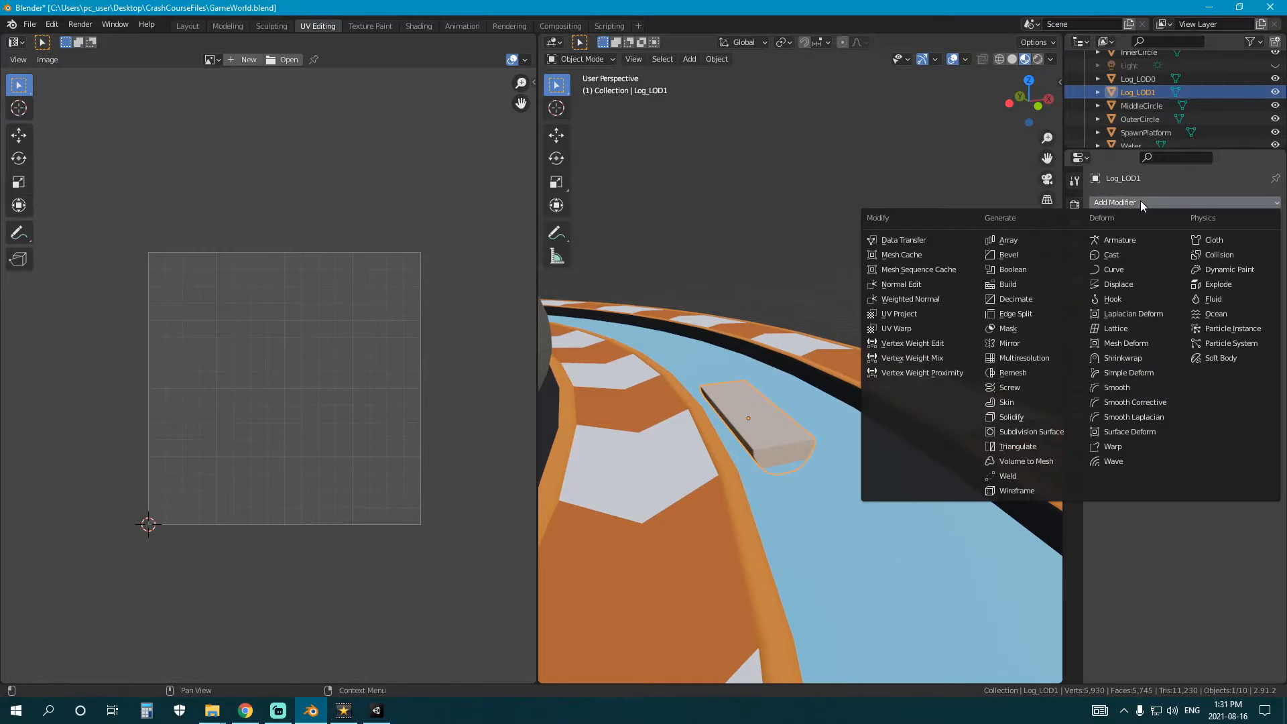
left_click(1016, 299)
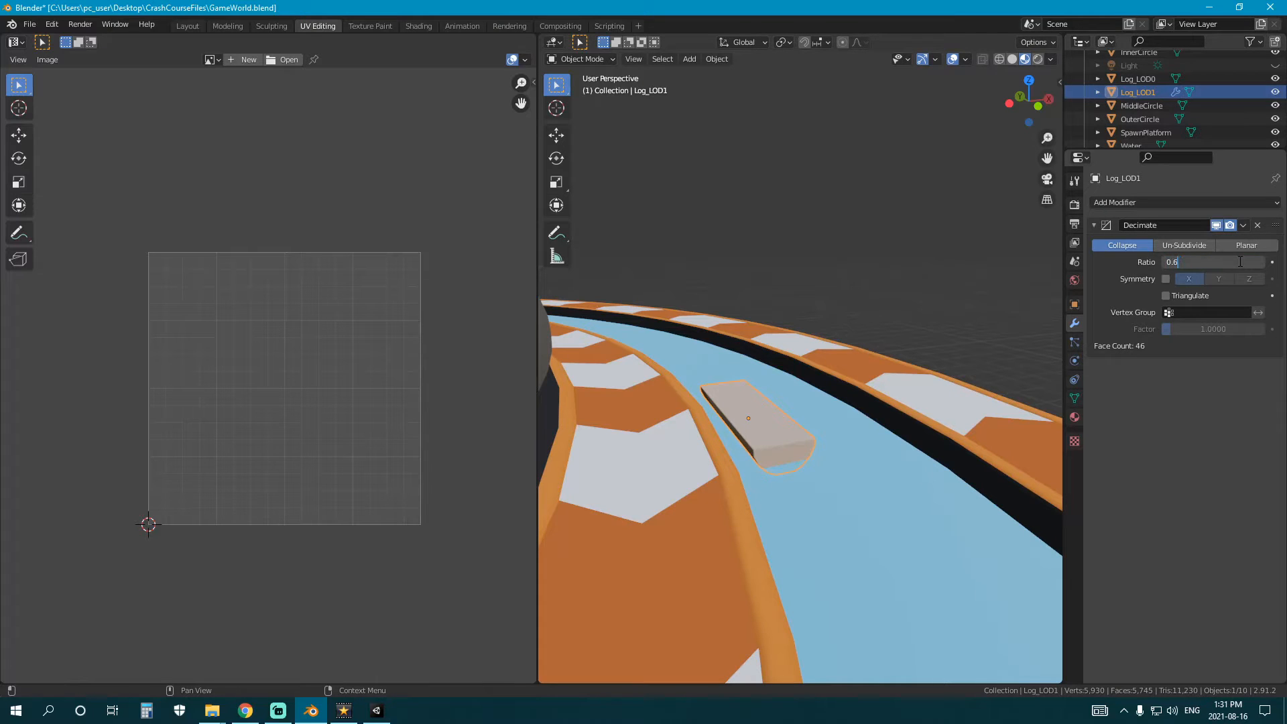
left_click(1239, 261)
type("0.6")
key("Return")
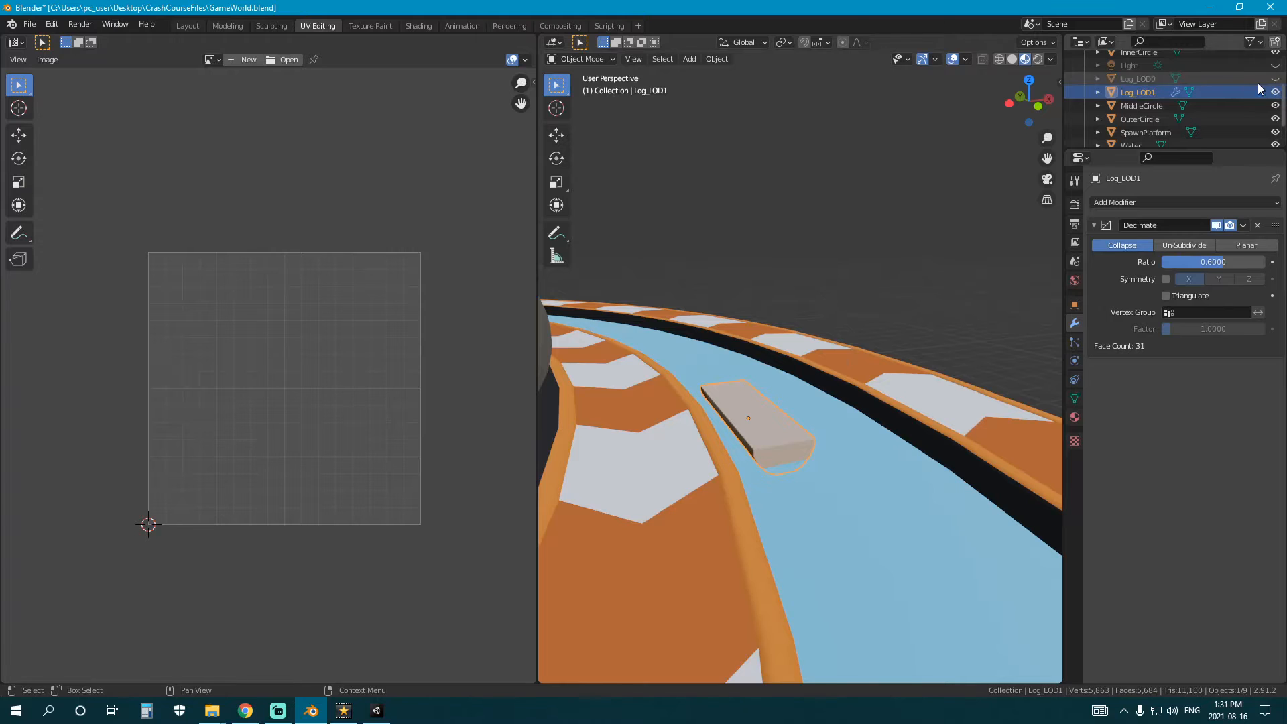
- Lower the Decimate ratio on Log_LOD1 to 0.22 while judging the log's shape up close
middle_click_drag(892, 352, 886, 318)
scroll(887, 318, "up", 4)
middle_click_drag(870, 378, 829, 356)
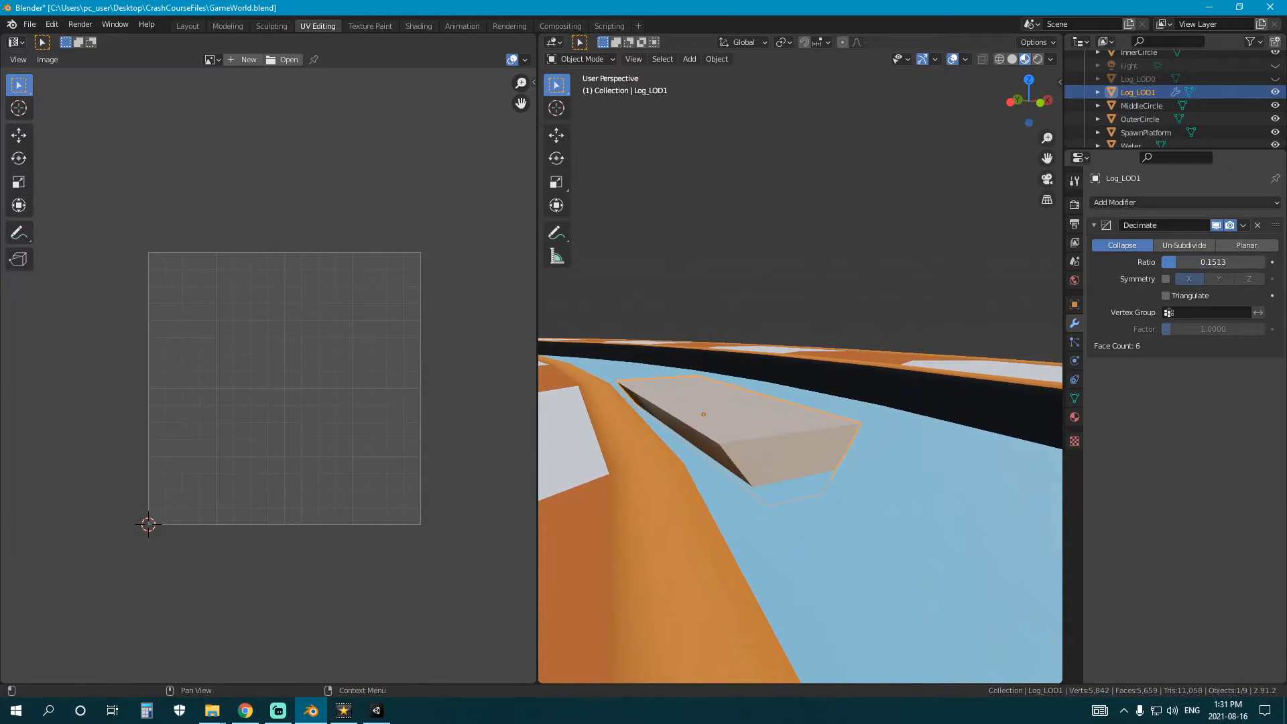
left_click_drag(1206, 262, 1227, 261)
middle_click_drag(892, 342, 811, 454)
scroll(811, 455, "down", 2)
- Unhide Log_LOD0 and select it together with Log_LOD1
left_click(1275, 79)
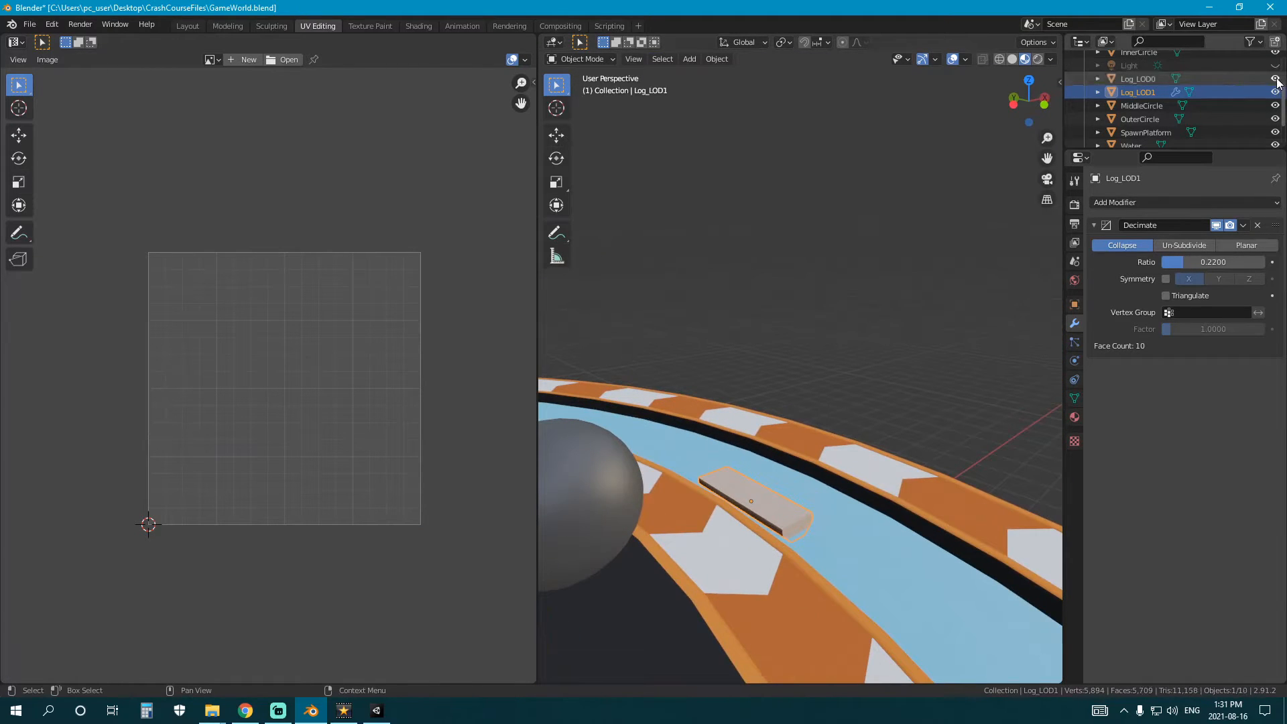
left_click(1132, 79, "ctrl")
middle_click_drag(881, 242, 771, 260)
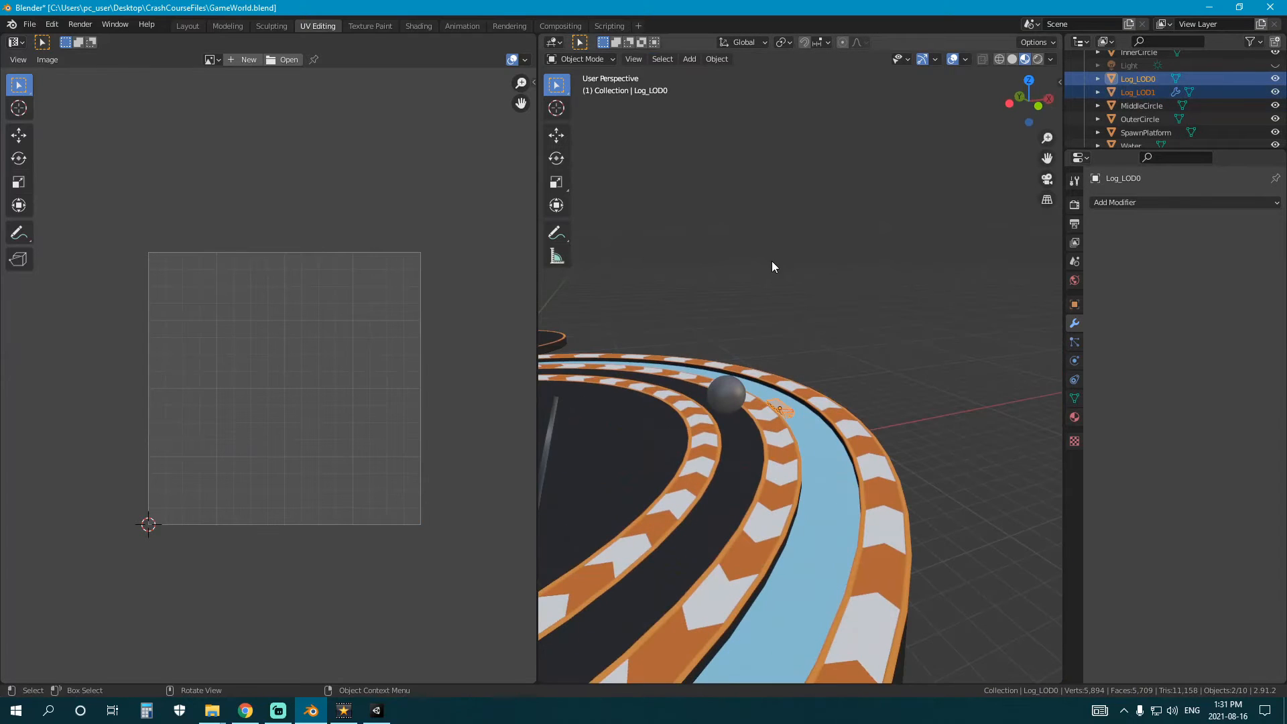
- Export the two selected logs as an FBX file named LogAsset into the project's Models folder
left_click(30, 24)
mouse_move(86, 225)
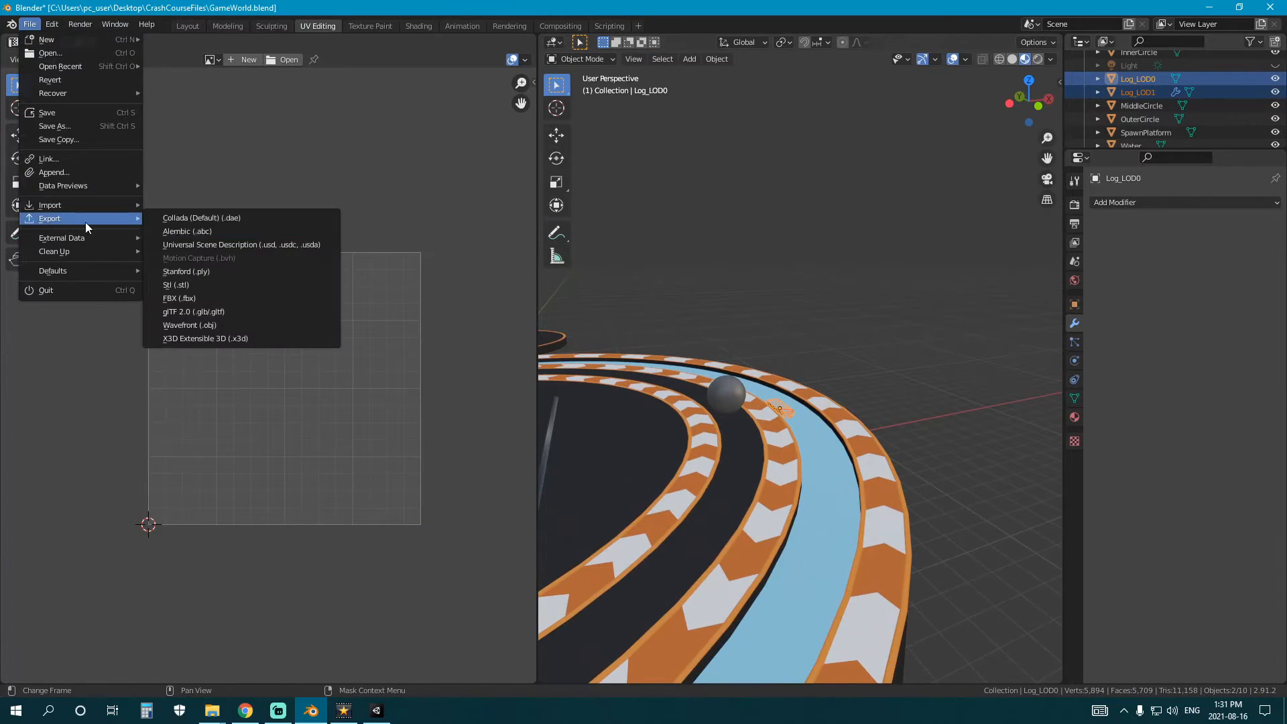
left_click(214, 299)
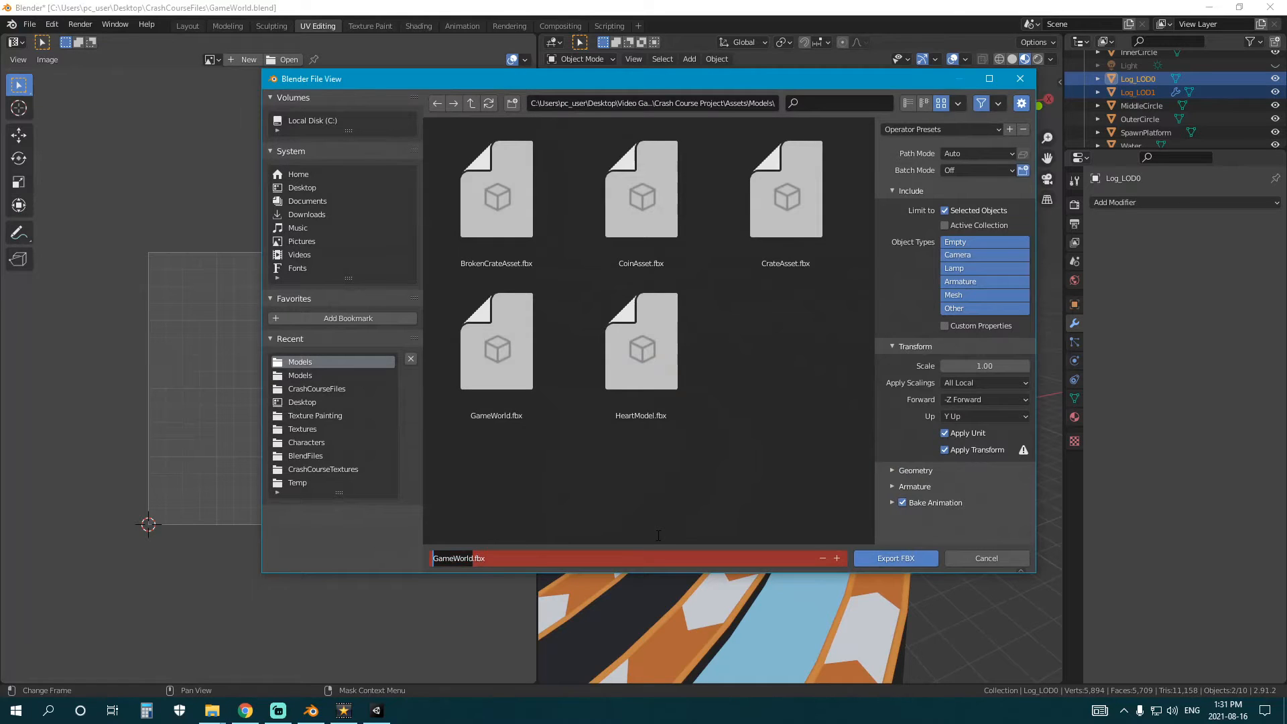
type("LogAsset")
left_click(903, 562)
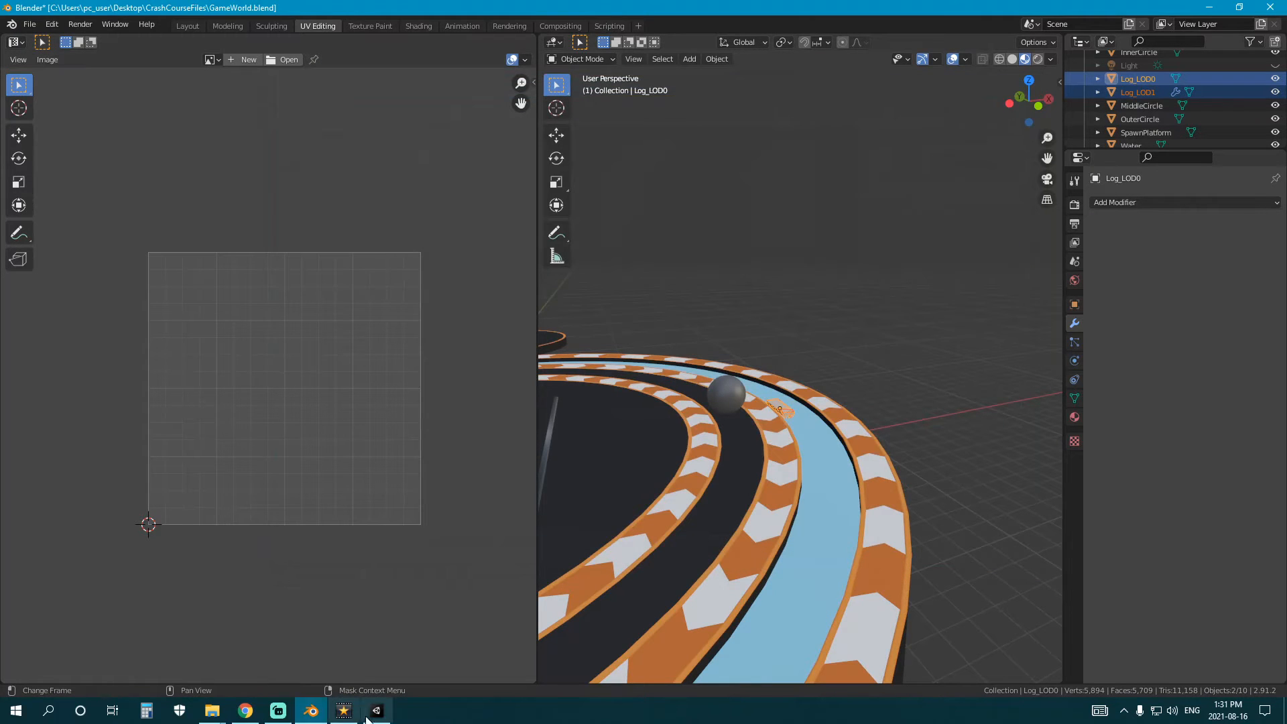
- Switch to Unity and add the LogAsset model to the scene as a top-level object above GameWorld
left_click(372, 717)
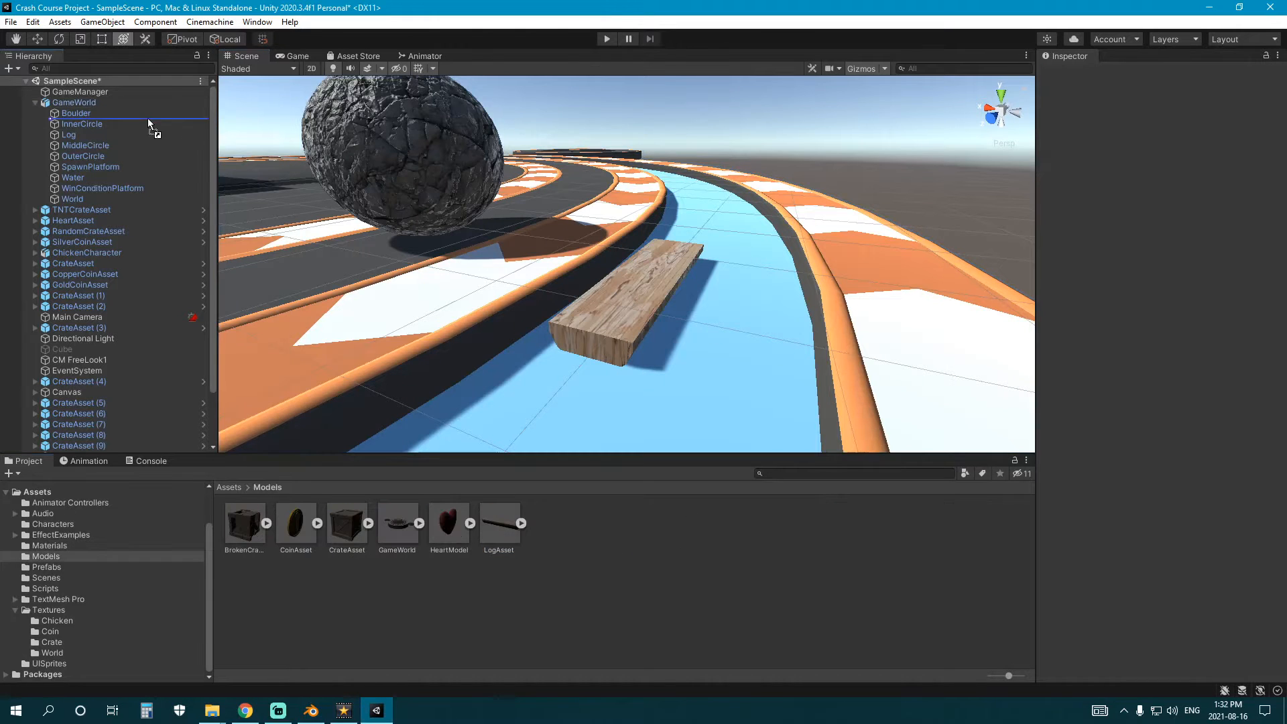
left_click_drag(147, 118, 106, 100)
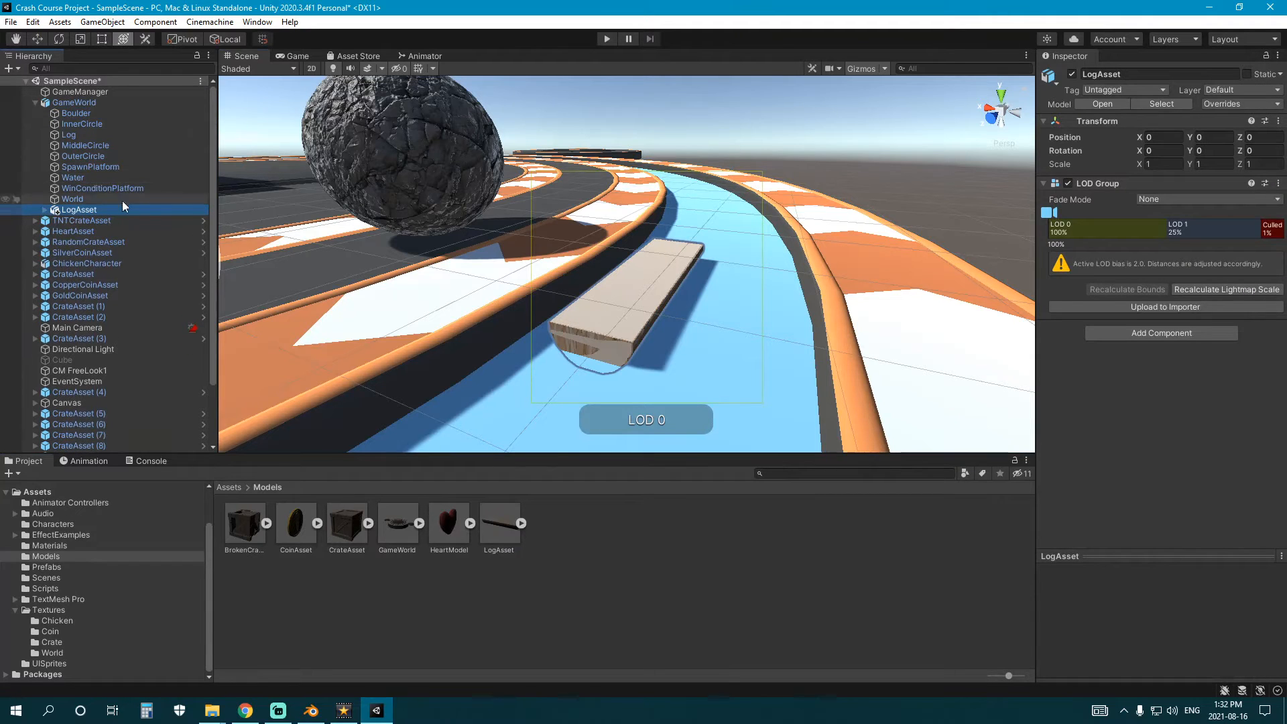
left_click_drag(81, 114, 74, 99)
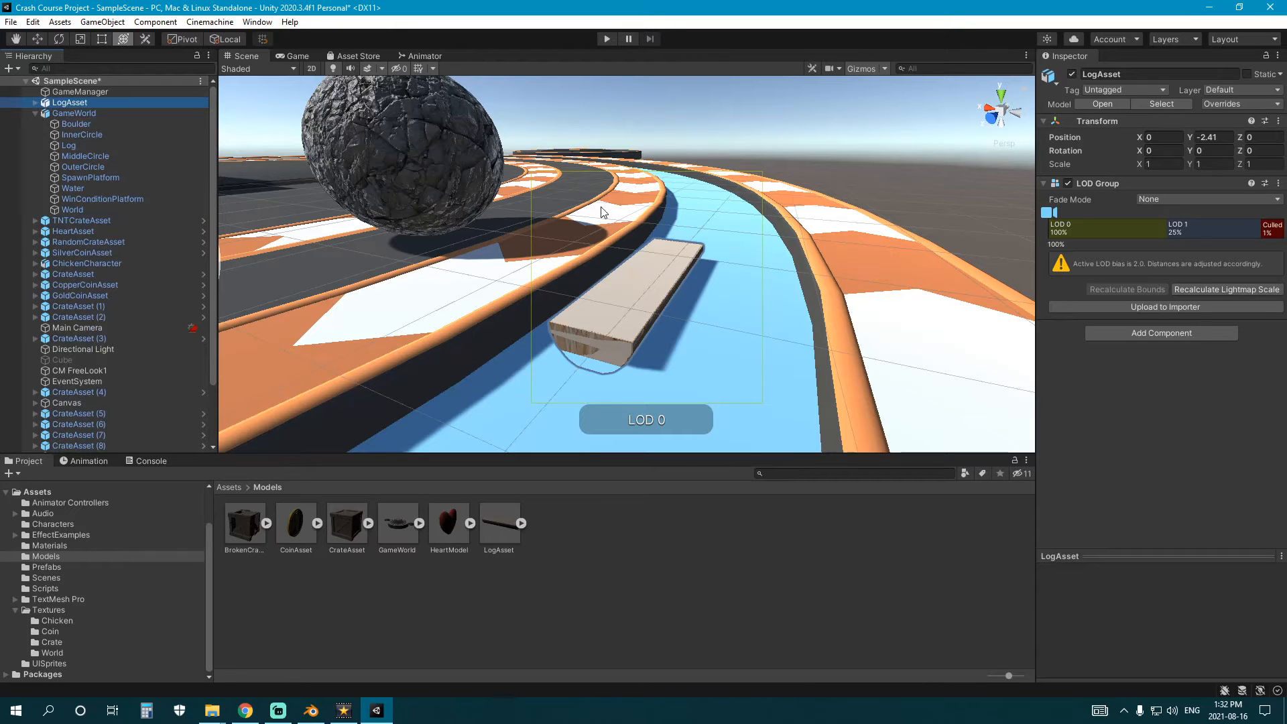
- Deactivate the original Log object inside GameWorld
left_click_drag(571, 239, 809, 232, "alt")
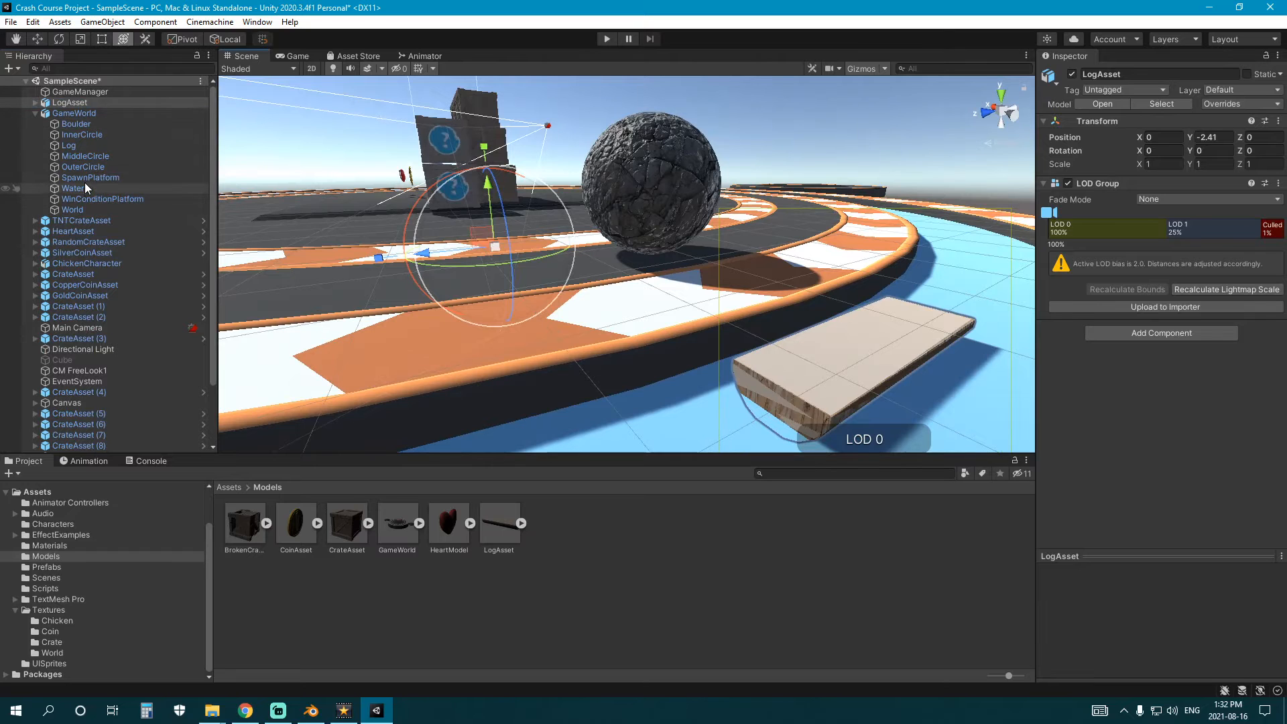
left_click(87, 148)
left_click(1073, 73)
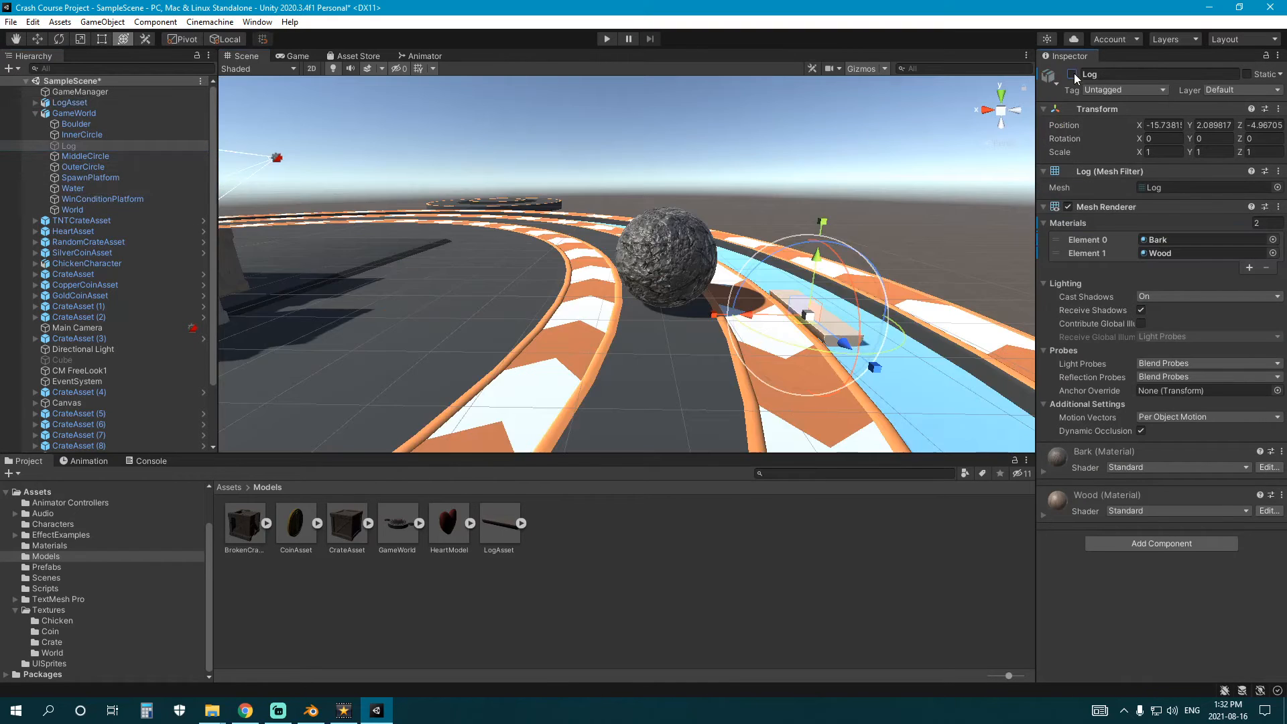
left_click_drag(859, 188, 730, 251, "alt")
- Apply the Bark material to the new log's sides and the Wood material to its top
left_click(616, 570)
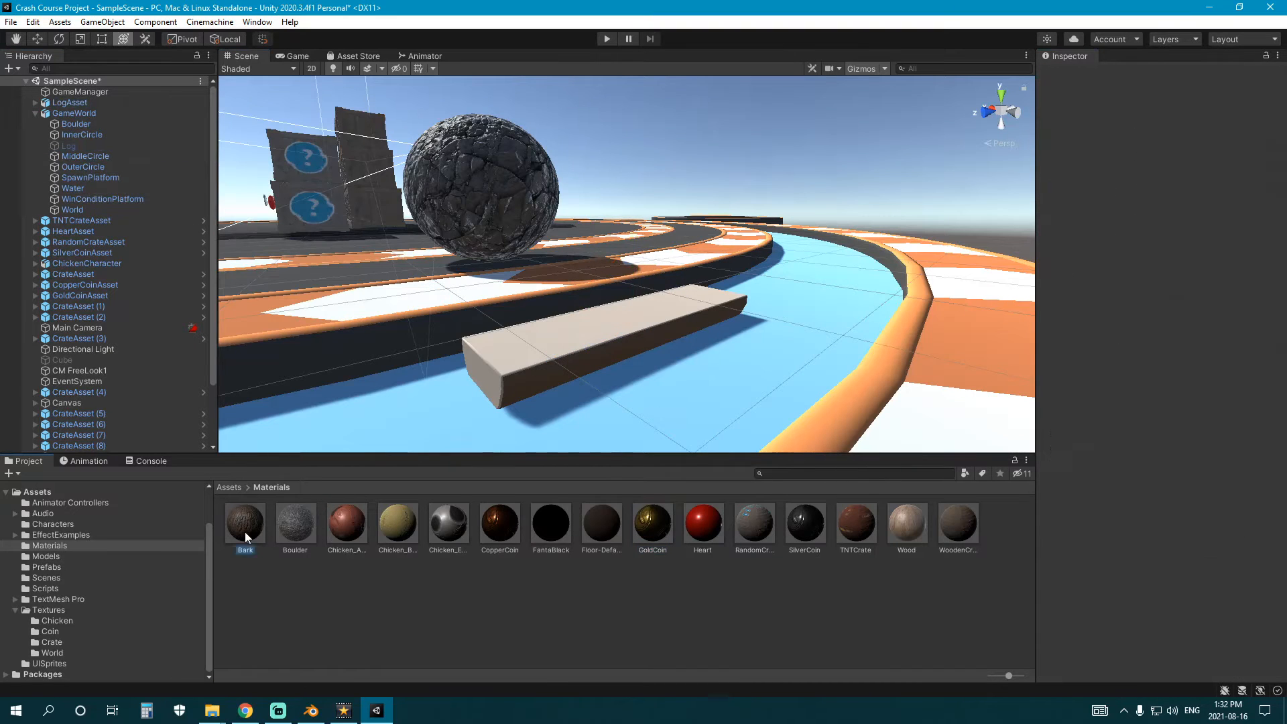
left_click_drag(246, 535, 548, 380)
left_click_drag(906, 508, 594, 332)
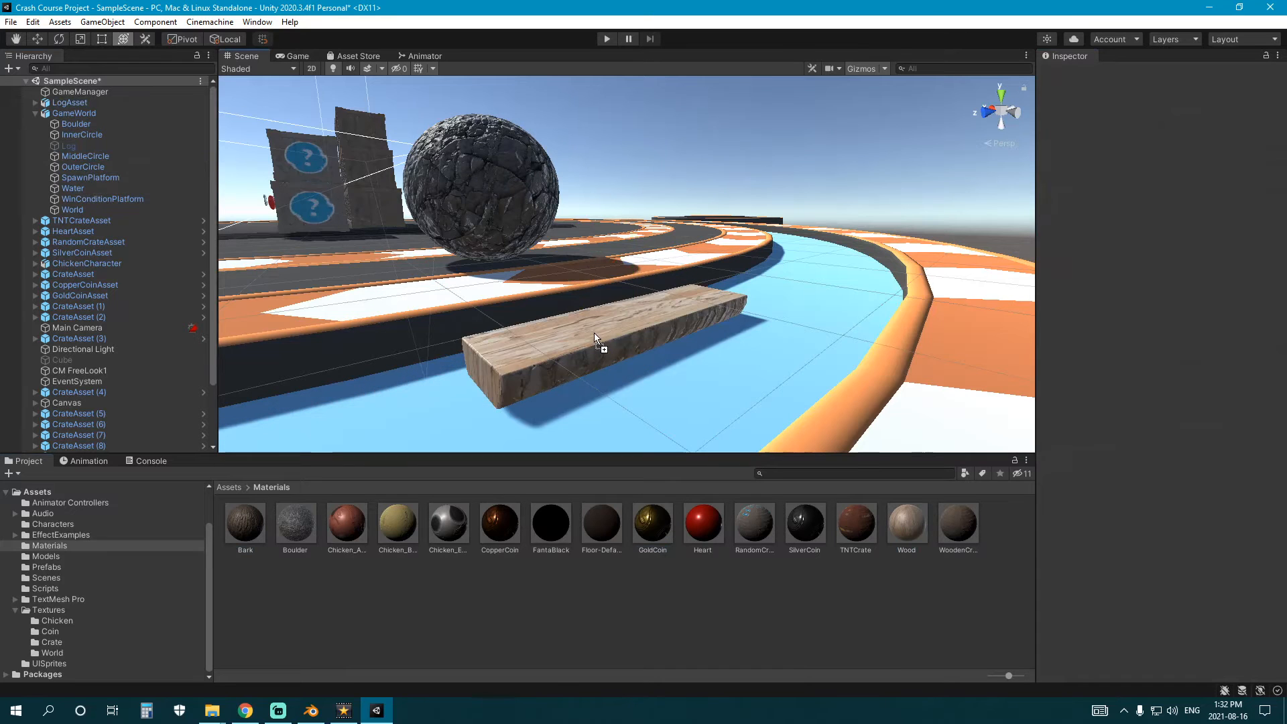
- Set the Wood material's smoothness to 0 and its normal map strength to 1.99
left_click(889, 531)
left_click_drag(1192, 163, 1127, 168)
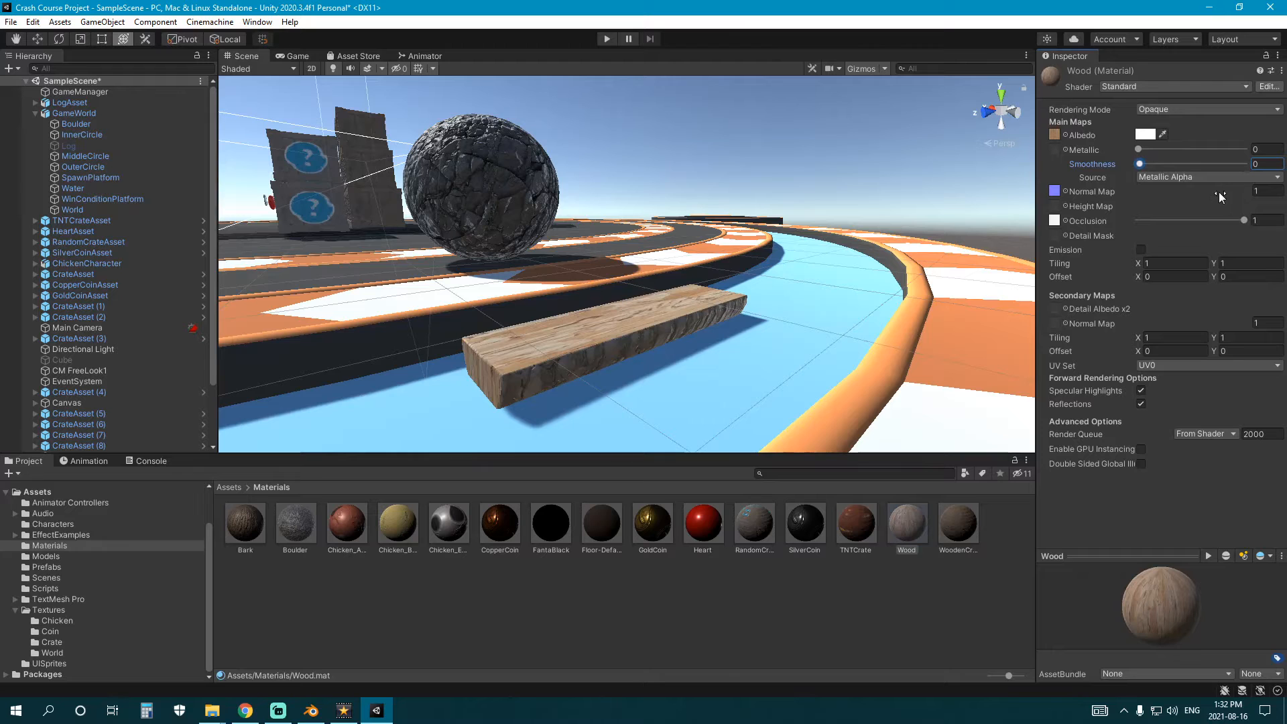
left_click_drag(1218, 192, 1229, 191)
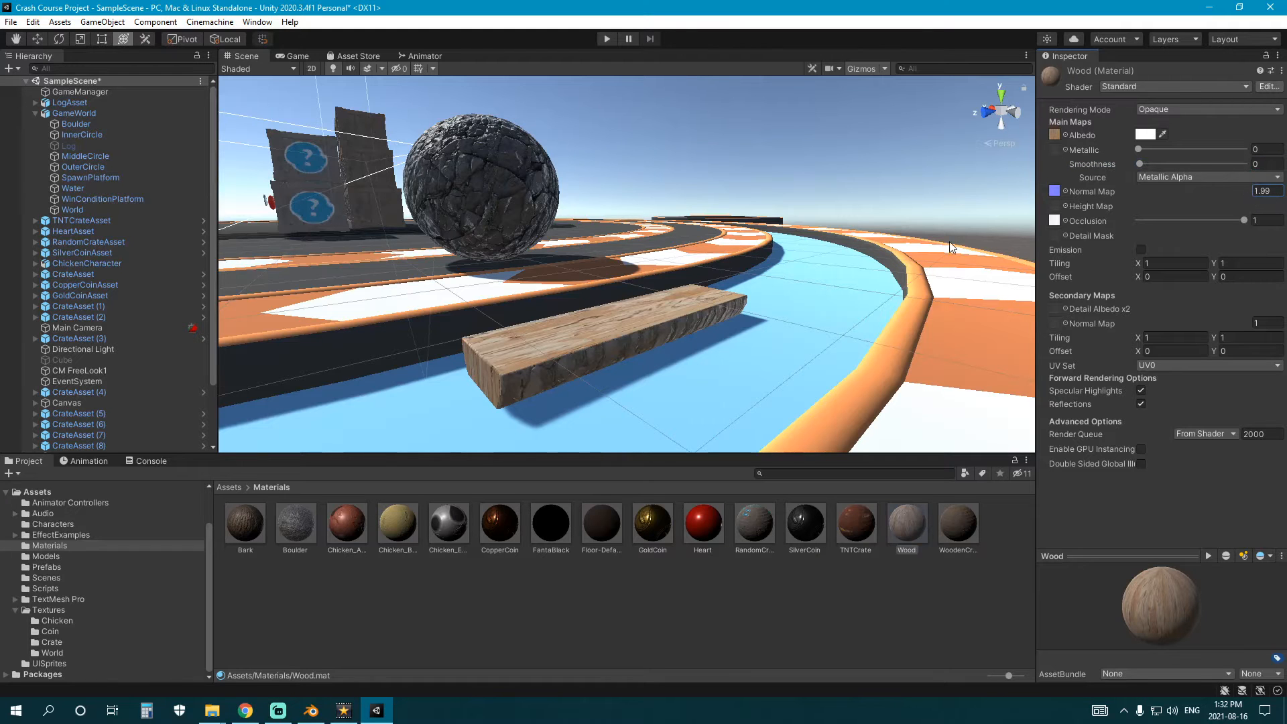
- Set the Wood material's main tiling to 0.5 in X and Y and check the grain on the log
right_click_drag(630, 306, 792, 307)
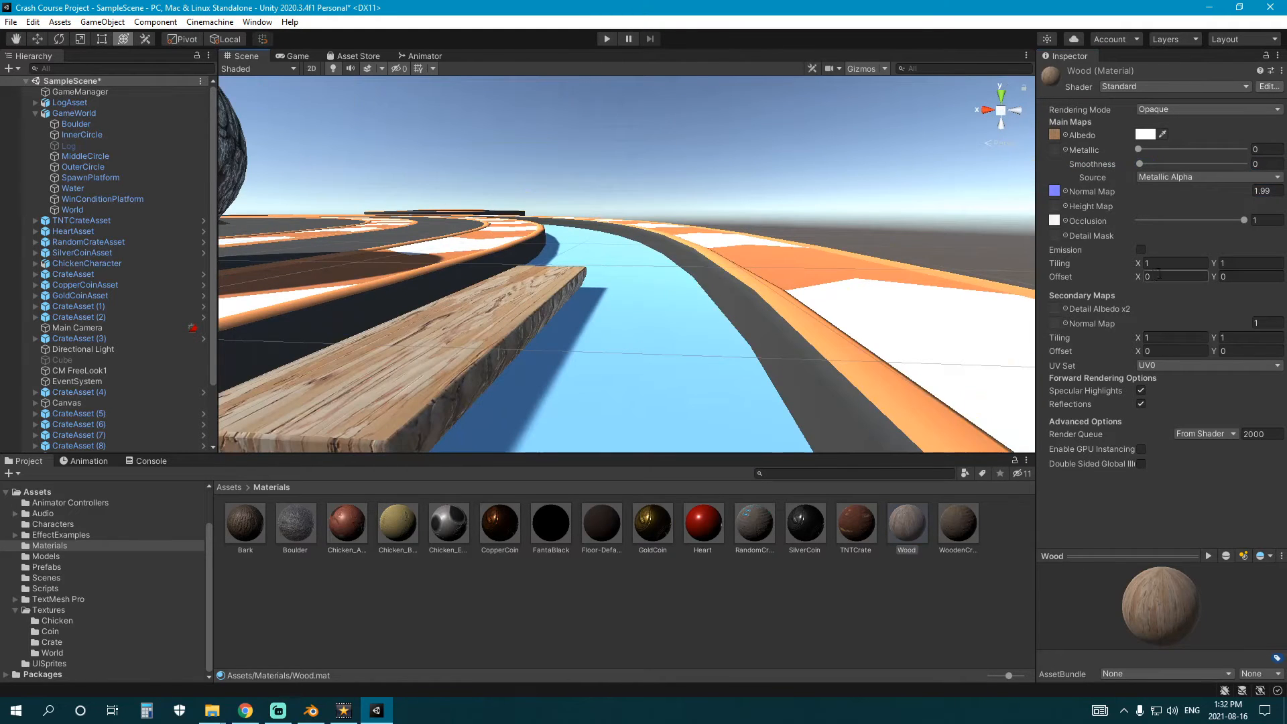
type("0.5")
key("Tab")
type("0.5")
middle_click_drag(348, 362, 436, 362)
right_click_drag(436, 362, 469, 330)
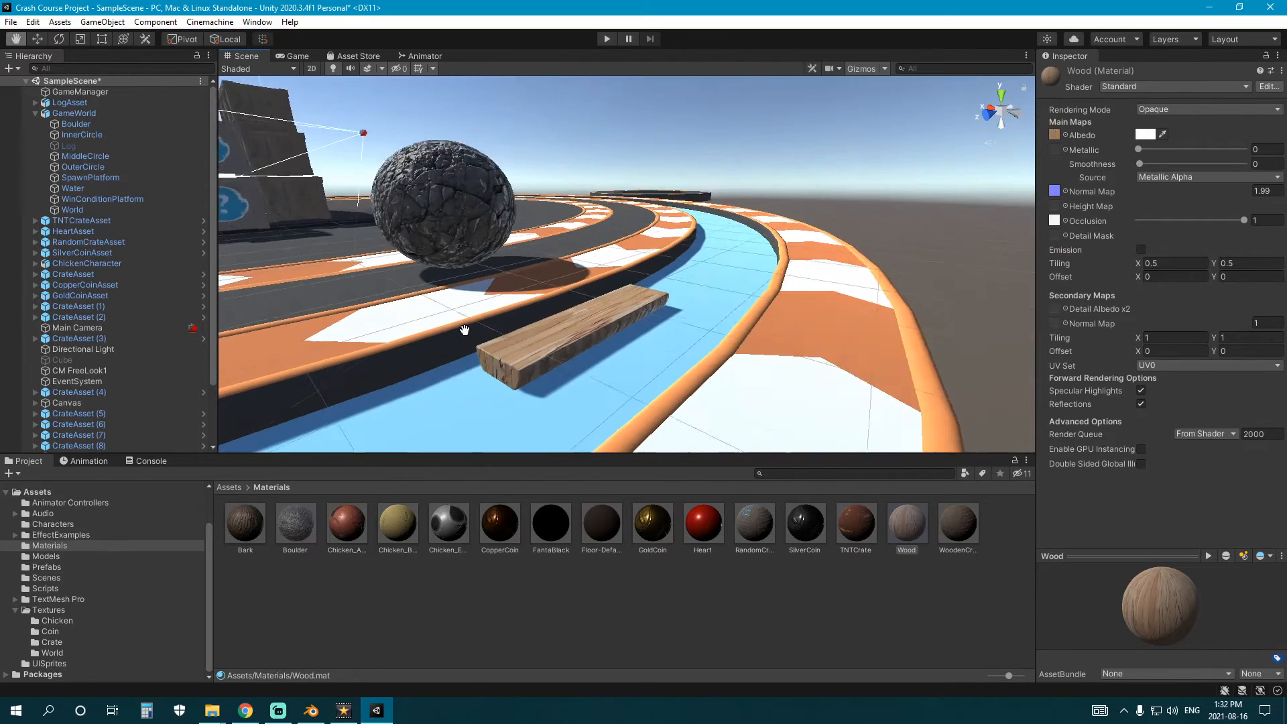
middle_click_drag(469, 330, 463, 332)
right_click_drag(462, 331, 545, 331)
middle_click_drag(545, 331, 669, 330)
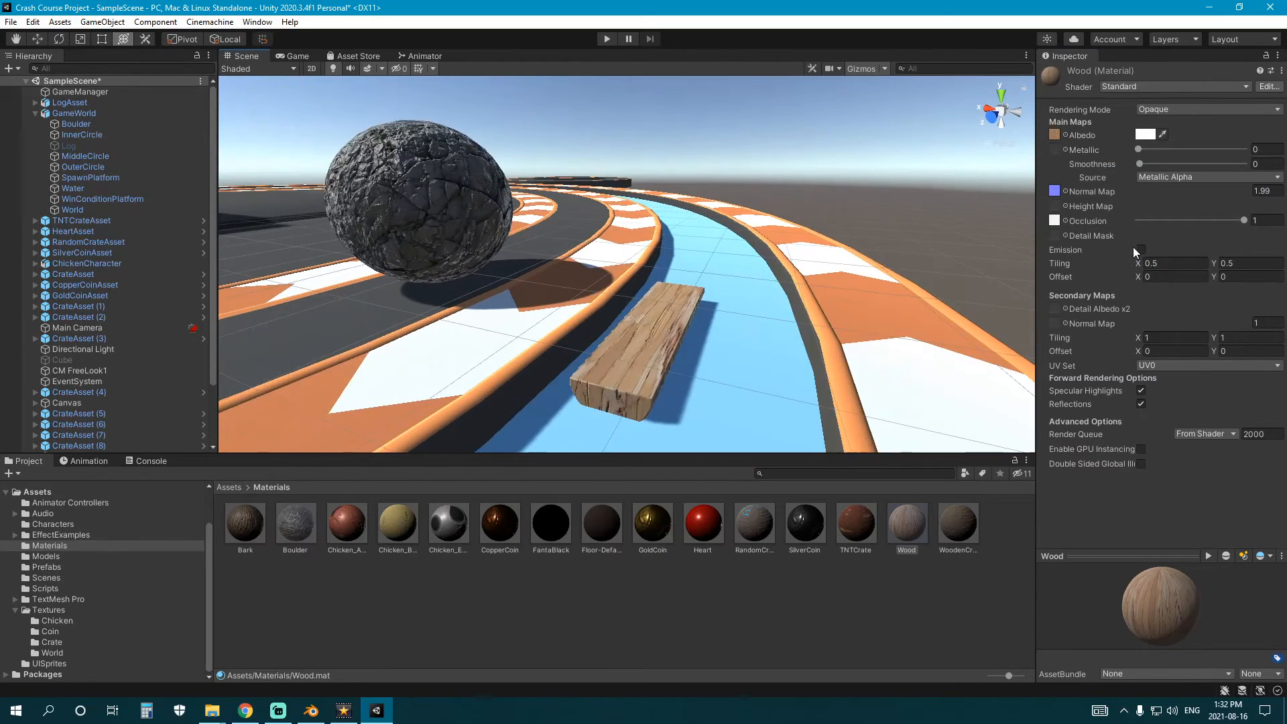
- Try adjusting the Wood material's main X offset, return it to 0, and inspect the grain around the log
left_click_drag(1137, 275, 1141, 276)
left_click(1153, 276)
type("0")
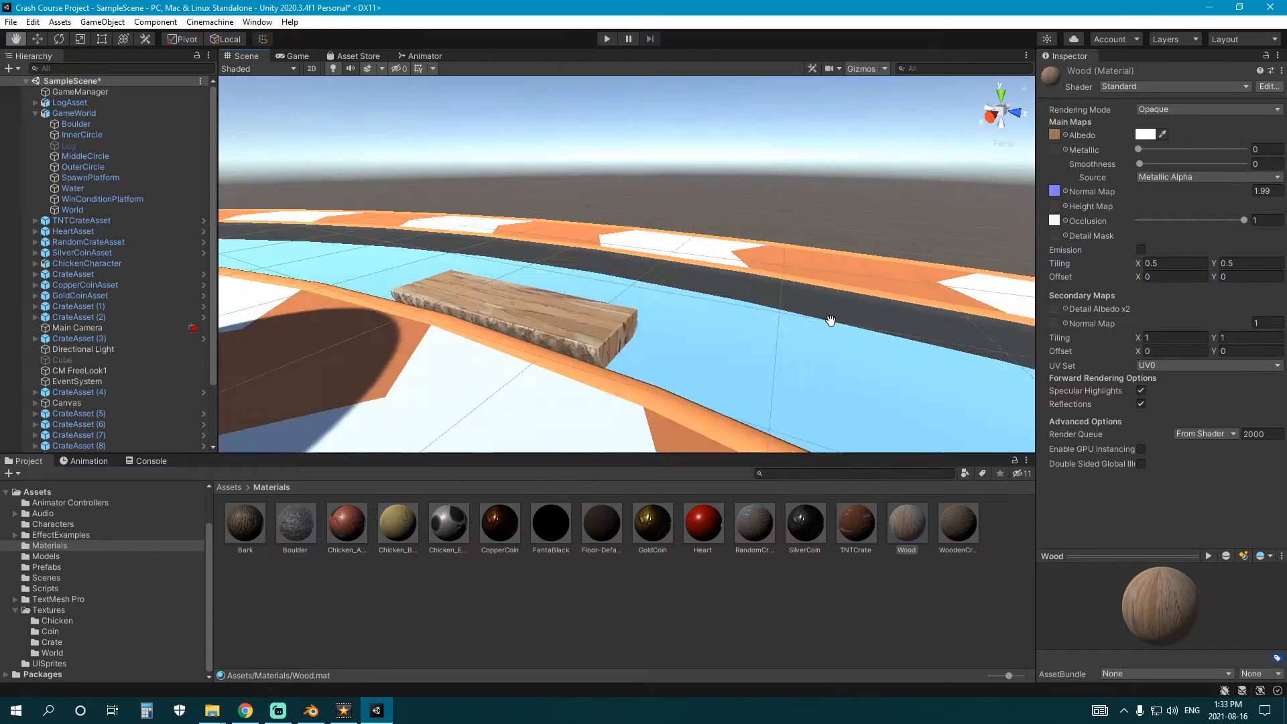
scroll(536, 295, "up", 3)
right_click_drag(533, 295, 633, 278)
middle_click_drag(633, 278, 637, 287)
right_click_drag(637, 288, 545, 302)
middle_click_drag(545, 302, 545, 297)
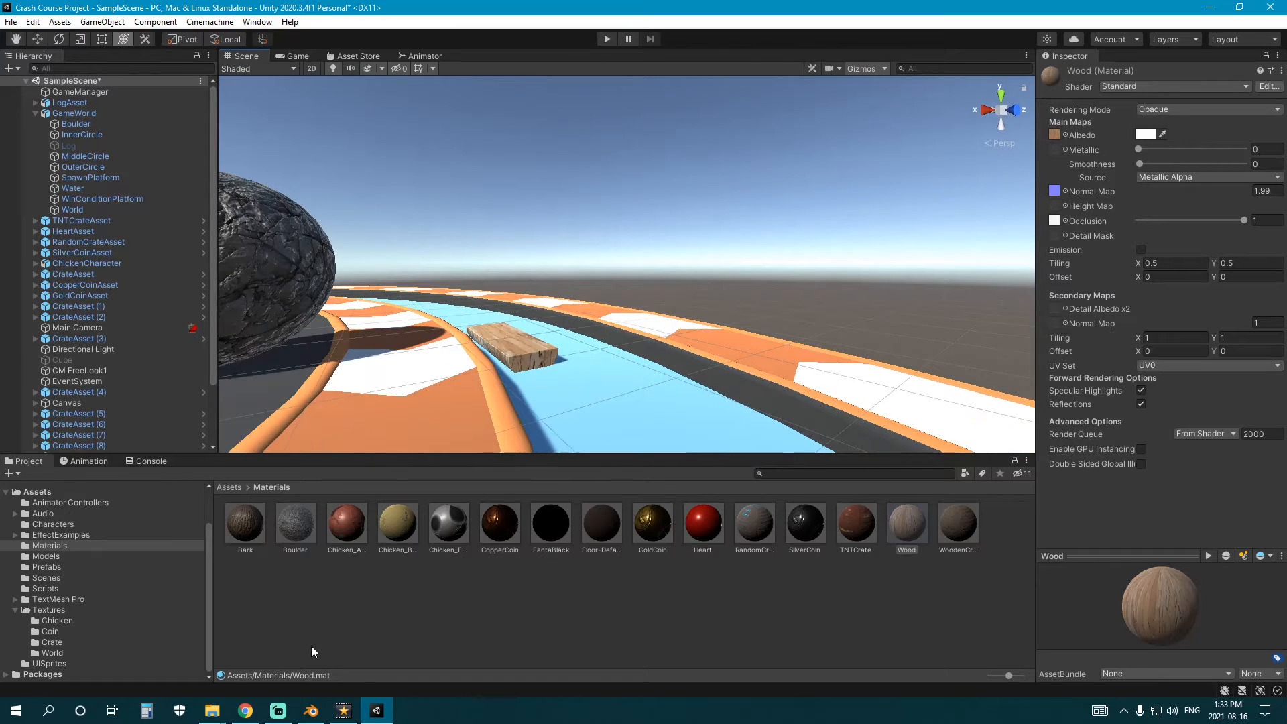
- Switch to Blender and open Log_LOD0 and Log_LOD1 together in Edit Mode
left_click(311, 710)
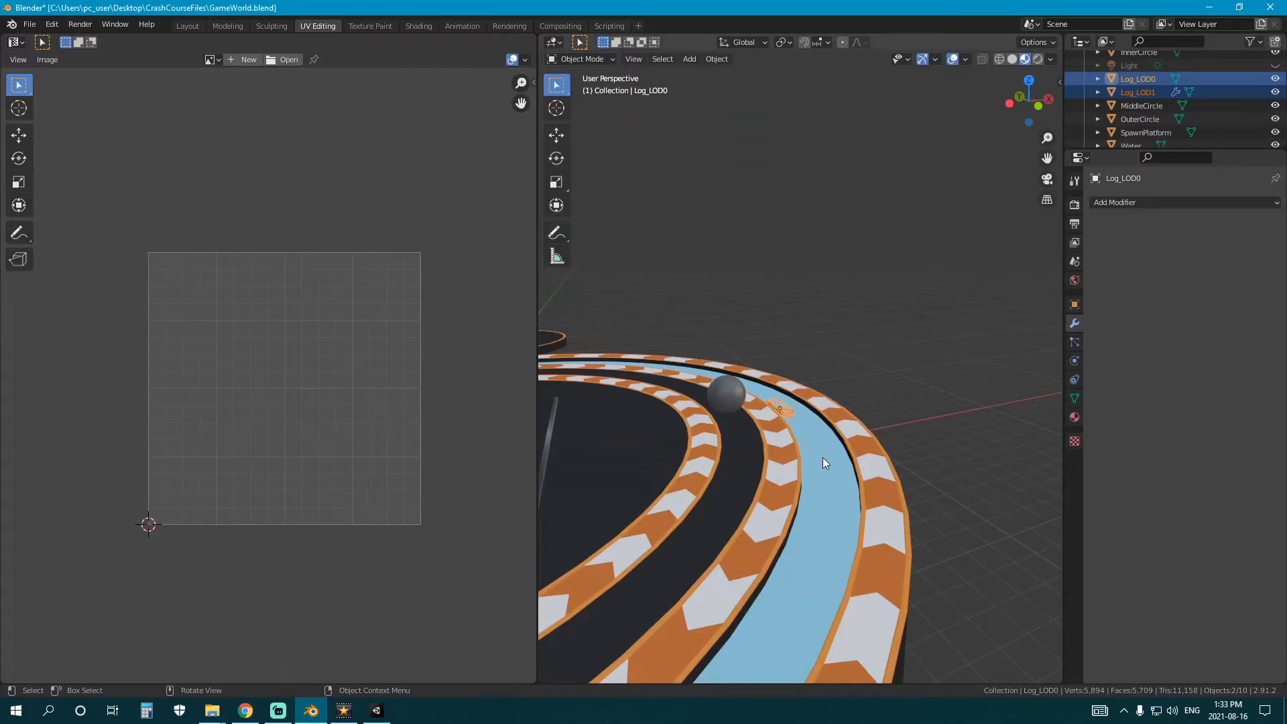
scroll(827, 482, "up", 8)
key("Tab")
middle_click_drag(751, 585, 760, 495, "shift")
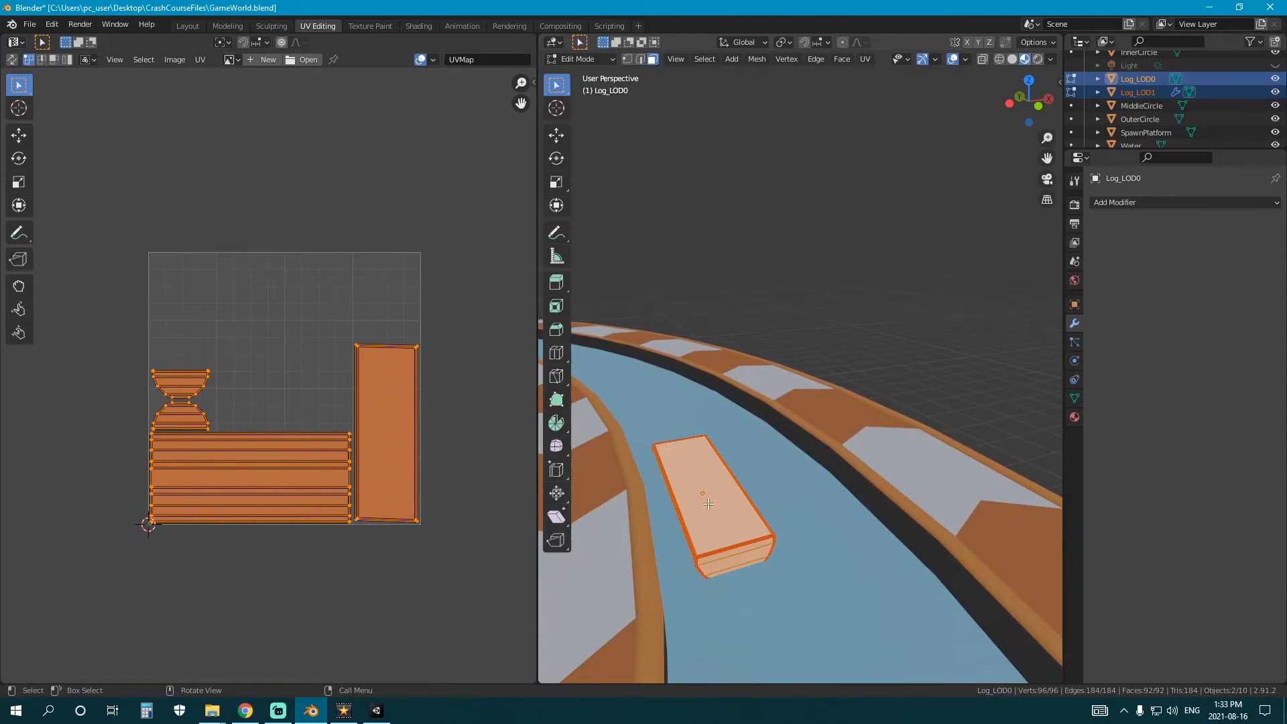
- Clear the UV selection and select the overlapping wide side islands of both log meshes
key("alt+a")
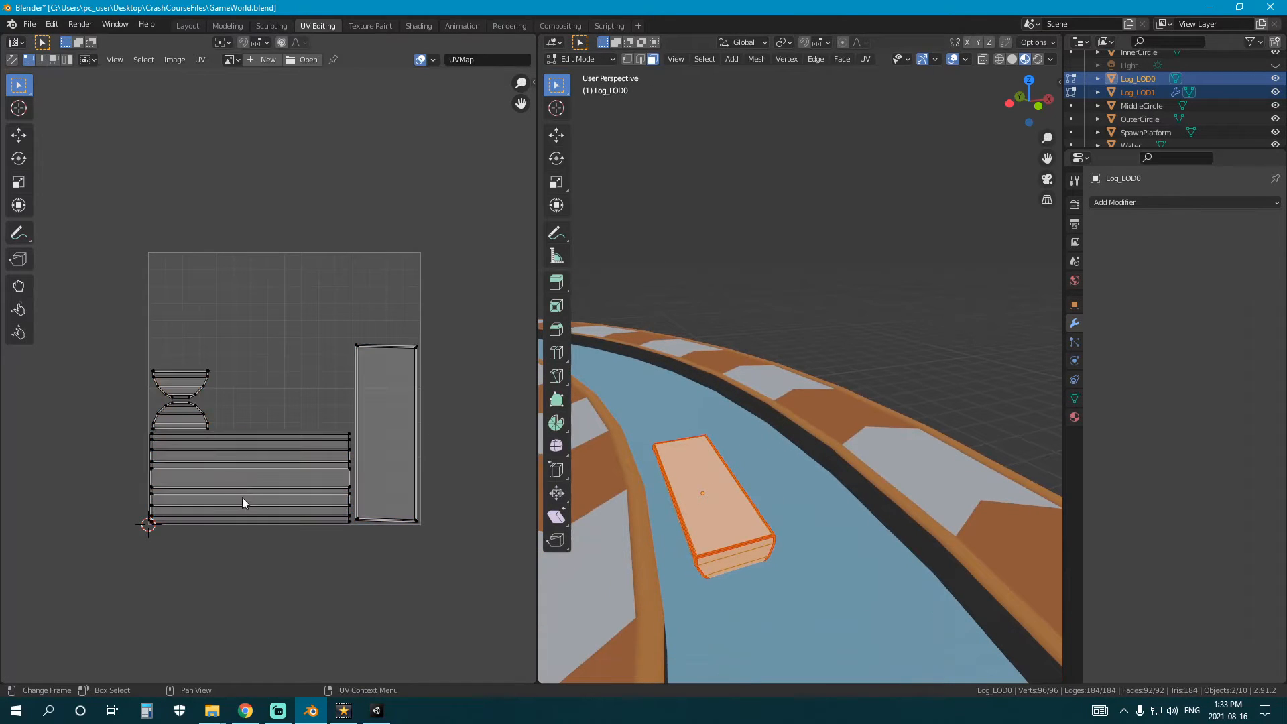
key("l")
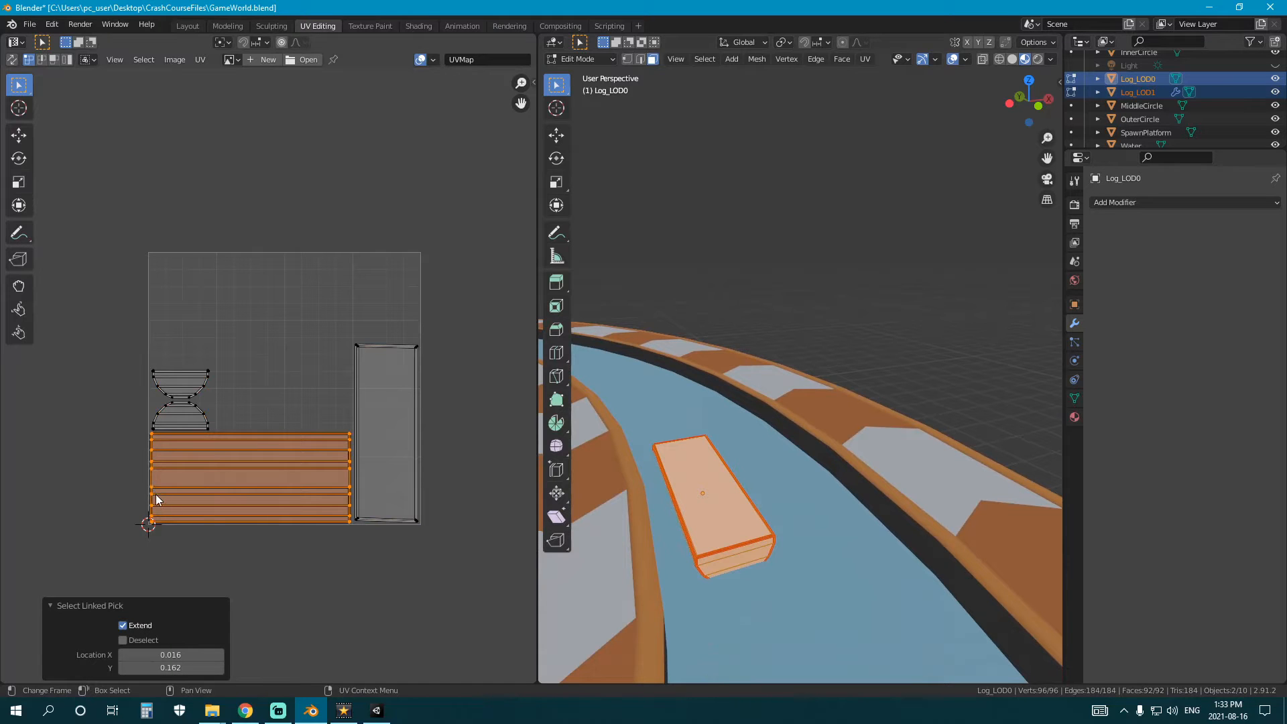
key("g")
right_click(246, 570)
key("l")
key("c")
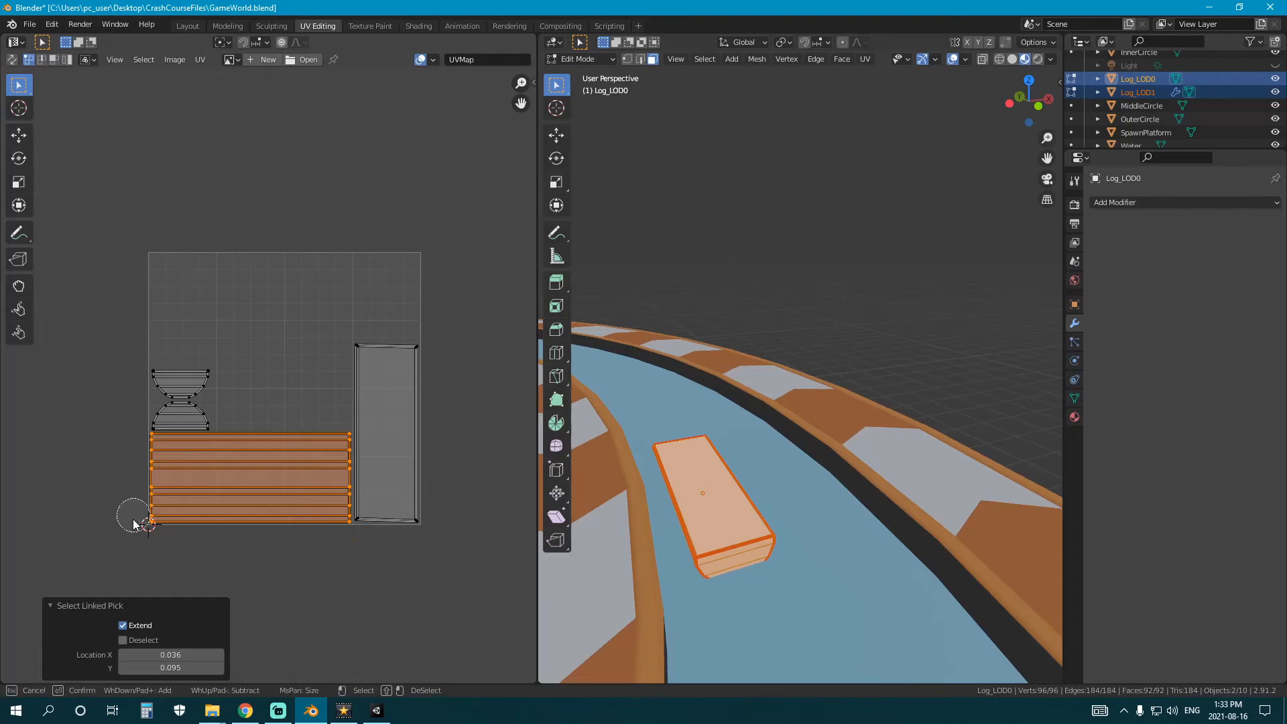
right_click(144, 514)
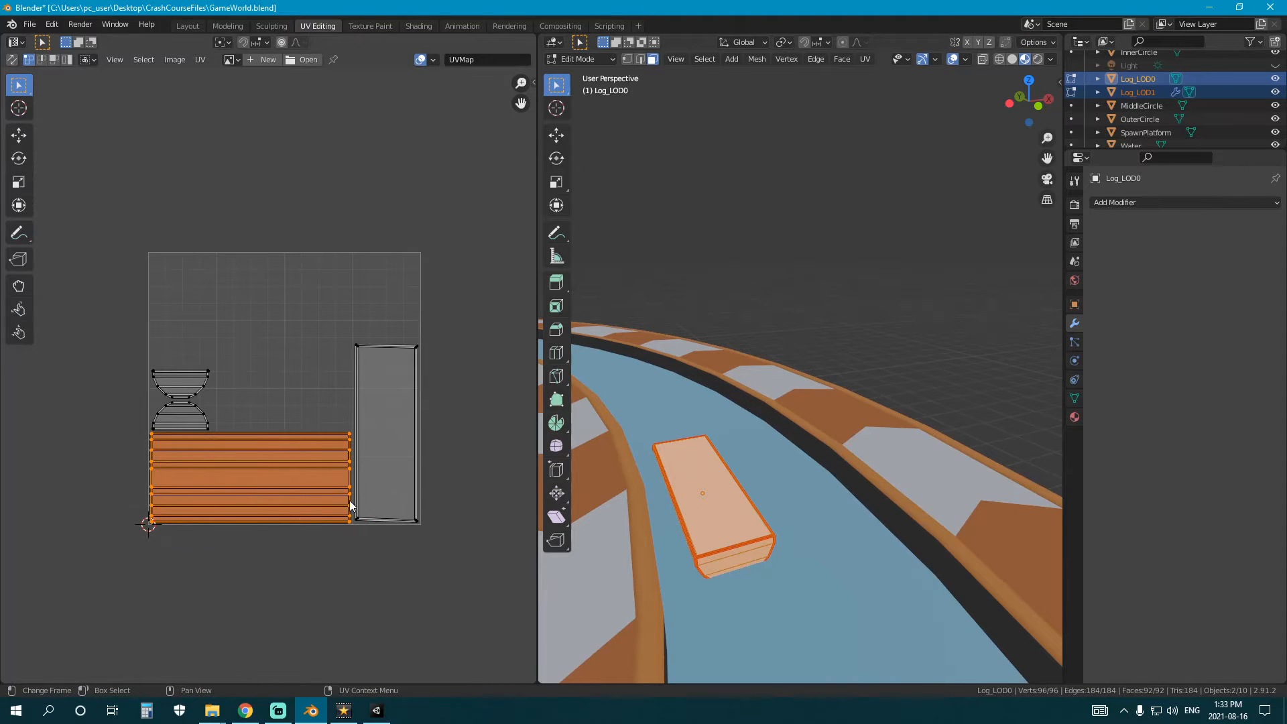
- Rotate the selected side UV islands by 90 degrees and place them beside the tall rectangular island
middle_click_drag(758, 519, 778, 495)
scroll(787, 519, "up", 6)
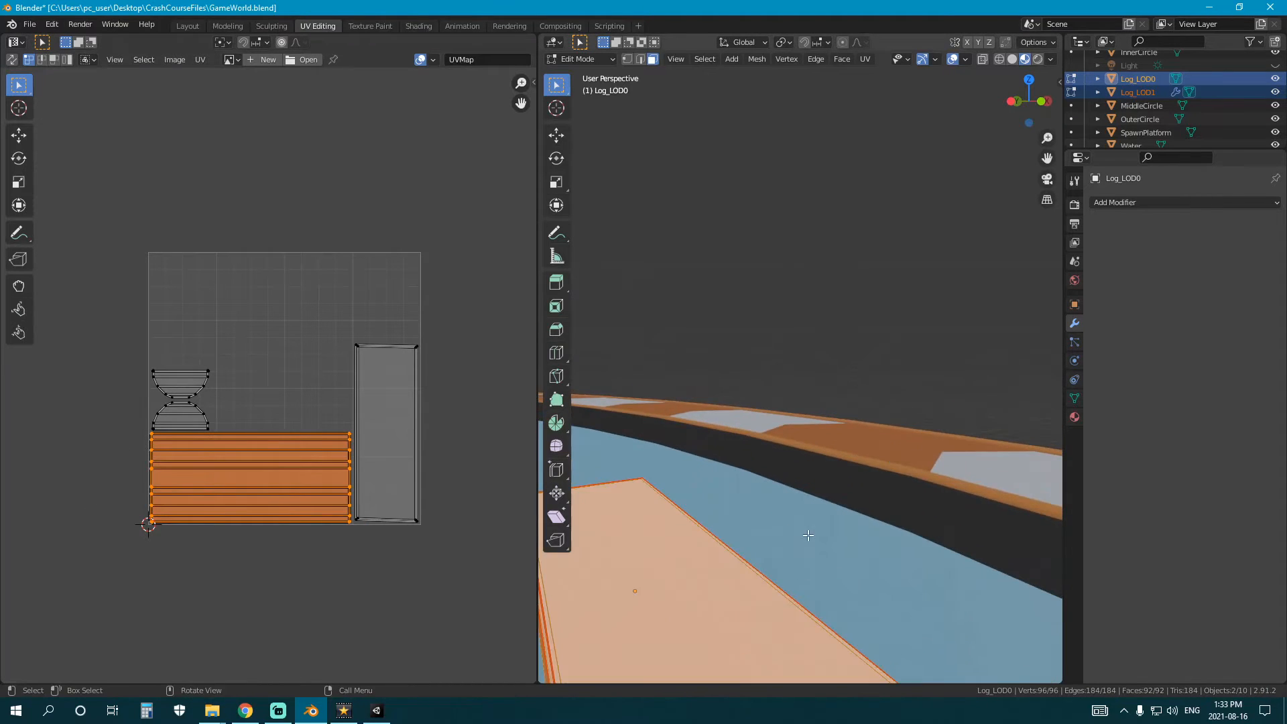
scroll(808, 535, "down", 5)
middle_click_drag(808, 535, 778, 536)
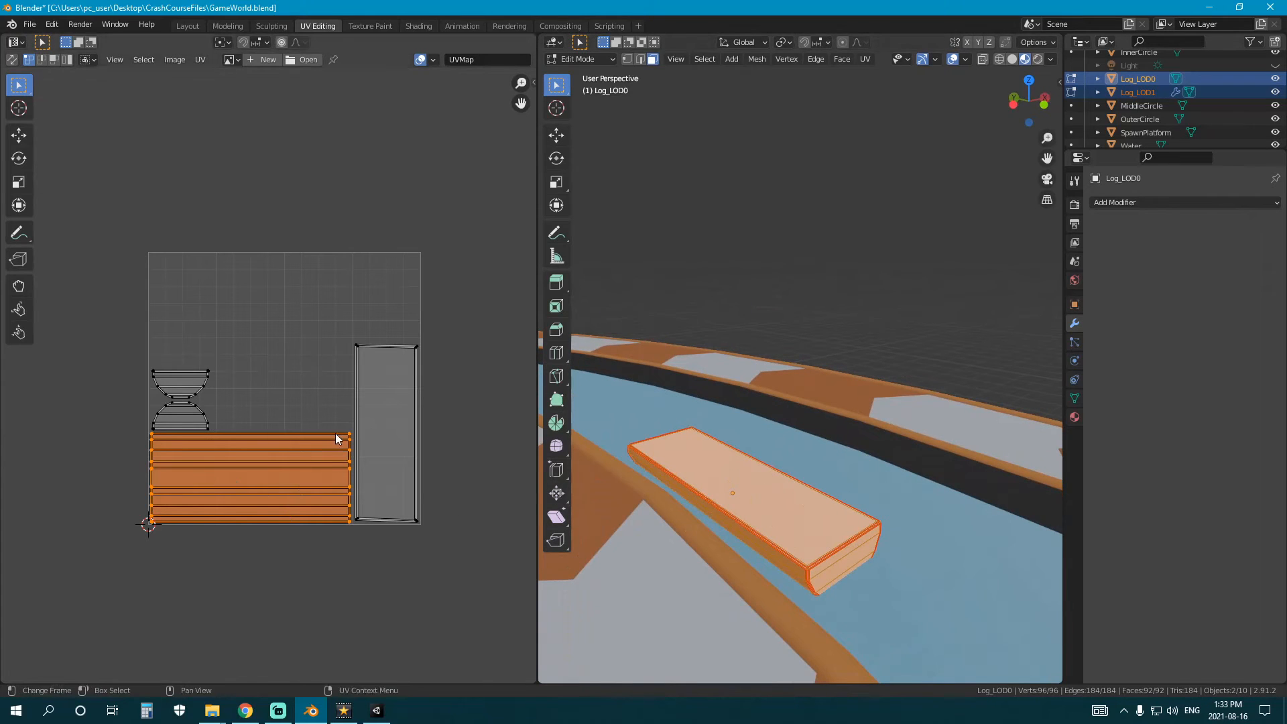
type("r90")
key("Return")
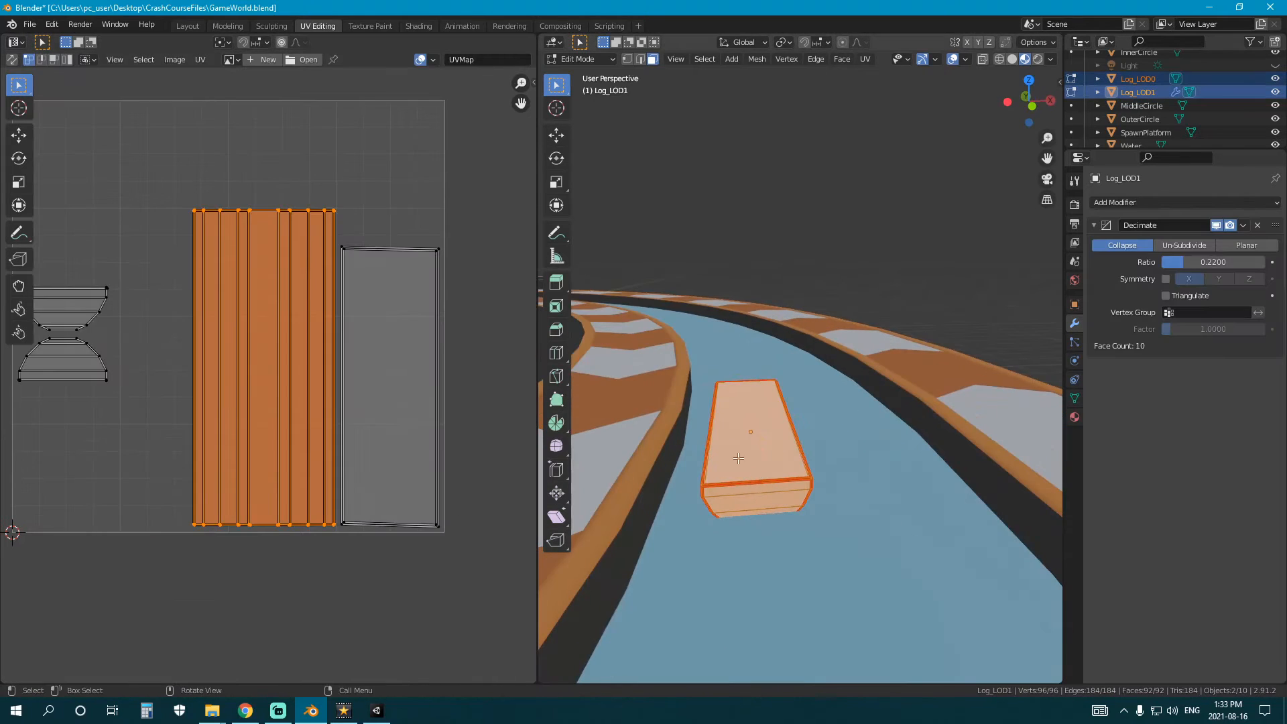
- Export only the selected Log_LOD0 and Log_LOD1 as FBX, overwriting LogAsset.fbx in the project's Models folder
key("Tab")
scroll(731, 429, "down", 3)
middle_click_drag(729, 419, 777, 411)
left_click(885, 301)
left_click(814, 420)
left_click(814, 420, "shift")
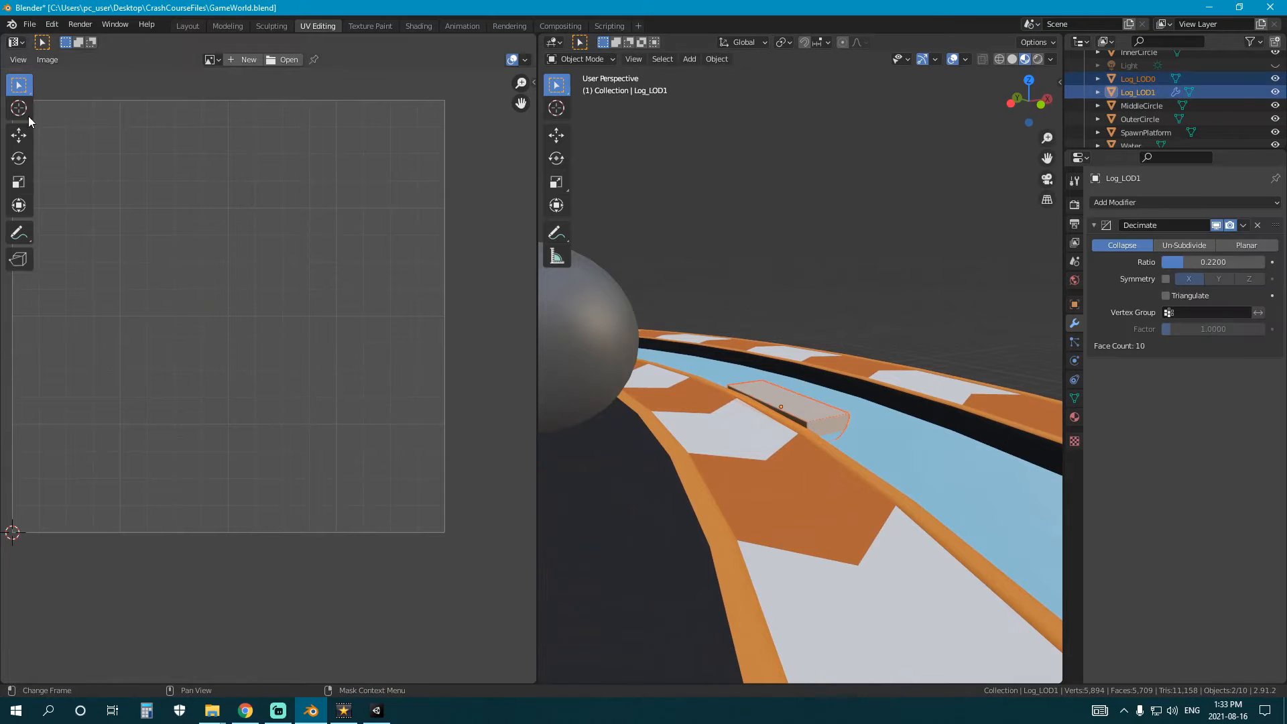
left_click(30, 24)
mouse_move(81, 218)
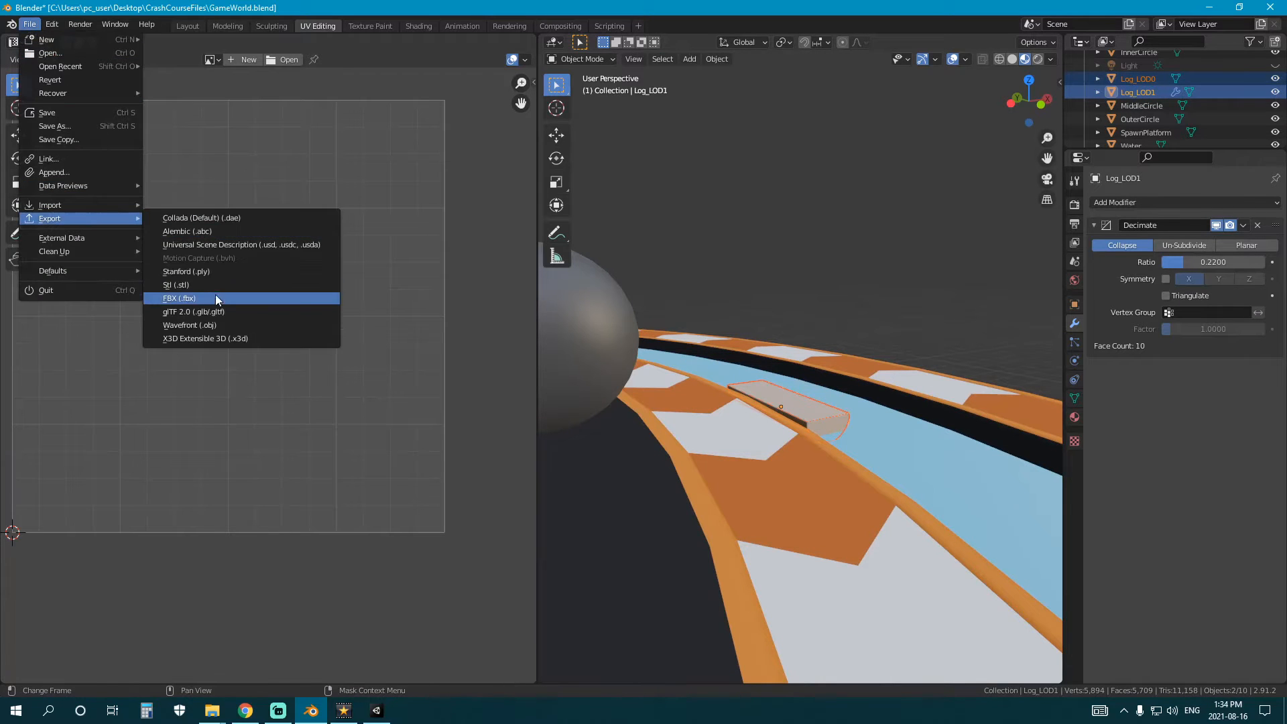
left_click(215, 297)
left_click(786, 349)
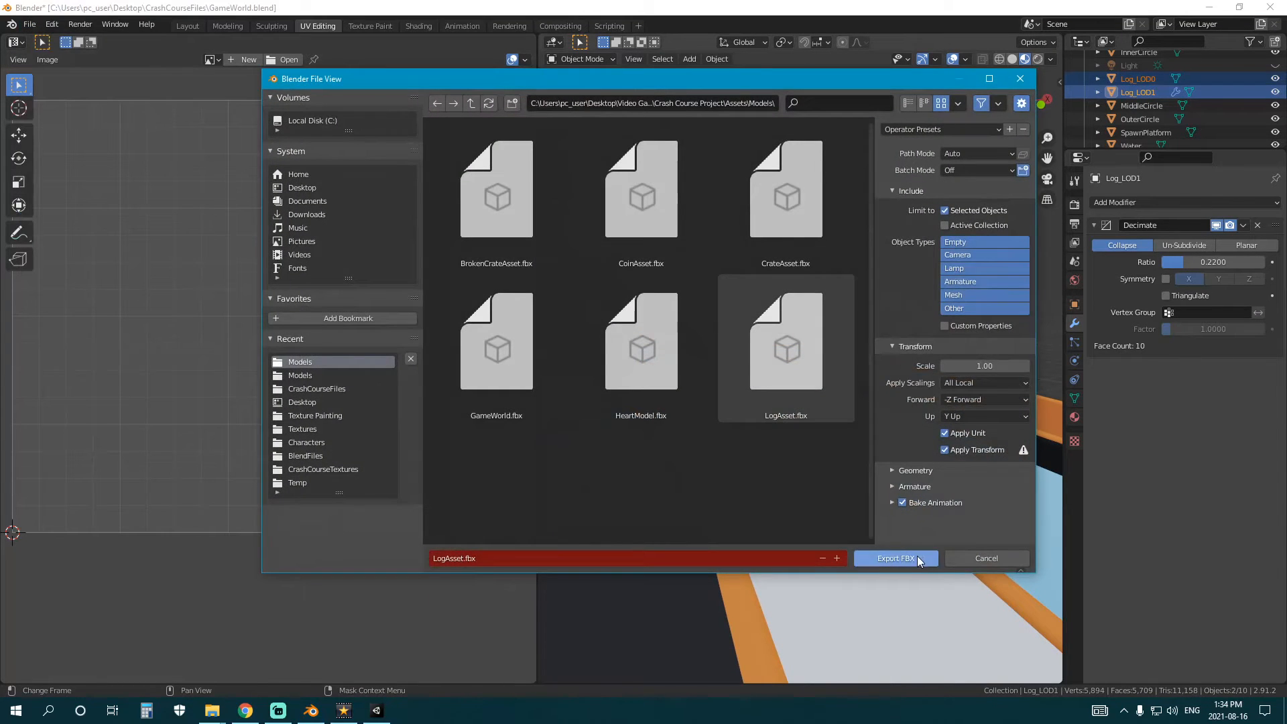
left_click(896, 558)
- Switch to Unity and inspect the re-exported log's textures from near and far
left_click(376, 710)
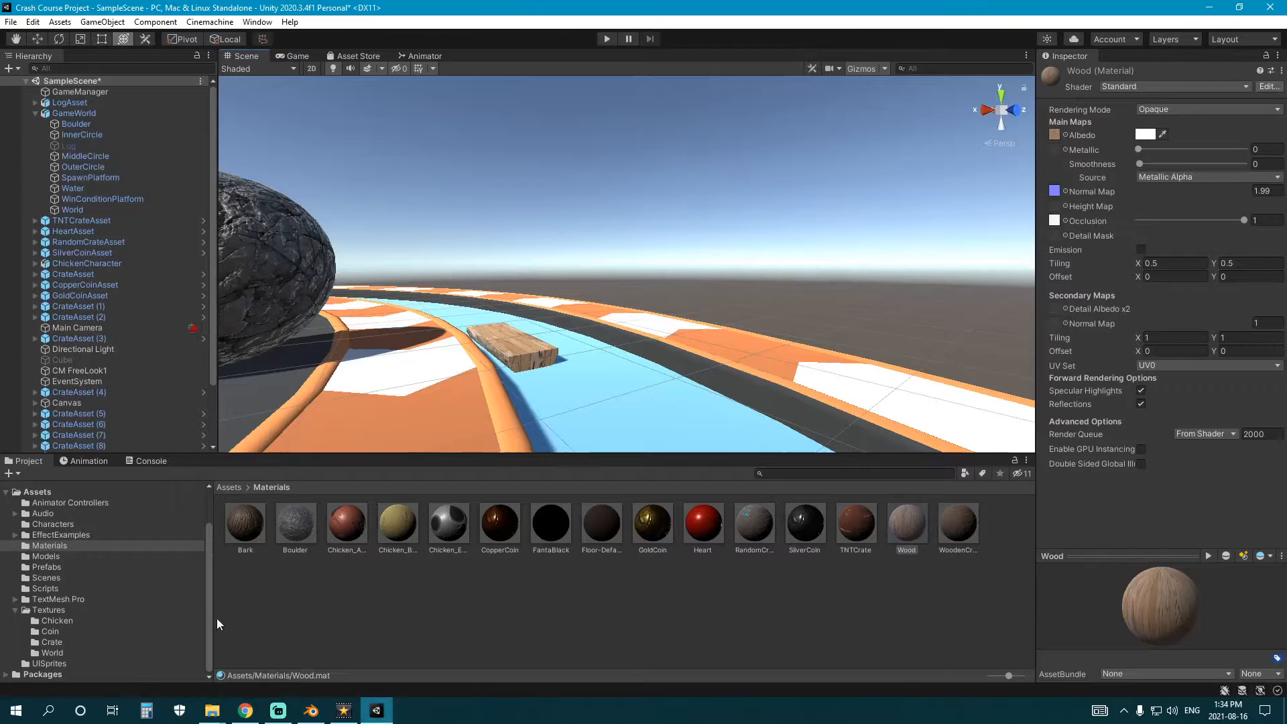
middle_click_drag(547, 360, 613, 360)
scroll(555, 358, "up", 4)
scroll(430, 386, "down", 3)
scroll(612, 360, "down", 4)
mouse_move(654, 360)
right_mouse_down()
mouse_move(612, 359)
mouse_move(642, 343)
right_mouse_up()
scroll(664, 325, "down", 4)
middle_click_drag(602, 333, 289, 340)
scroll(569, 351, "up", 5)
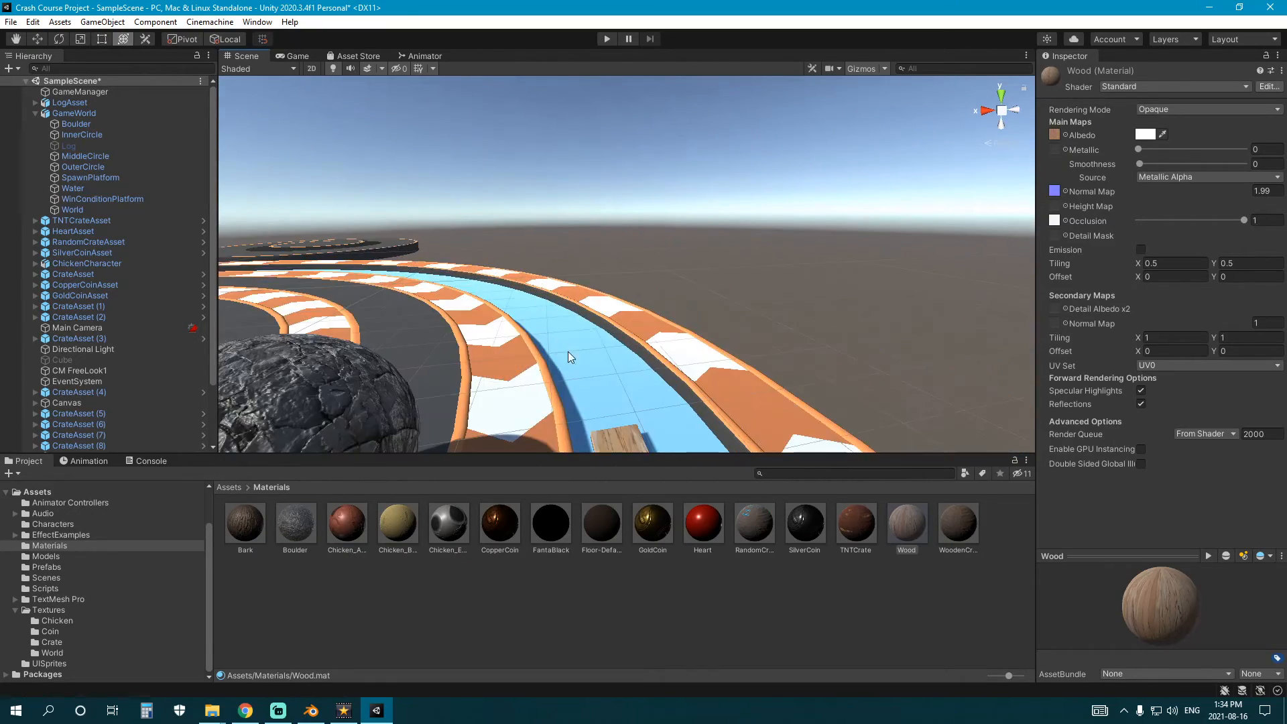
middle_click_drag(571, 423, 567, 336)
- Select LogAsset and set its LOD Group's culled threshold to 6%
left_click(567, 337)
scroll(638, 382, "down", 2)
right_click_drag(638, 383, 523, 371)
scroll(831, 235, "down", 7)
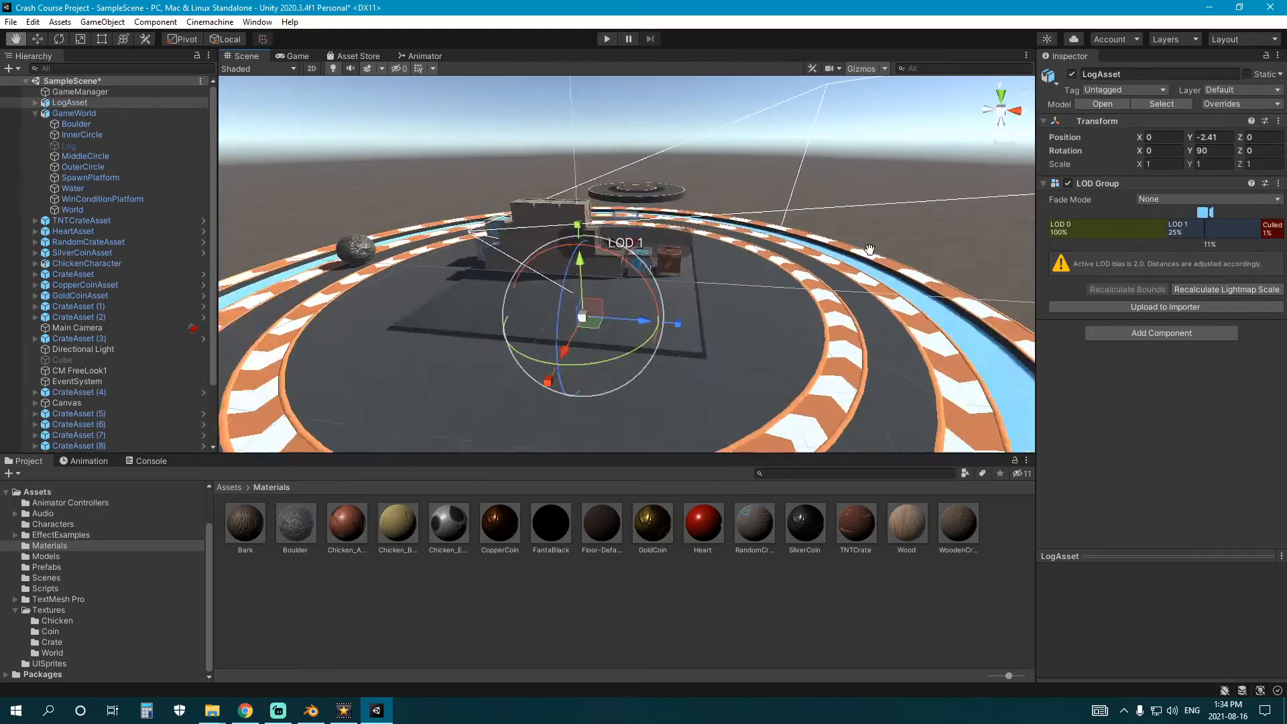
right_click_drag(790, 234, 801, 227)
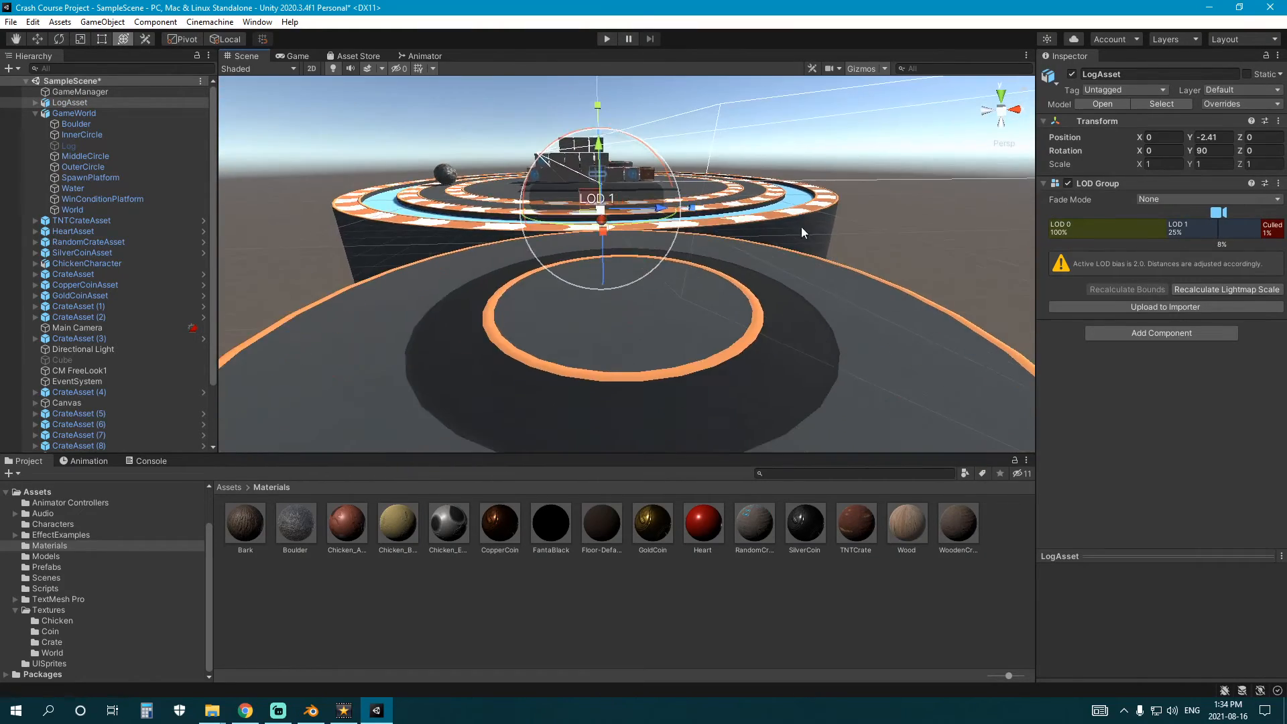
scroll(801, 227, "down", 5)
middle_click_drag(759, 193, 753, 216)
scroll(754, 215, "up", 4)
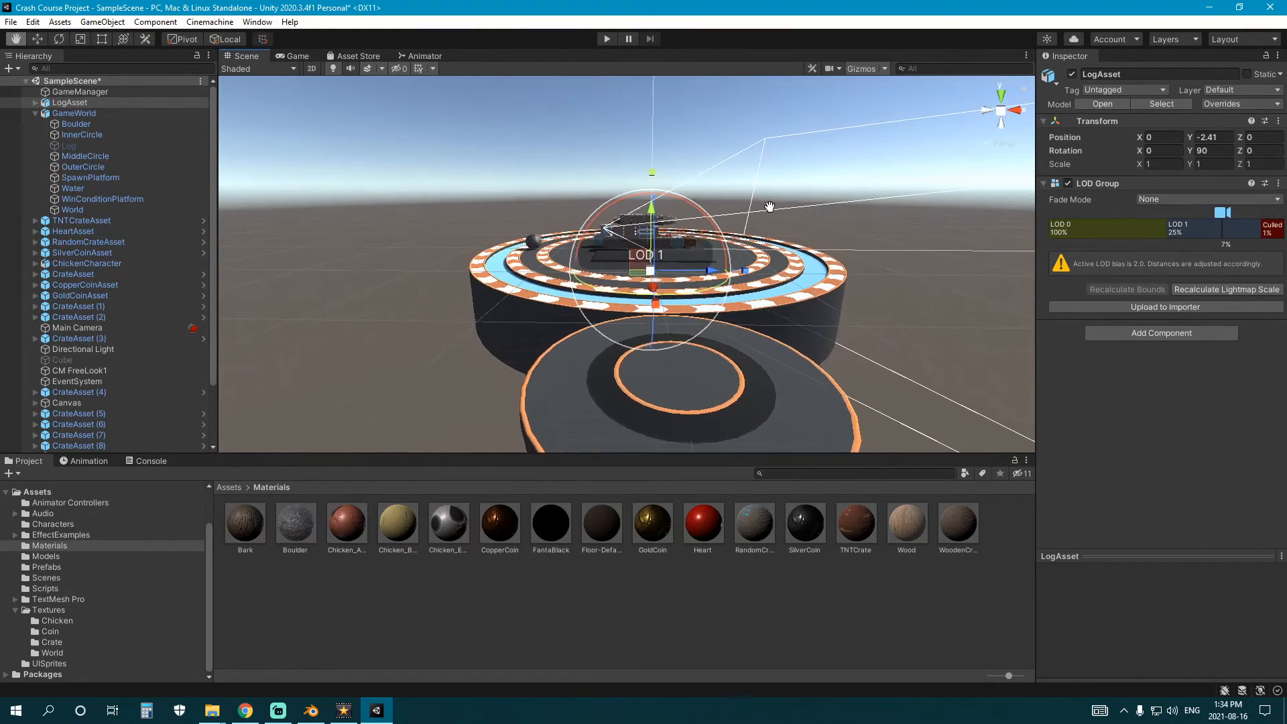
left_click_drag(1255, 226, 1227, 229)
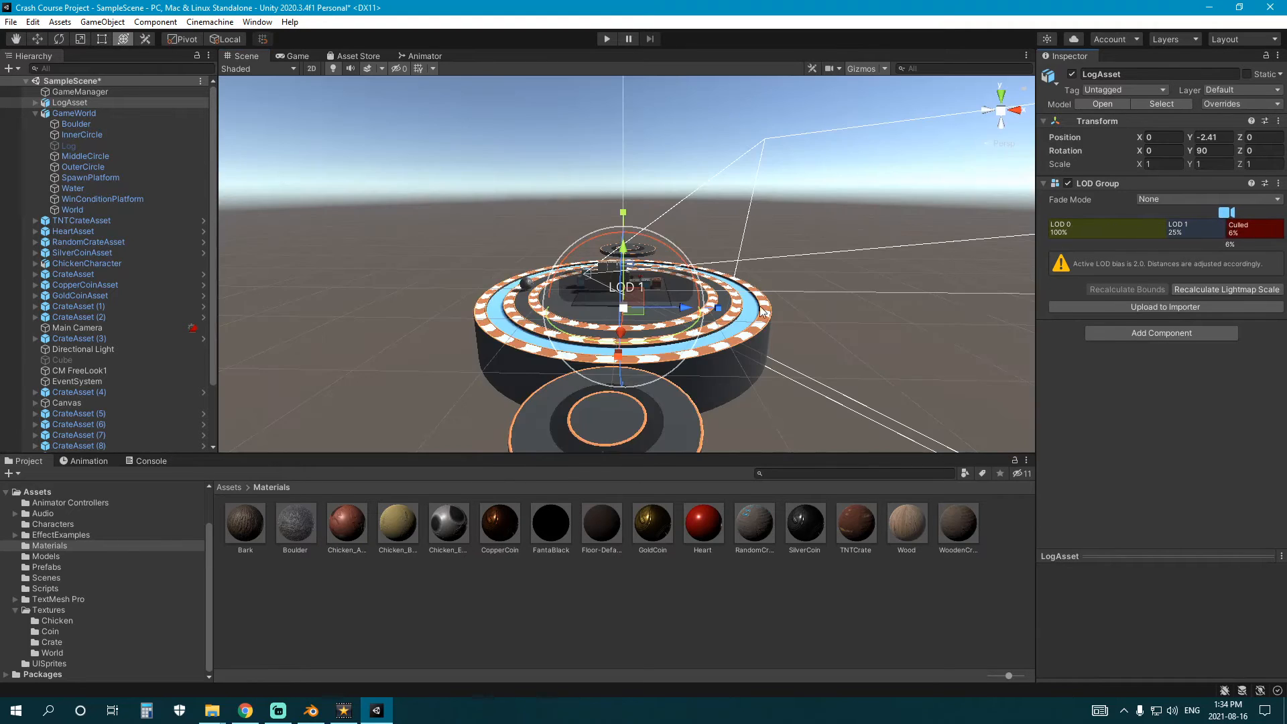
- Deselect the log and examine the surrounding track and crate stack from several viewpoints
middle_click_drag(741, 289, 752, 268)
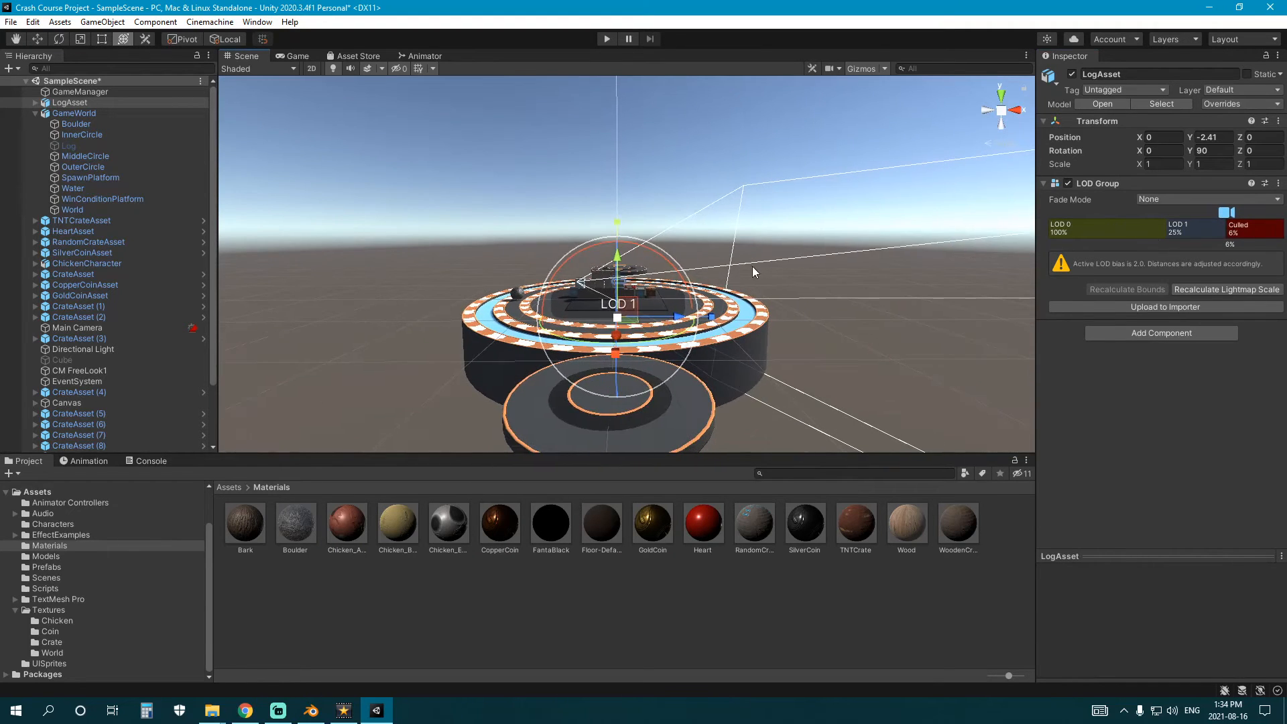
left_click(826, 593)
right_click_drag(821, 375, 476, 332)
middle_click_drag(557, 351, 385, 344)
right_click_drag(697, 344, 709, 376)
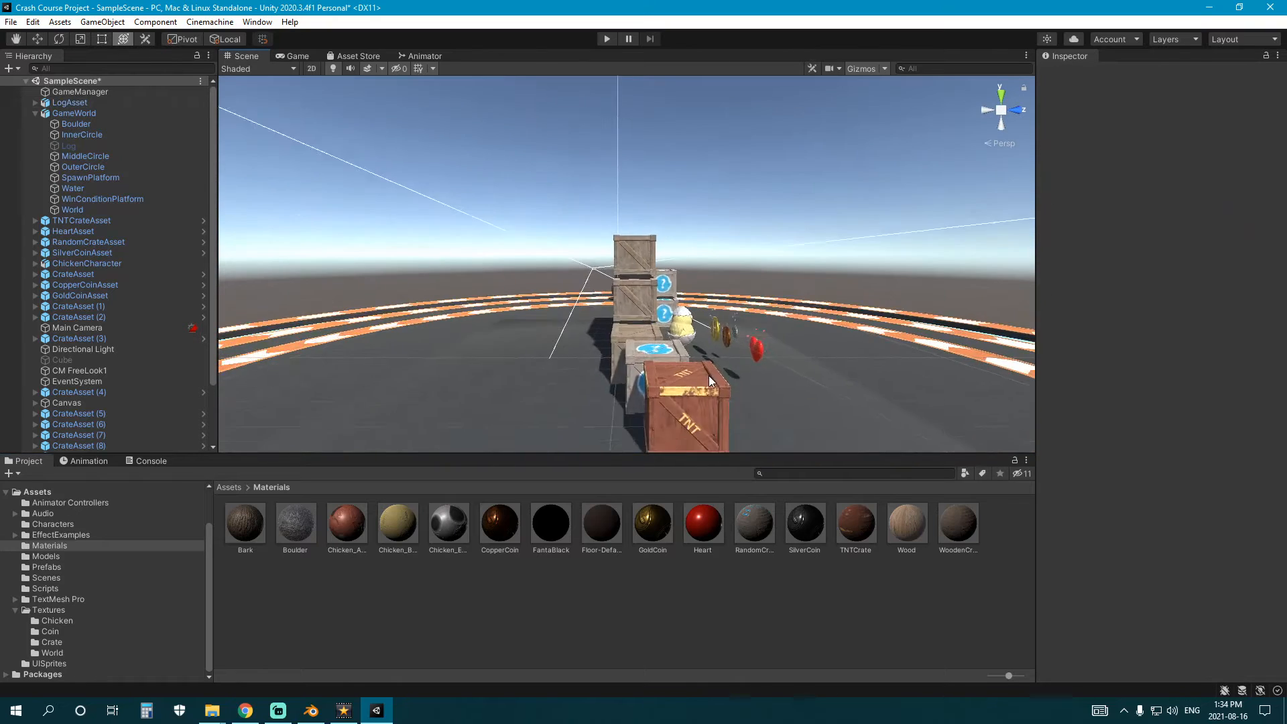
middle_click_drag(709, 375, 578, 380)
right_click_drag(617, 355, 626, 389)
scroll(659, 380, "up", 6)
middle_click_drag(659, 379, 637, 360)
- Select LogAsset and check its switch between LOD 0 and LOD 1 at different camera distances
left_click(578, 331)
left_click_drag(578, 332, 744, 328, "alt")
middle_click_drag(744, 327, 646, 322)
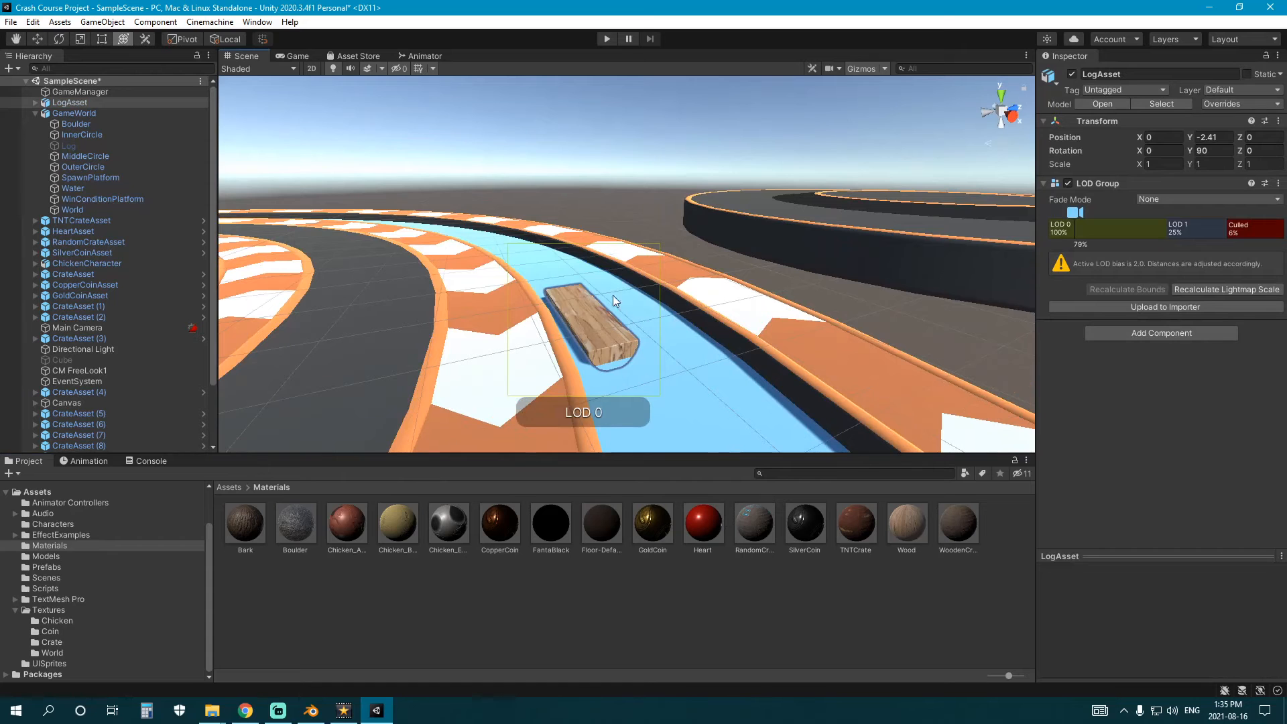
scroll(777, 260, "down", 10)
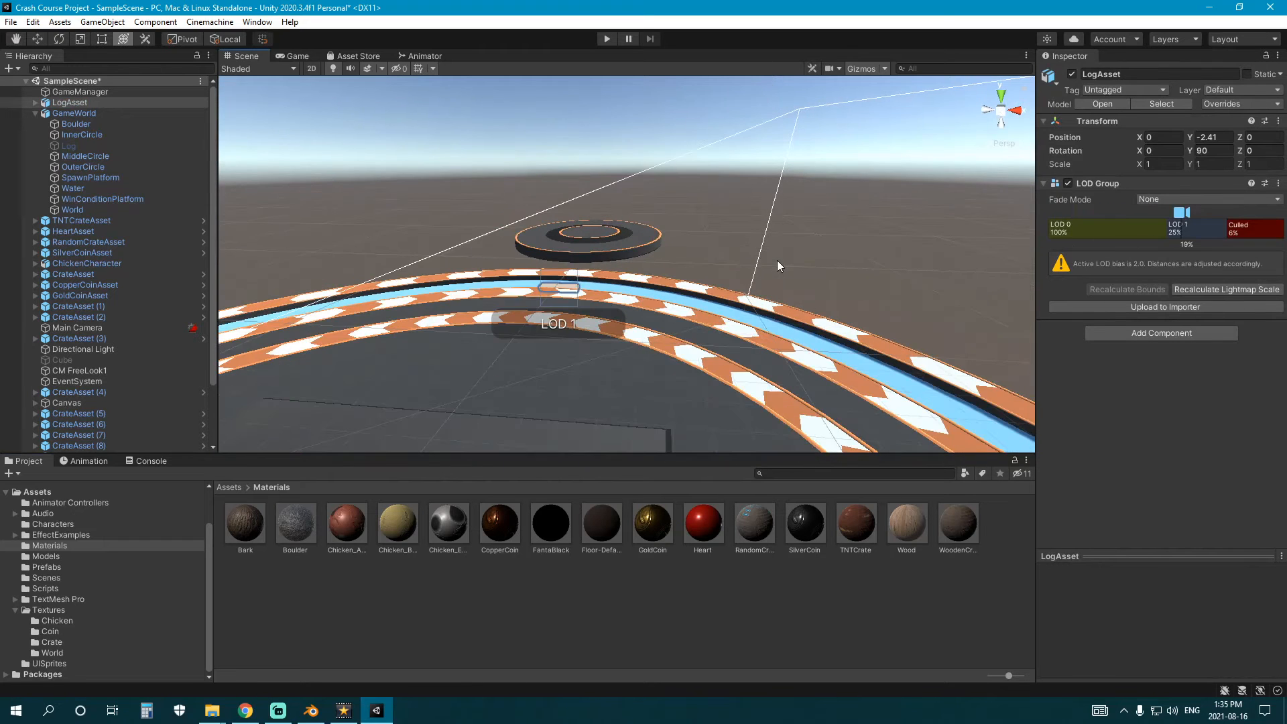
scroll(793, 263, "up", 8)
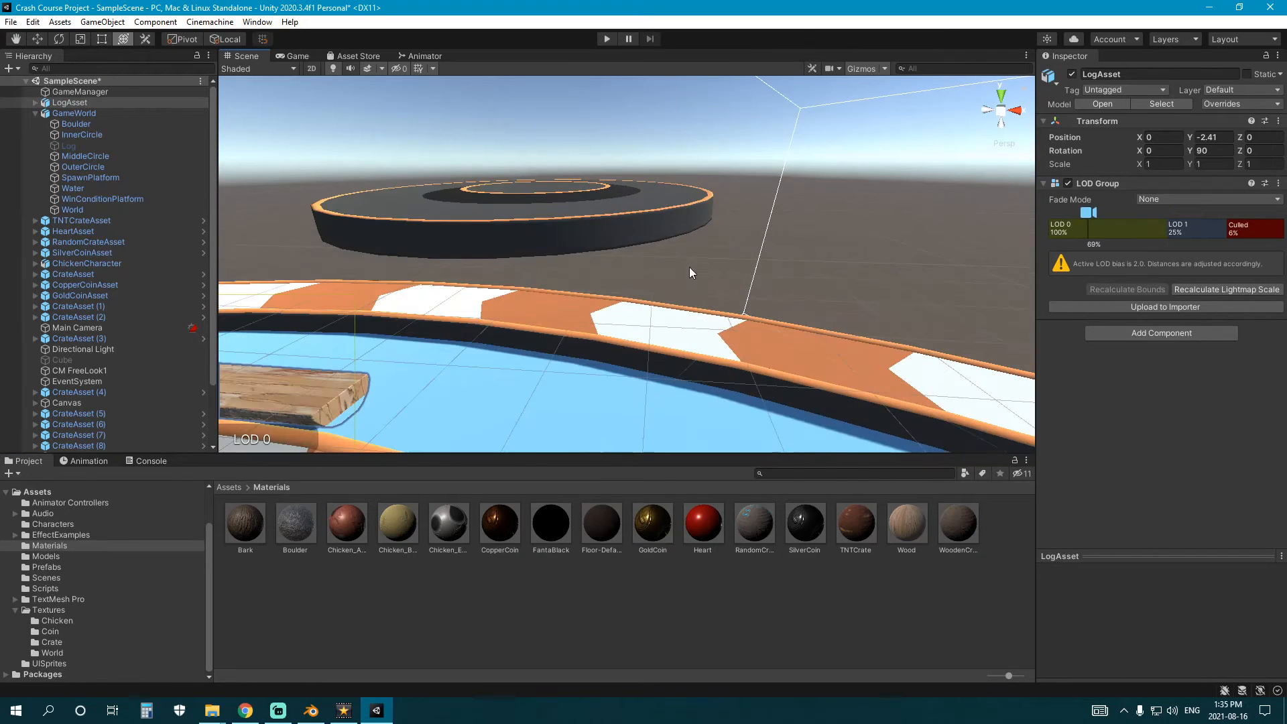
- Assign the Wood material to Element 0 and the Bark material to Element 1 of Log_LOD1
left_click(35, 103)
left_click(128, 124)
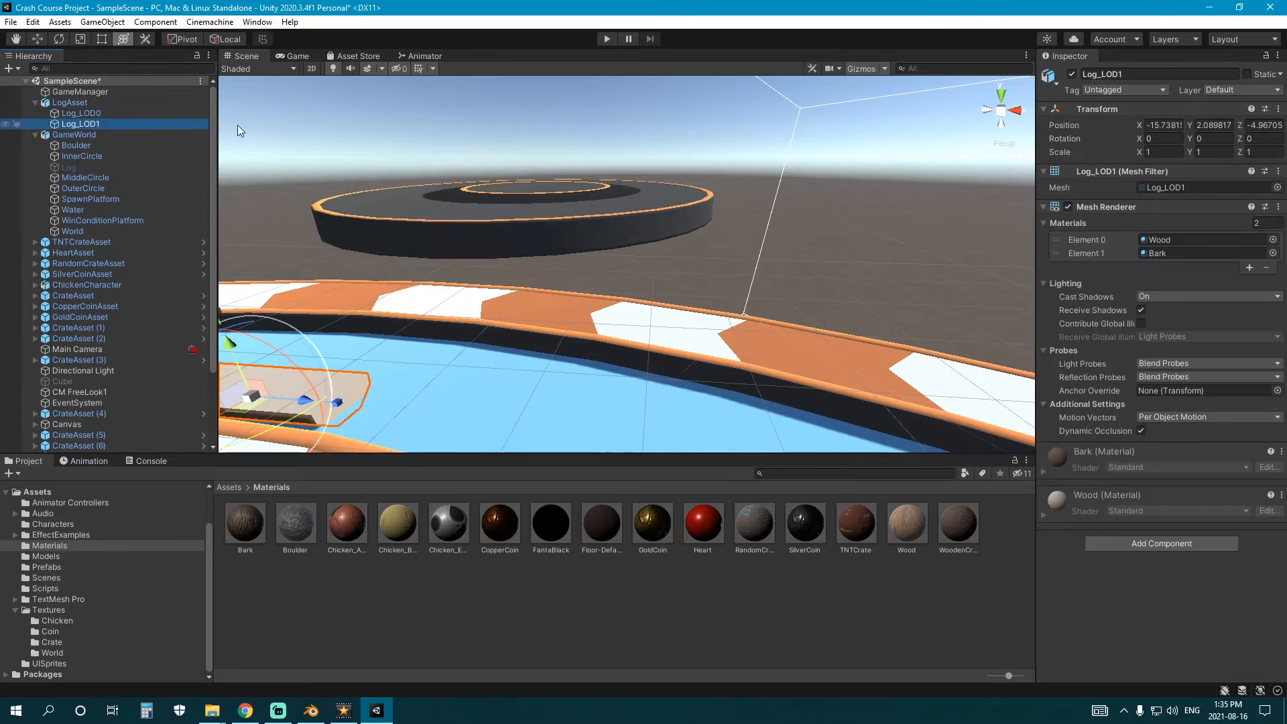
scroll(386, 337, "up", 3)
middle_click_drag(385, 338, 397, 326)
key("f")
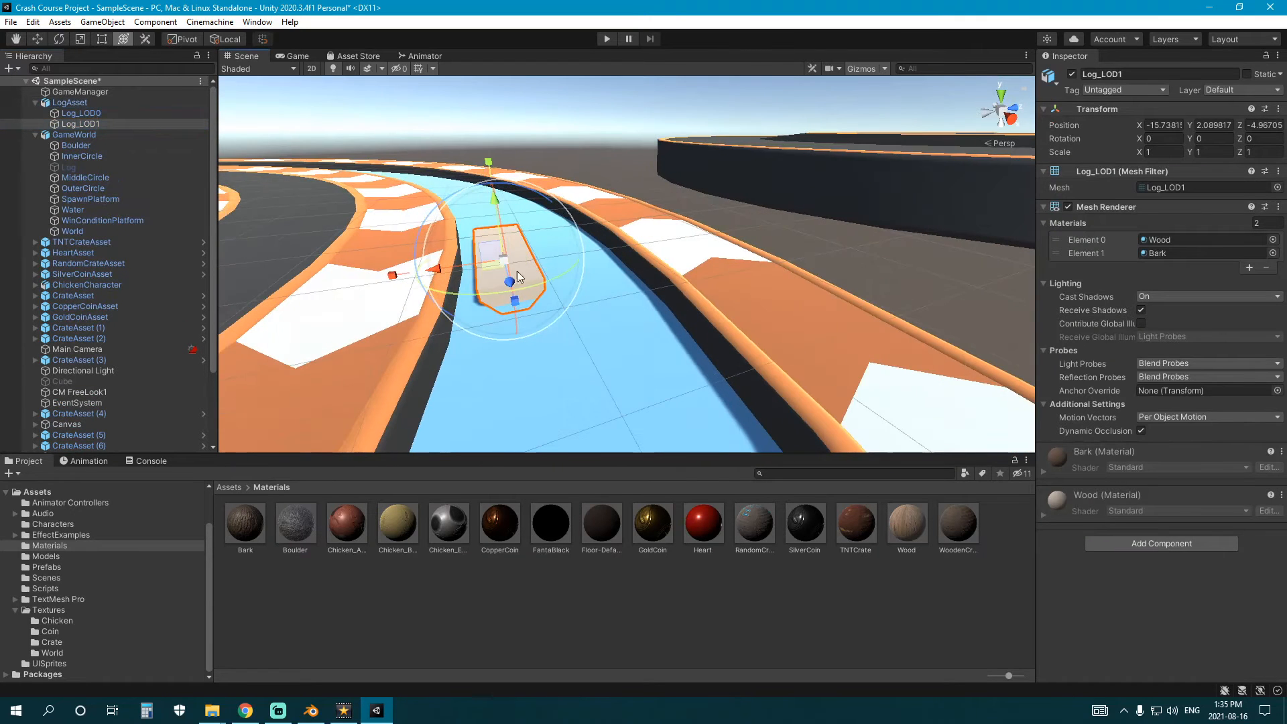
left_click_drag(902, 536, 1159, 241)
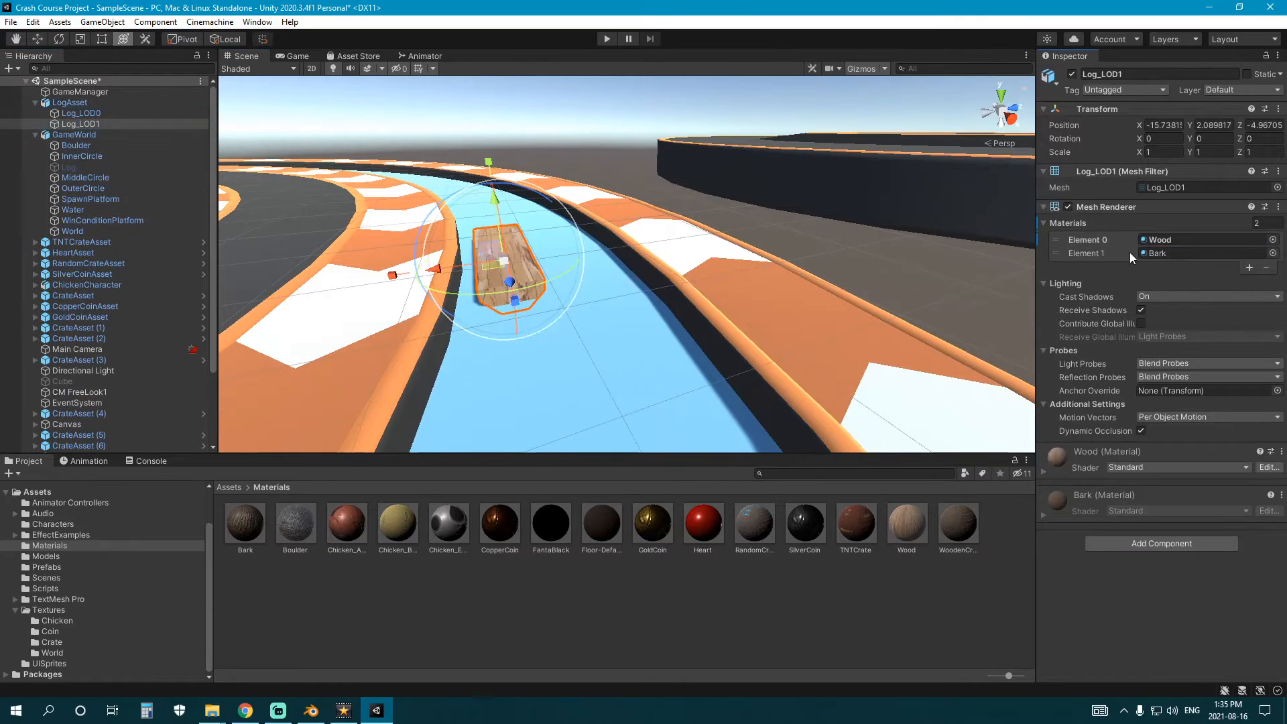
left_click_drag(256, 529, 1188, 251)
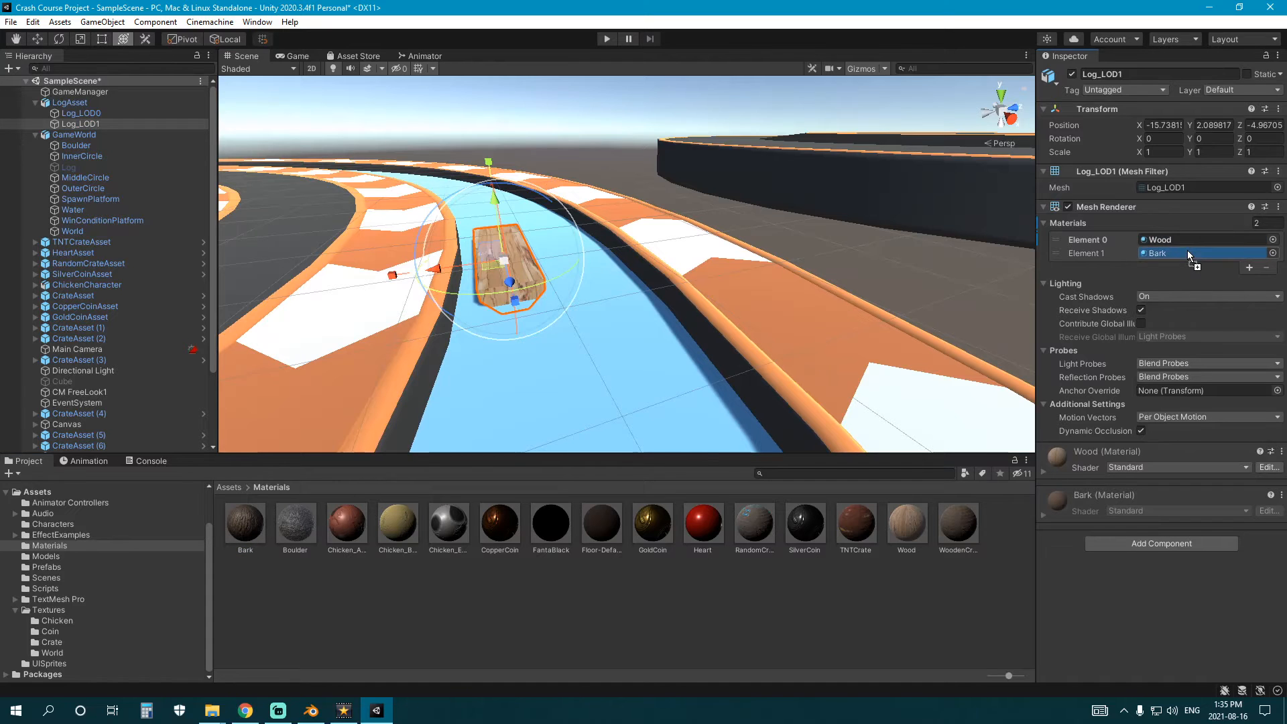
left_click(646, 578)
- Check the log up close, collapse LogAsset's children in the scene hierarchy, and save the scene
left_click_drag(583, 251, 510, 262, "alt")
left_click(87, 114)
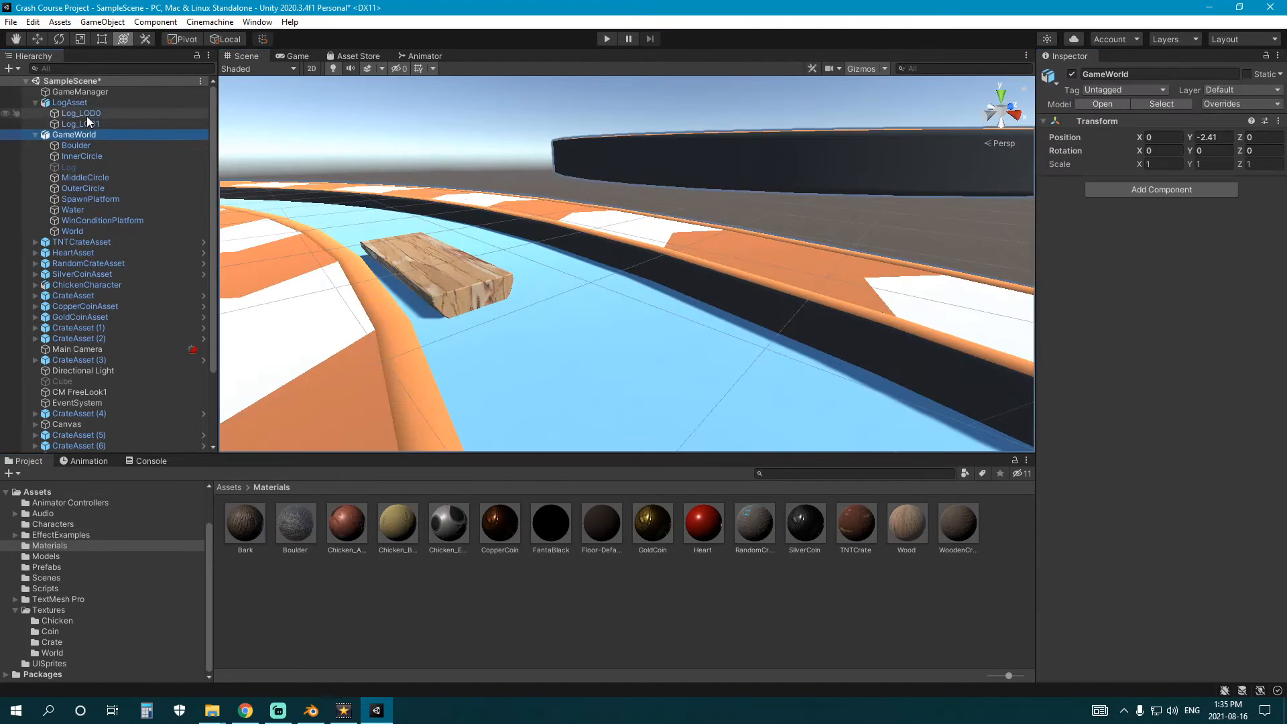
left_click(36, 102)
left_click(572, 614)
right_click_drag(445, 288, 509, 270)
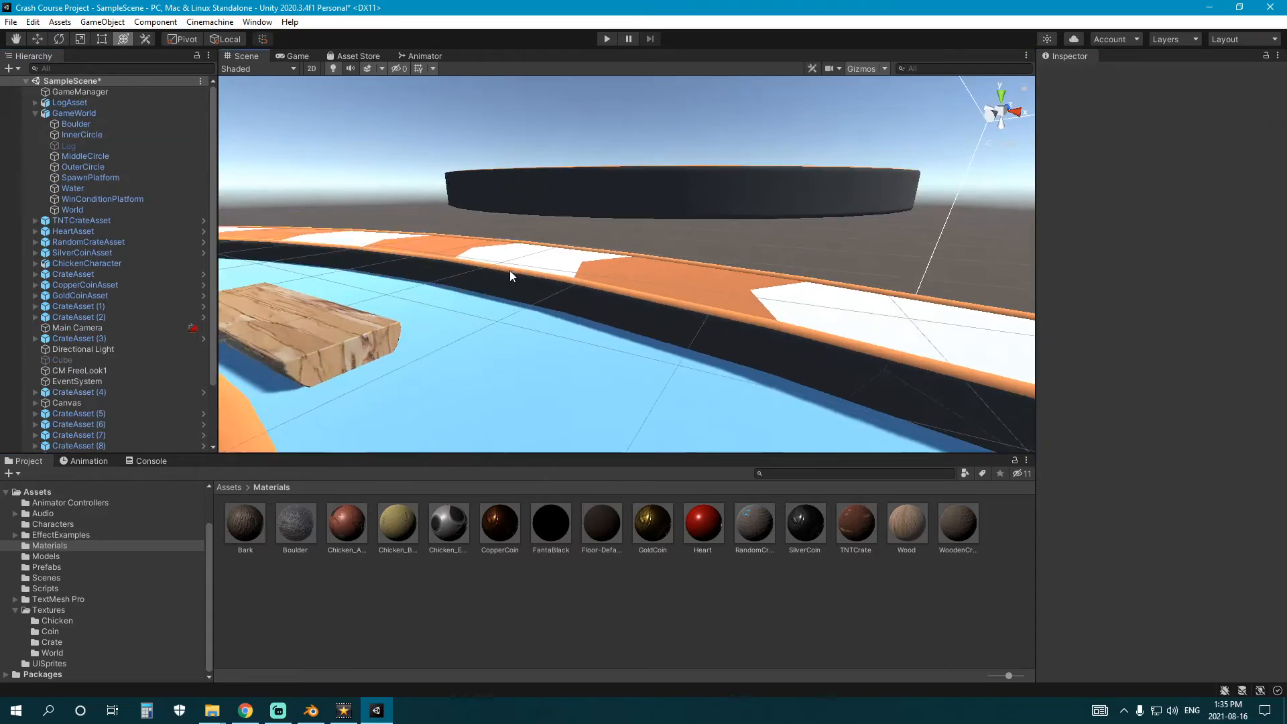
scroll(517, 280, "down", 8)
key("ctrl+s")
- Survey the whole game world, including the track rings, crates, boulder and log, from several angles
left_click_drag(712, 348, 611, 329, "alt")
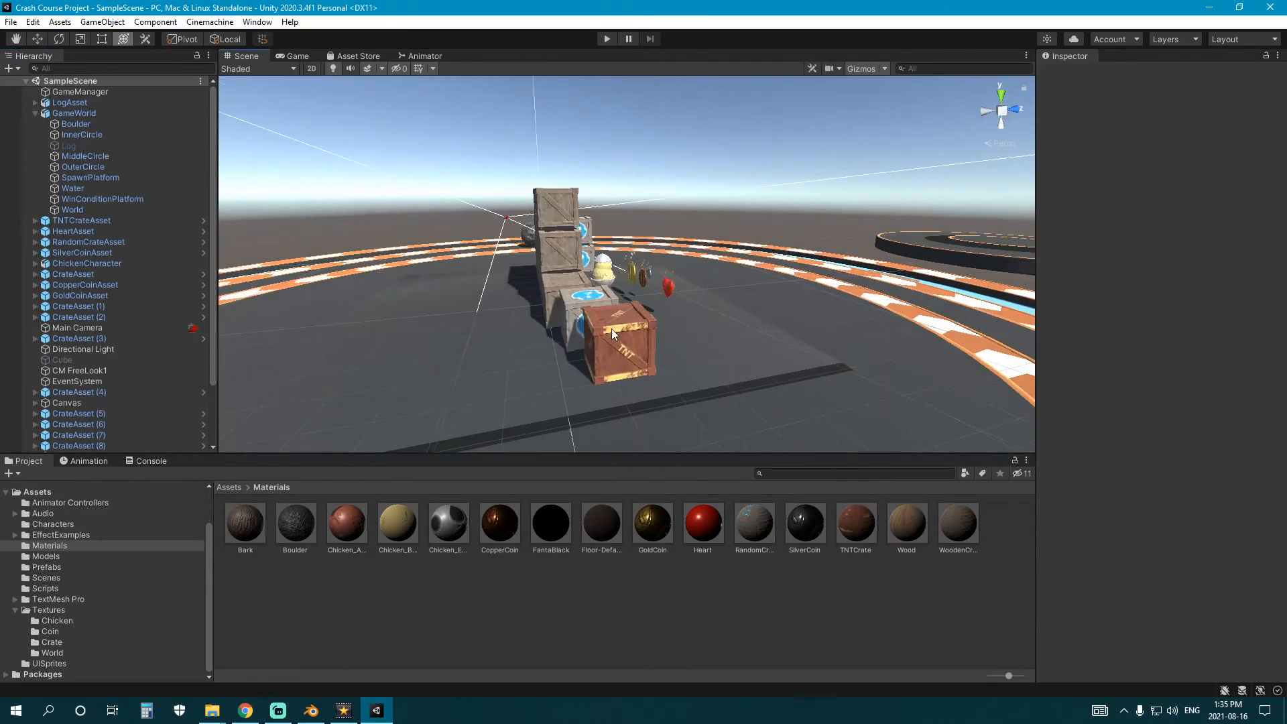
middle_click_drag(612, 329, 423, 295)
scroll(496, 281, "down", 4)
left_click_drag(560, 264, 523, 303, "alt")
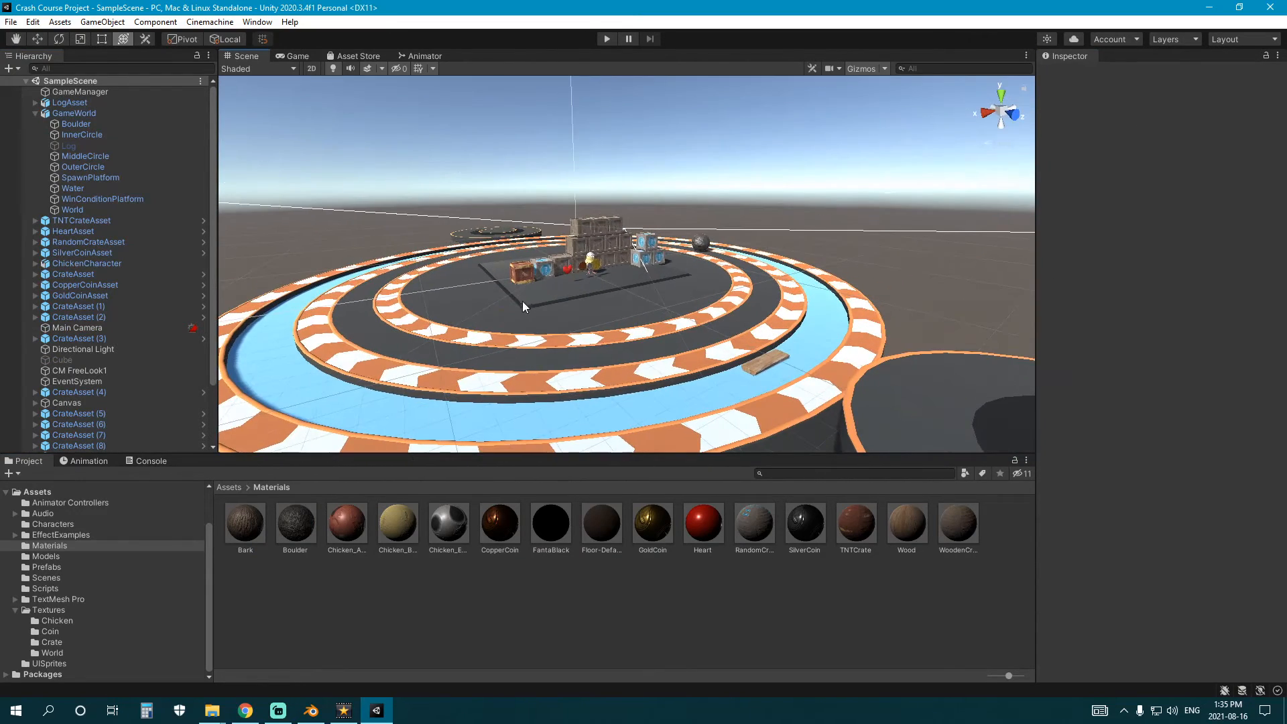
right_click_drag(510, 355, 670, 335)
middle_click_drag(670, 335, 932, 318)
right_click_drag(932, 319, 604, 362)
- Create a folder named World inside the Materials folder and open it
left_click(367, 591)
right_click(366, 590)
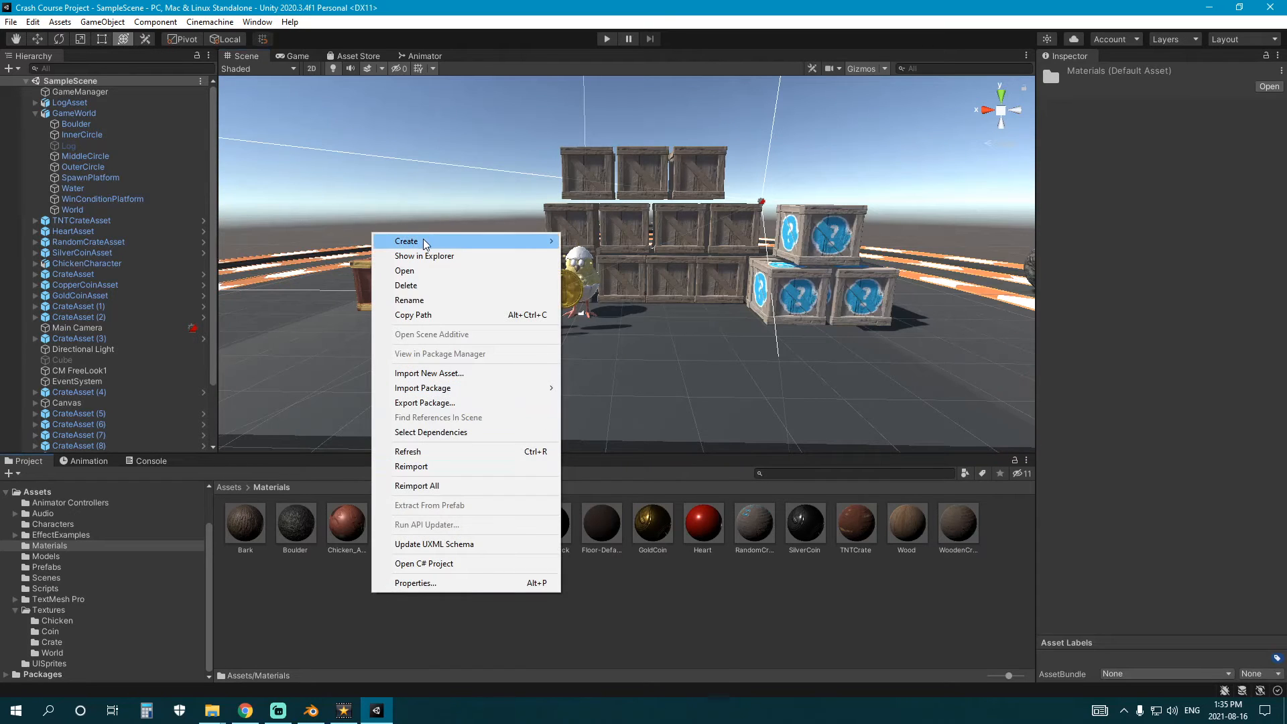
mouse_move(424, 241)
left_click(627, 151)
type("W")
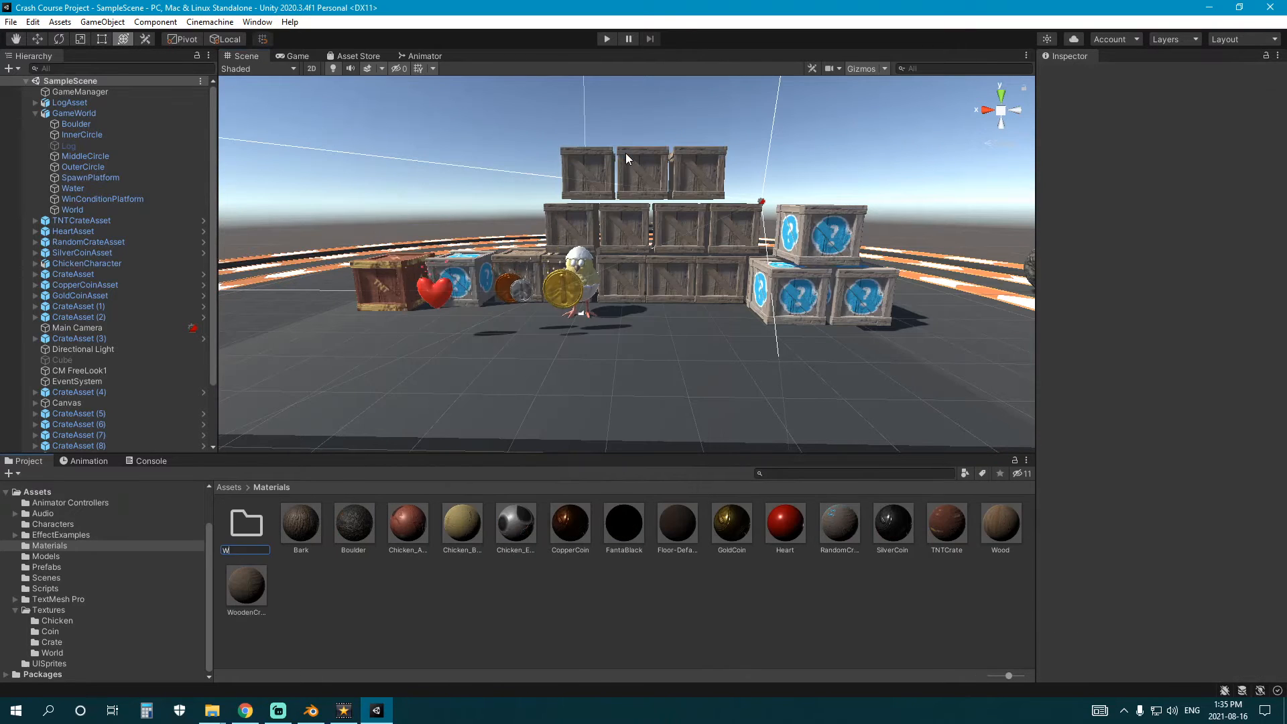
type("orld")
key("Return")
double_click(243, 525)
- Create a material named FlatBlack in the World folder and start creating another asset beside it
right_click(345, 583)
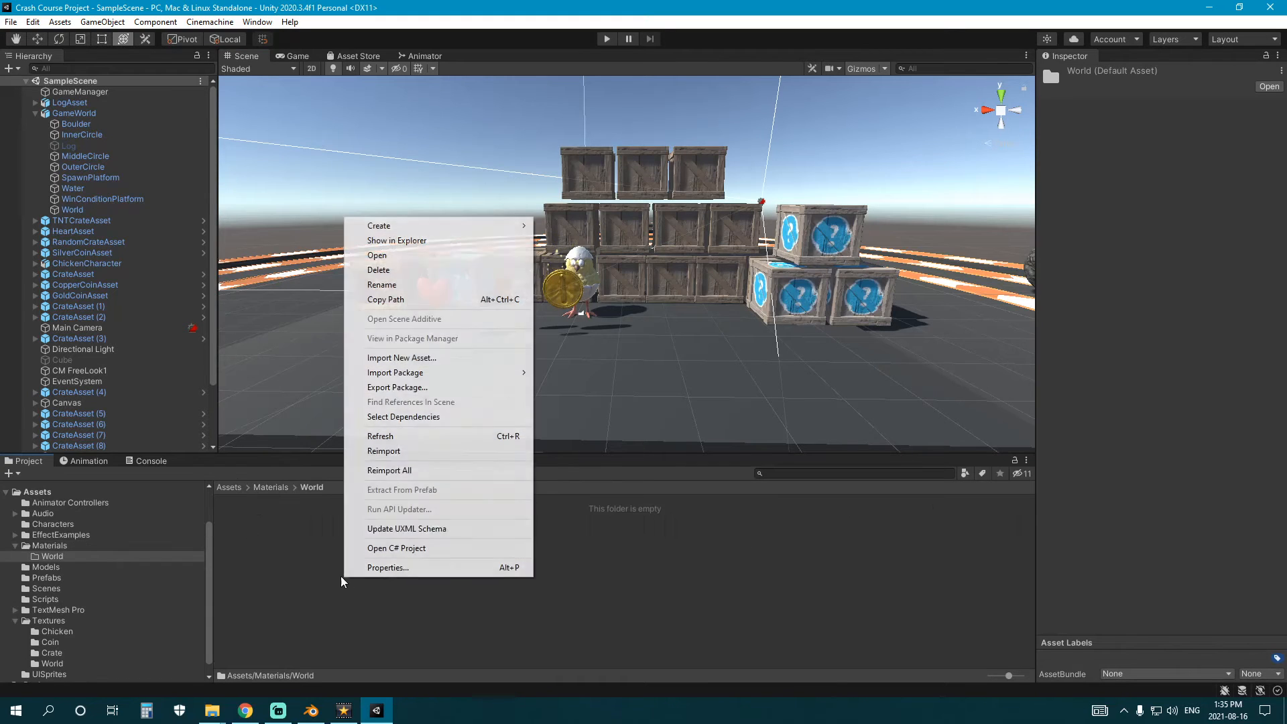
mouse_move(402, 225)
left_click(574, 410)
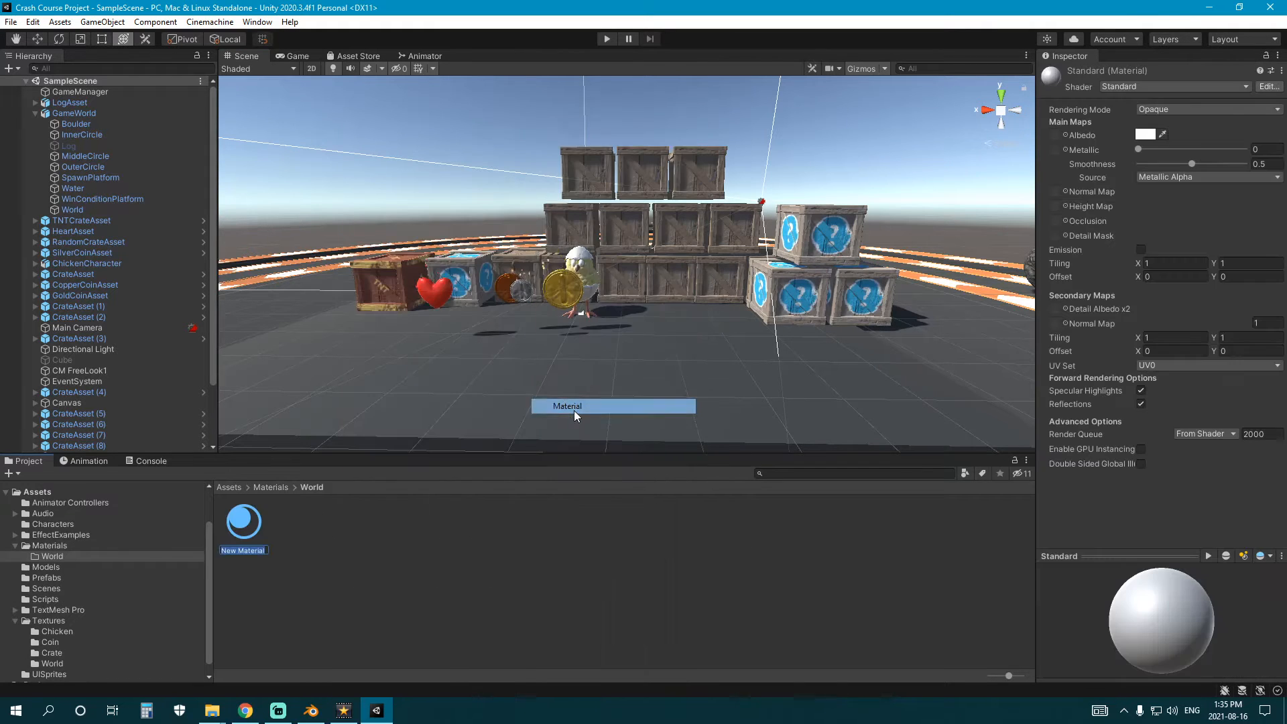
type("FlatBlack")
key("Return")
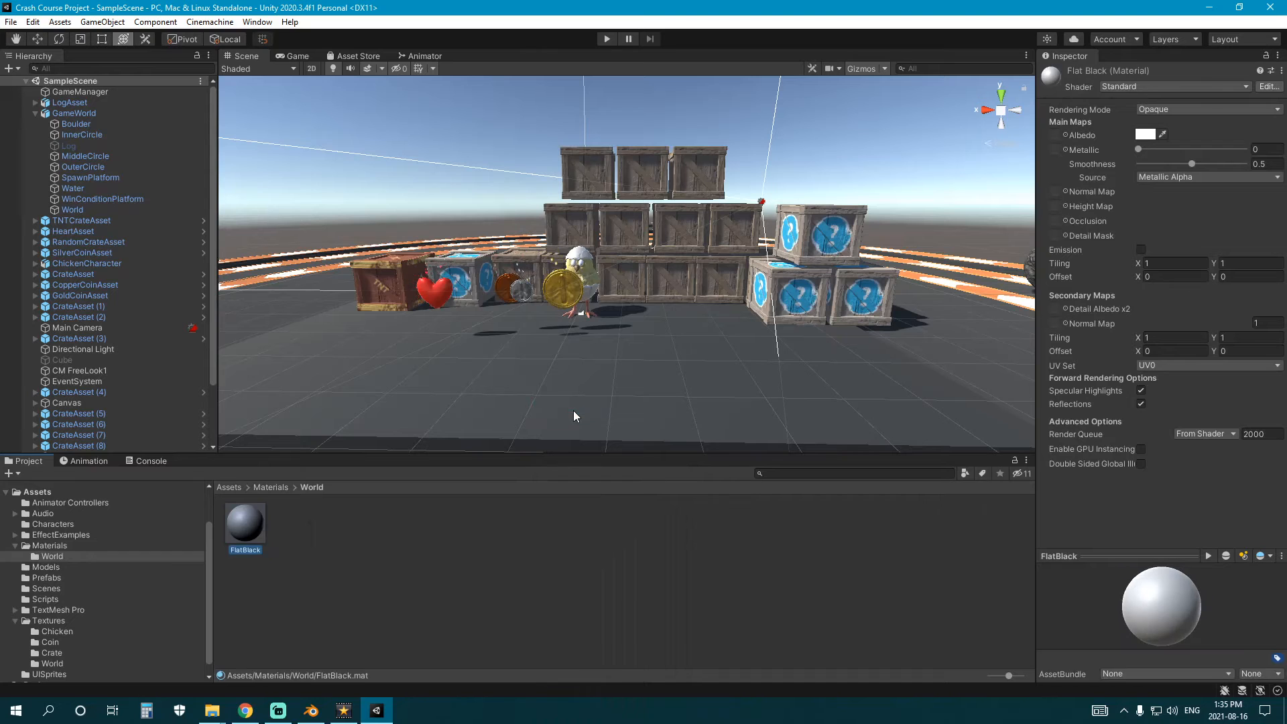
right_click(332, 606)
mouse_move(441, 255)
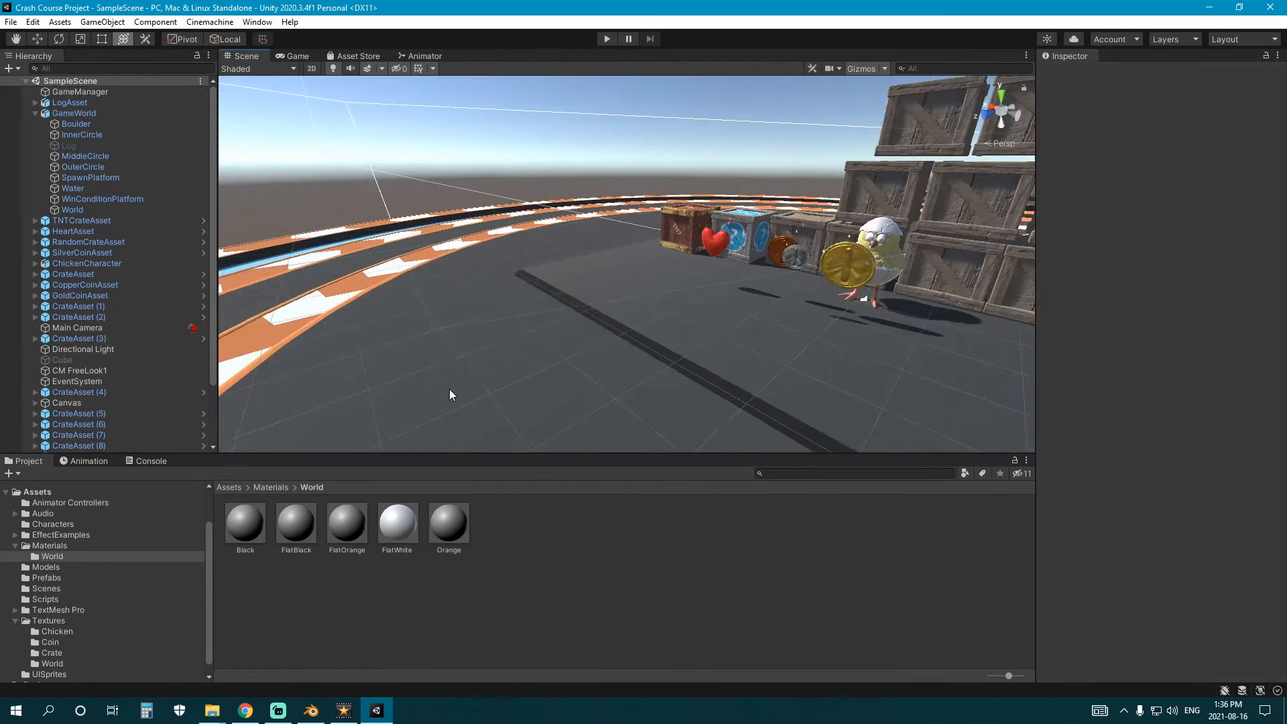
- Apply the FlatWhite material to the white arrows of the middle track ring
scroll(450, 394, "down", 4)
middle_click_drag(452, 395, 590, 342)
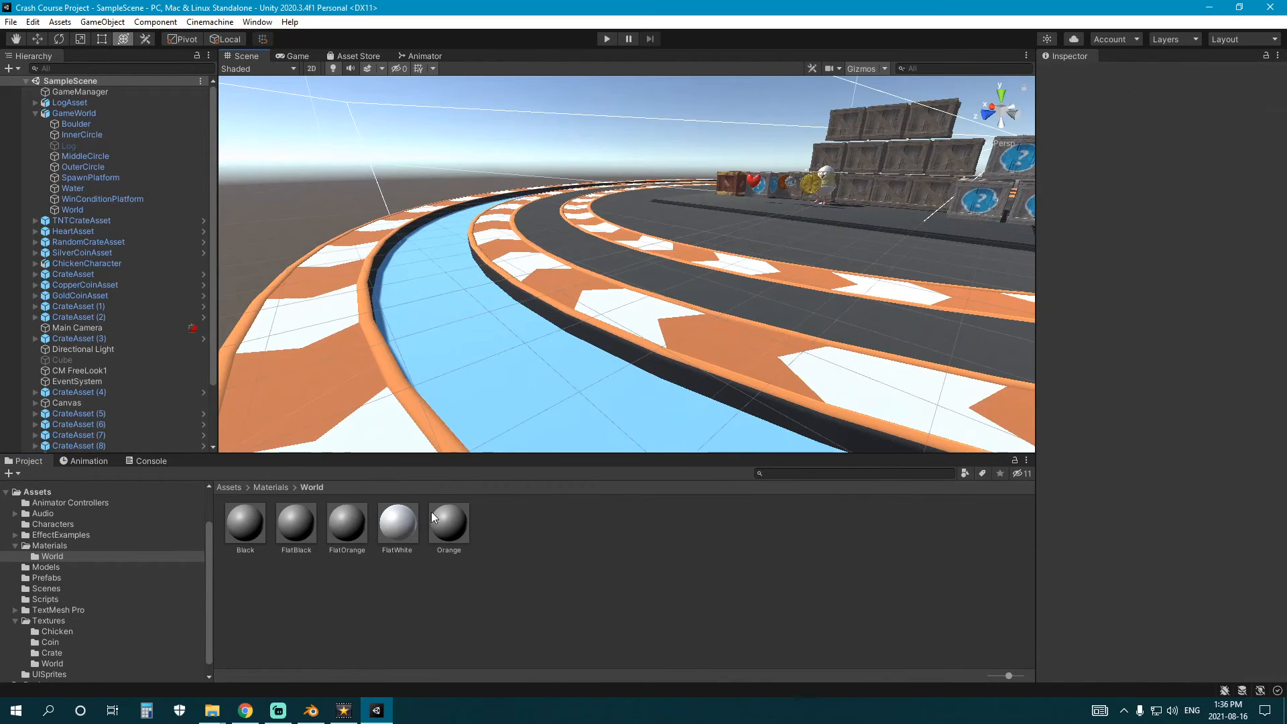
left_click_drag(403, 522, 610, 322)
- Set the smoothness of the FlatWhite, FlatOrange and FlatBlack materials to 0 in one edit
left_click(418, 515)
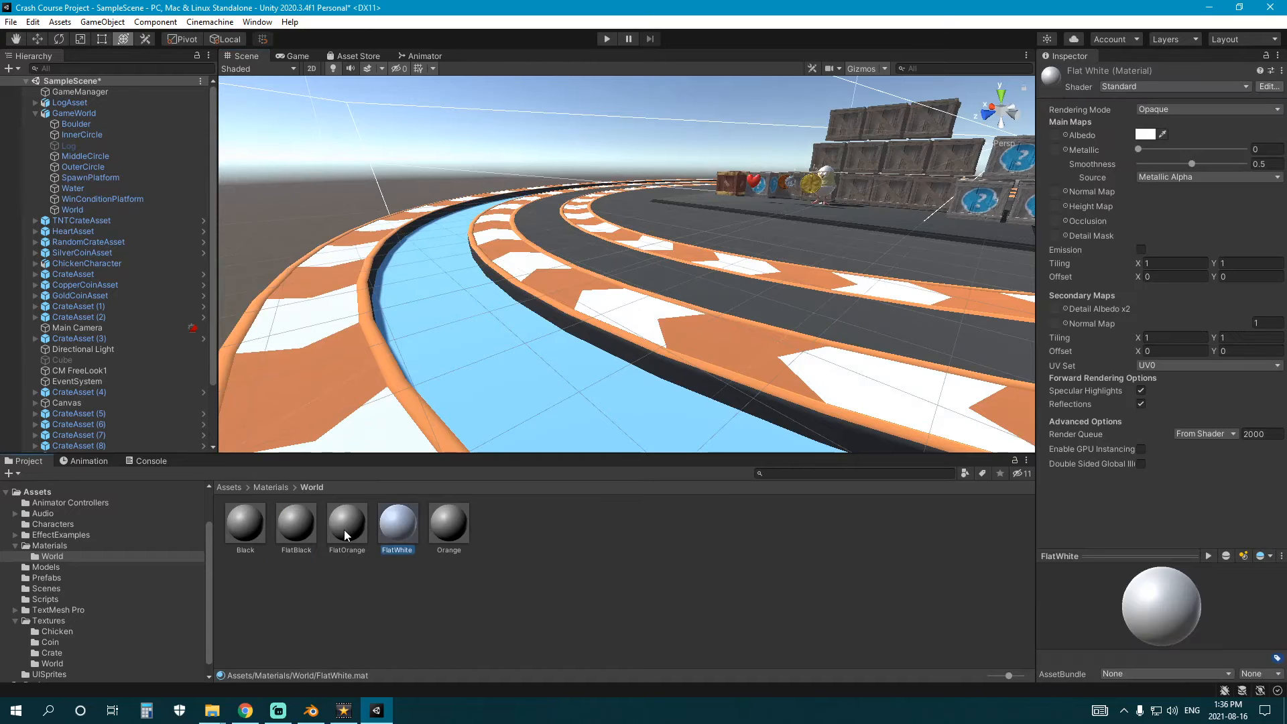
left_click(344, 529, "ctrl")
left_click(307, 531, "ctrl")
left_click_drag(1191, 165, 1044, 189)
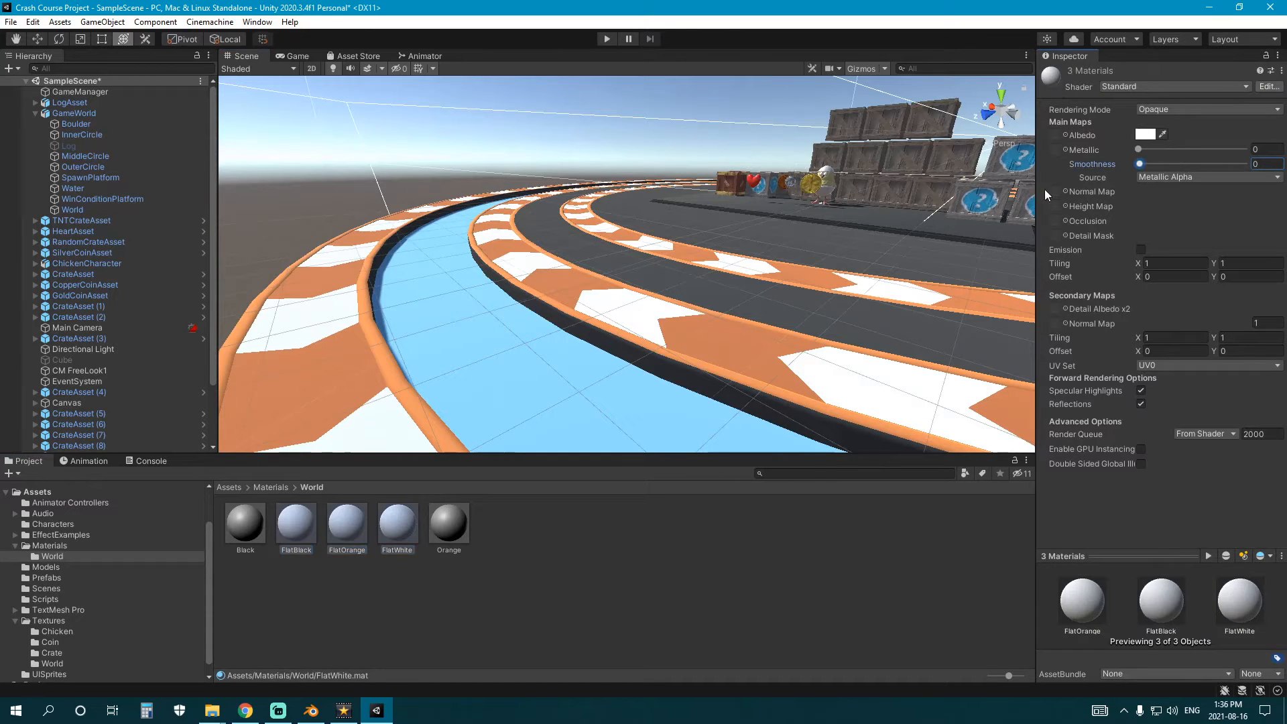
left_click(642, 511)
- Set FlatOrange's albedo to the orange sampled from the track rings and make it more saturated
scroll(554, 301, "down", 4)
middle_click_drag(554, 302, 545, 352)
left_click(357, 552)
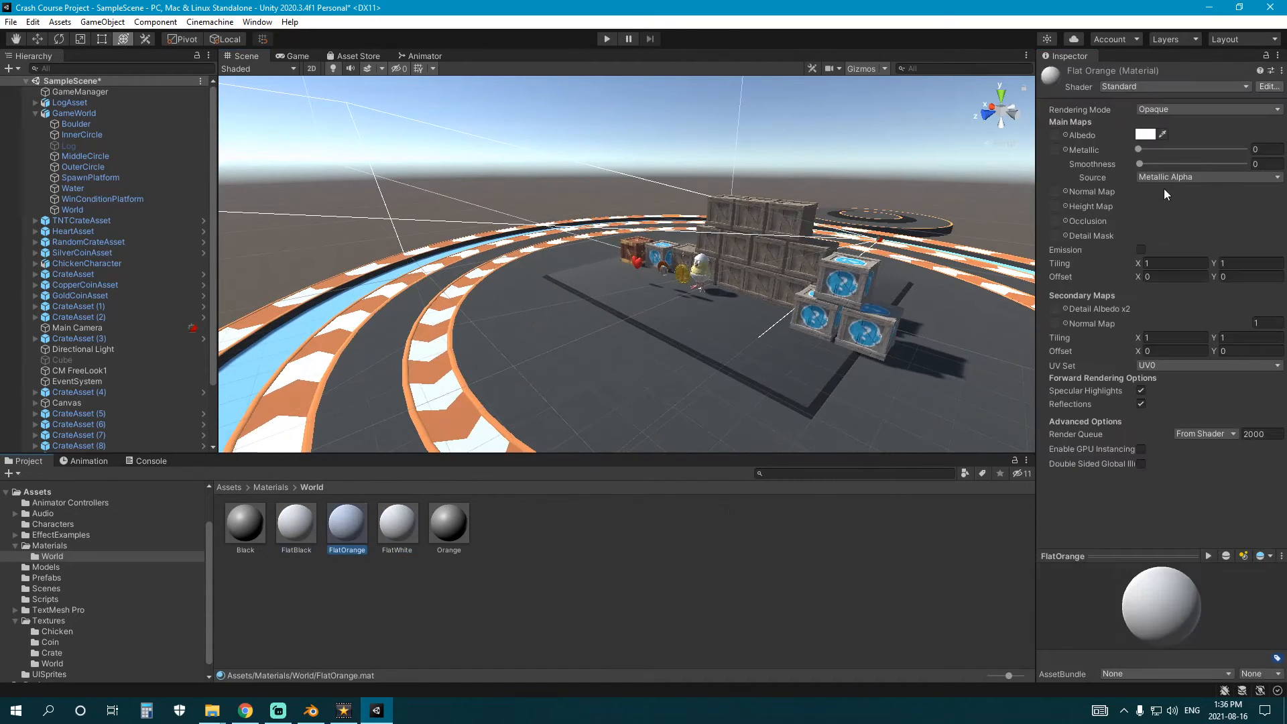
left_click(1144, 135)
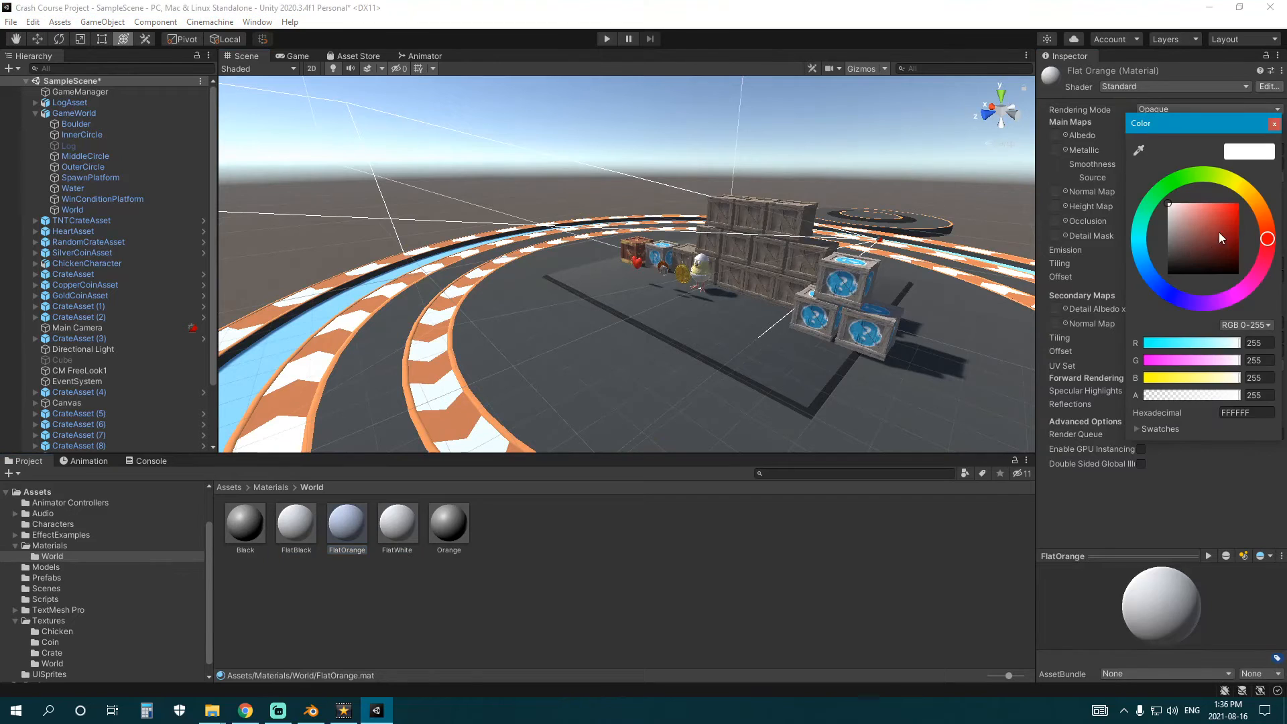
left_click(1138, 151)
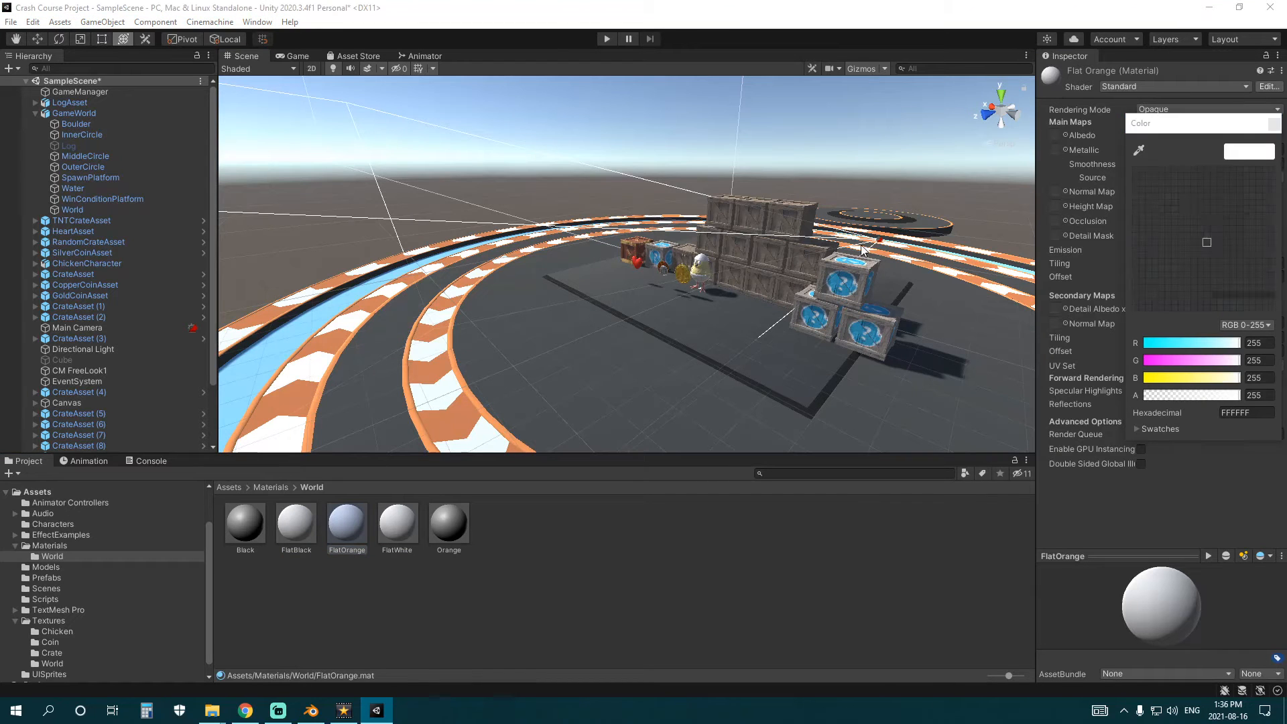
left_click(453, 368)
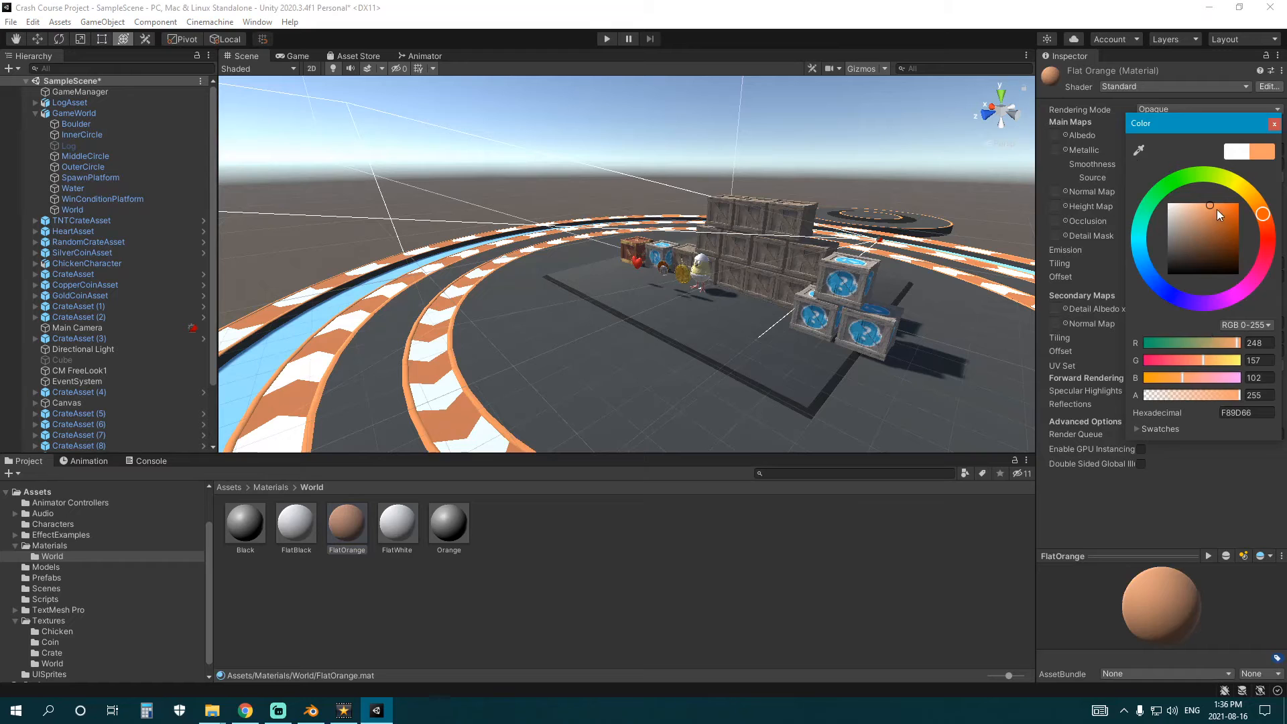
left_click_drag(1217, 209, 1230, 212)
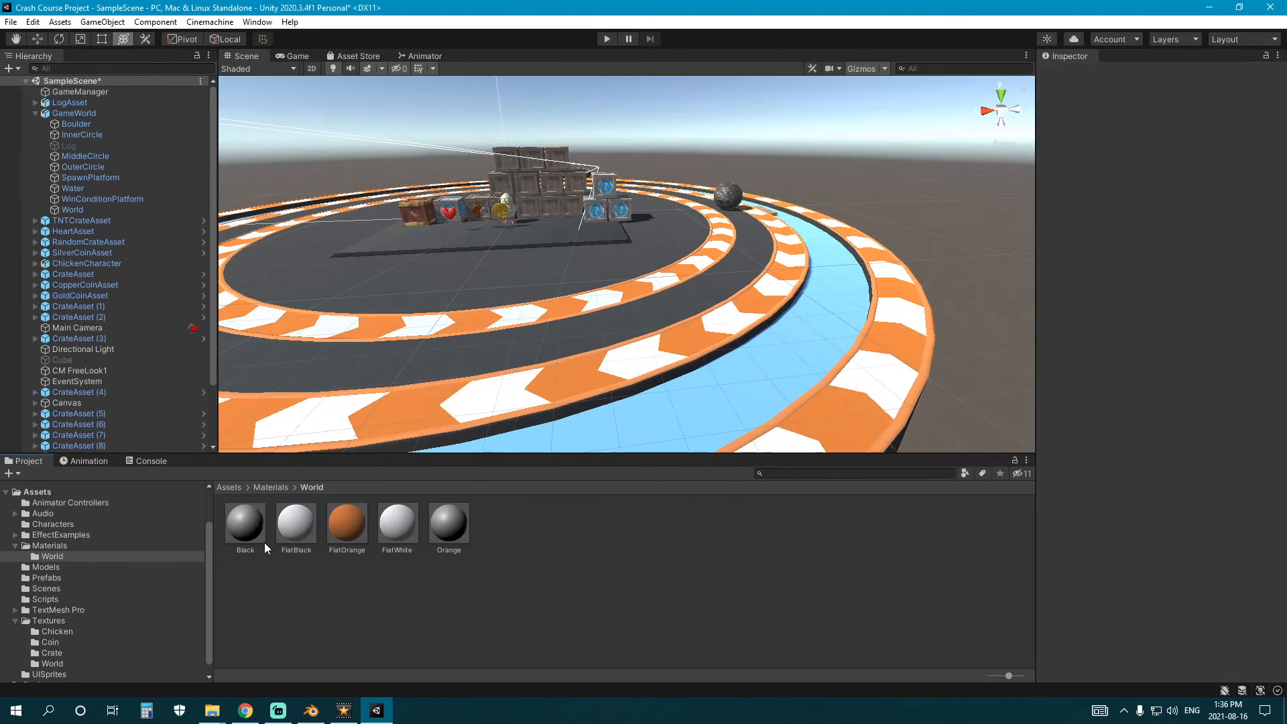
- Set the albedo of both the Black and FlatBlack materials to dark grey 272727
left_click(262, 538)
left_click(289, 533, "ctrl")
left_click(1153, 136)
left_click(1177, 234)
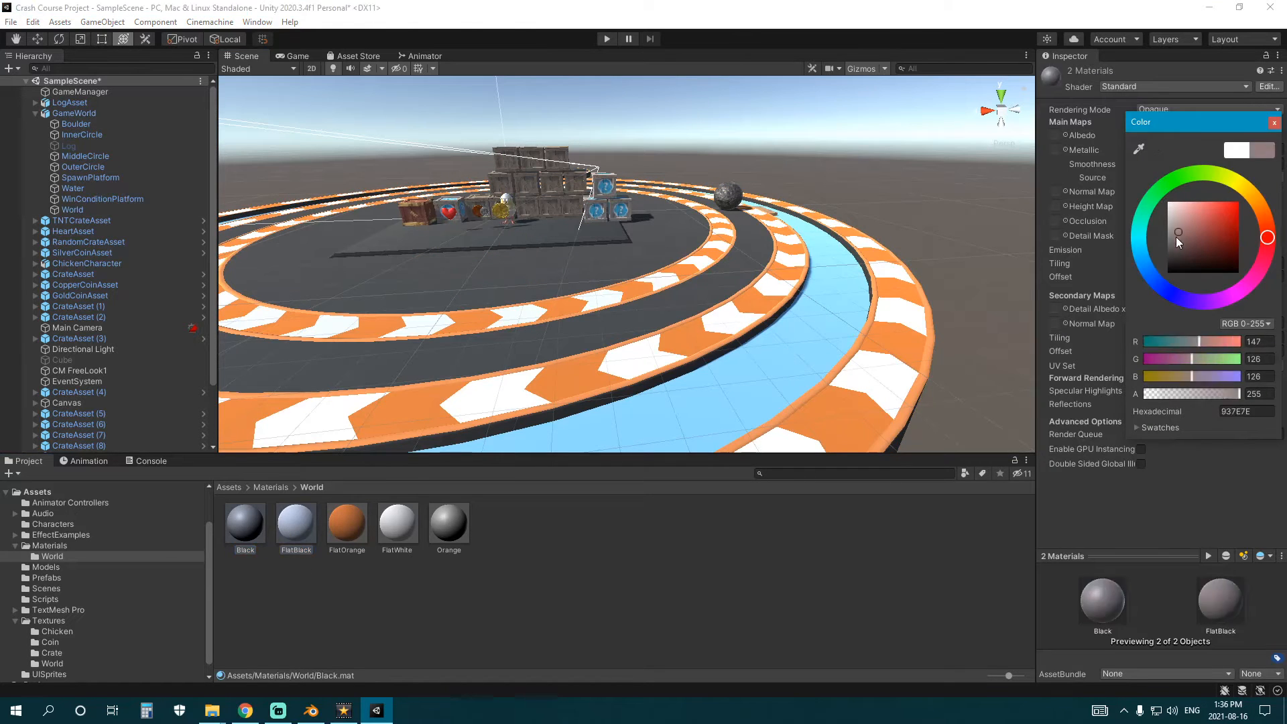
left_click_drag(1176, 237, 1153, 263)
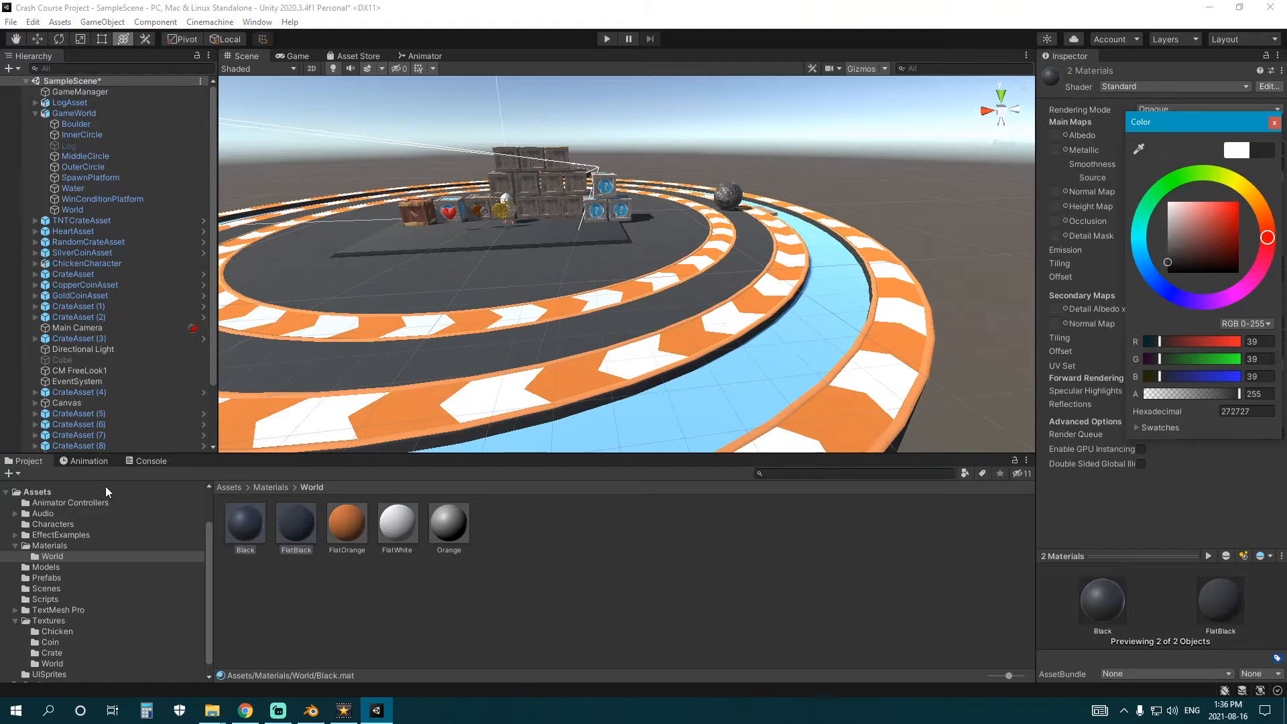
- Set the Black material's albedo to pure black, 000000
left_click(251, 512)
left_click(1147, 136)
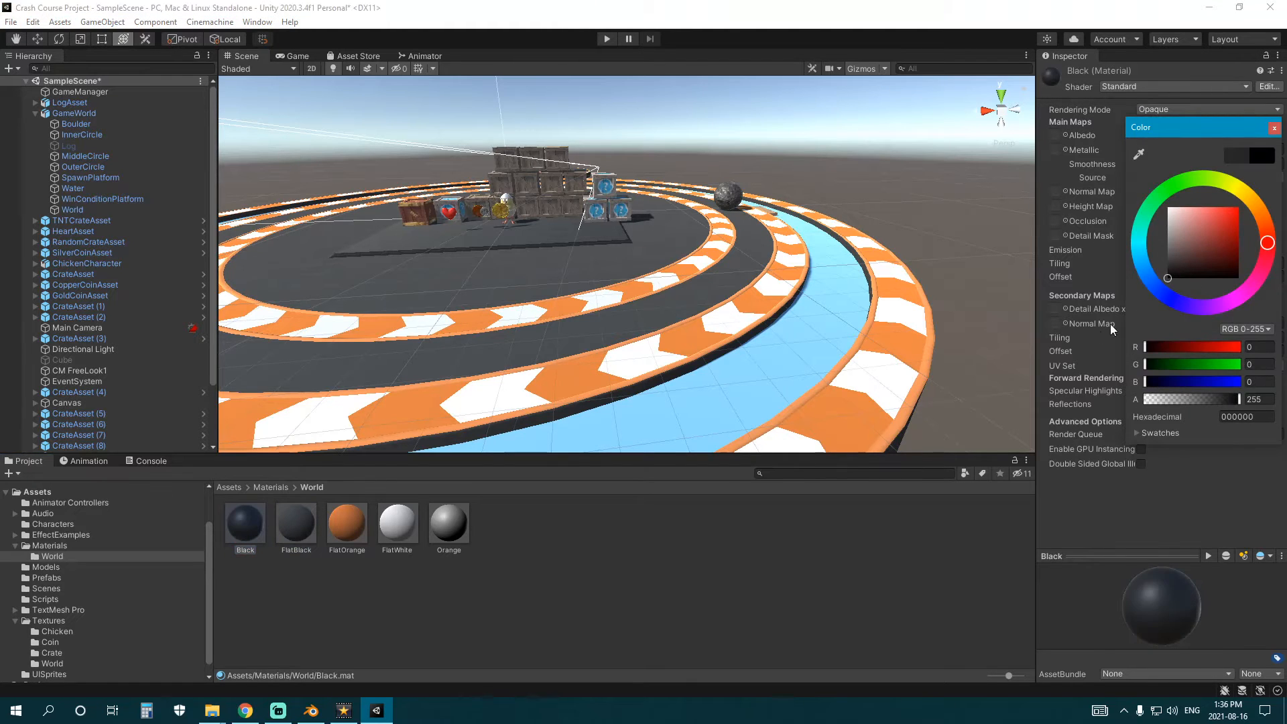
left_click(508, 575)
- Raise the smoothness of the Black and Orange materials together above 0.5
left_click(254, 517)
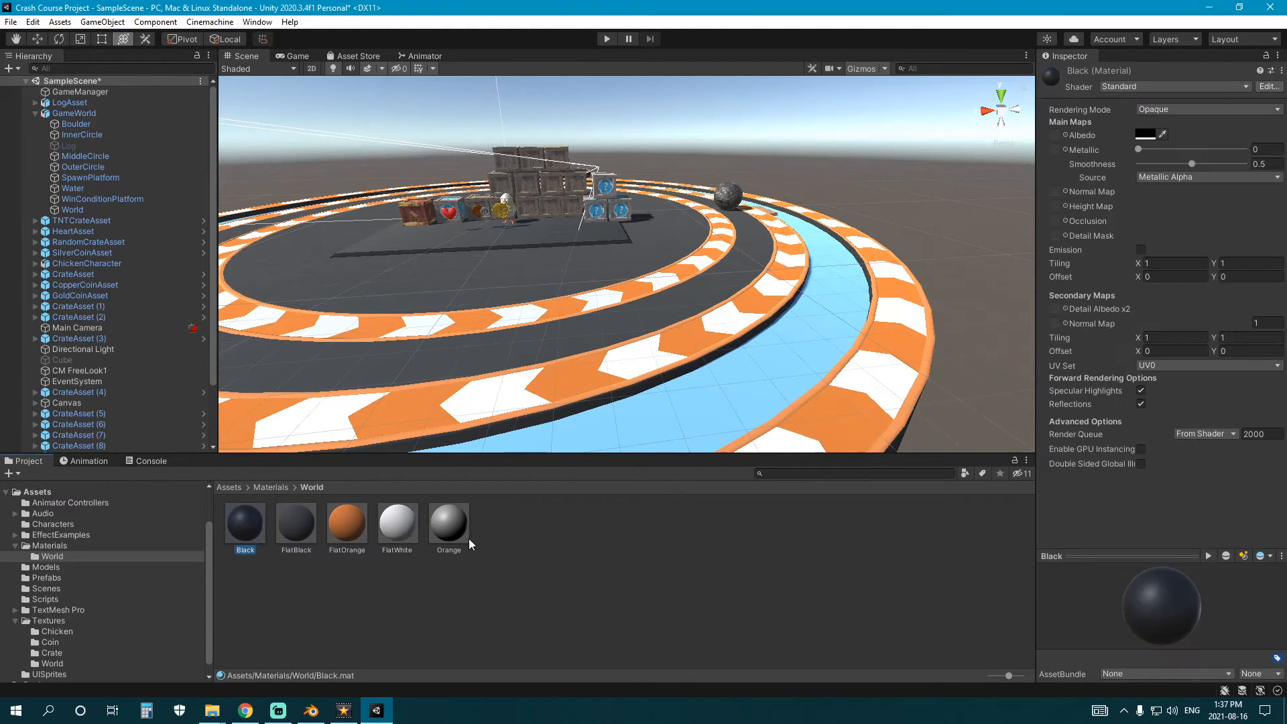
left_click(448, 522, "ctrl")
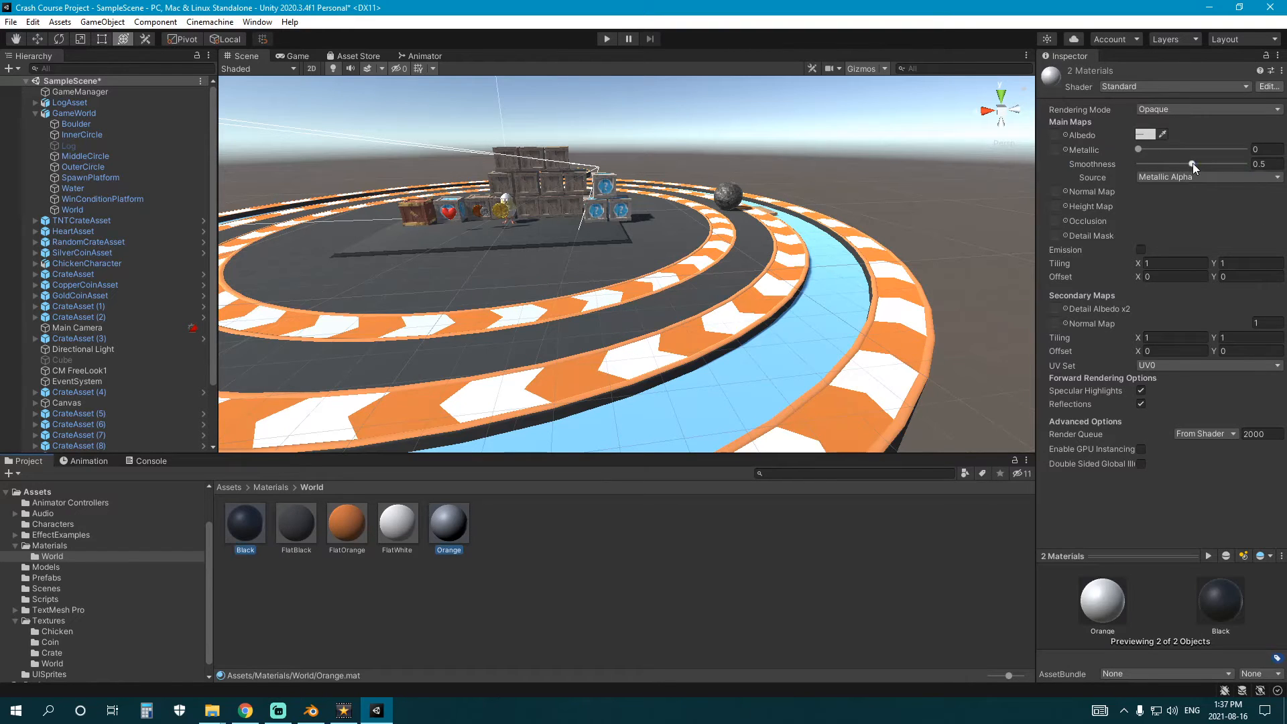
left_click_drag(1192, 165, 1217, 164)
left_click(637, 536)
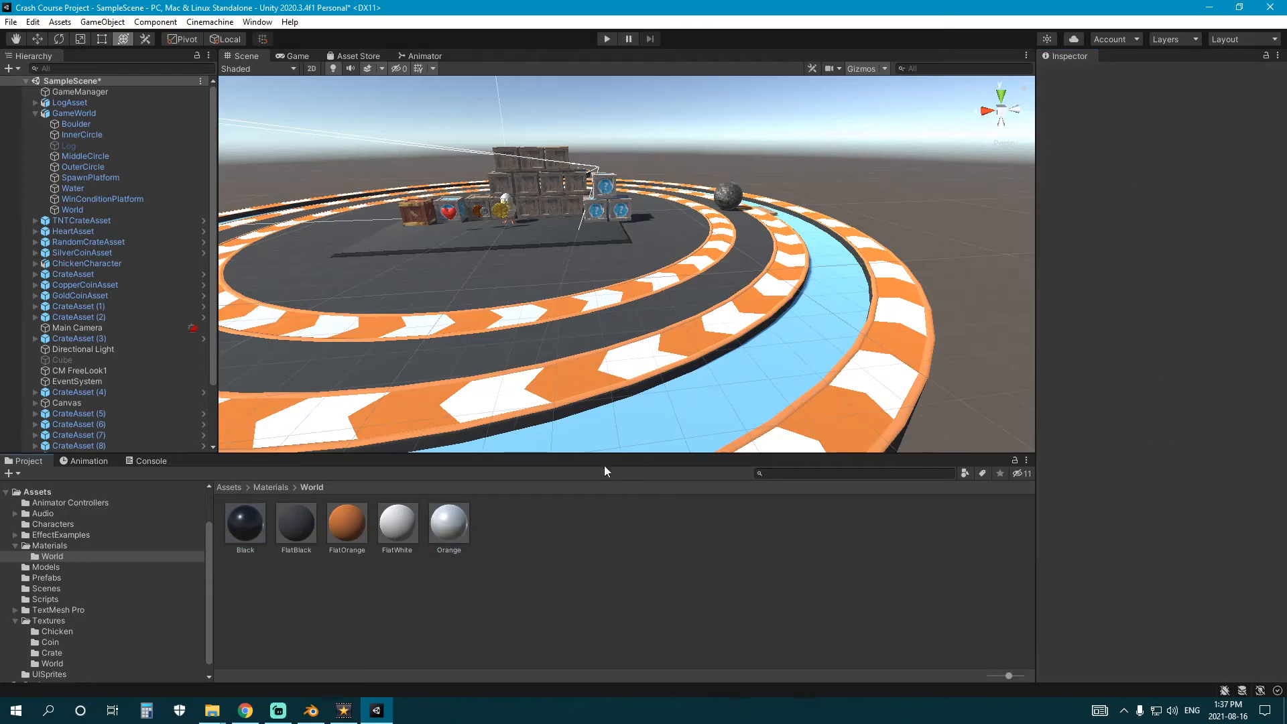
- Survey the recoloured track rings, floor and outlying platforms from several angles and distances
key("w")
right_click_drag(489, 298, 485, 226)
key("s")
key("w")
scroll(574, 269, "down", 3)
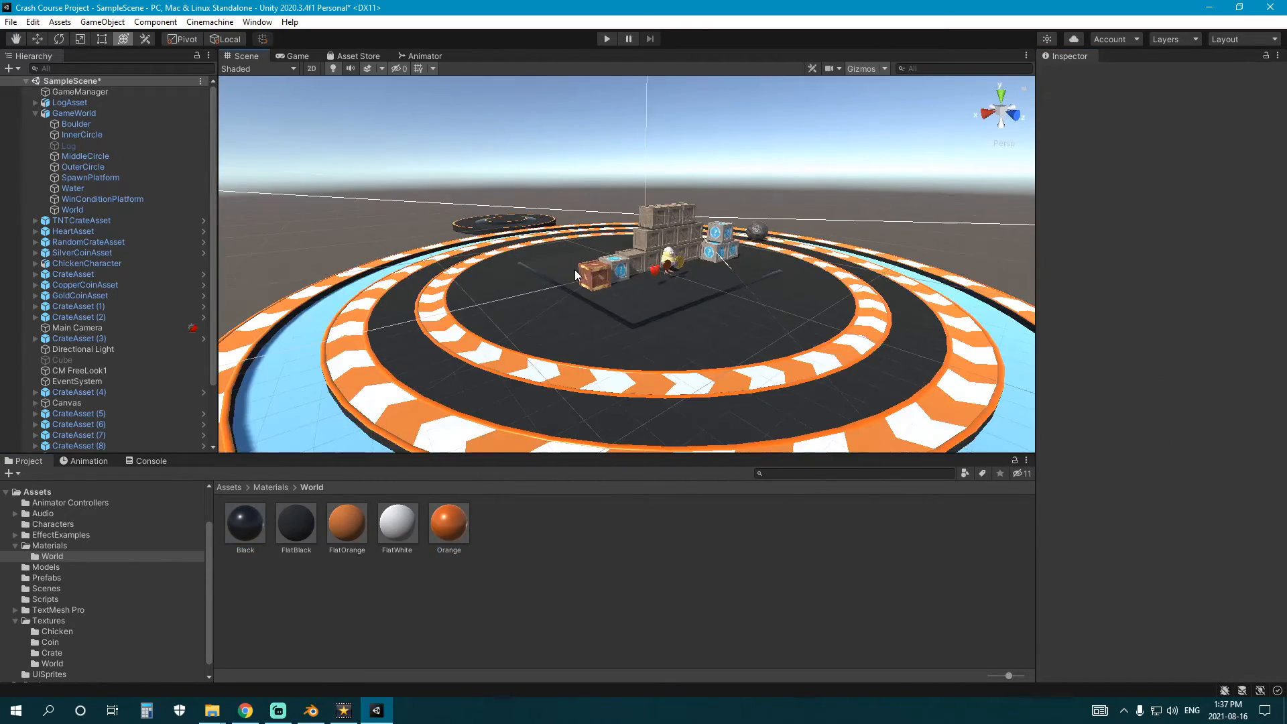
scroll(544, 260, "down", 3)
middle_click_drag(544, 260, 523, 272)
scroll(525, 272, "up", 4)
right_click_drag(525, 273, 683, 261)
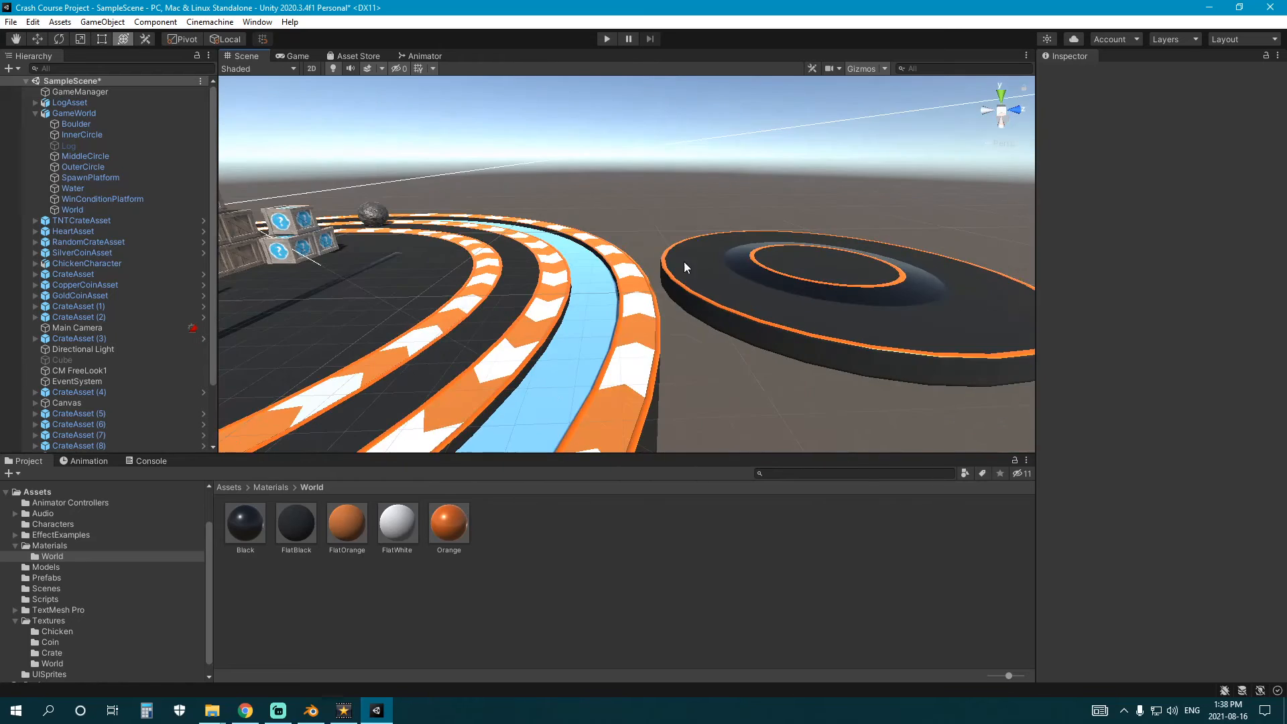
- Select SpawnPlatform and examine its surfaces and material assignments up close
scroll(677, 263, "up", 4)
left_click(580, 280)
right_click_drag(499, 277, 613, 261)
middle_click_drag(613, 261, 663, 221)
left_click(534, 264)
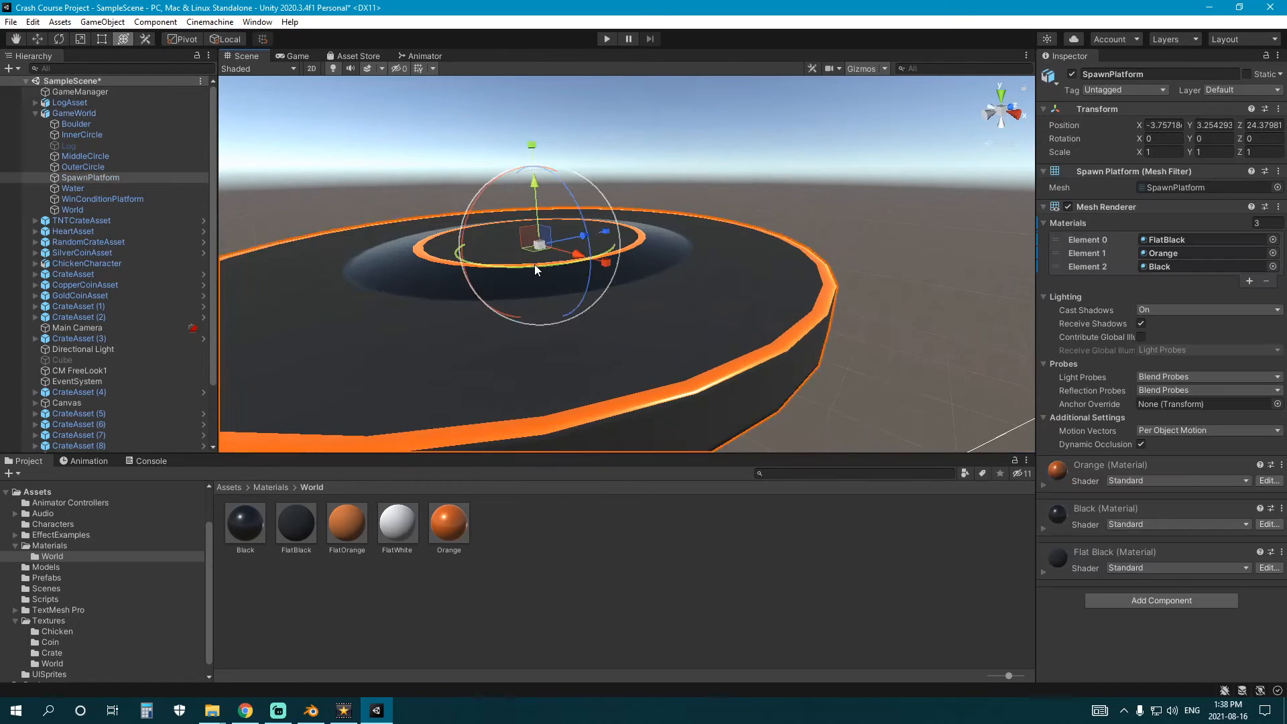
scroll(534, 265, "down", 3)
middle_click_drag(534, 264, 554, 266)
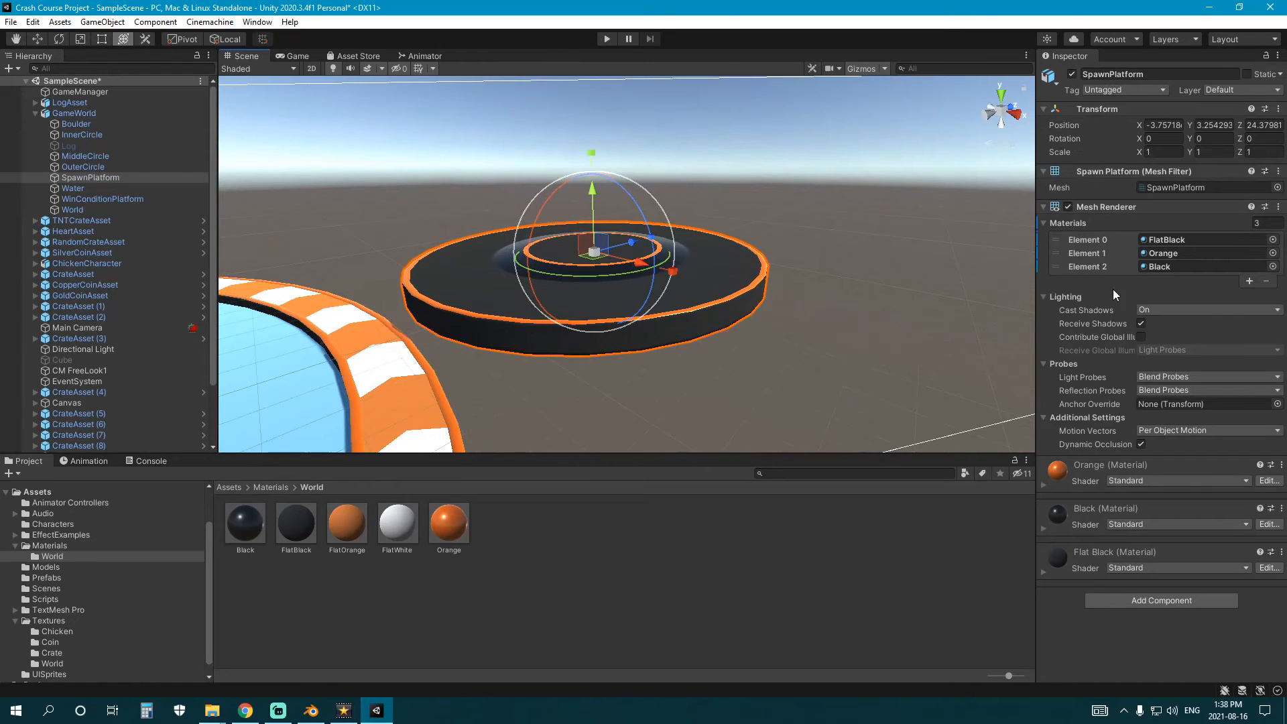
- Go through the GameWorld ring objects and add a Mesh Collider component to OuterCircle
left_click(1172, 601)
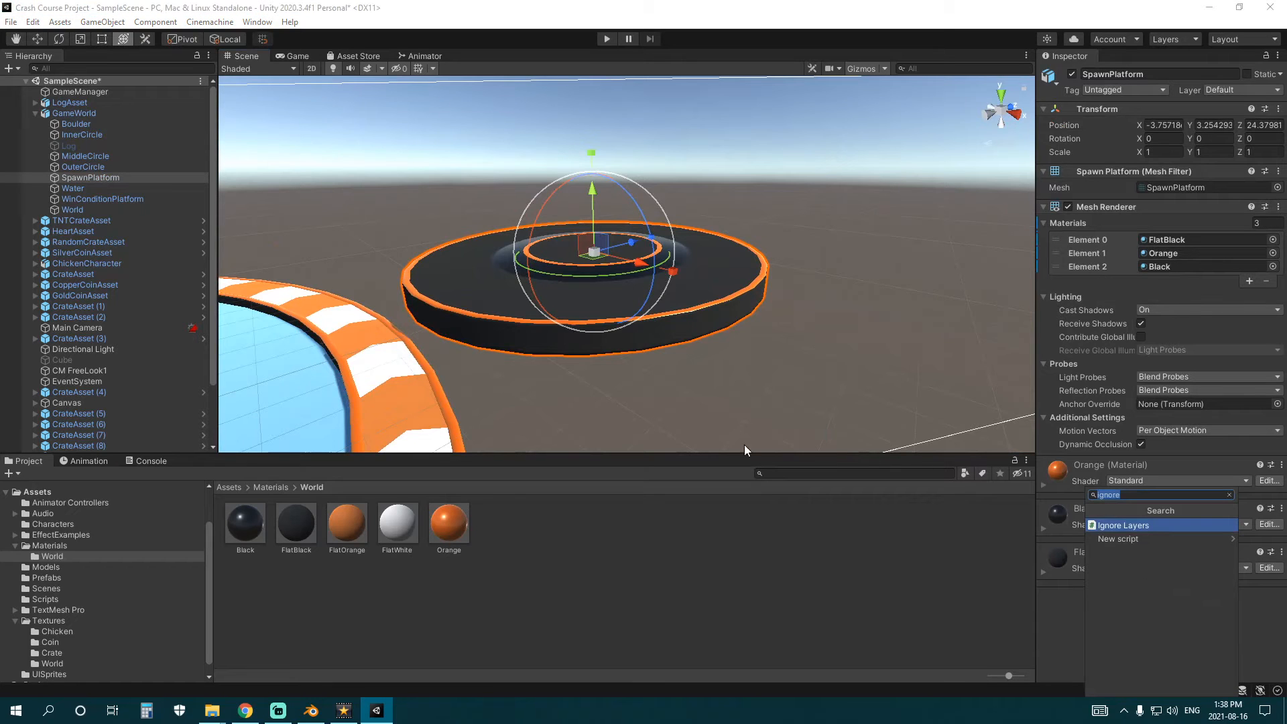
left_click(90, 122)
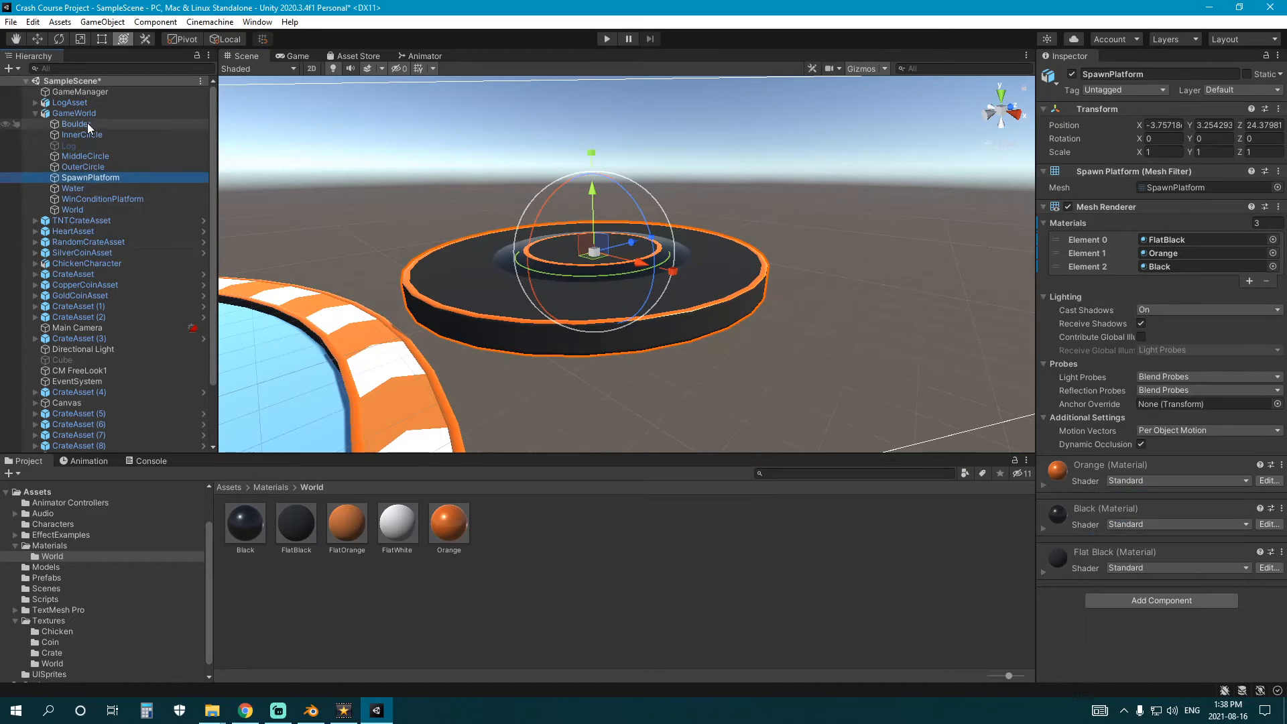
left_click(90, 115)
left_click(80, 134)
left_click(82, 156)
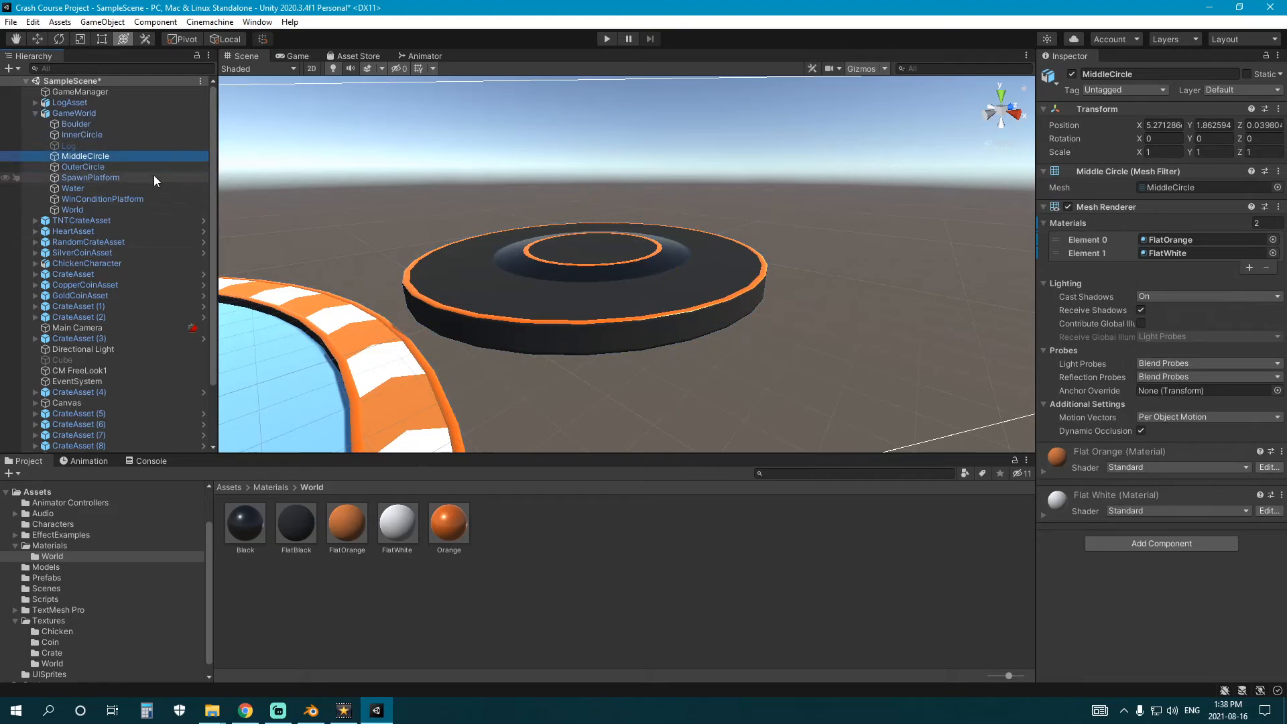
left_click(103, 167)
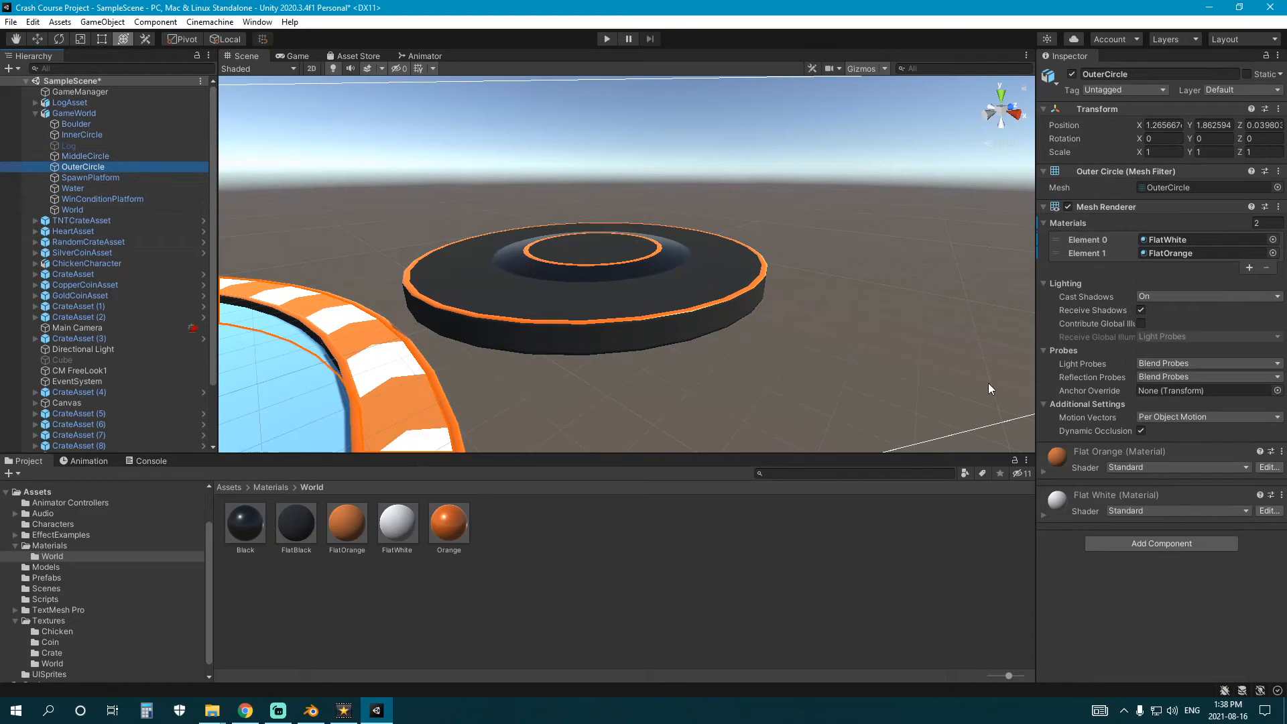
left_click(1130, 544)
type("mesh")
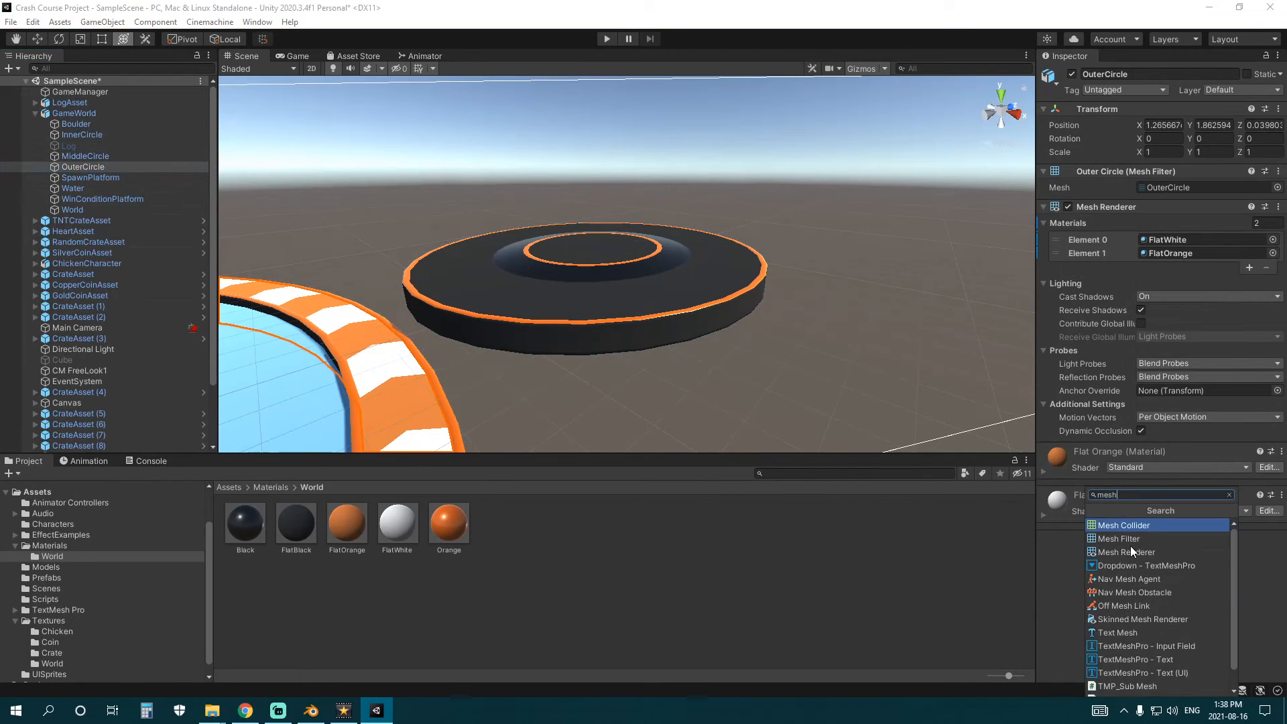
left_click(1132, 527)
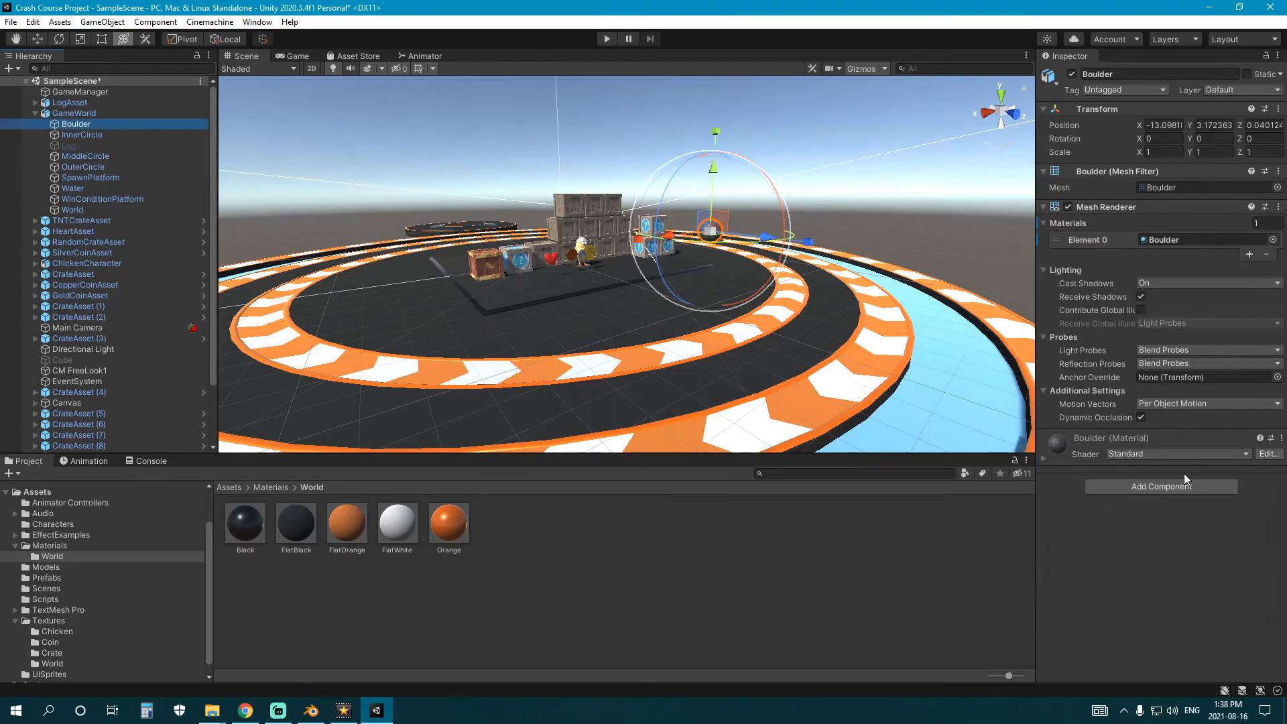
- Try a Sphere Collider component on the Boulder, check its fit around the mesh, and remove the component
left_click(1161, 488)
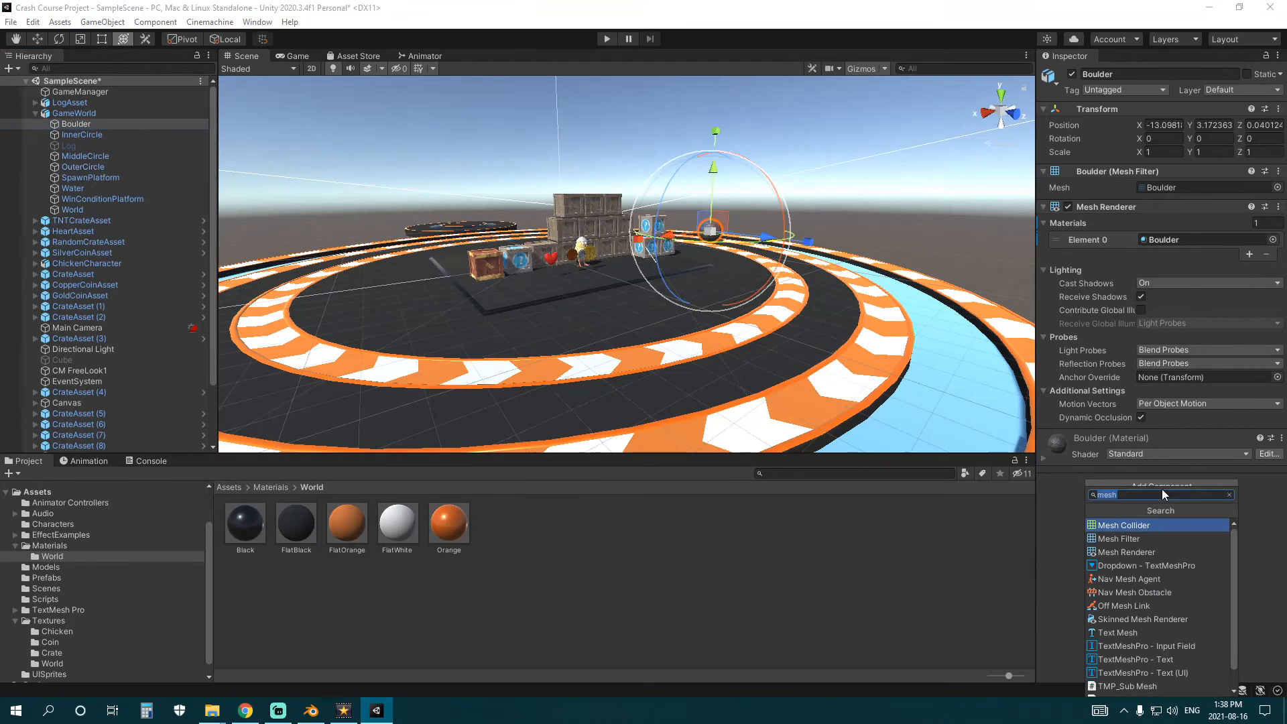
type("sphere")
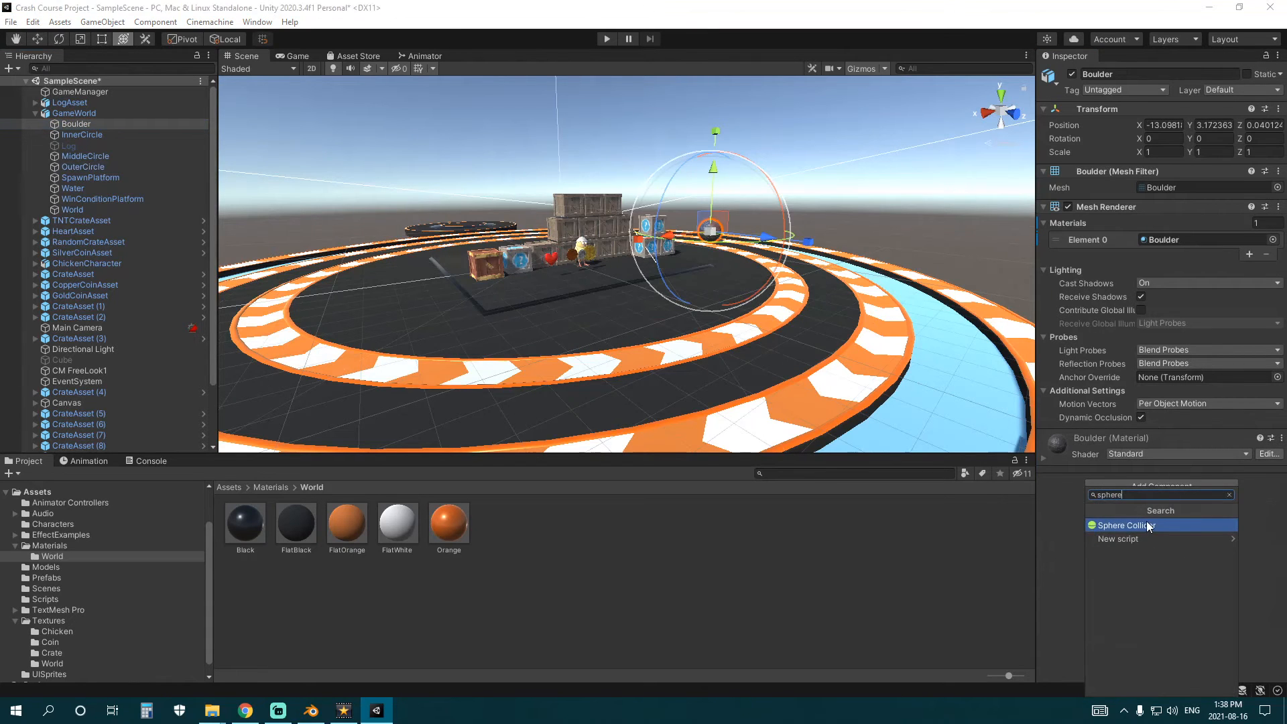
key("Return")
right_click_drag(870, 421, 629, 356)
middle_click_drag(628, 356, 709, 315)
right_click_drag(709, 315, 804, 308)
middle_click_drag(633, 325, 662, 305)
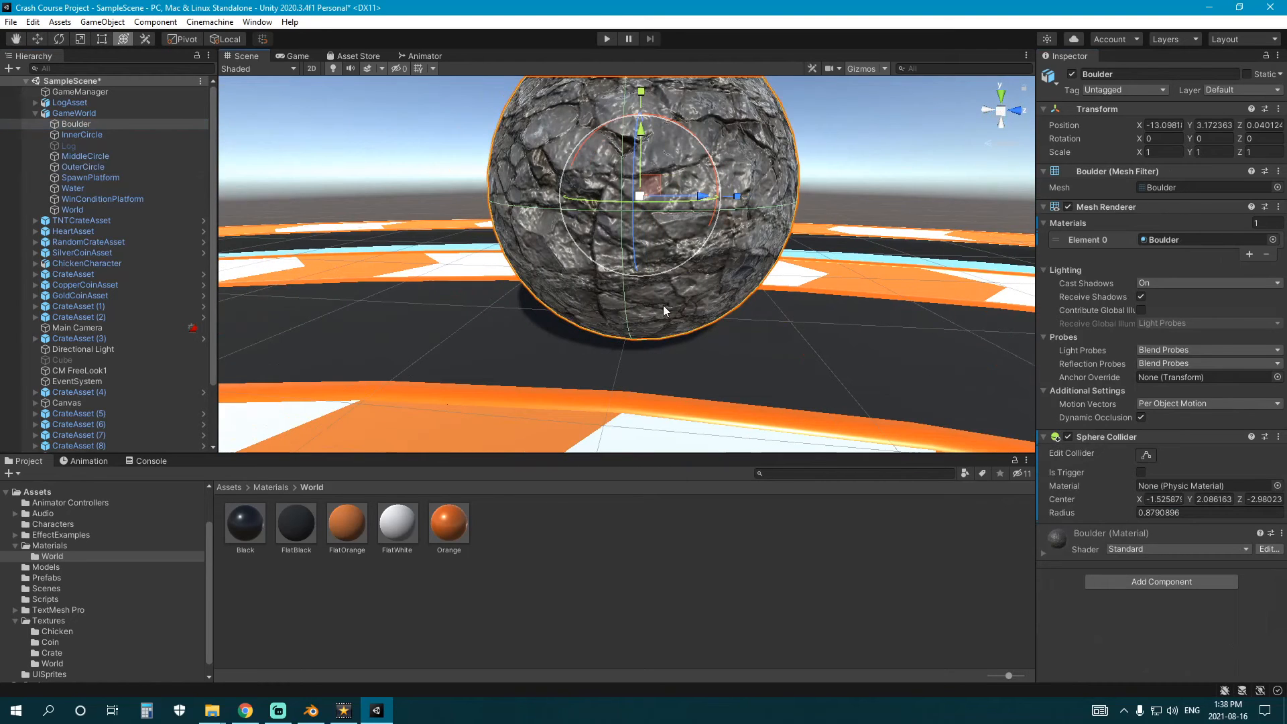
right_click(1104, 438)
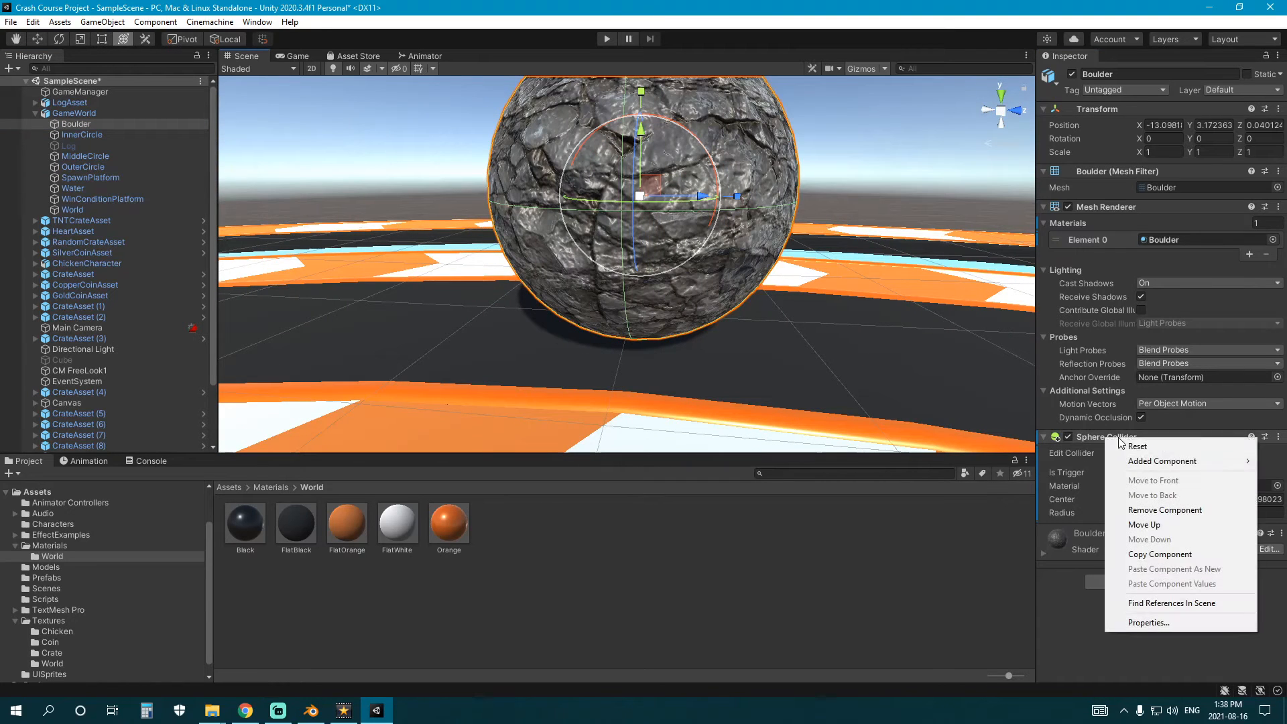
left_click(1165, 511)
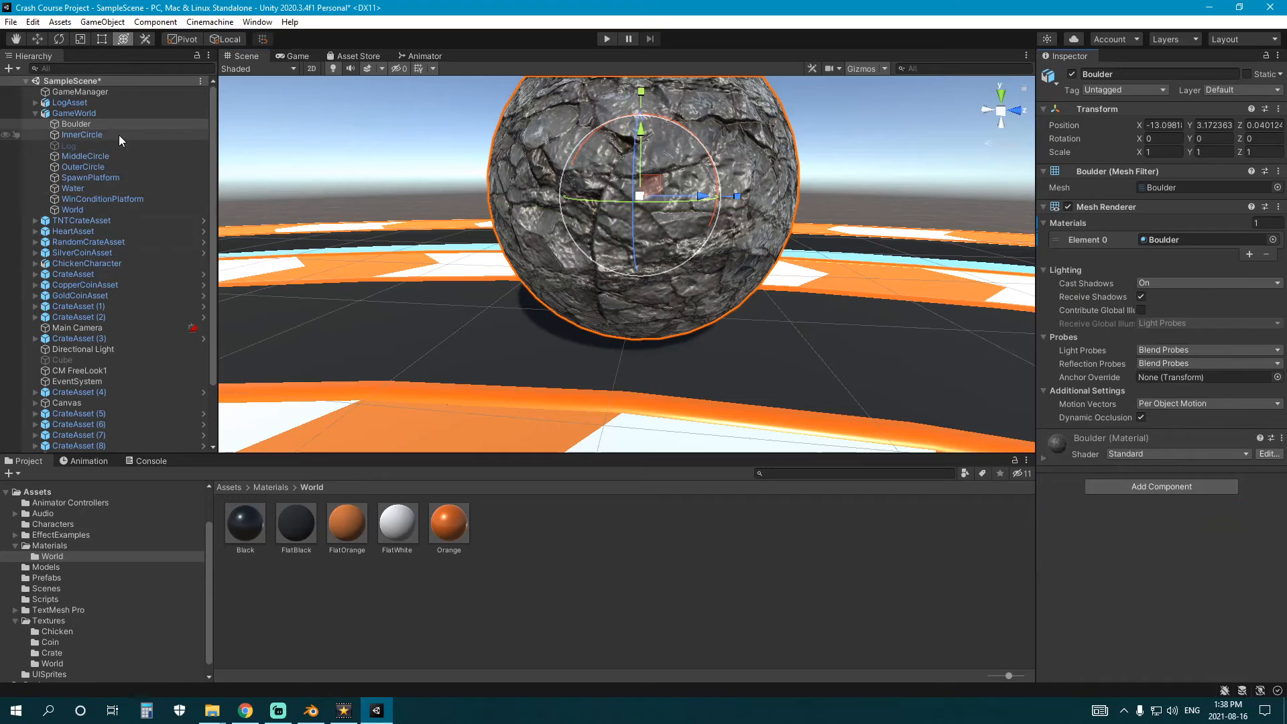
- Select the hidden Log object in GameWorld and examine its position relative to the boulder, crates and track rings
left_click(98, 147)
right_click_drag(640, 322, 382, 346)
scroll(518, 317, "down", 5)
scroll(518, 318, "up", 3)
key("w")
scroll(530, 349, "down", 5)
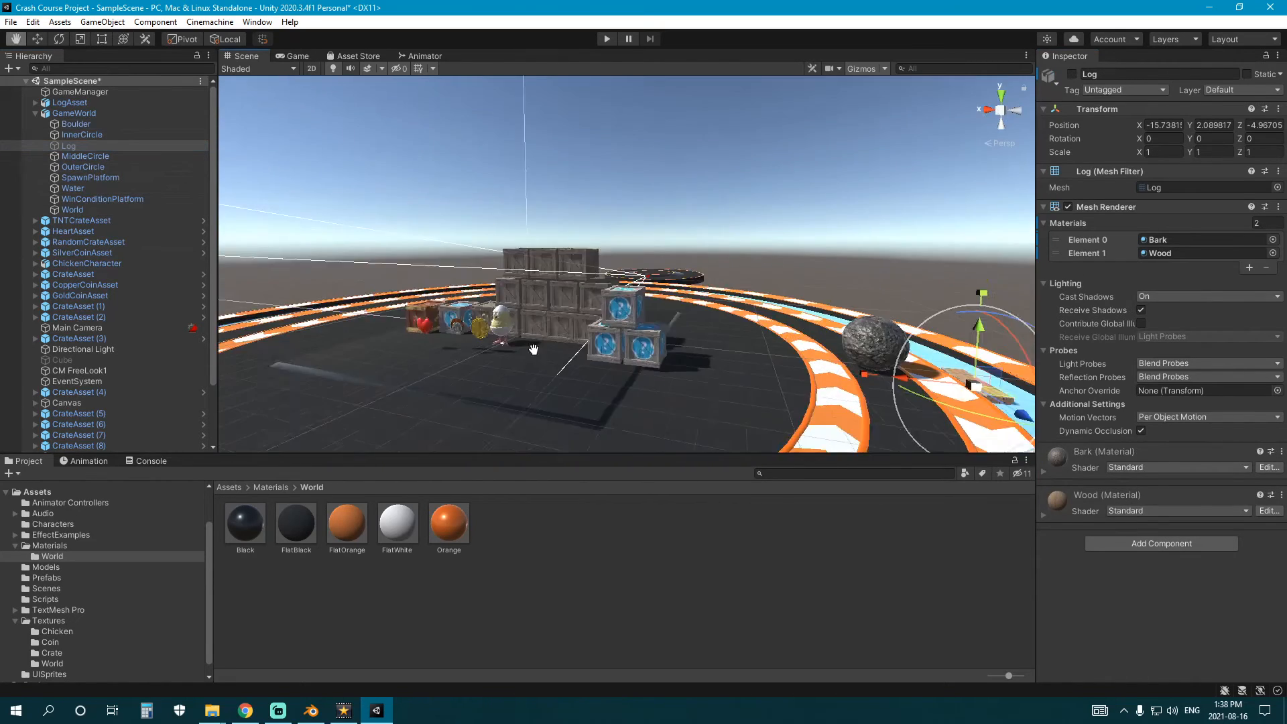
right_click_drag(531, 349, 622, 363)
left_click(449, 295)
middle_click_drag(449, 295, 486, 294)
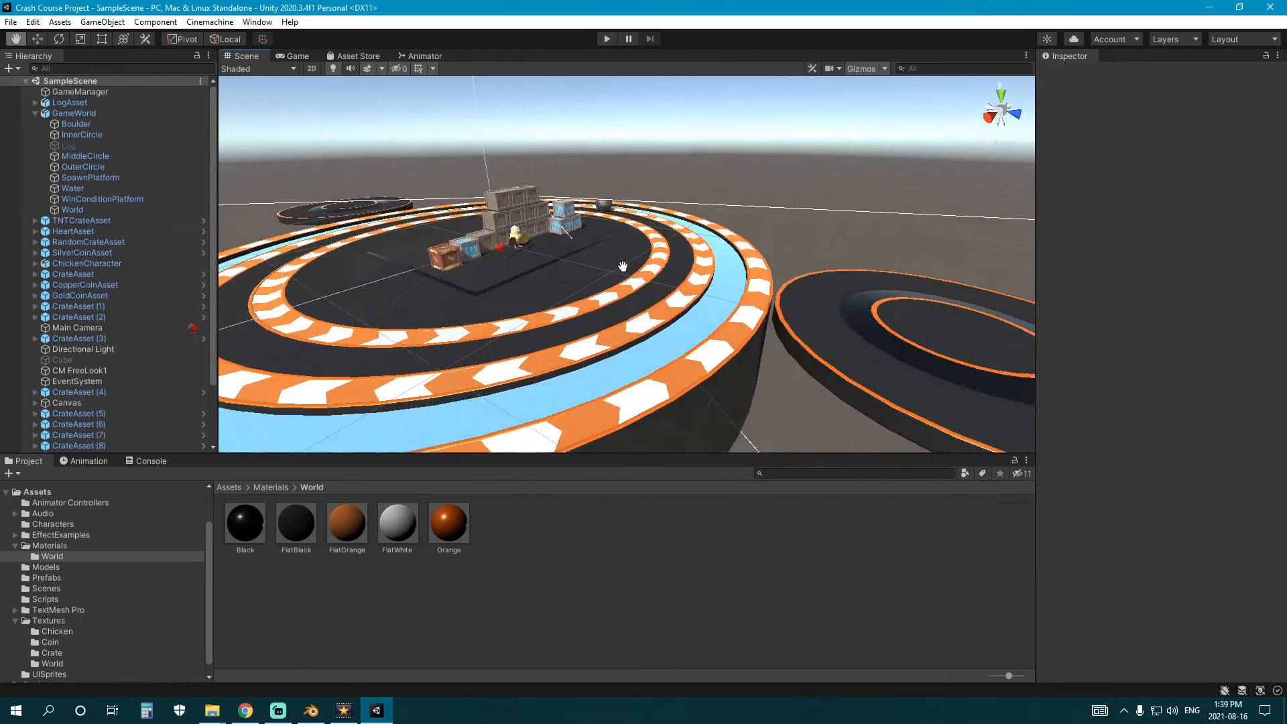
- Survey the whole level from a distance and up close, from the central props to the outlying platforms
middle_click_drag(622, 263, 632, 221)
scroll(439, 203, "down", 8)
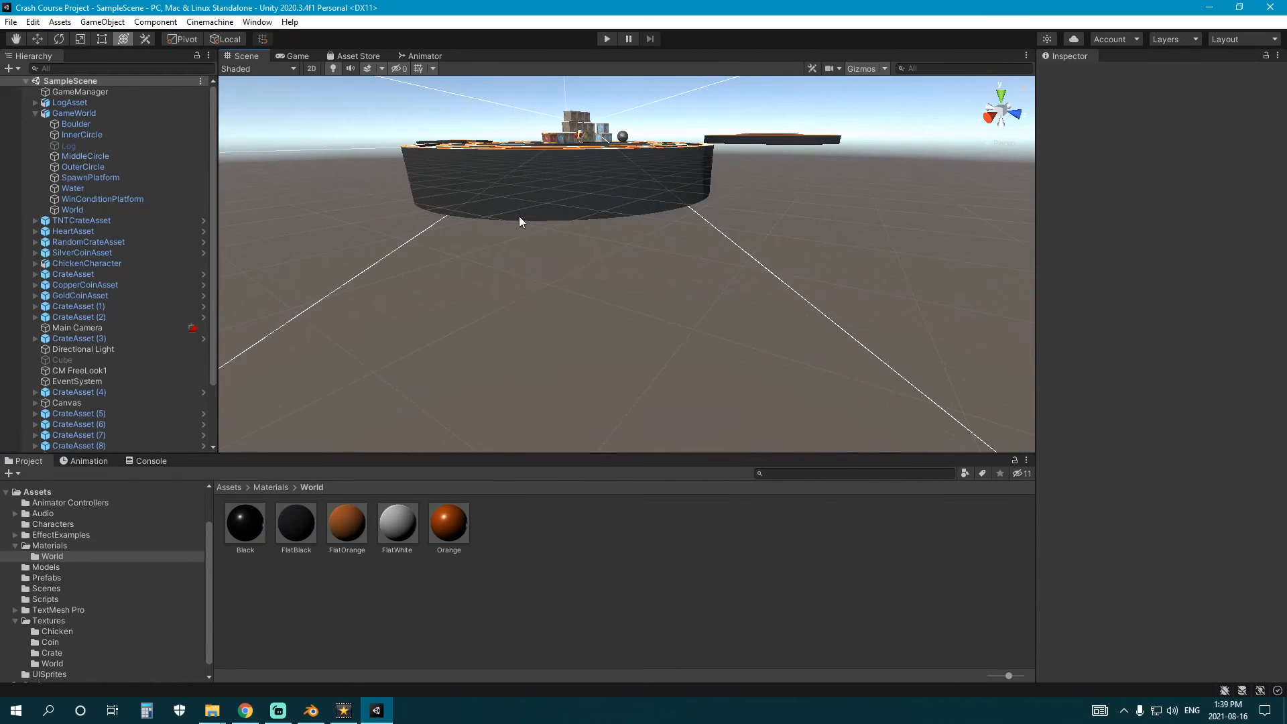
left_click_drag(519, 216, 657, 252, "alt")
middle_click_drag(658, 253, 729, 255)
middle_click_drag(576, 368, 613, 248)
middle_click_drag(596, 201, 584, 311)
right_click_drag(583, 311, 474, 279)
scroll(588, 288, "up", 8)
scroll(471, 280, "down", 4)
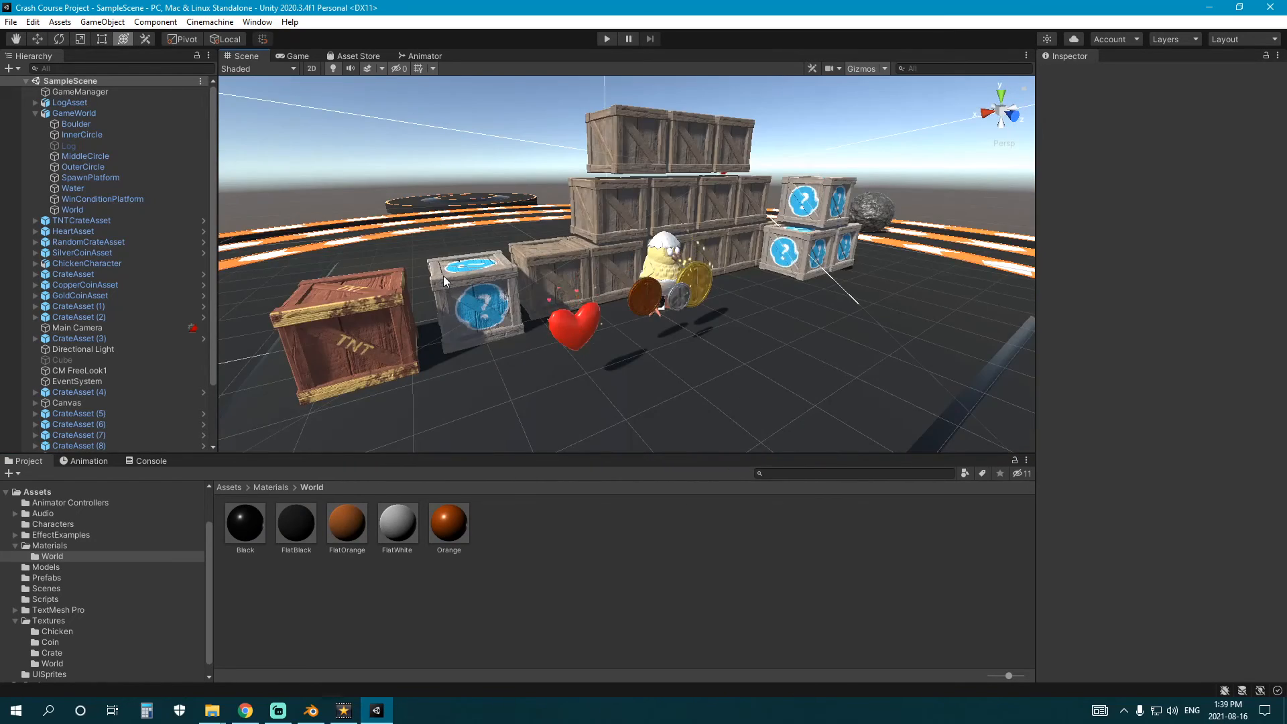
scroll(443, 275, "down", 10)
middle_click_drag(463, 398, 456, 244)
middle_click_drag(683, 251, 570, 372)
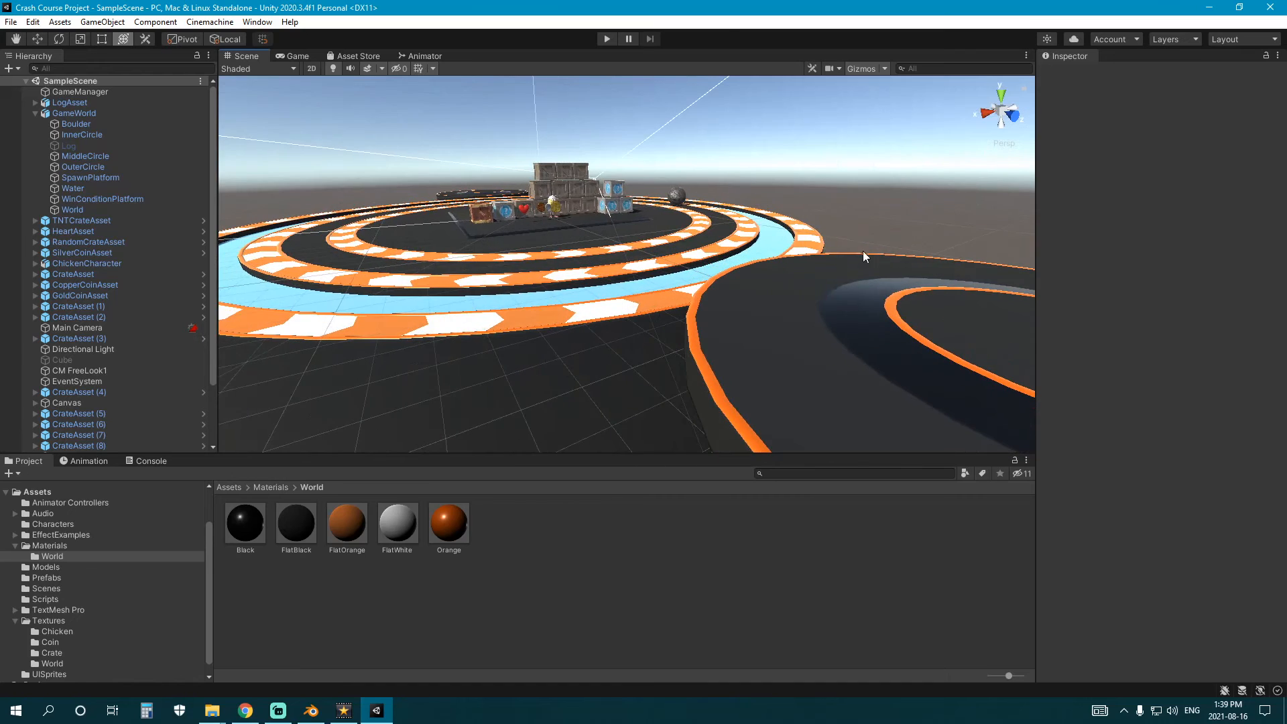
middle_click_drag(863, 252, 745, 228)
middle_click_drag(413, 351, 453, 306)
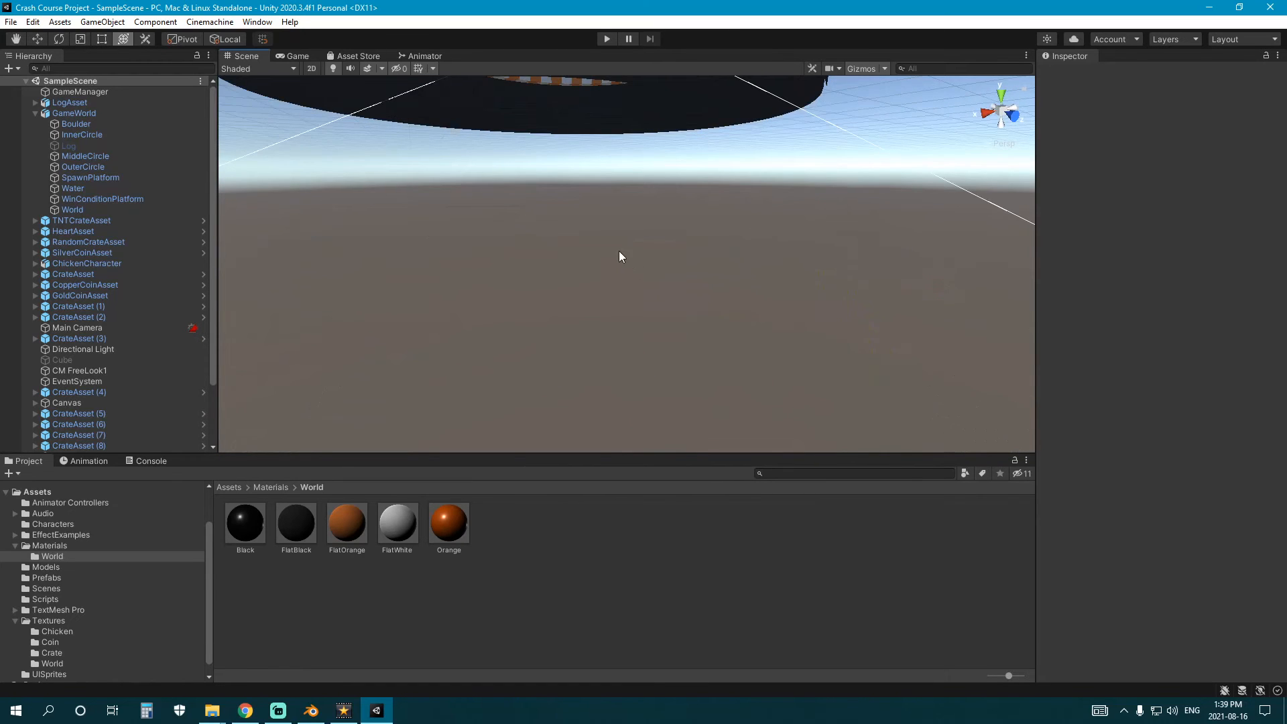
- Examine the crate stacks, boulder, water channel and ring edges from low and close viewpoints
middle_click_drag(618, 250, 630, 307)
scroll(630, 306, "up", 5)
middle_click_drag(620, 224, 594, 304)
scroll(593, 305, "up", 3)
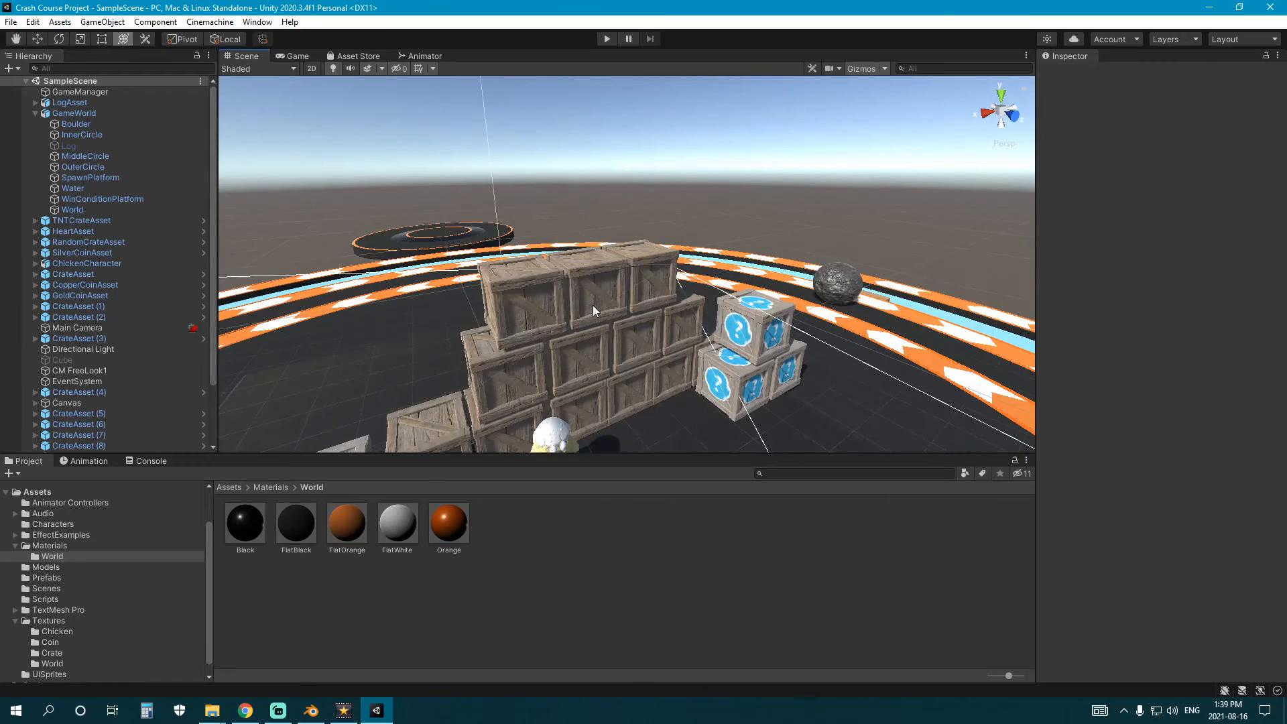
scroll(592, 305, "down", 5)
mouse_move(697, 376)
middle_mouse_down()
mouse_move(563, 295)
mouse_move(456, 286)
middle_mouse_up()
middle_click_drag(910, 324, 802, 308)
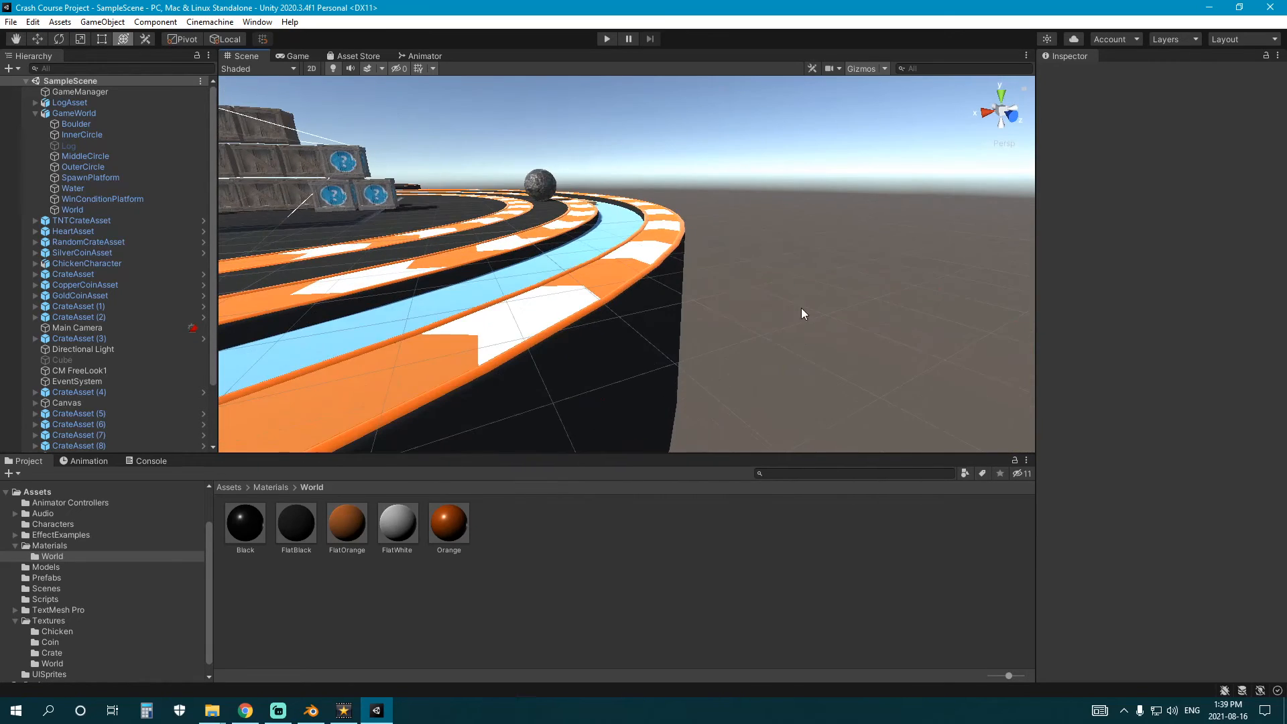
middle_click_drag(673, 313, 620, 252)
middle_click_drag(566, 191, 612, 267)
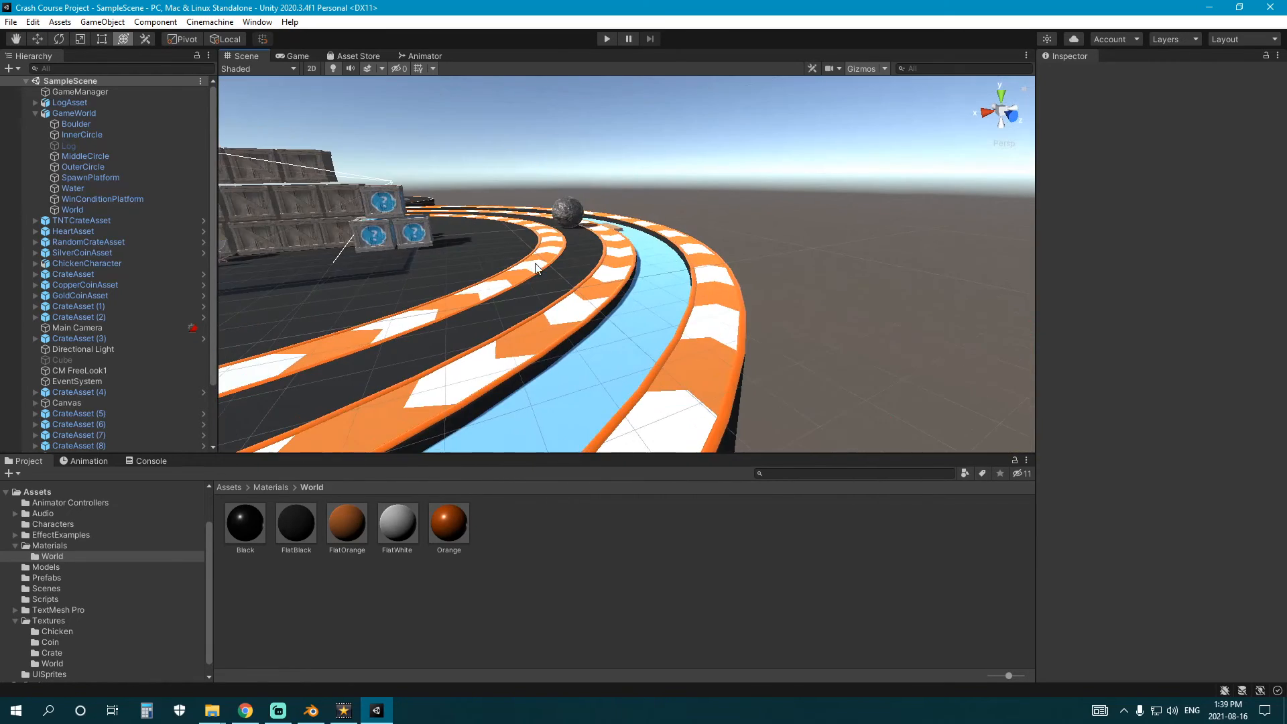
middle_click_drag(422, 256, 551, 263)
middle_click_drag(436, 231, 568, 266)
scroll(568, 278, "up", 4)
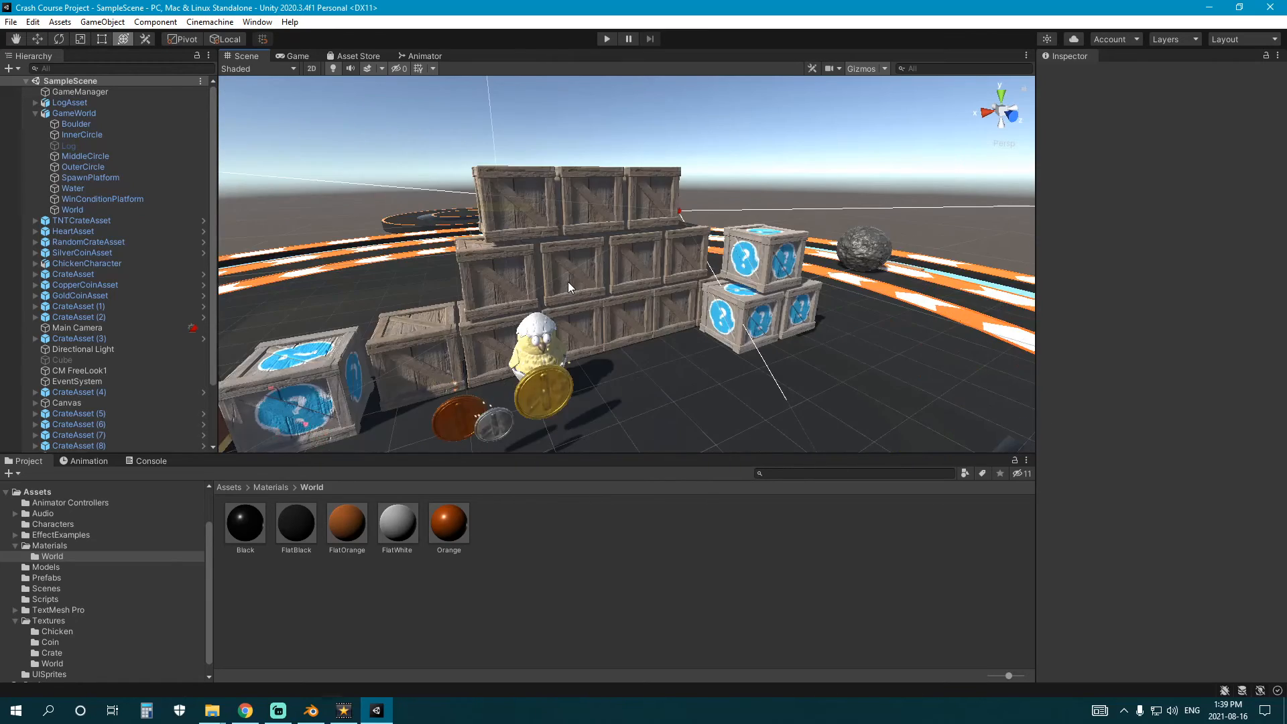
right_click_drag(568, 282, 531, 259)
middle_click_drag(531, 265, 528, 187)
right_click_drag(457, 228, 637, 244)
middle_click_drag(630, 250, 584, 218)
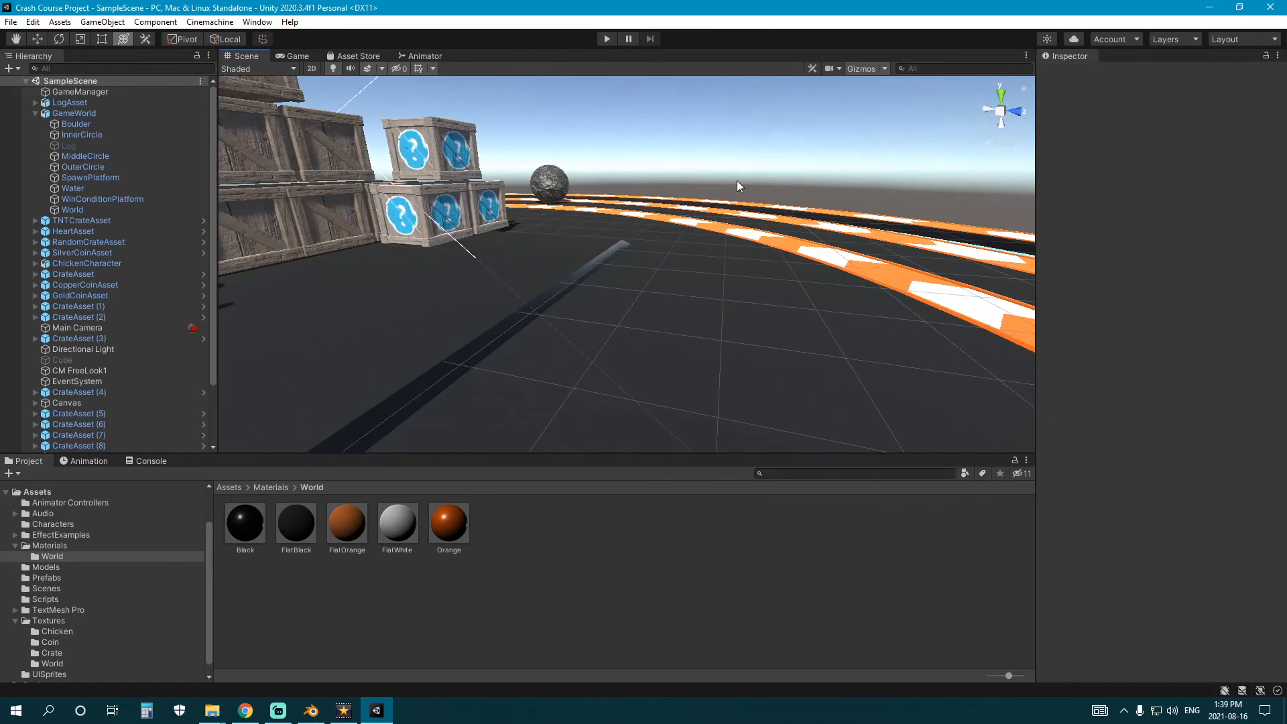
right_click_drag(751, 369, 483, 319)
middle_click_drag(449, 228, 552, 302)
right_click_drag(551, 301, 506, 279)
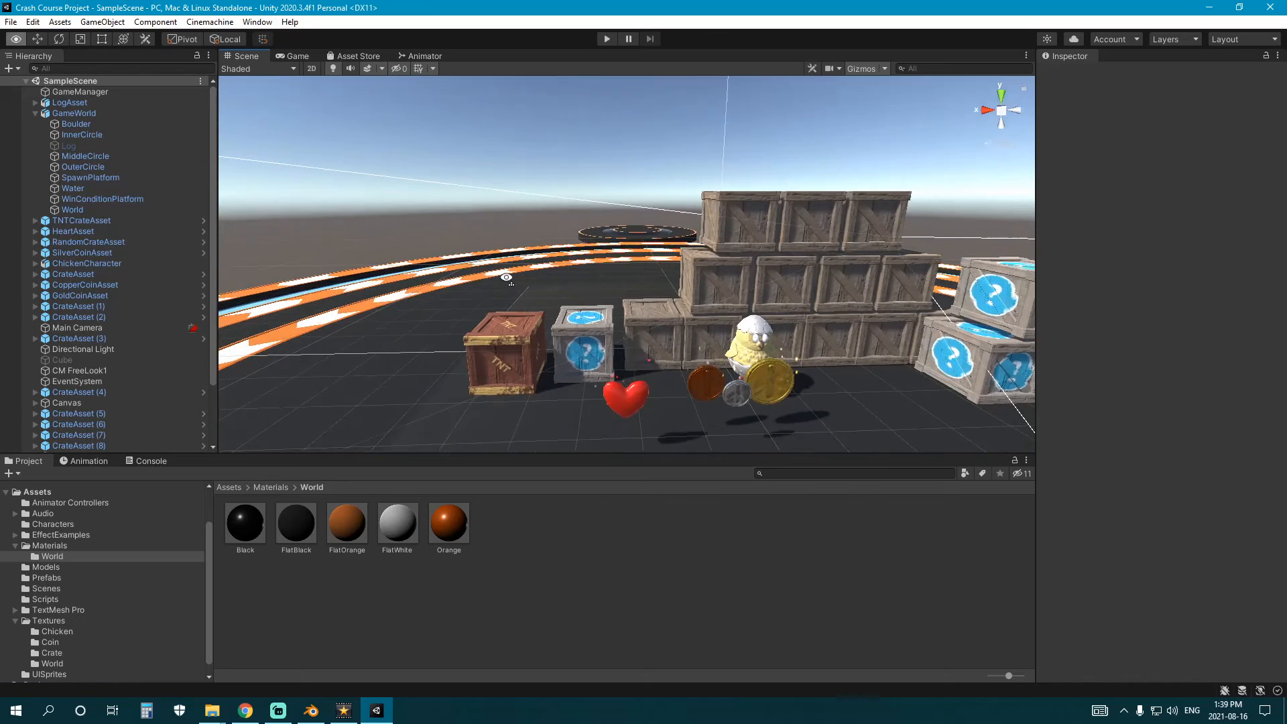
scroll(558, 280, "down", 4)
middle_click_drag(558, 280, 429, 232)
right_click_drag(516, 288, 619, 294)
- Play-test the scene by walking the chicken across the floor and along the striped track rings
left_click(607, 39)
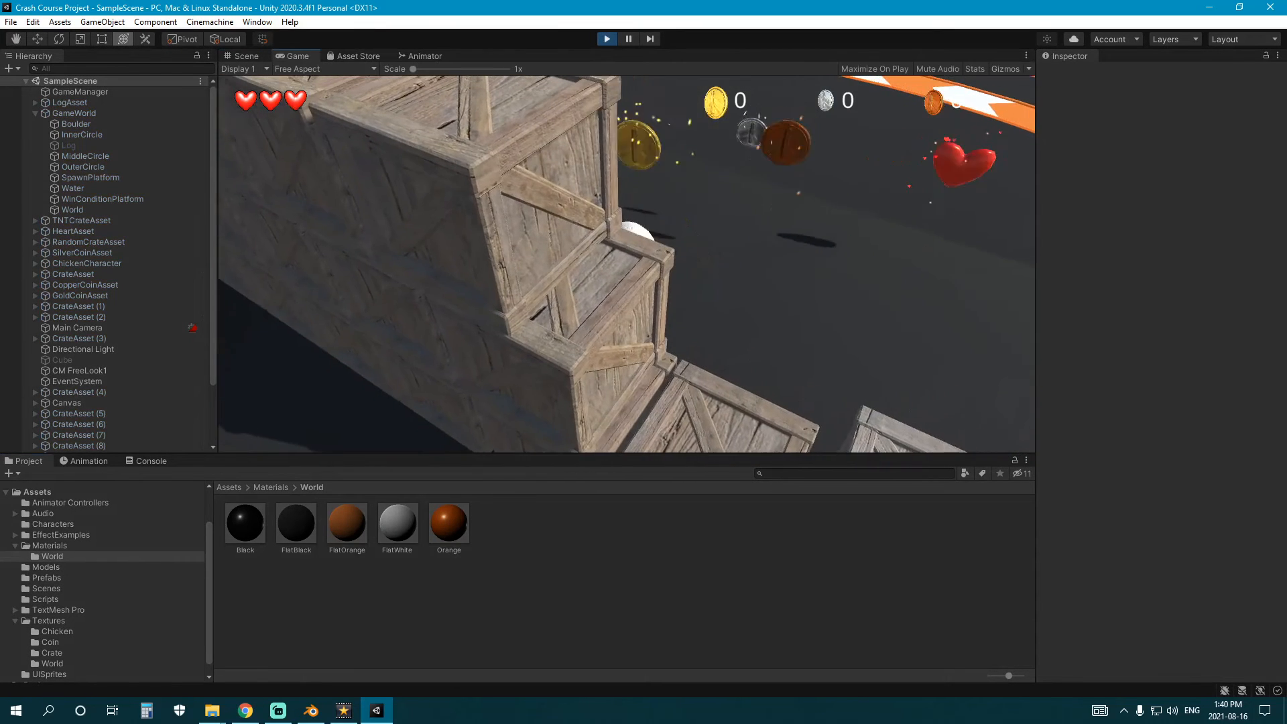
key("w")
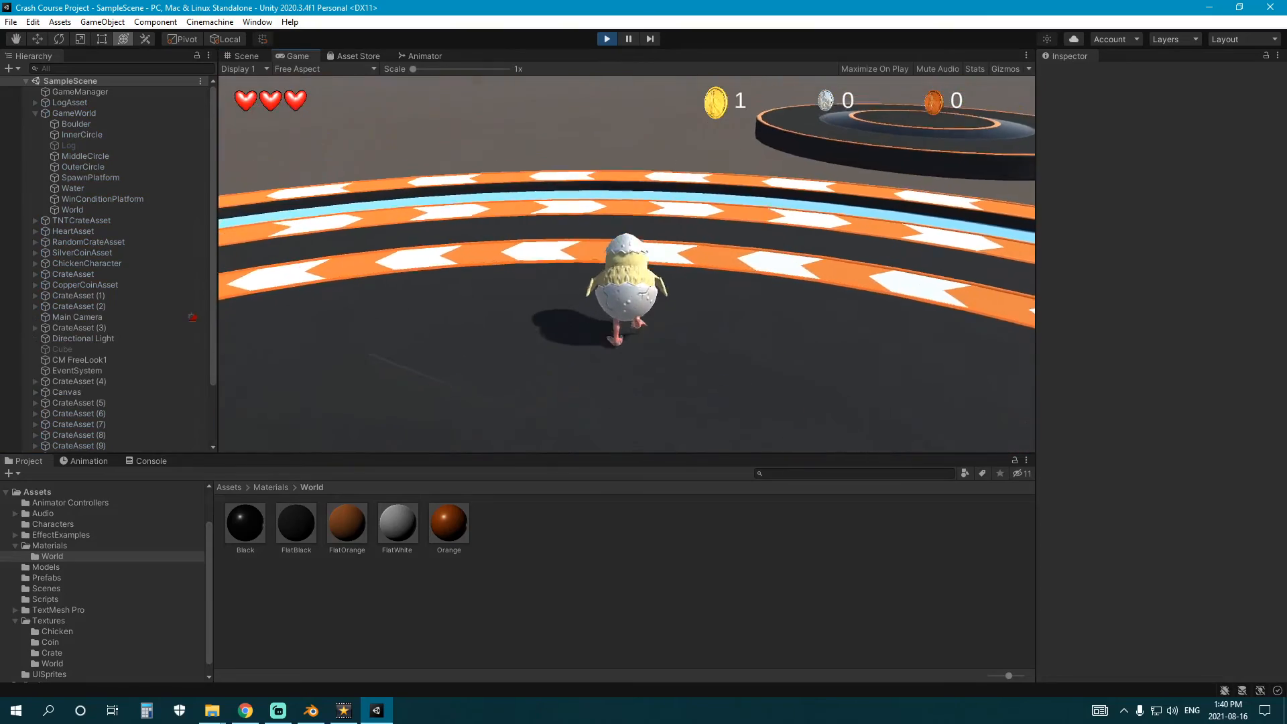
key("w")
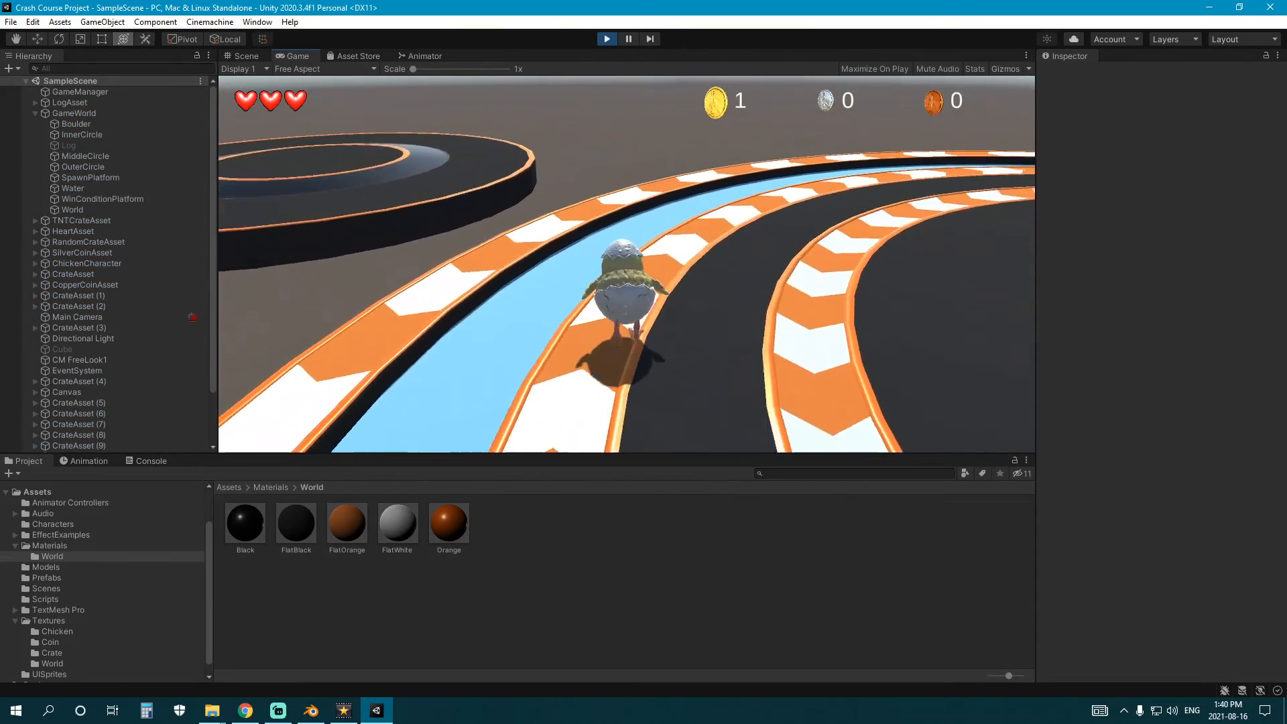
key("w")
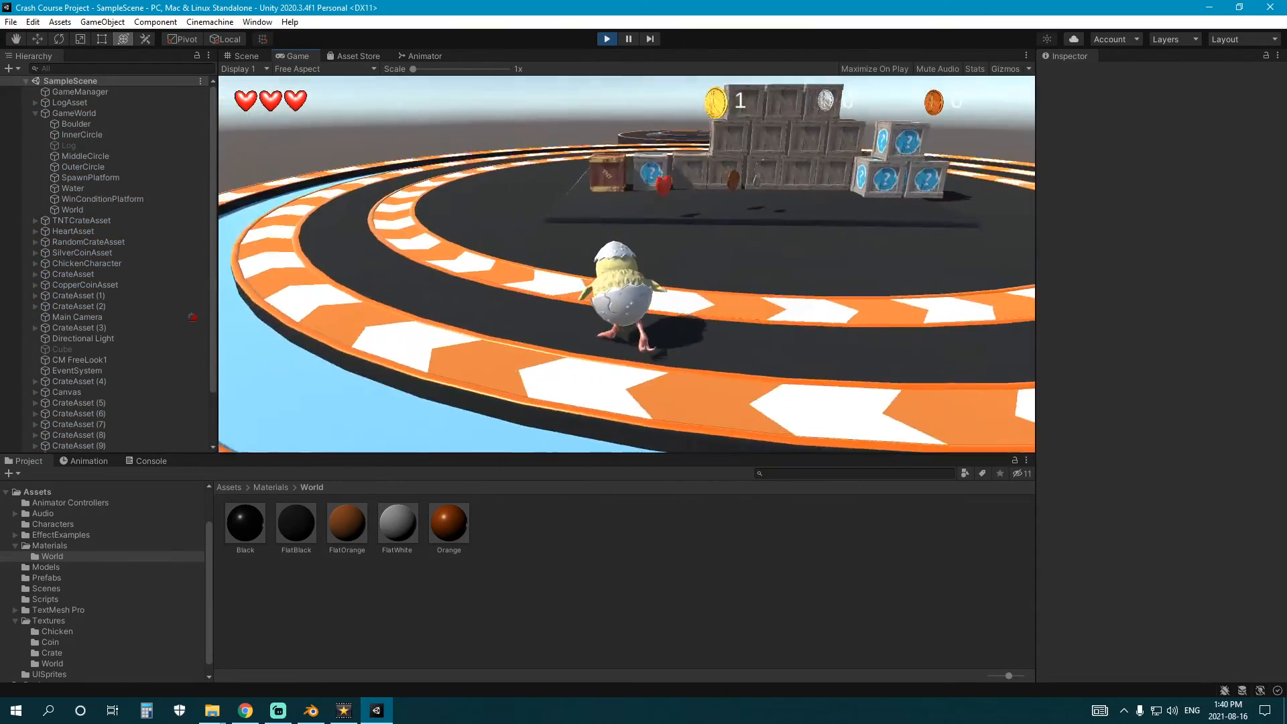
key("w")
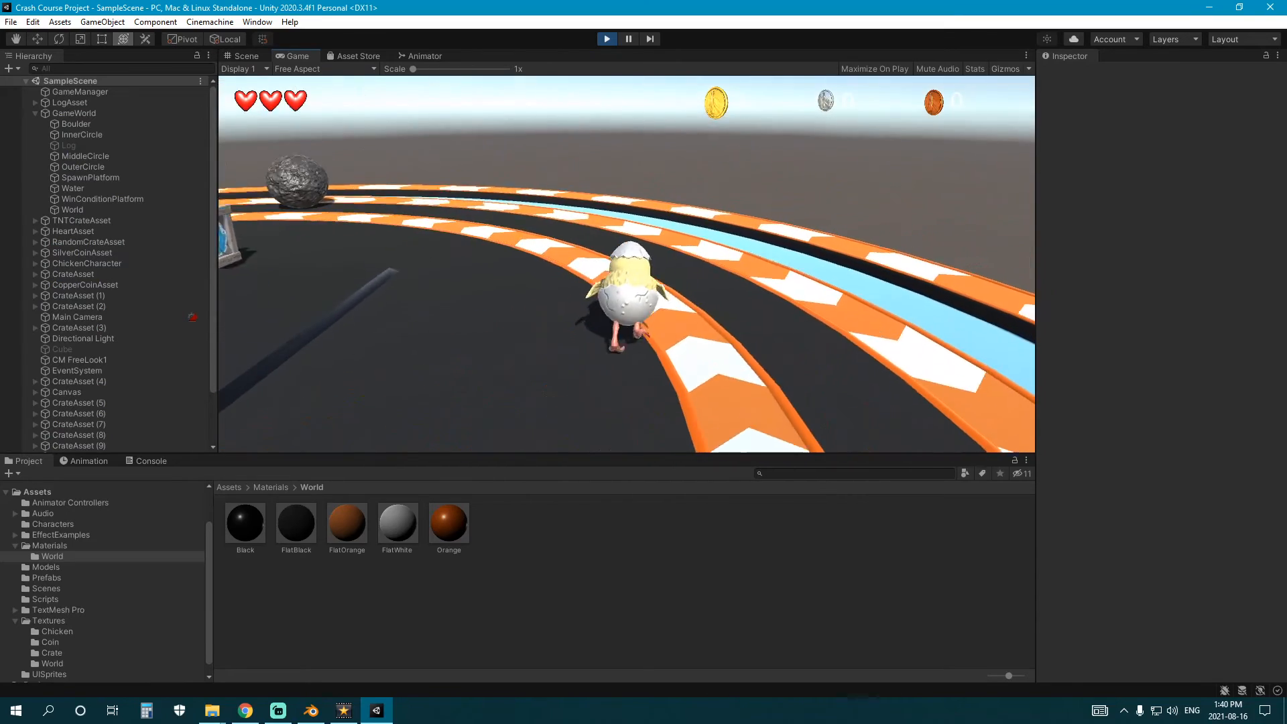
key("w")
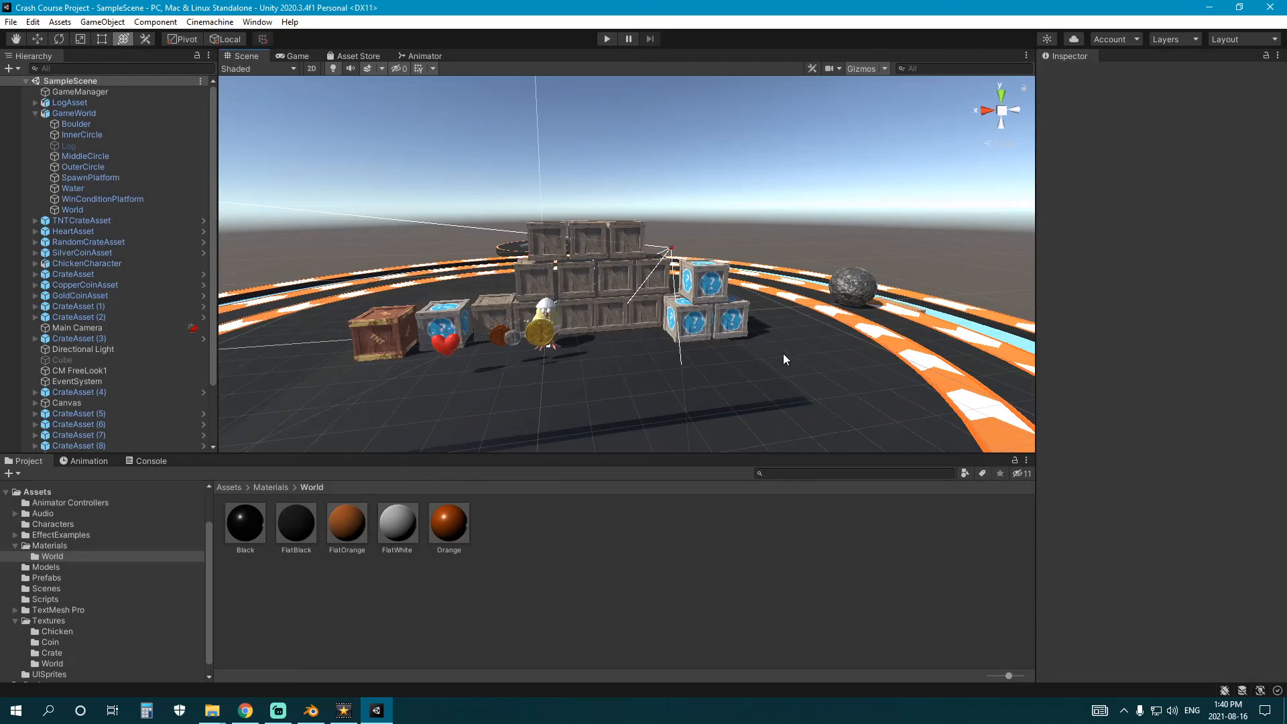
- Select GameWorld and set its scale to 1.5 on the X, Y and Z axes
left_click(782, 352)
middle_click_drag(783, 352, 552, 286)
scroll(536, 301, "down", 5)
scroll(549, 289, "down", 5)
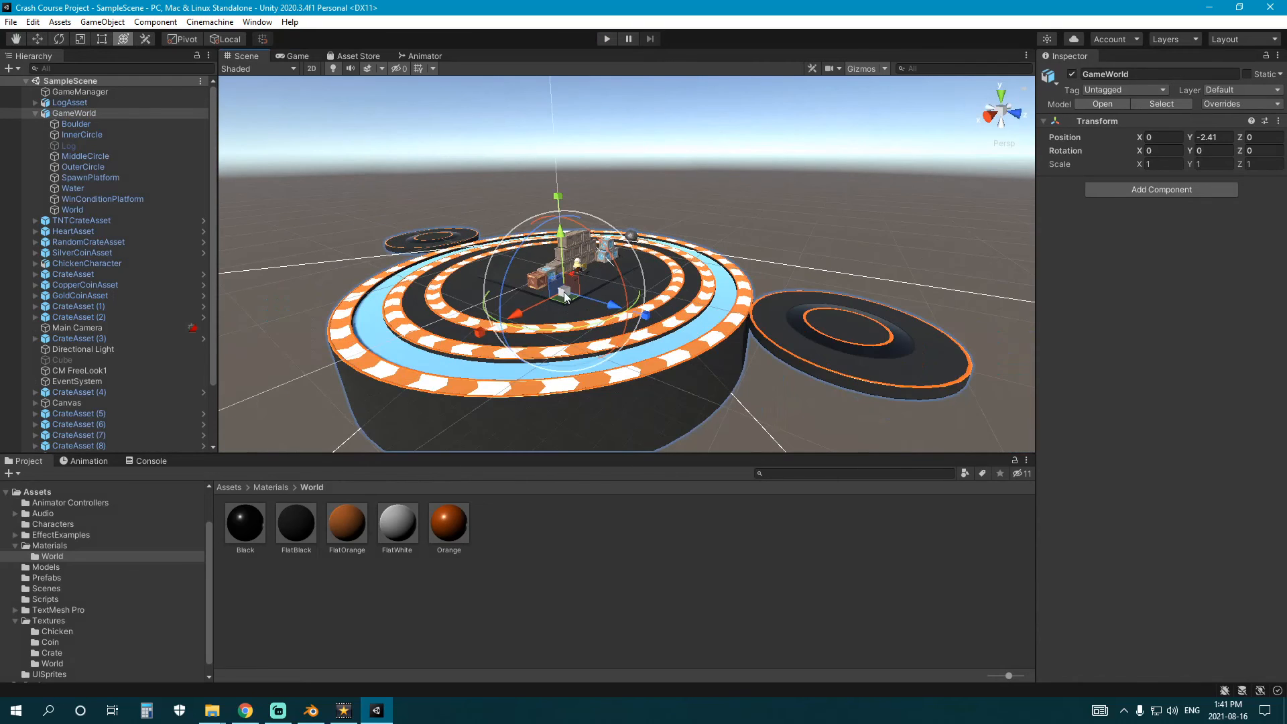
left_click_drag(565, 295, 567, 300)
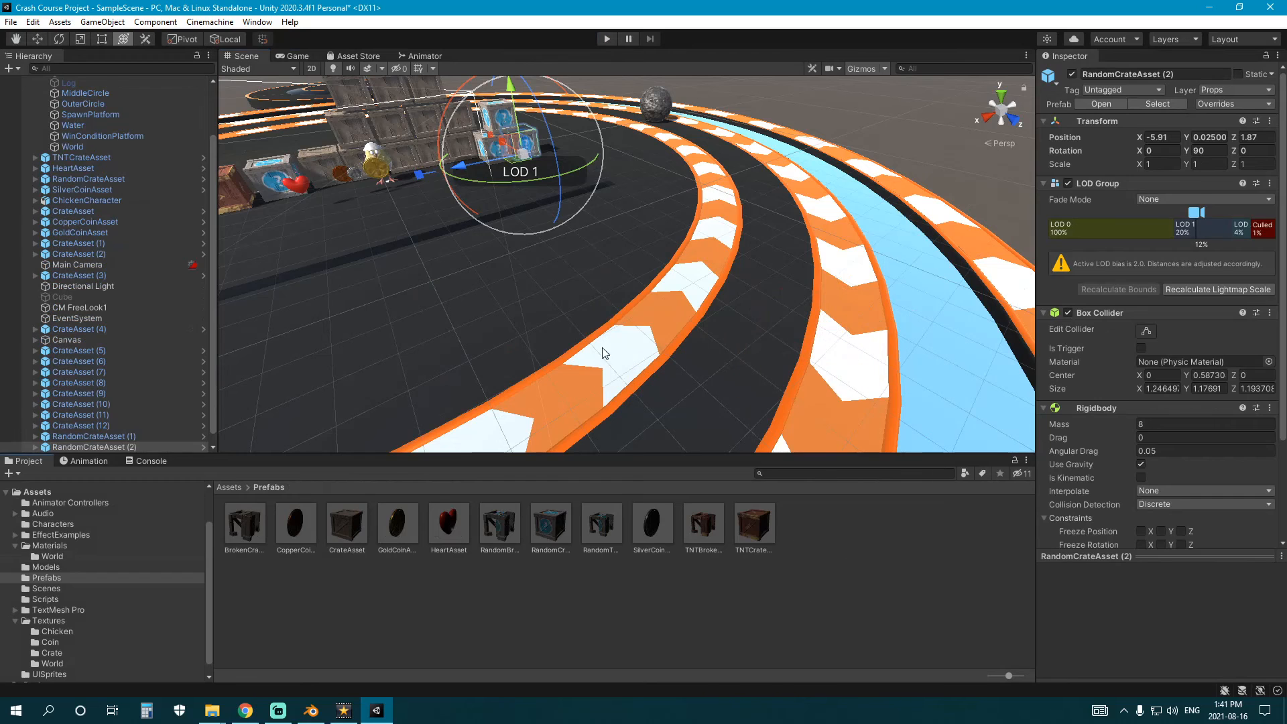
left_click(581, 184)
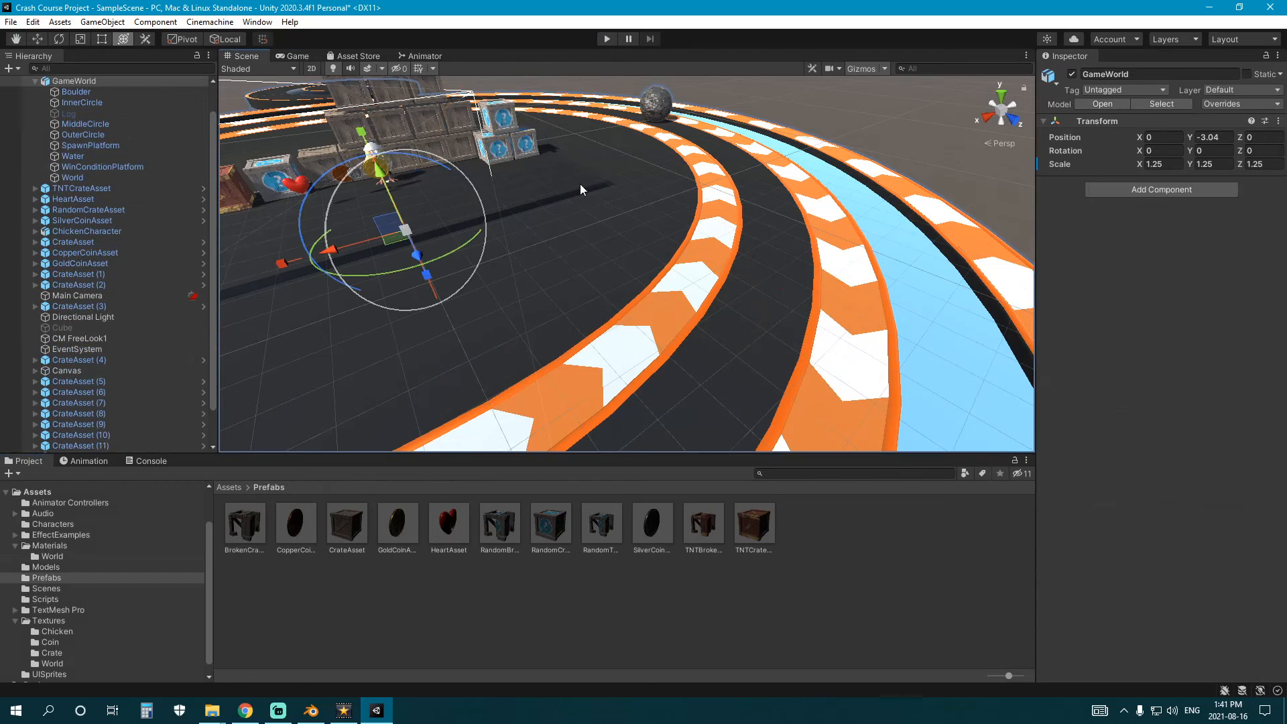
left_click(1160, 163)
type("1.5")
key("Tab")
type("1.5")
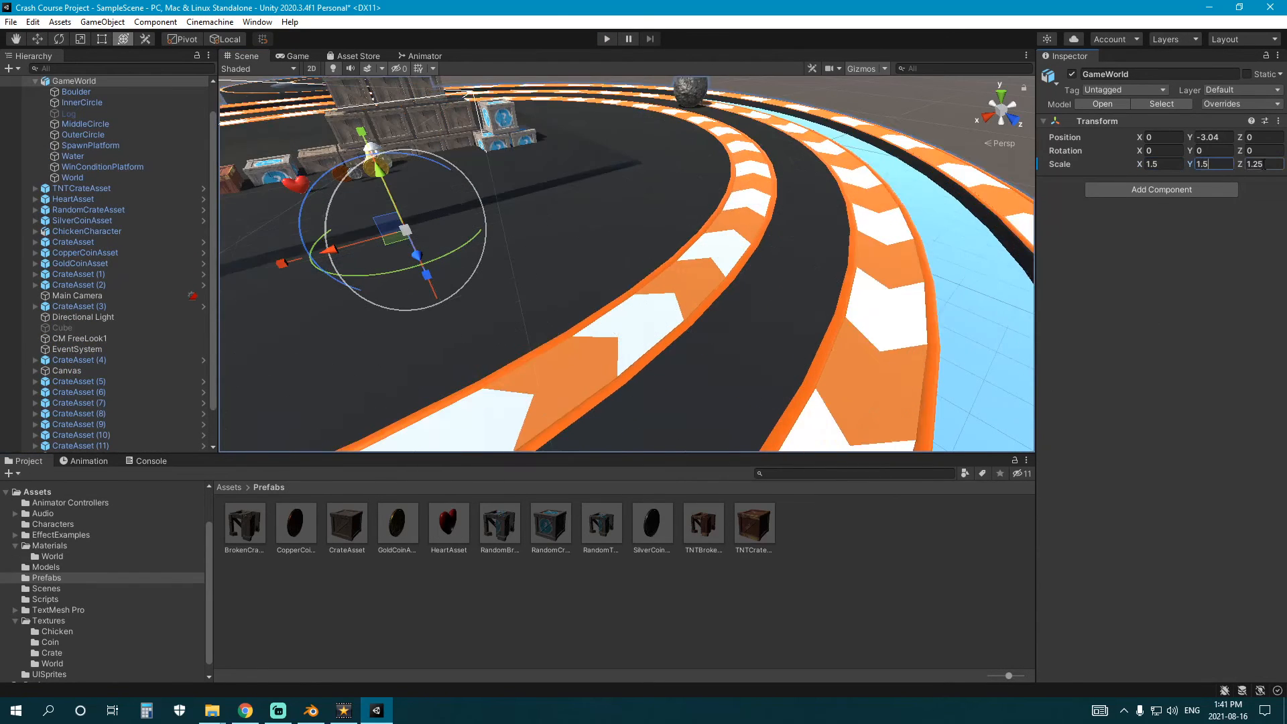
left_click(1264, 165)
type("1.5")
- Set LogAsset's scale to 1.5 on the X, Y and Z axes
right_click_drag(850, 180, 744, 149)
left_click_drag(575, 189, 579, 195)
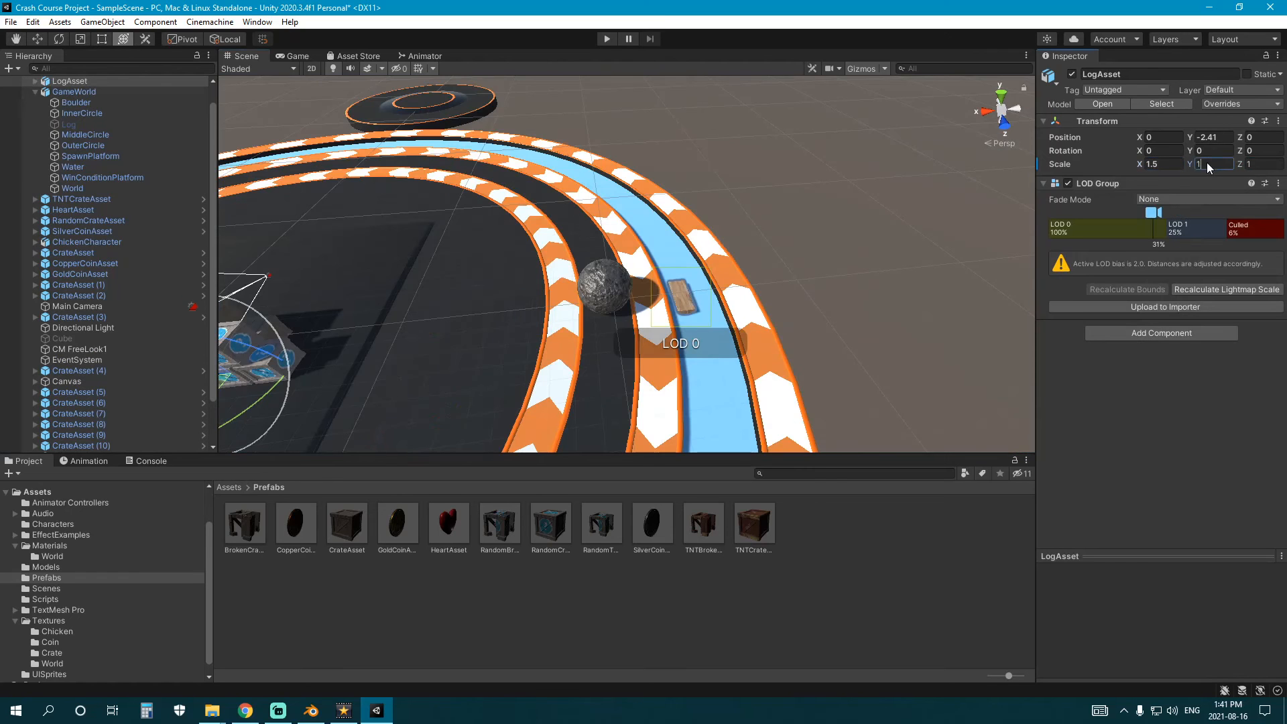
left_click(1264, 164)
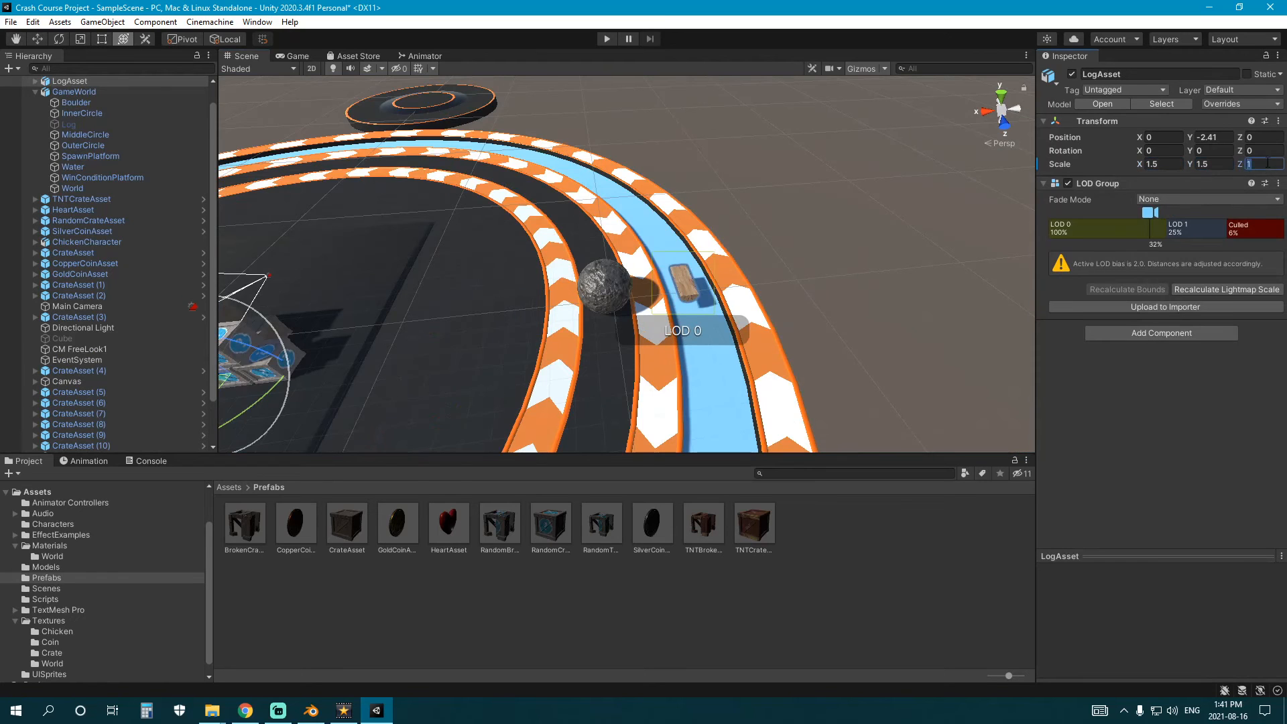
type("1.5")
- Copy GameWorld's Y position of -3.67 to LogAsset so the log sits at the same height offset
middle_click_drag(741, 276, 638, 264)
scroll(638, 264, "up", 5)
right_click_drag(622, 270, 568, 229)
middle_click_drag(568, 229, 650, 137)
left_click(122, 91)
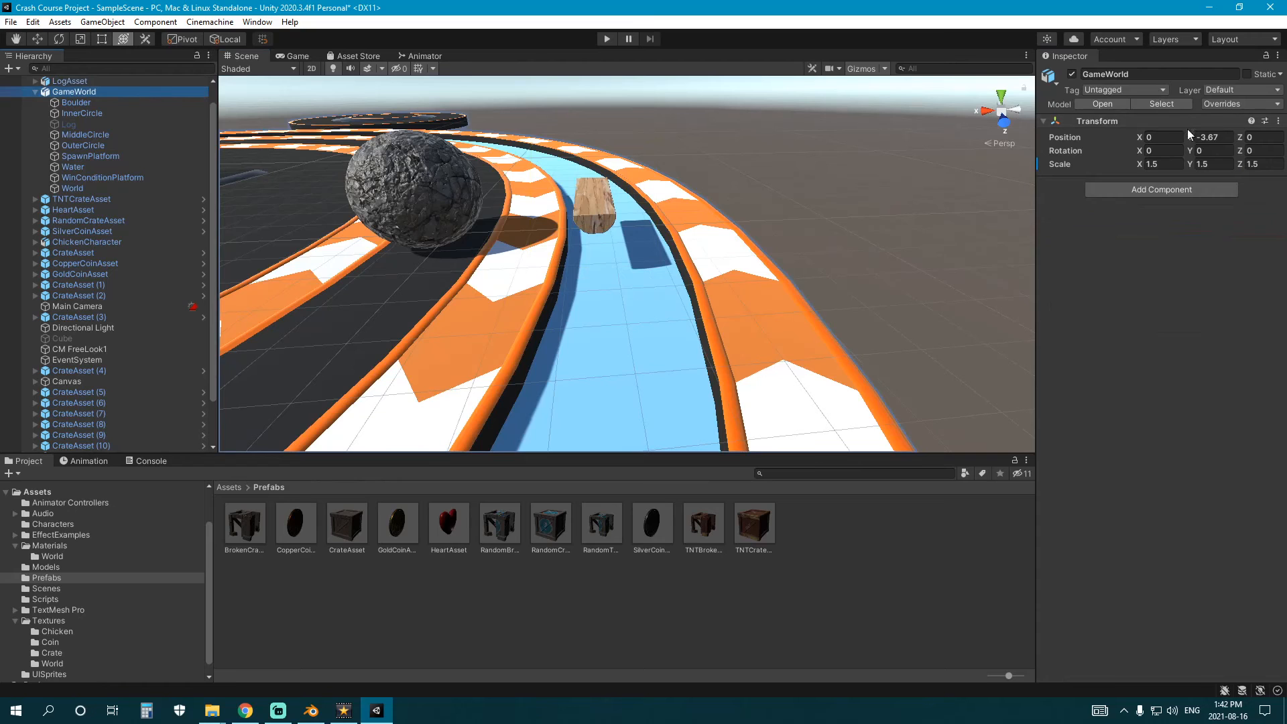
left_click(1212, 137)
key("ctrl+c")
left_click(128, 81)
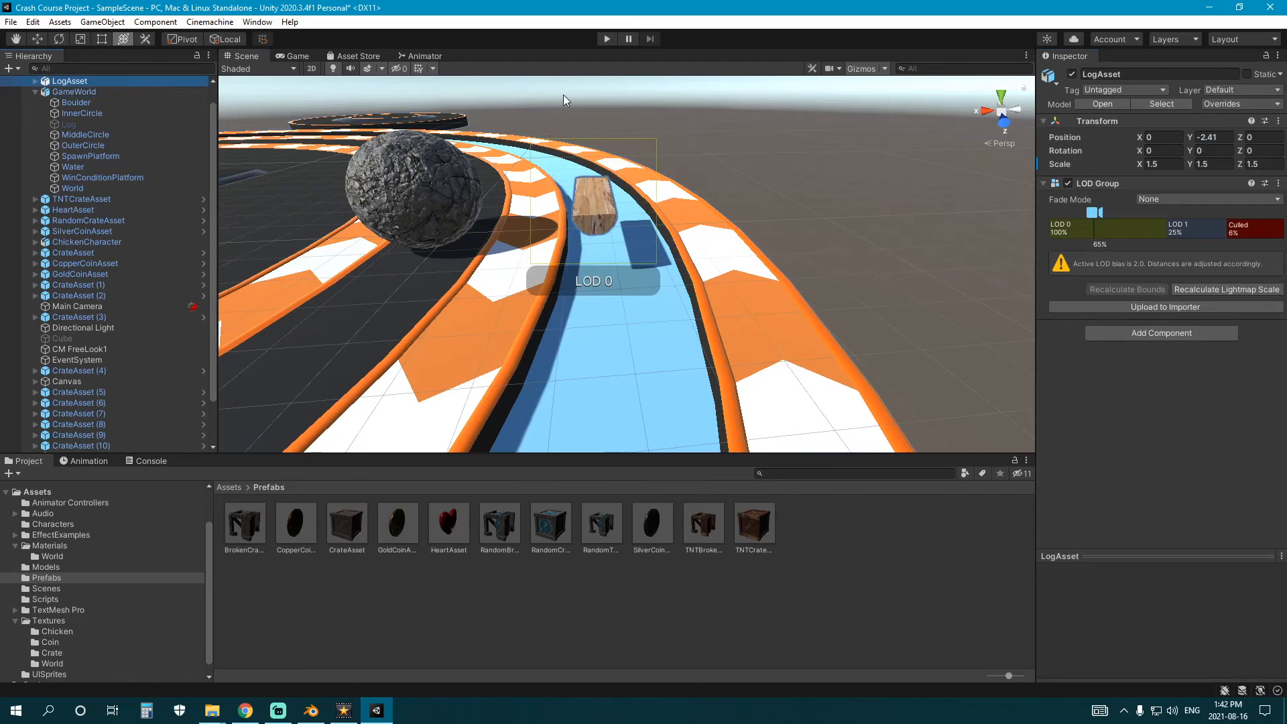
left_click(1211, 137)
key("ctrl+v")
left_click(858, 520)
- Add a Mesh Collider component to Log_LOD0 and enable its Convex option
scroll(643, 302, "down", 5)
right_click_drag(637, 302, 680, 307)
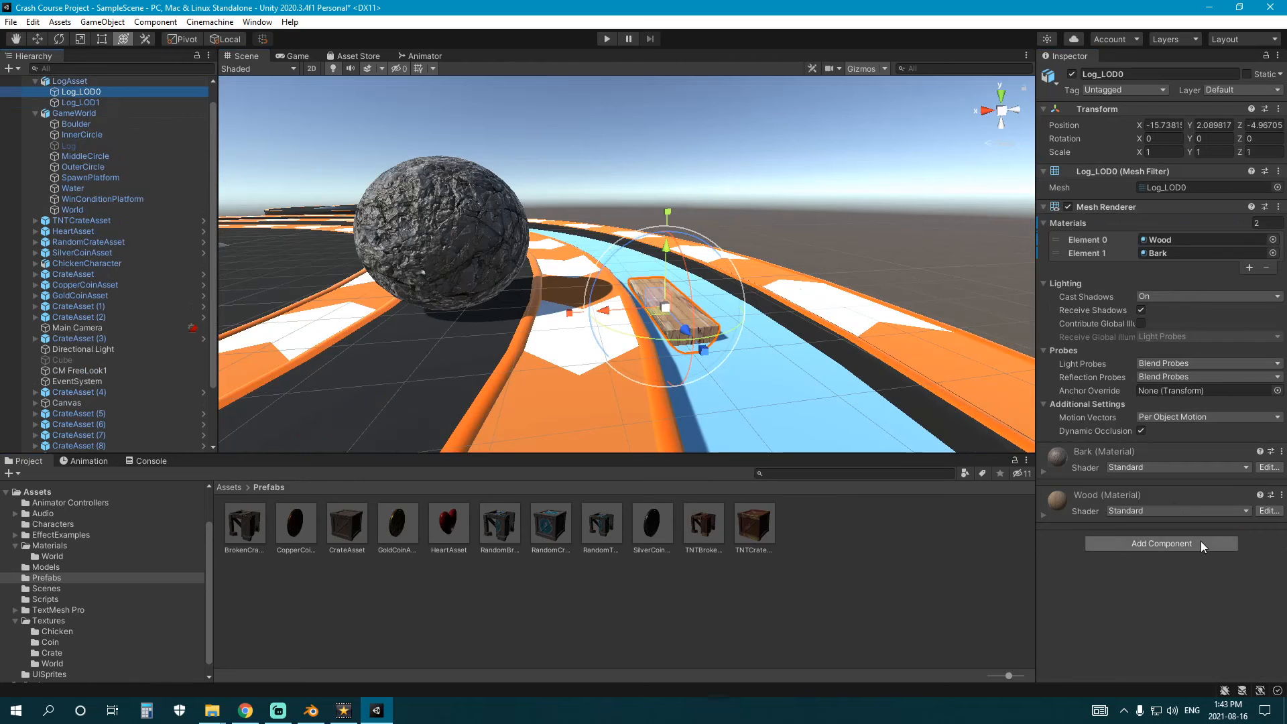
left_click(1200, 542)
type("mes")
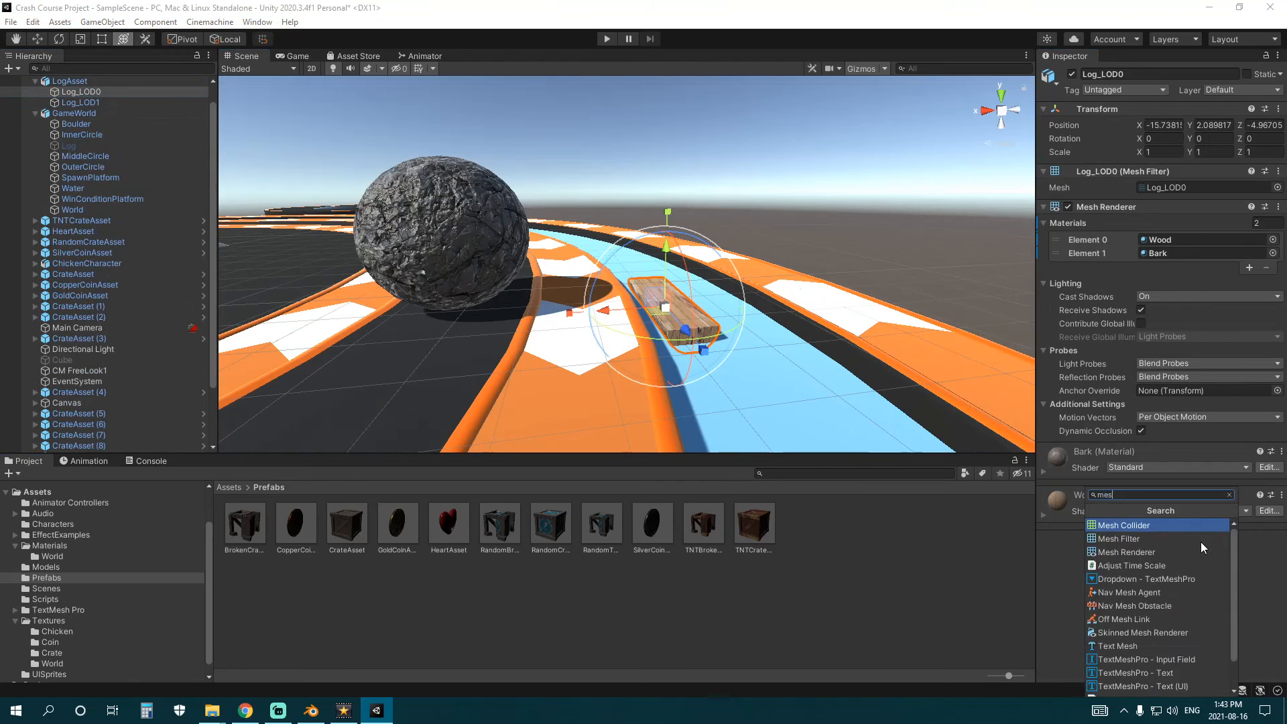
type("h")
left_click(1197, 526)
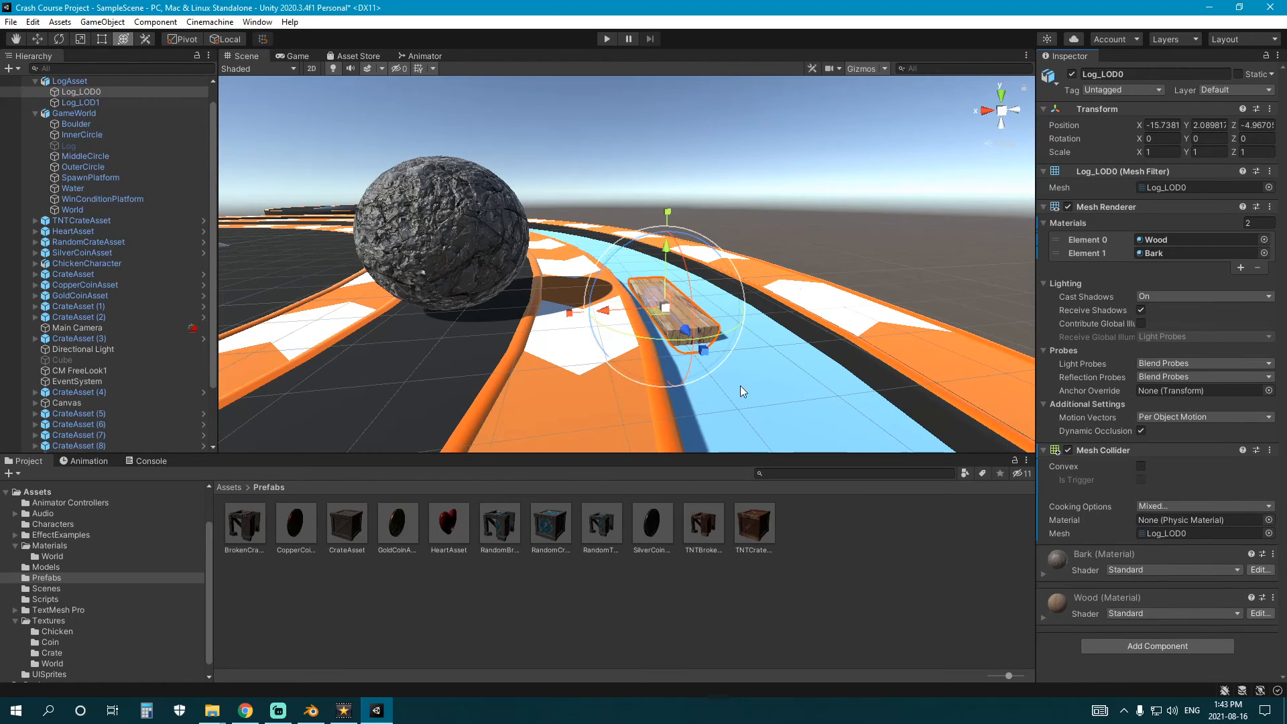
left_click(1141, 465)
- Add a Mesh Collider component to Log_LOD1 and enable its Convex option
middle_click_drag(665, 352, 644, 338)
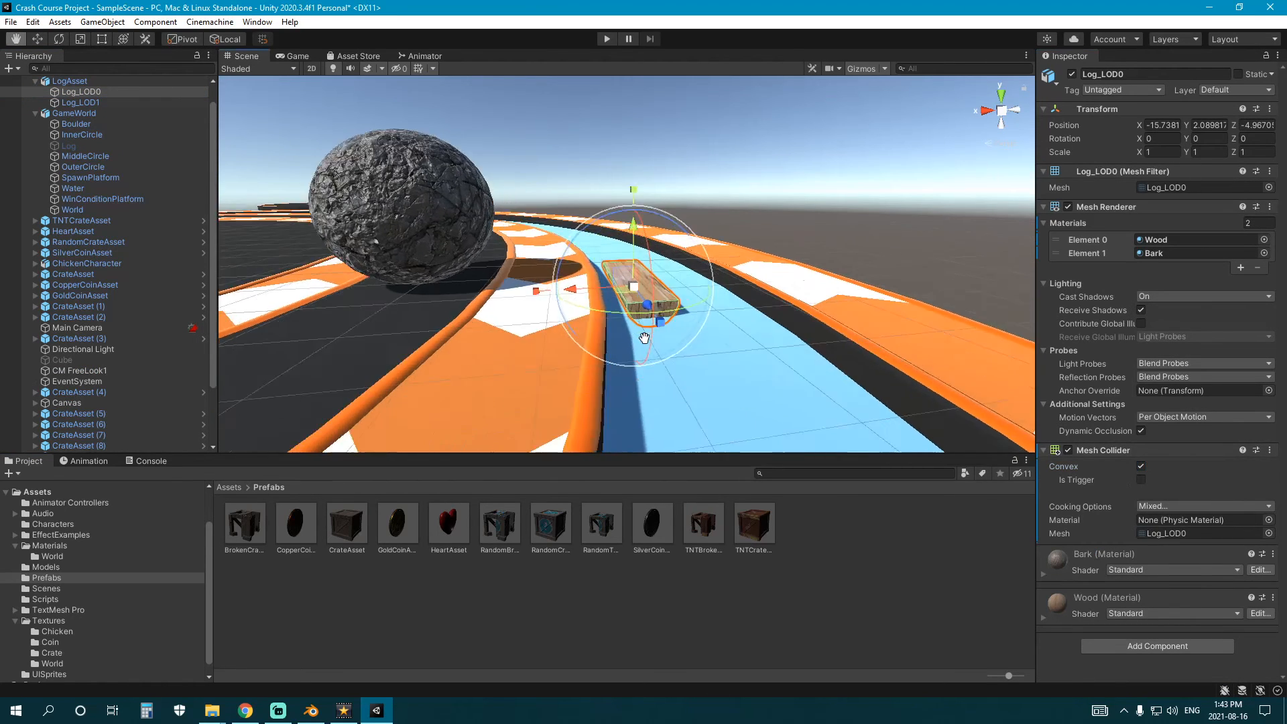
scroll(618, 326, "up", 5)
left_click(81, 102)
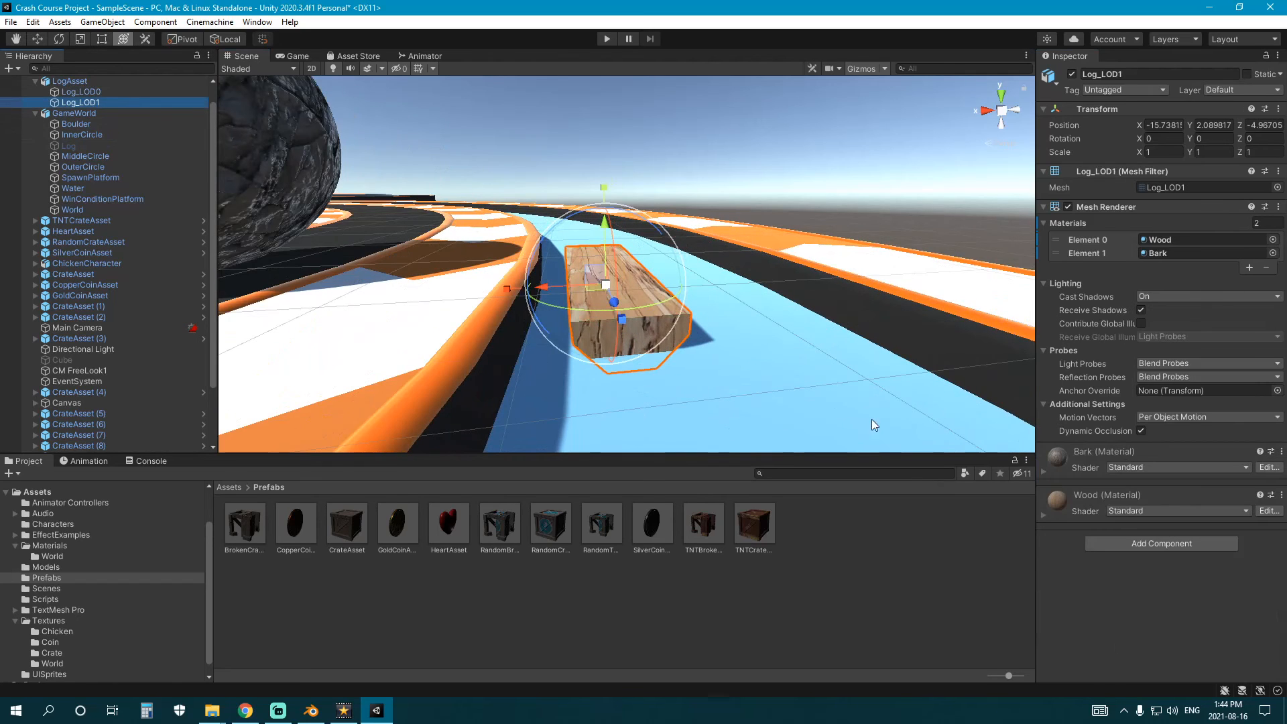
left_click(1168, 541)
left_click(1137, 525)
left_click(1140, 466)
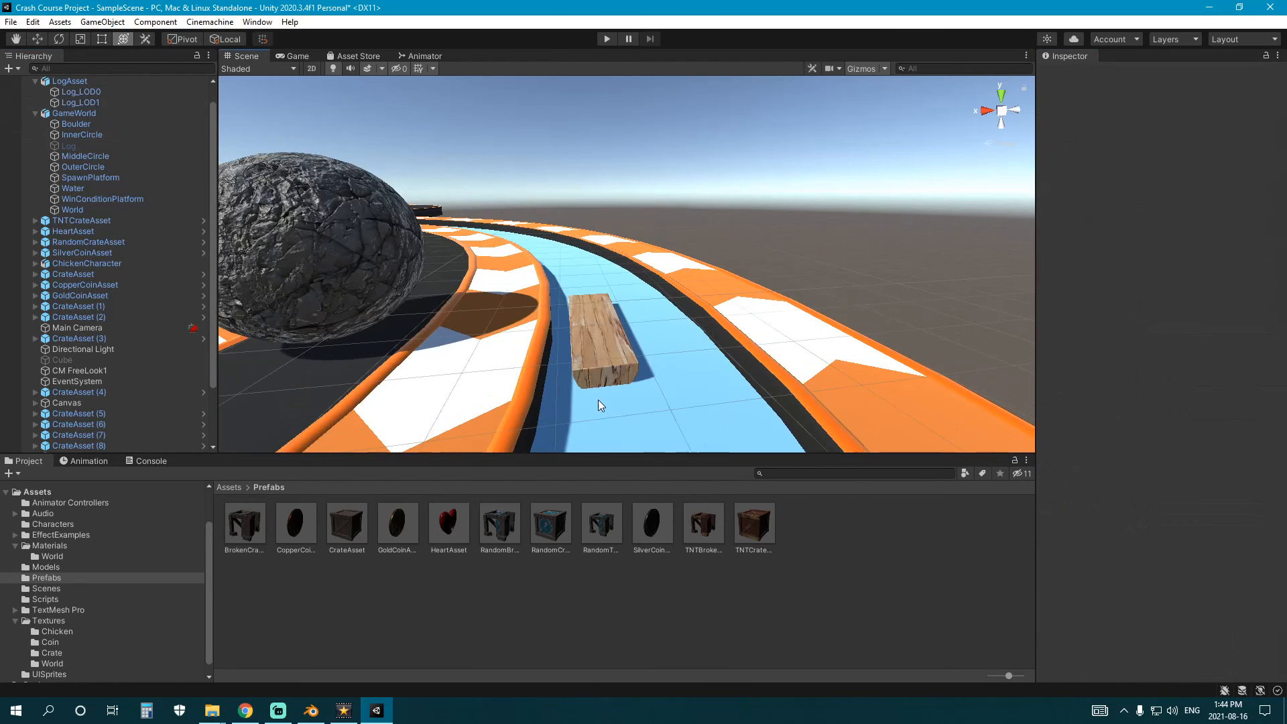
- Select LogAsset and Log_LOD0 and examine the log's collider and its placement in the water channel
left_click_drag(754, 523, 833, 552)
left_click(619, 370)
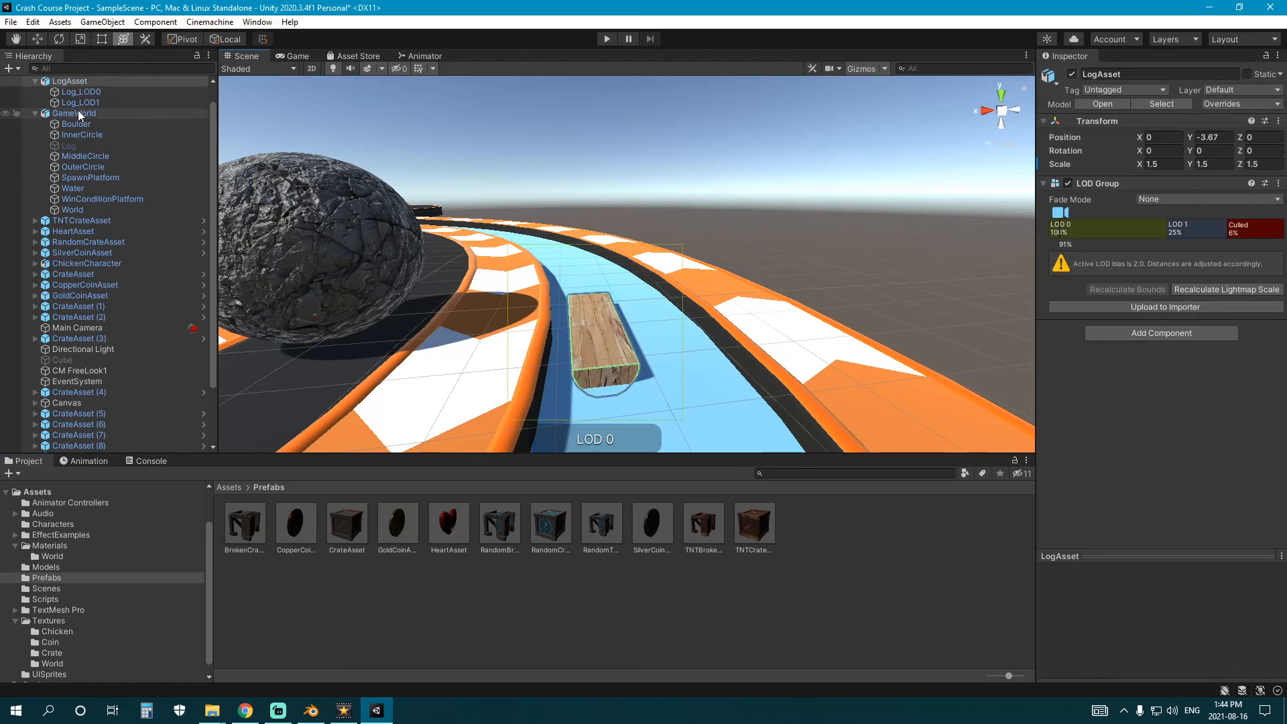
left_click(94, 93)
key("f")
middle_click_drag(494, 309, 653, 255)
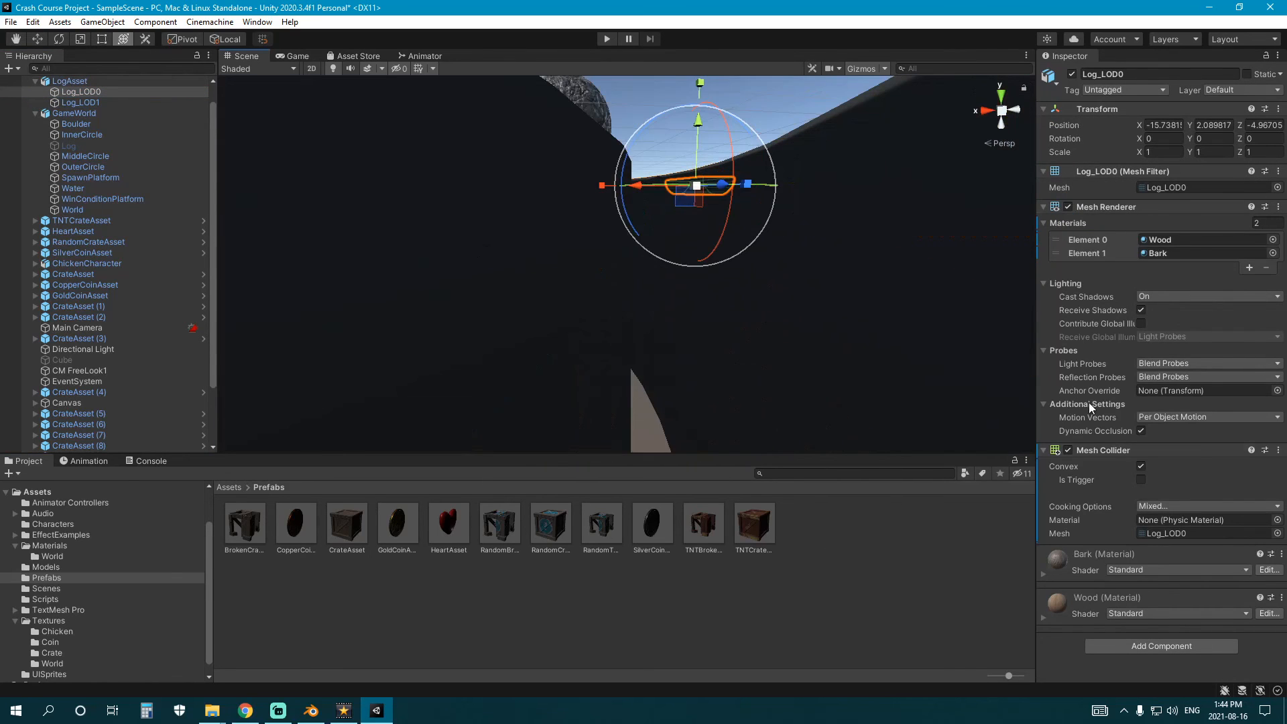
double_click(117, 92)
left_click(716, 424)
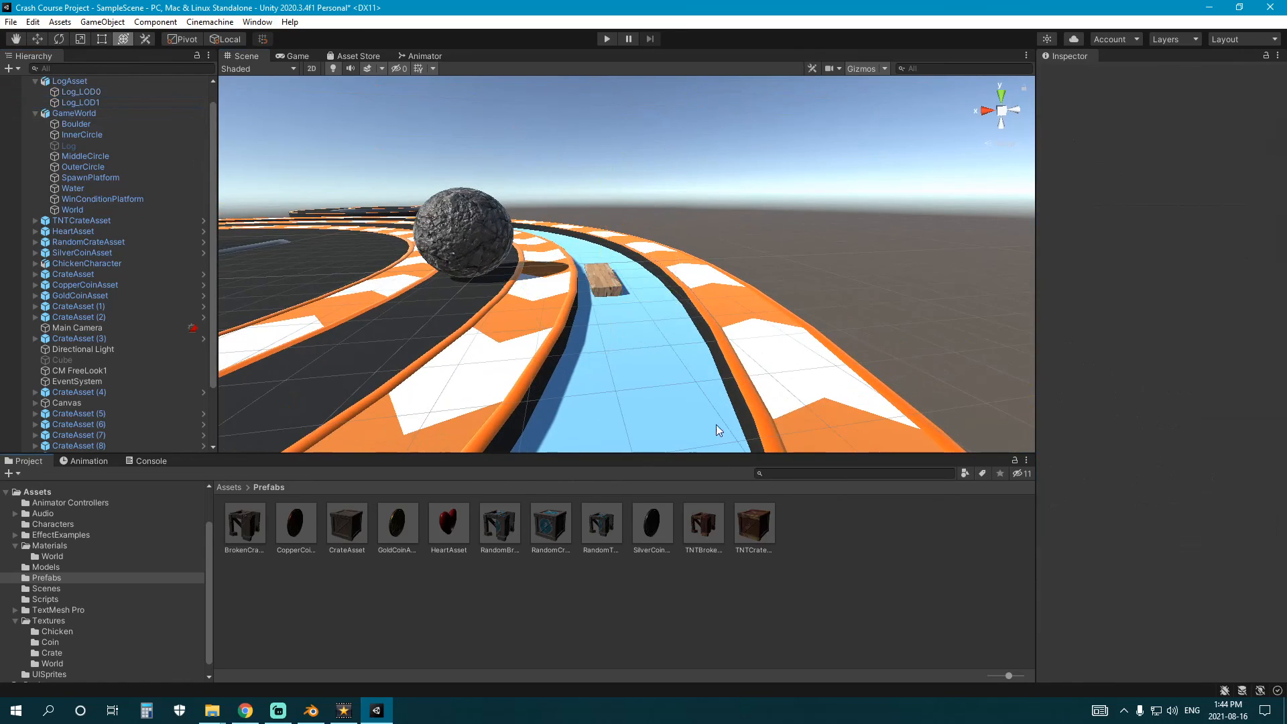
- Examine the Mesh Colliders of Log_LOD0 and Log_LOD1 and the log's fit in the water channel beside the boulder
scroll(716, 423, "down", 5)
middle_click_drag(644, 289, 758, 307)
right_click_drag(643, 288, 751, 288)
middle_click_drag(676, 274, 698, 248)
scroll(629, 234, "up", 4)
scroll(628, 233, "up", 3)
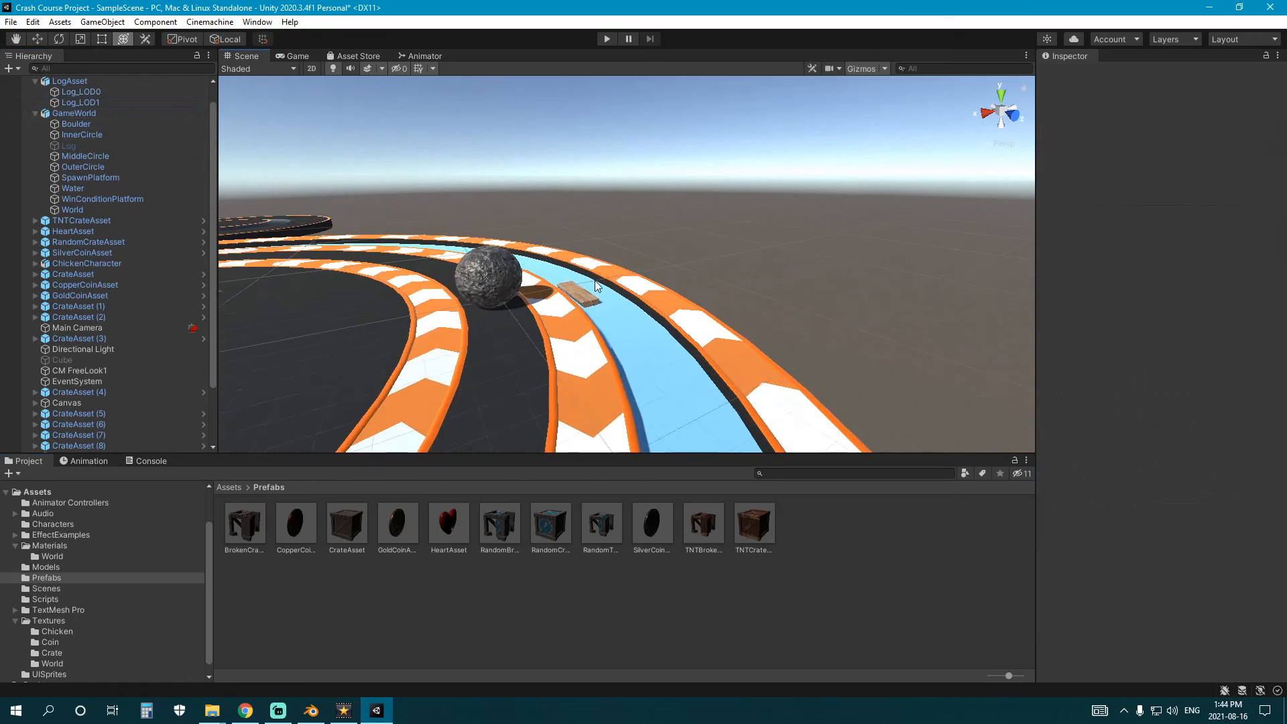
left_click(573, 311)
left_click(106, 101)
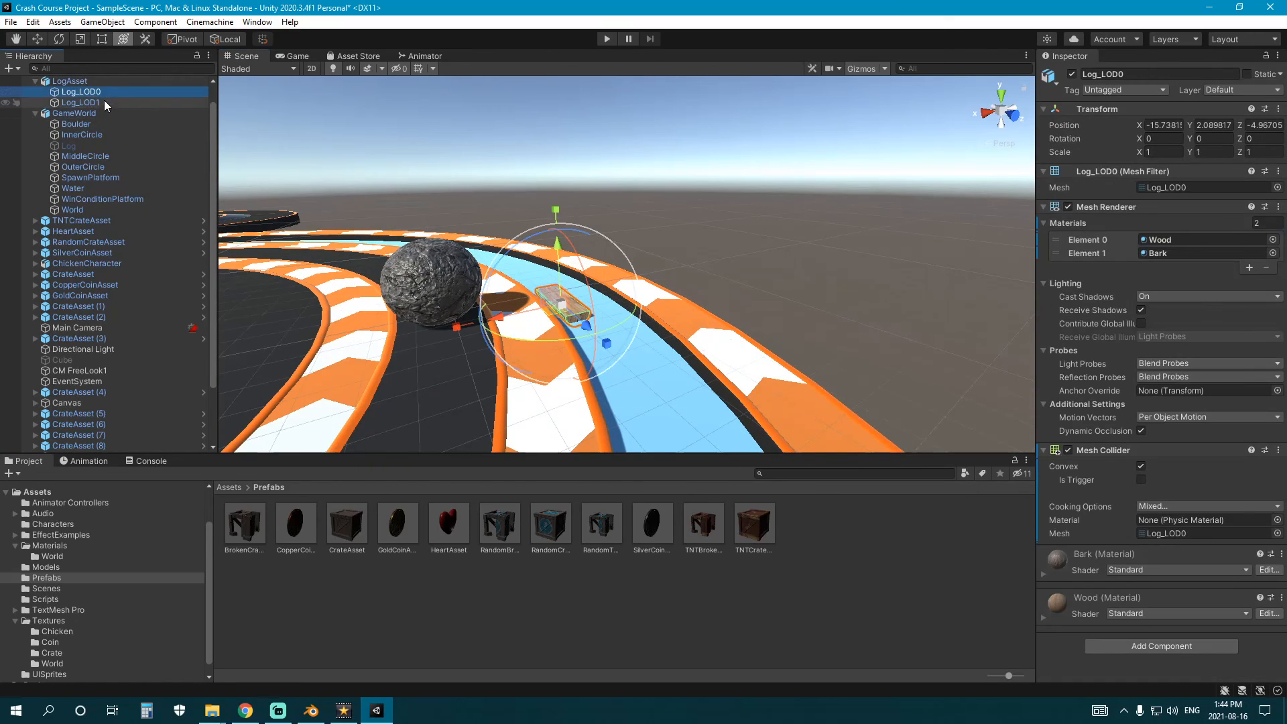
scroll(652, 412, "up", 4)
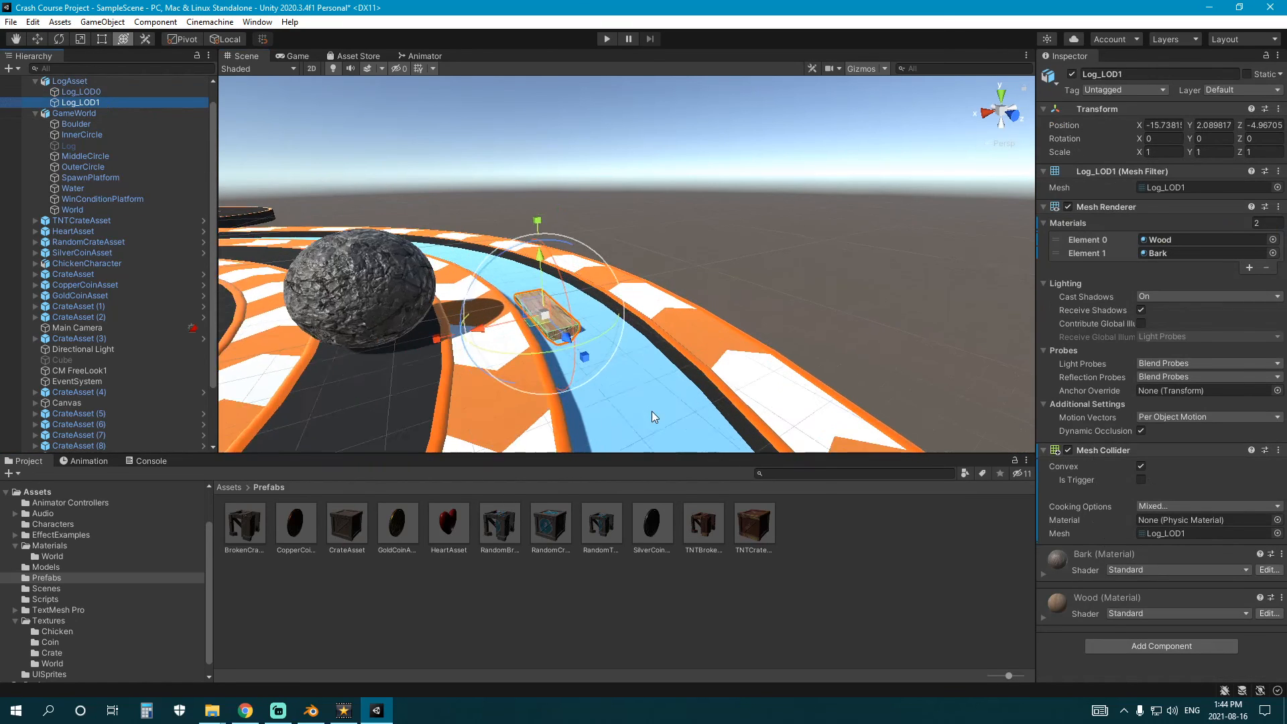
right_click_drag(445, 334, 471, 328)
key("s")
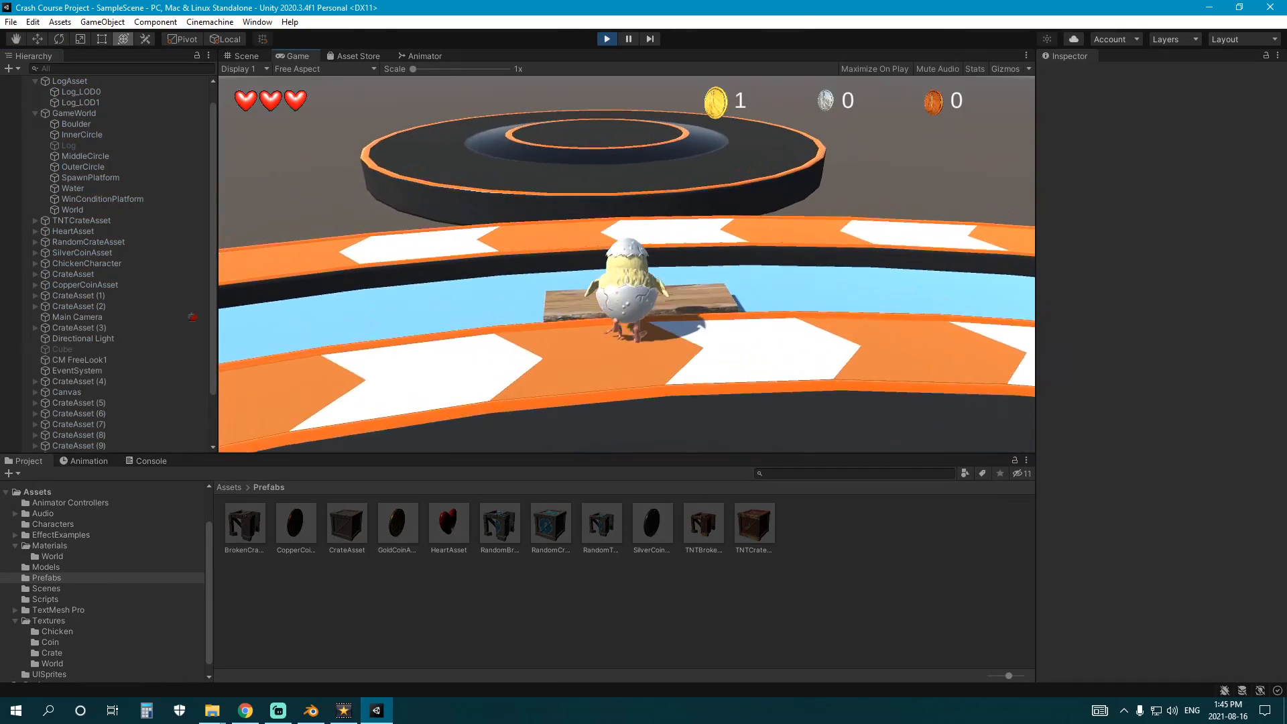
- Playtest the crossing by jumping the chicken over the water channel by the log and running onto the round platform beyond the track
key("w")
key("space")
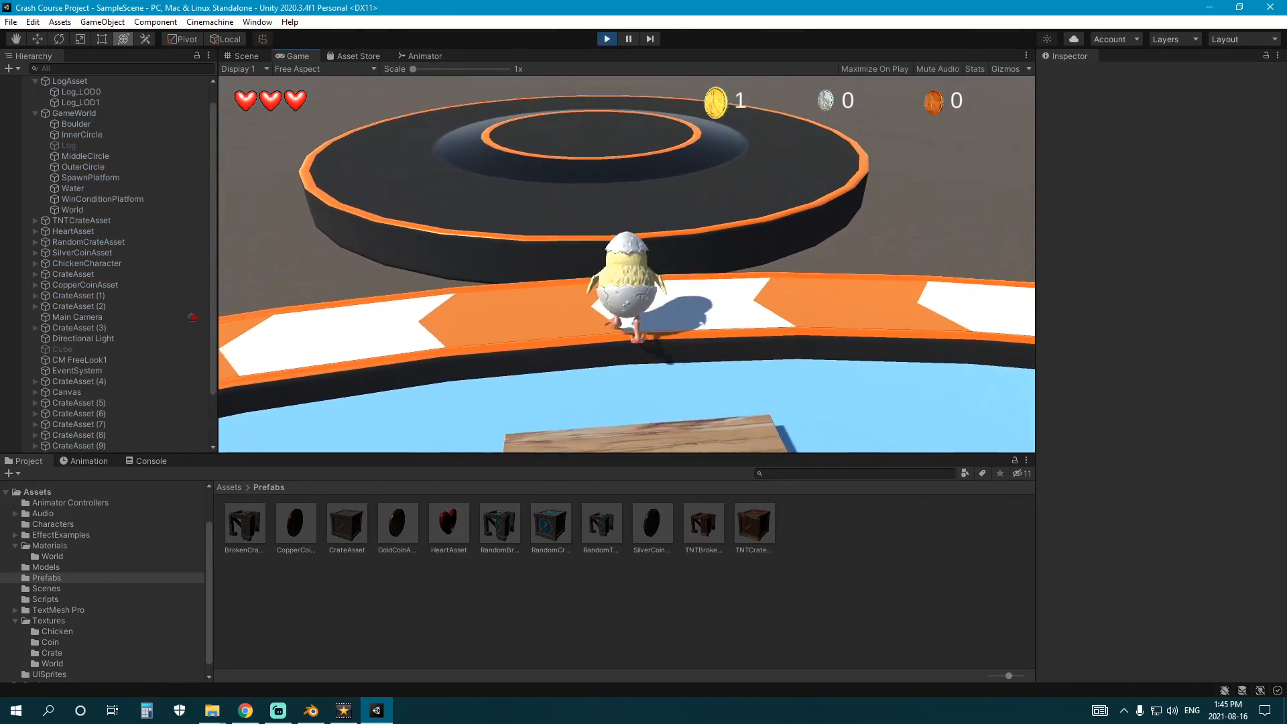
key("space")
key("w")
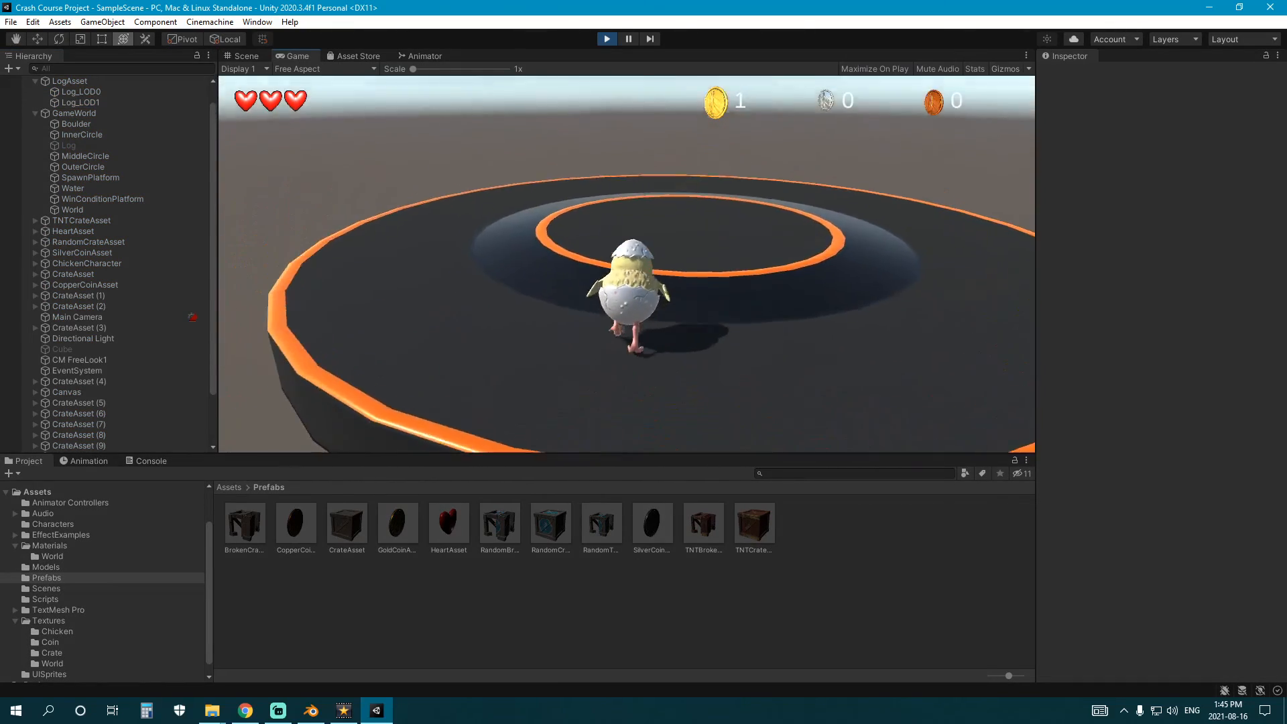
key("w")
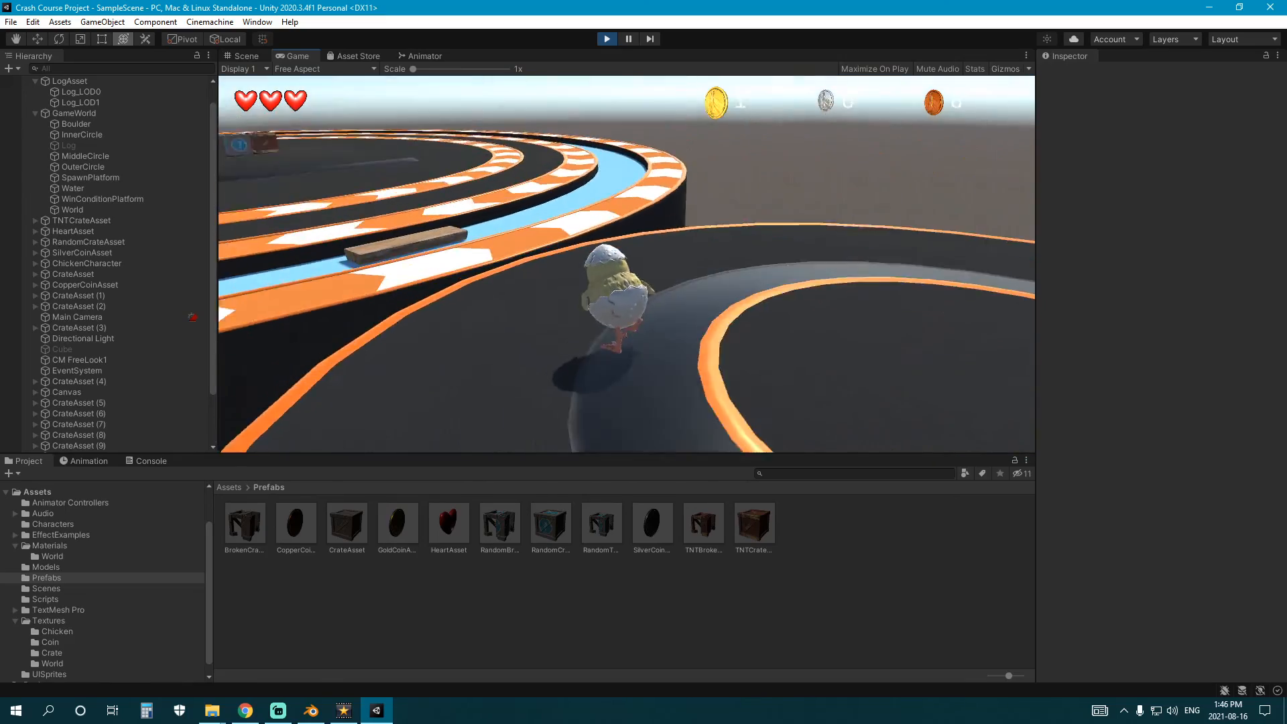
- Run the chicken back across the channel, test standing on the log, and end play mode
key("w")
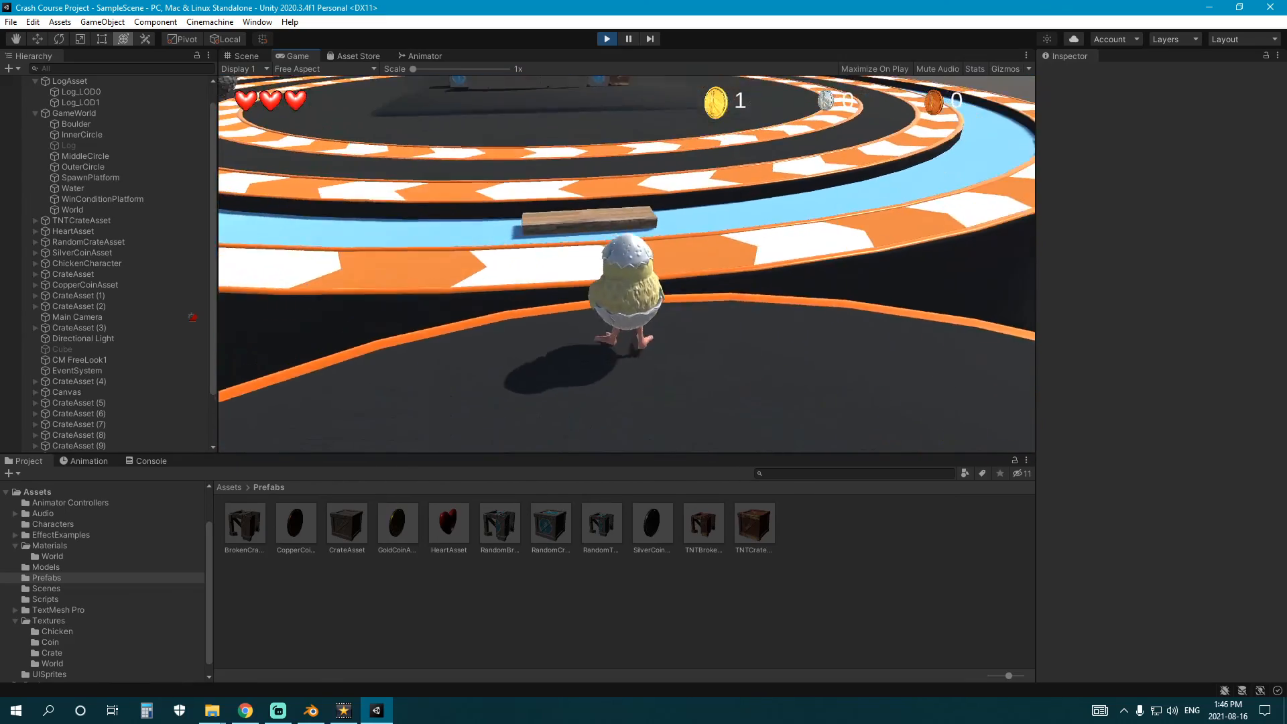
key("w")
key("space")
key("space")
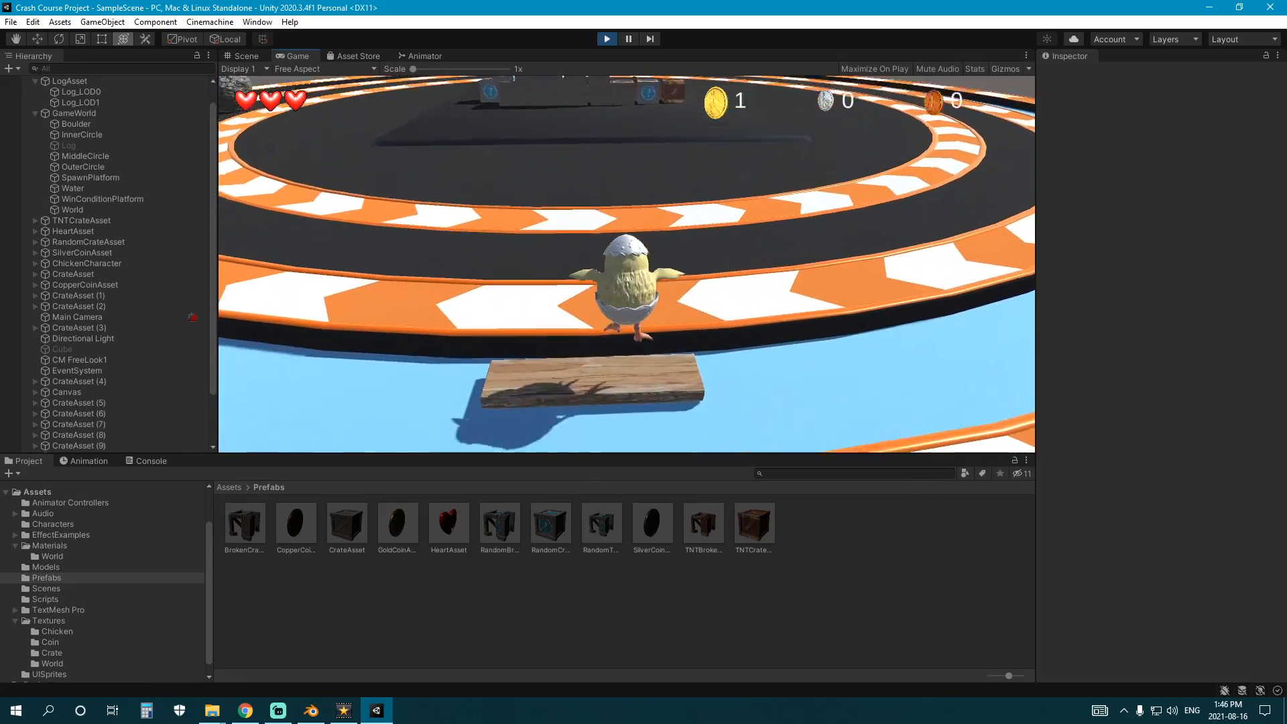
key("w")
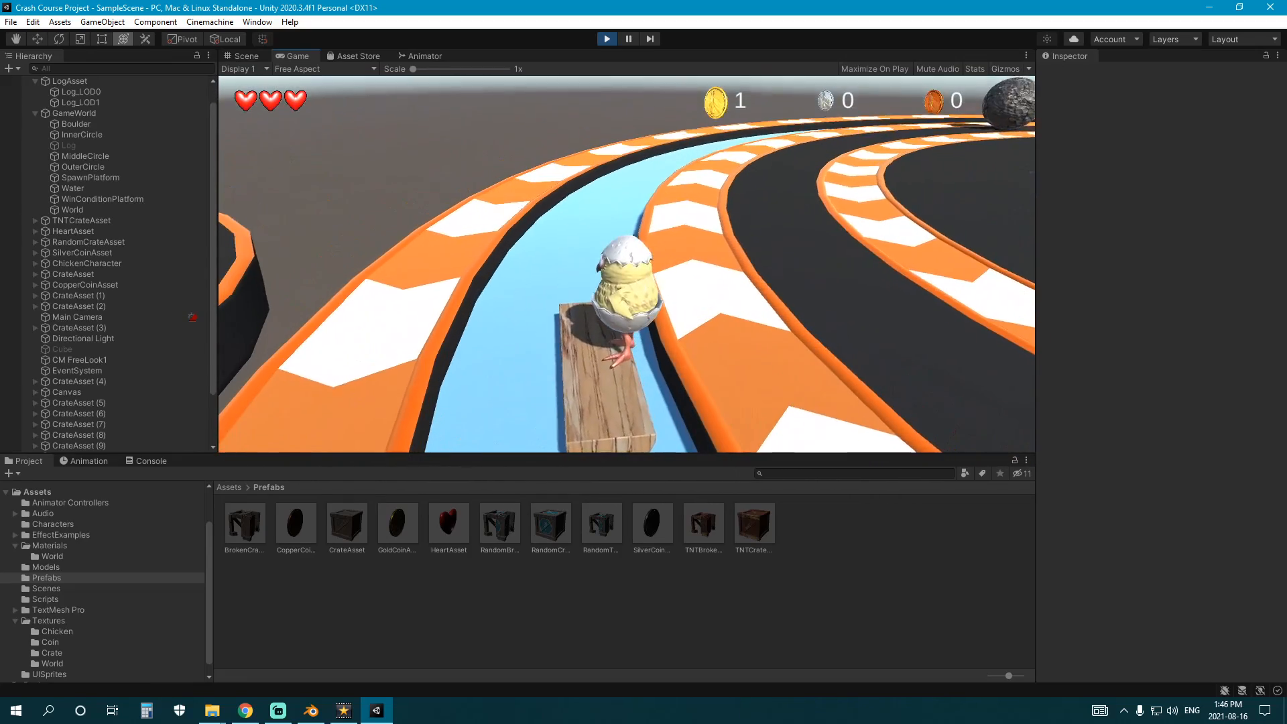
key("Escape")
left_click(607, 39)
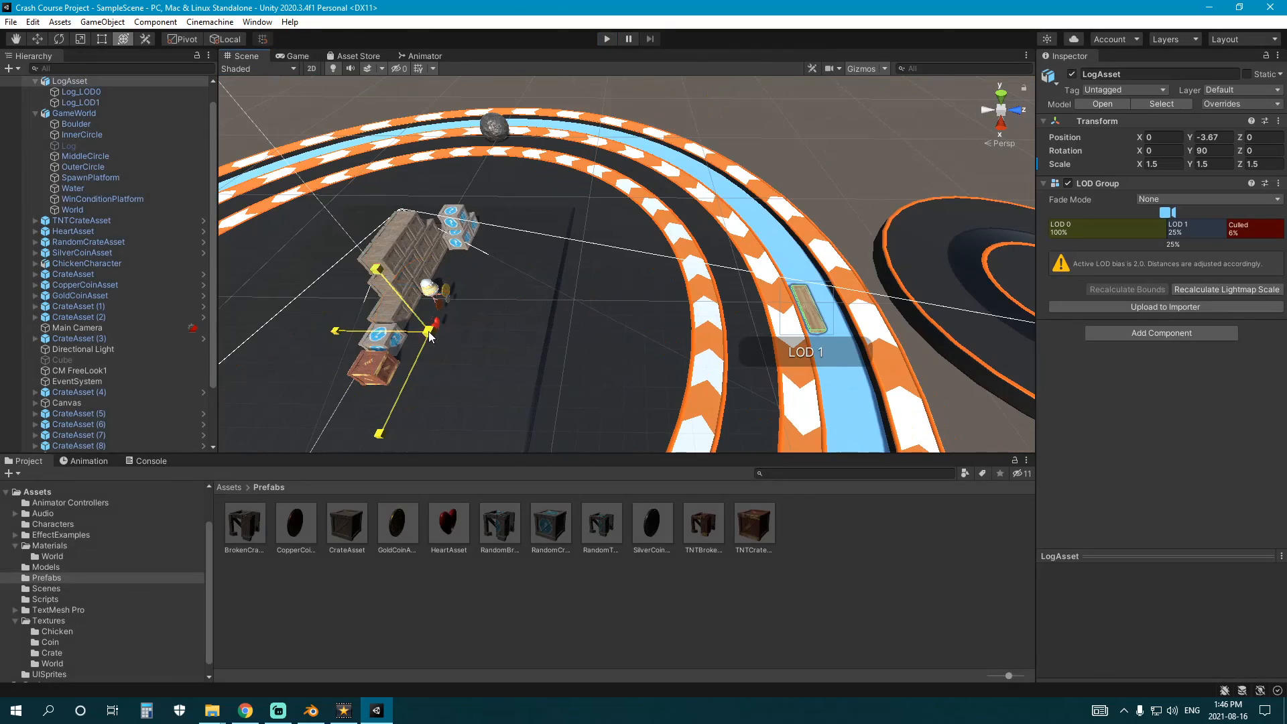
- Enlarge LogAsset slightly, setting its X and Y scale to 1.54
left_click_drag(433, 337, 430, 337)
middle_click_drag(628, 323, 549, 304)
scroll(549, 305, "up", 6)
right_click_drag(556, 309, 634, 264)
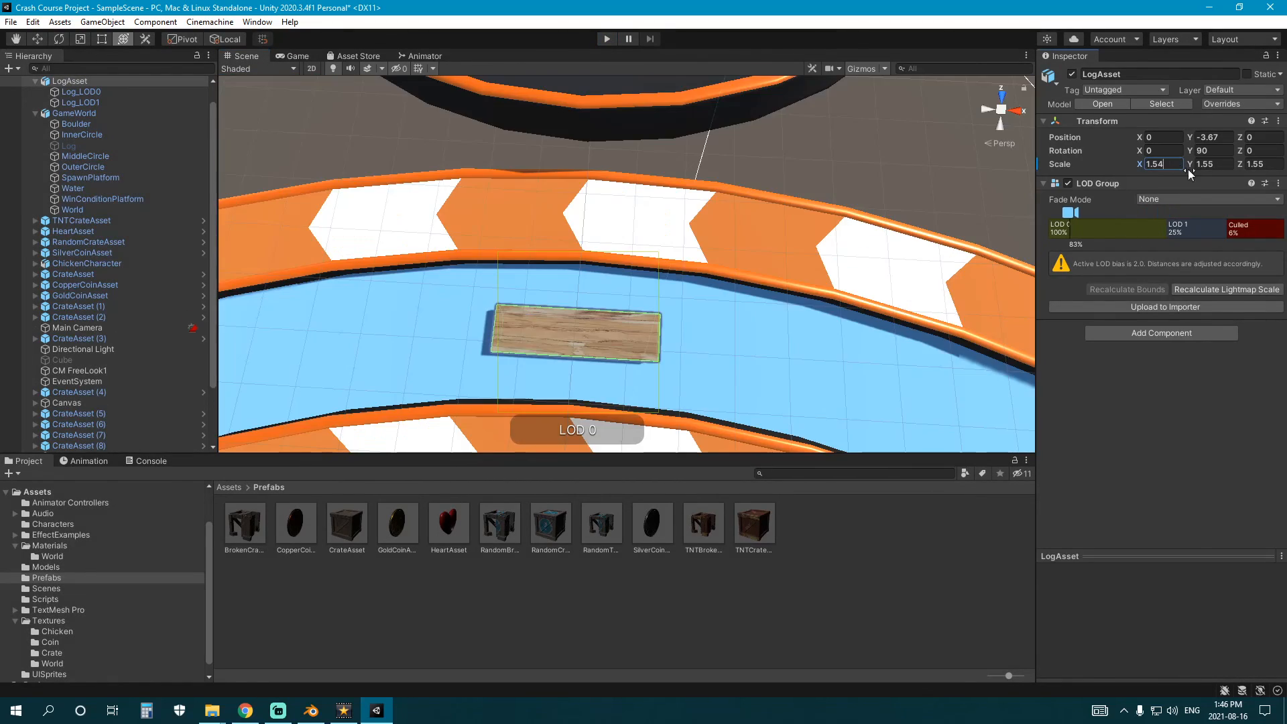
left_click_drag(1209, 167, 1220, 167)
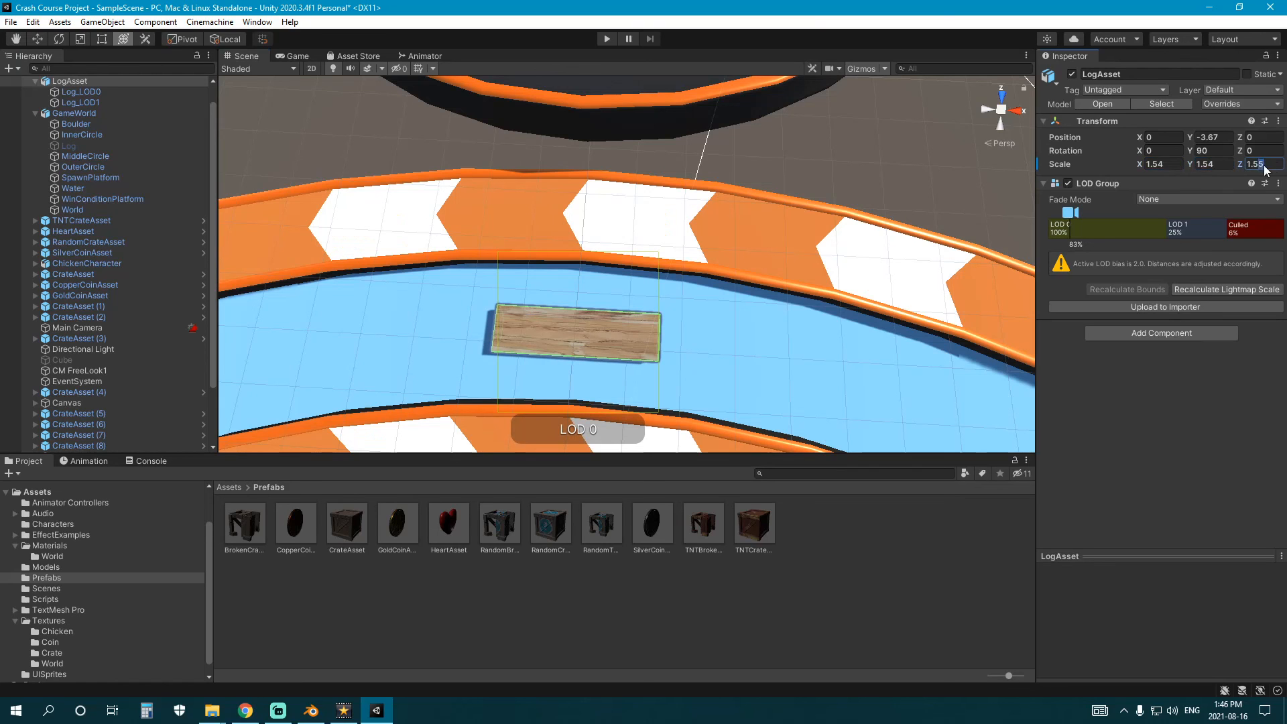